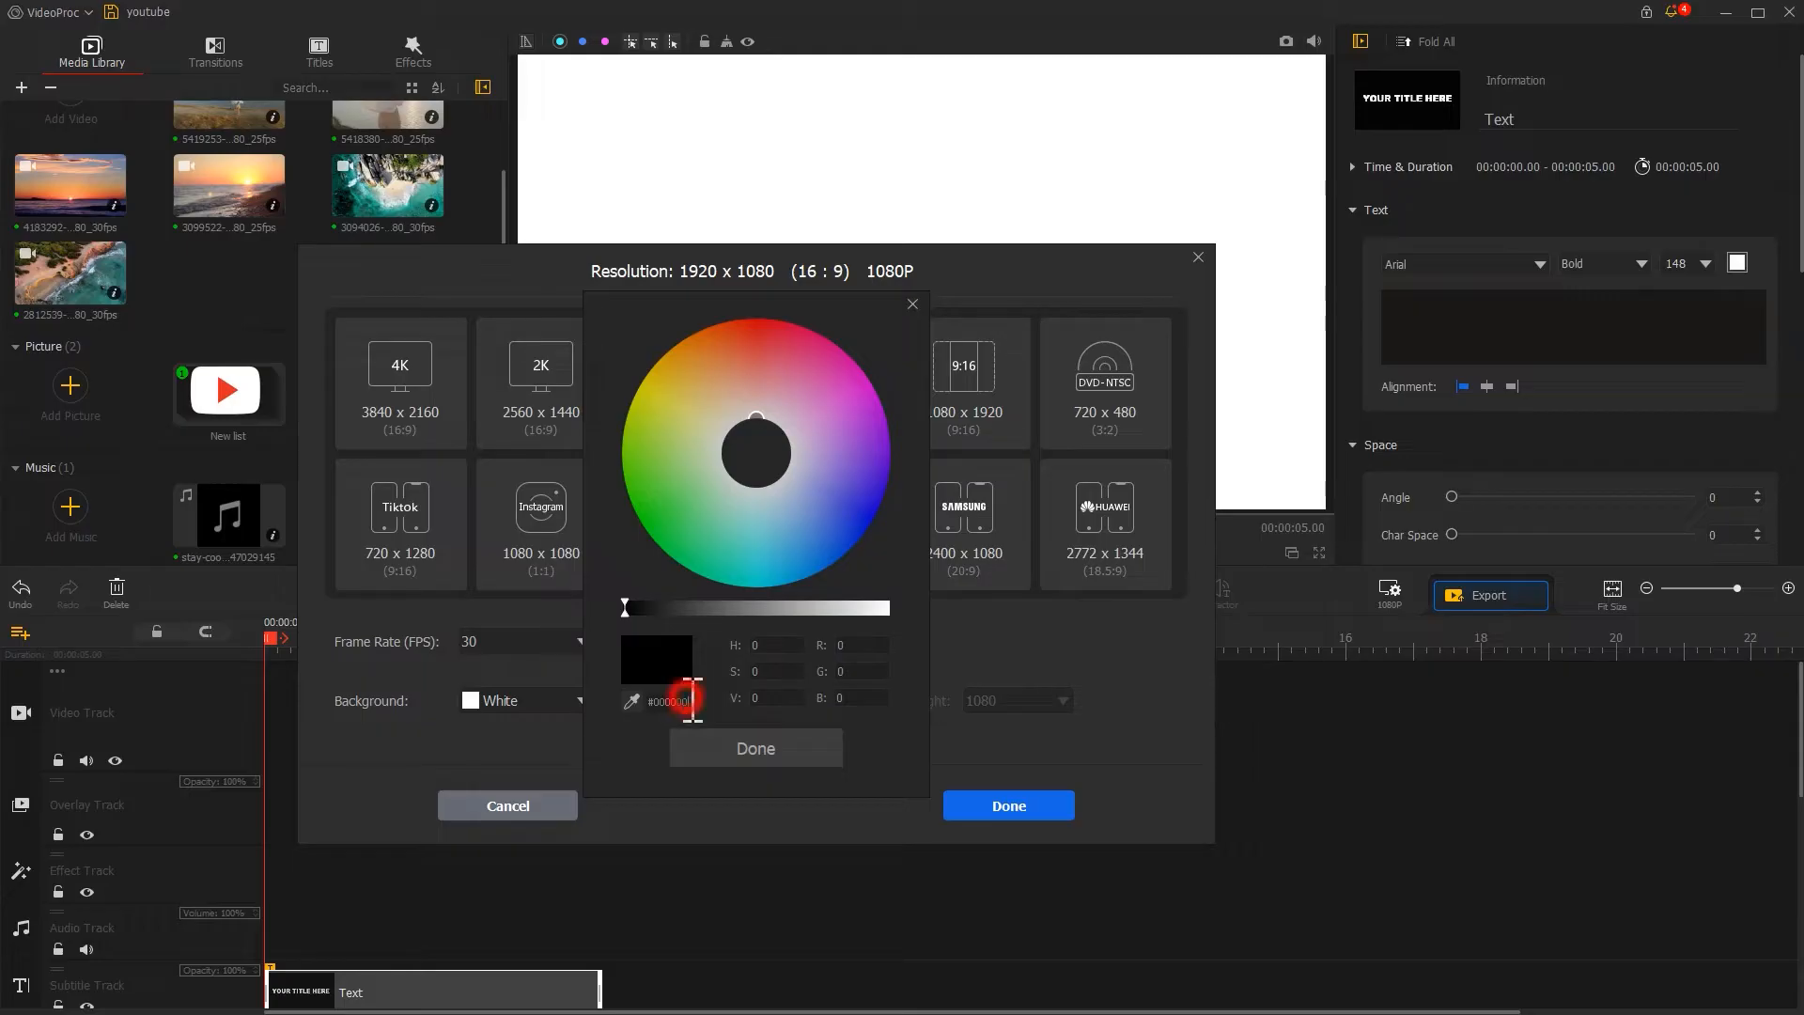
Apply the red hex background, snapshot the canvas twice, and import both snapshots into the library.
{"action": "key", "text": "ctrl+v"}
{"action": "left_click", "coordinate": [757, 749]}
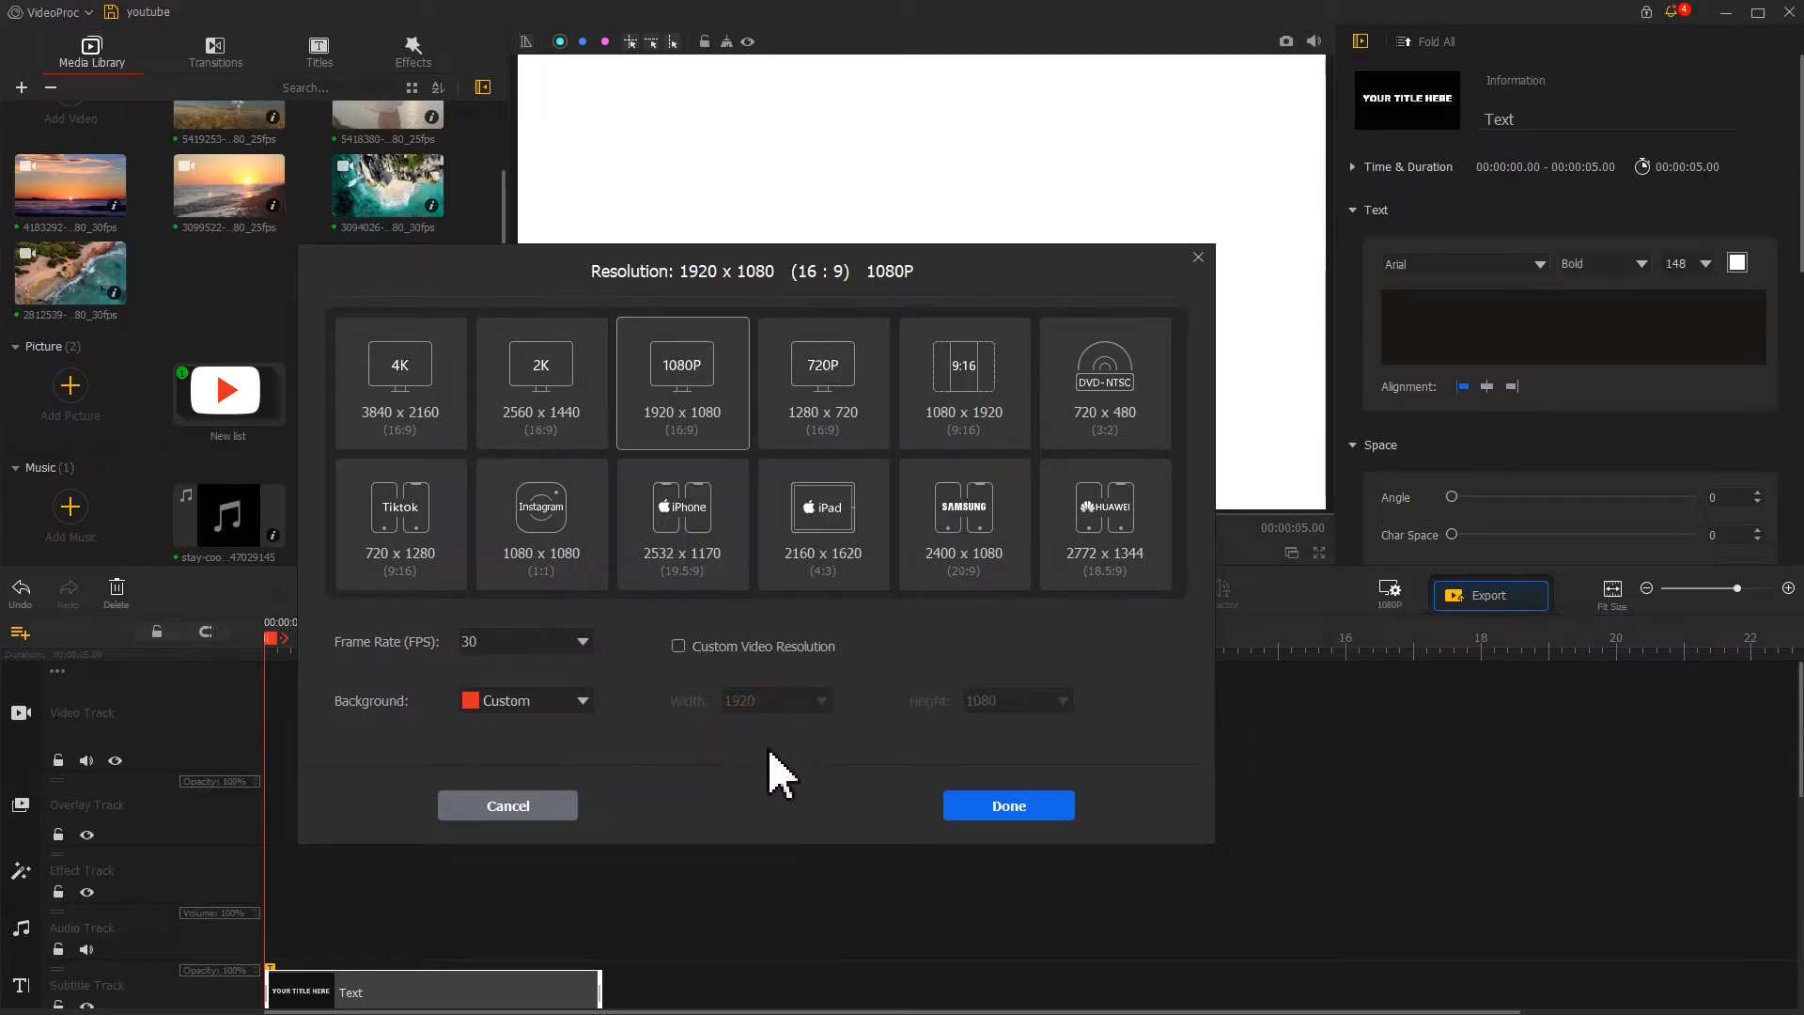
{"action": "left_click", "coordinate": [992, 808]}
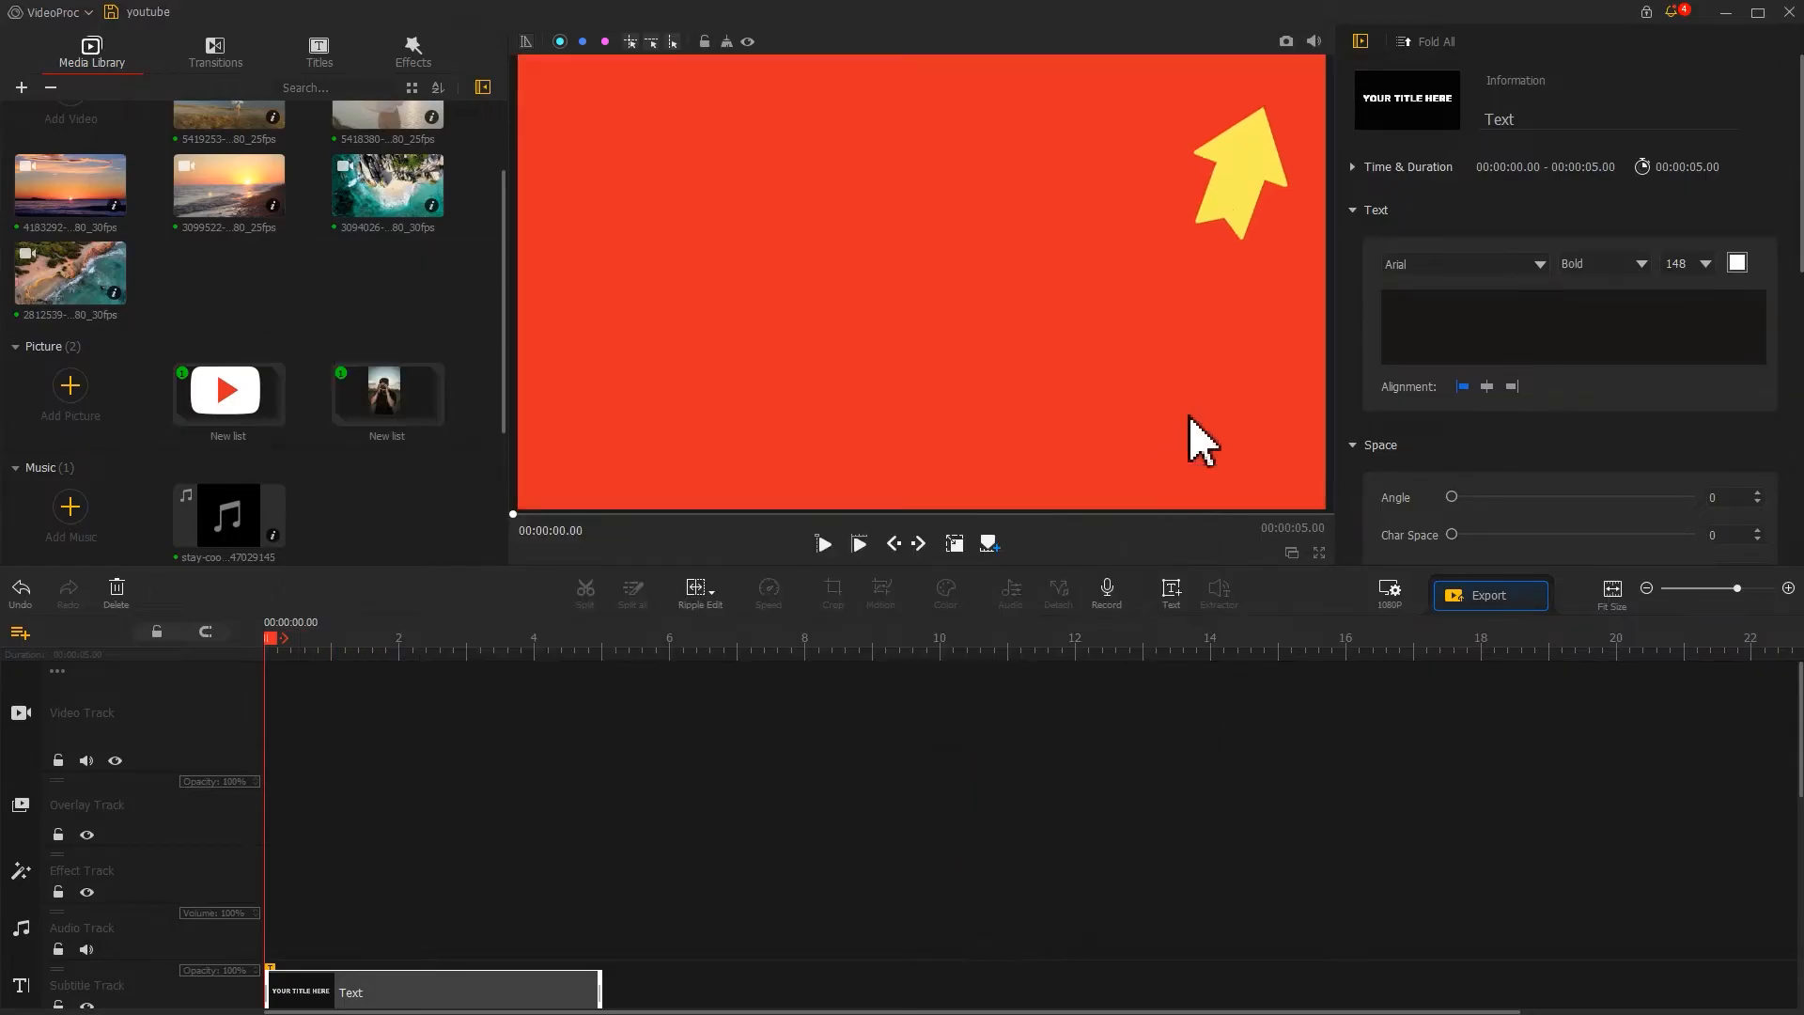
{"action": "left_click", "coordinate": [1285, 41]}
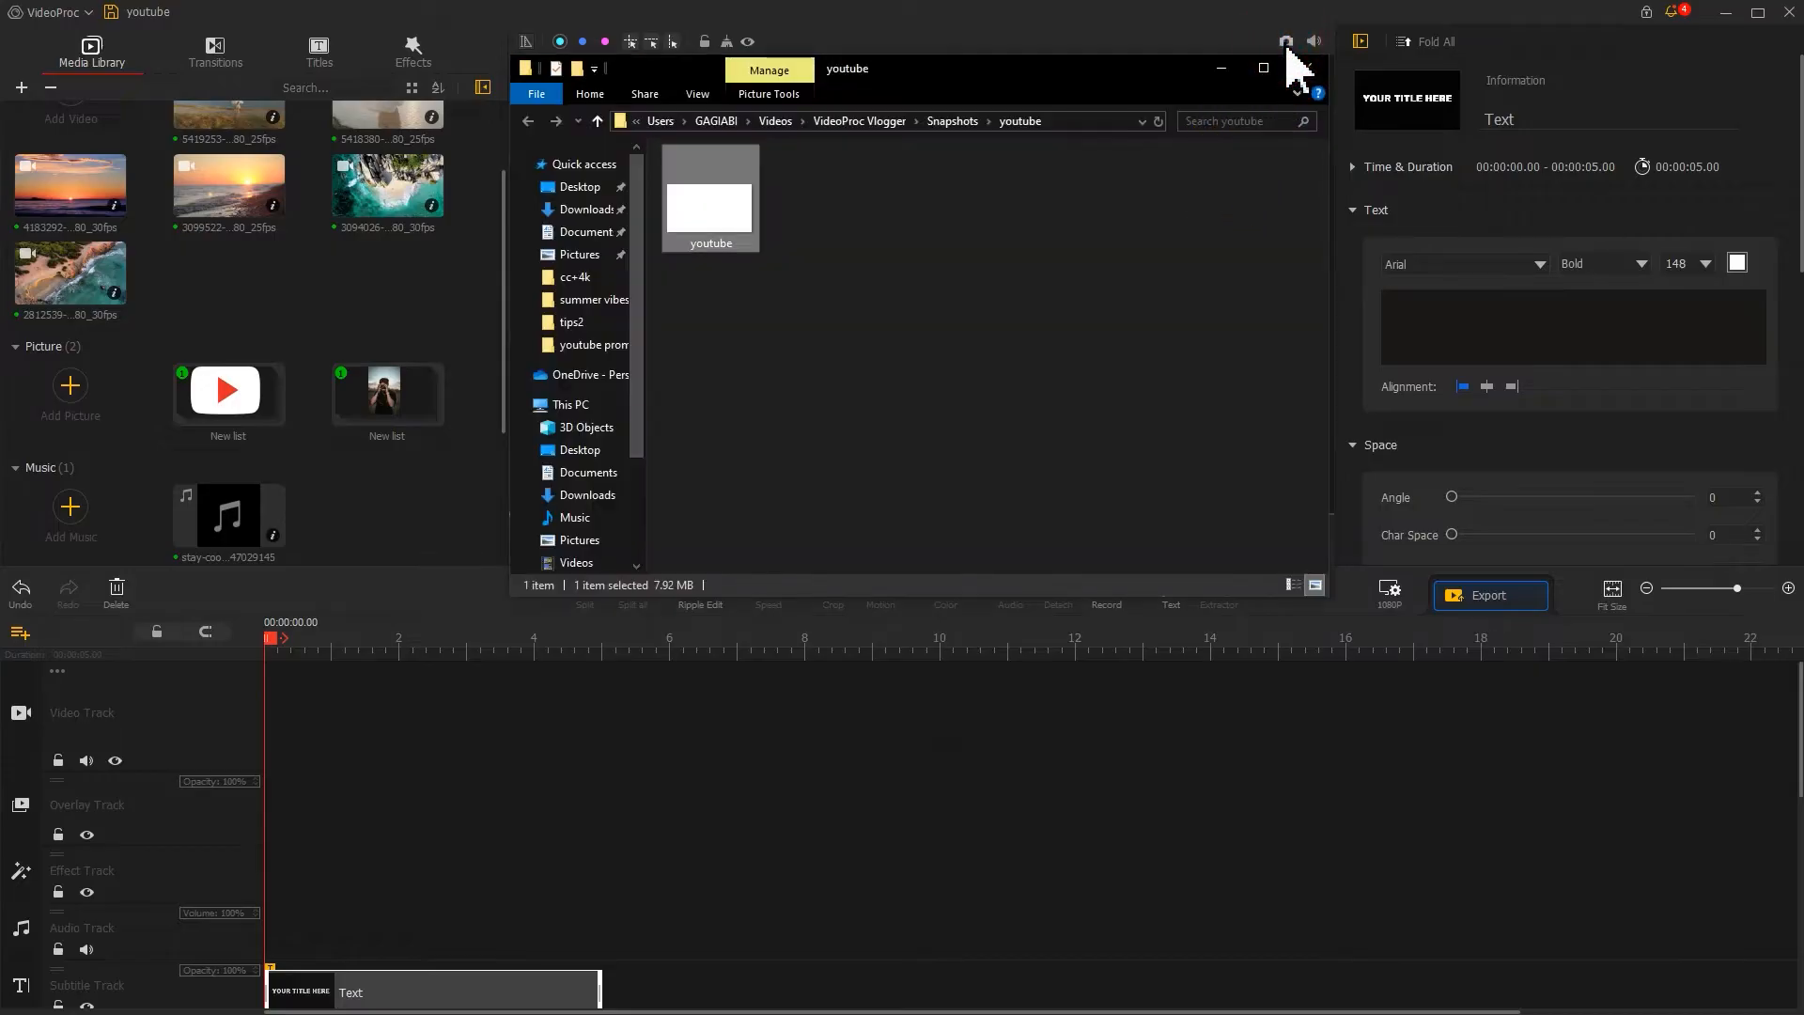
{"action": "left_click", "coordinate": [1285, 41]}
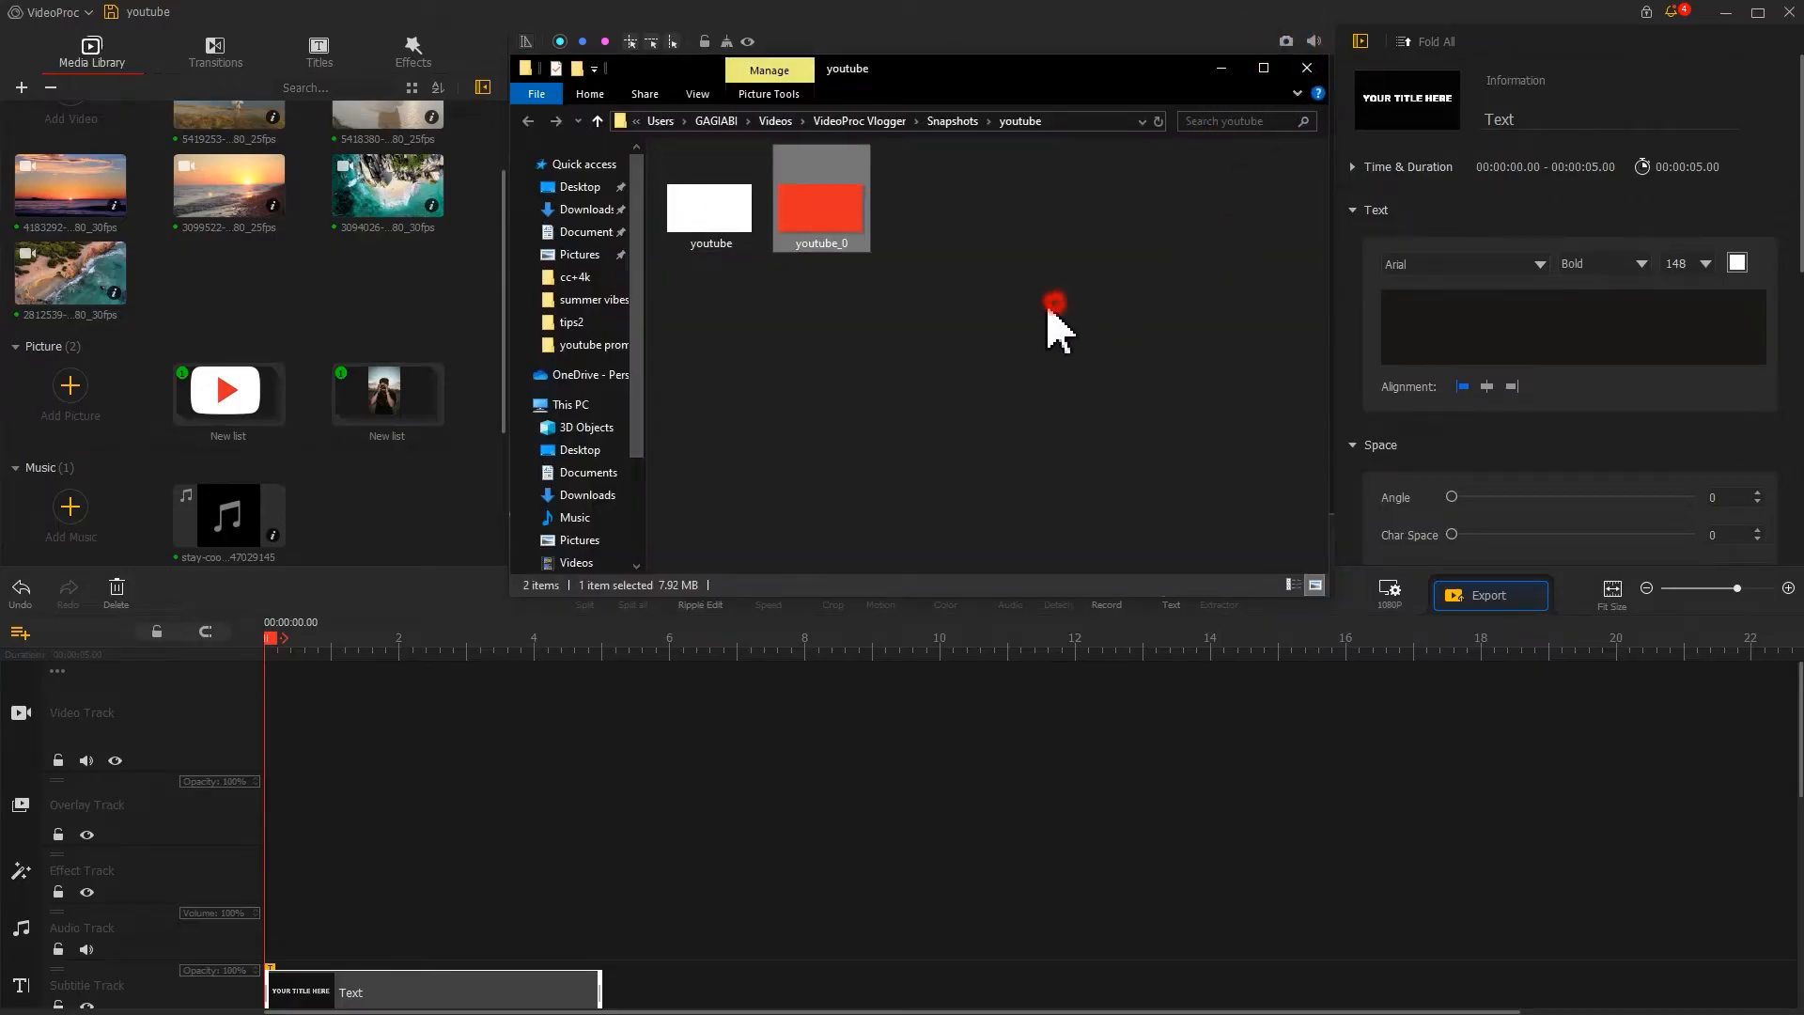
{"action": "left_click_drag", "start_coordinate": [1056, 306], "coordinate": [360, 544]}
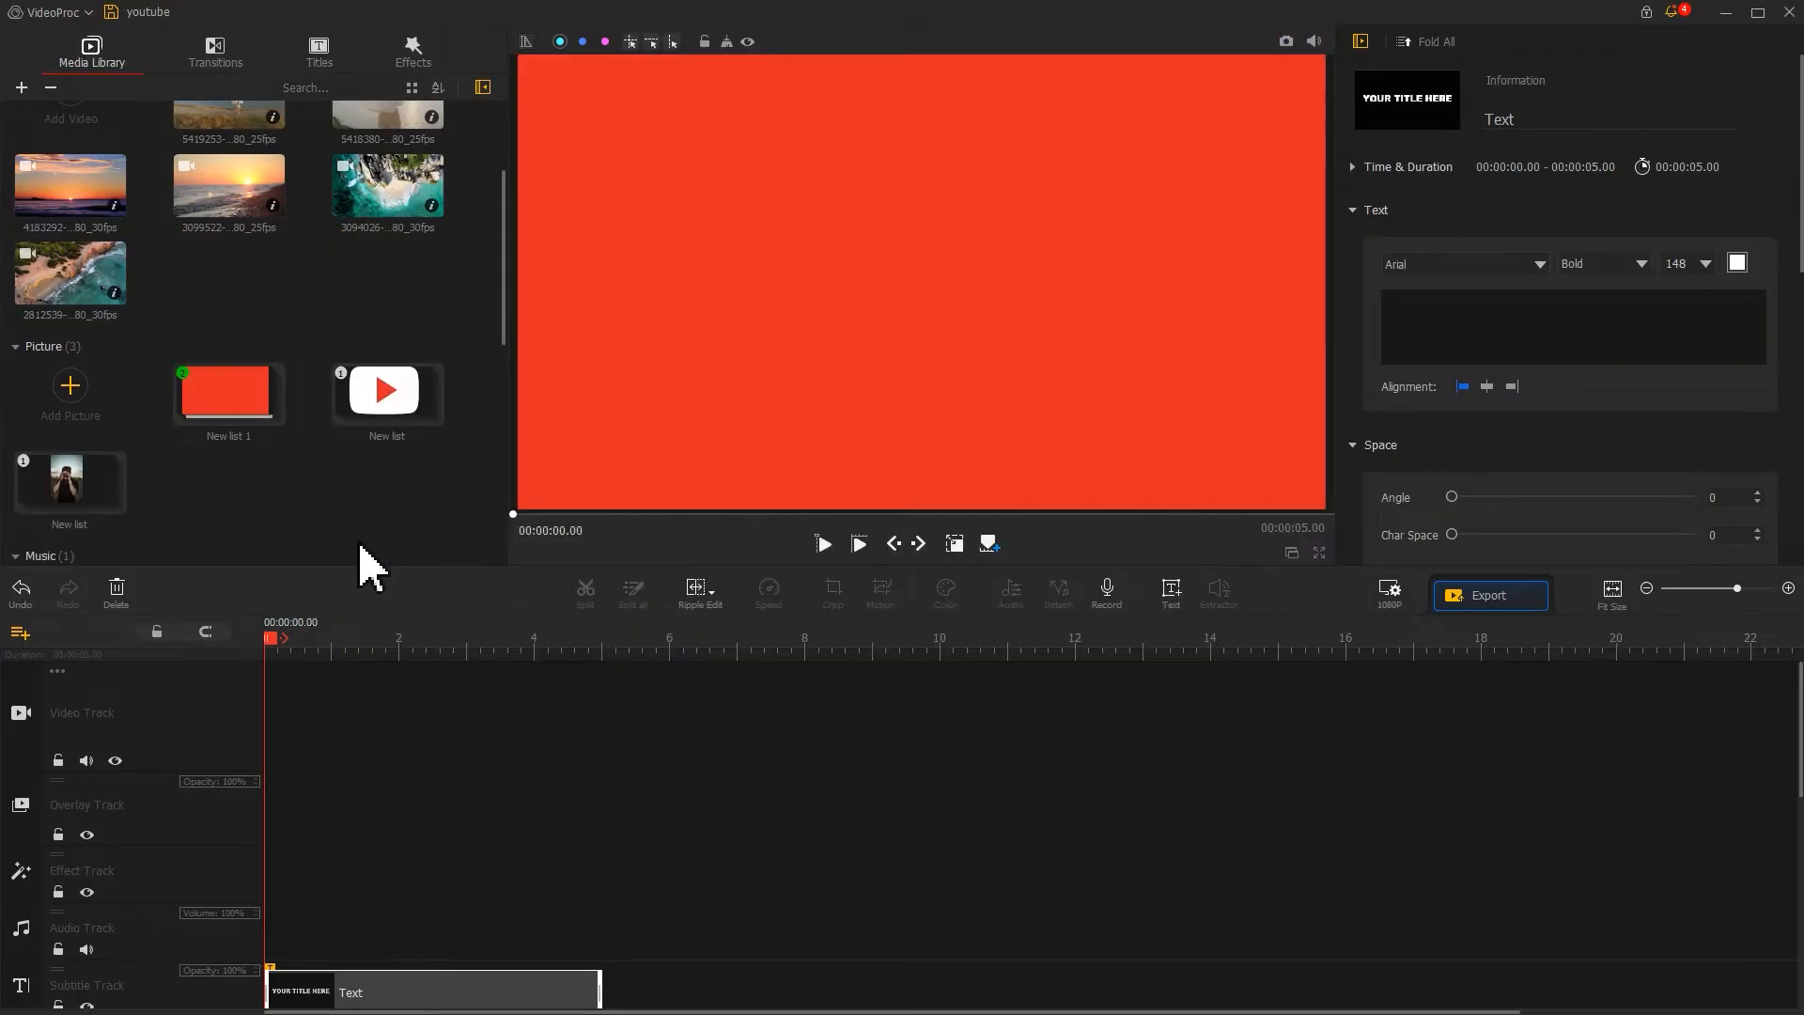
Reset the project background colour to Black.
{"action": "left_click", "coordinate": [1390, 601]}
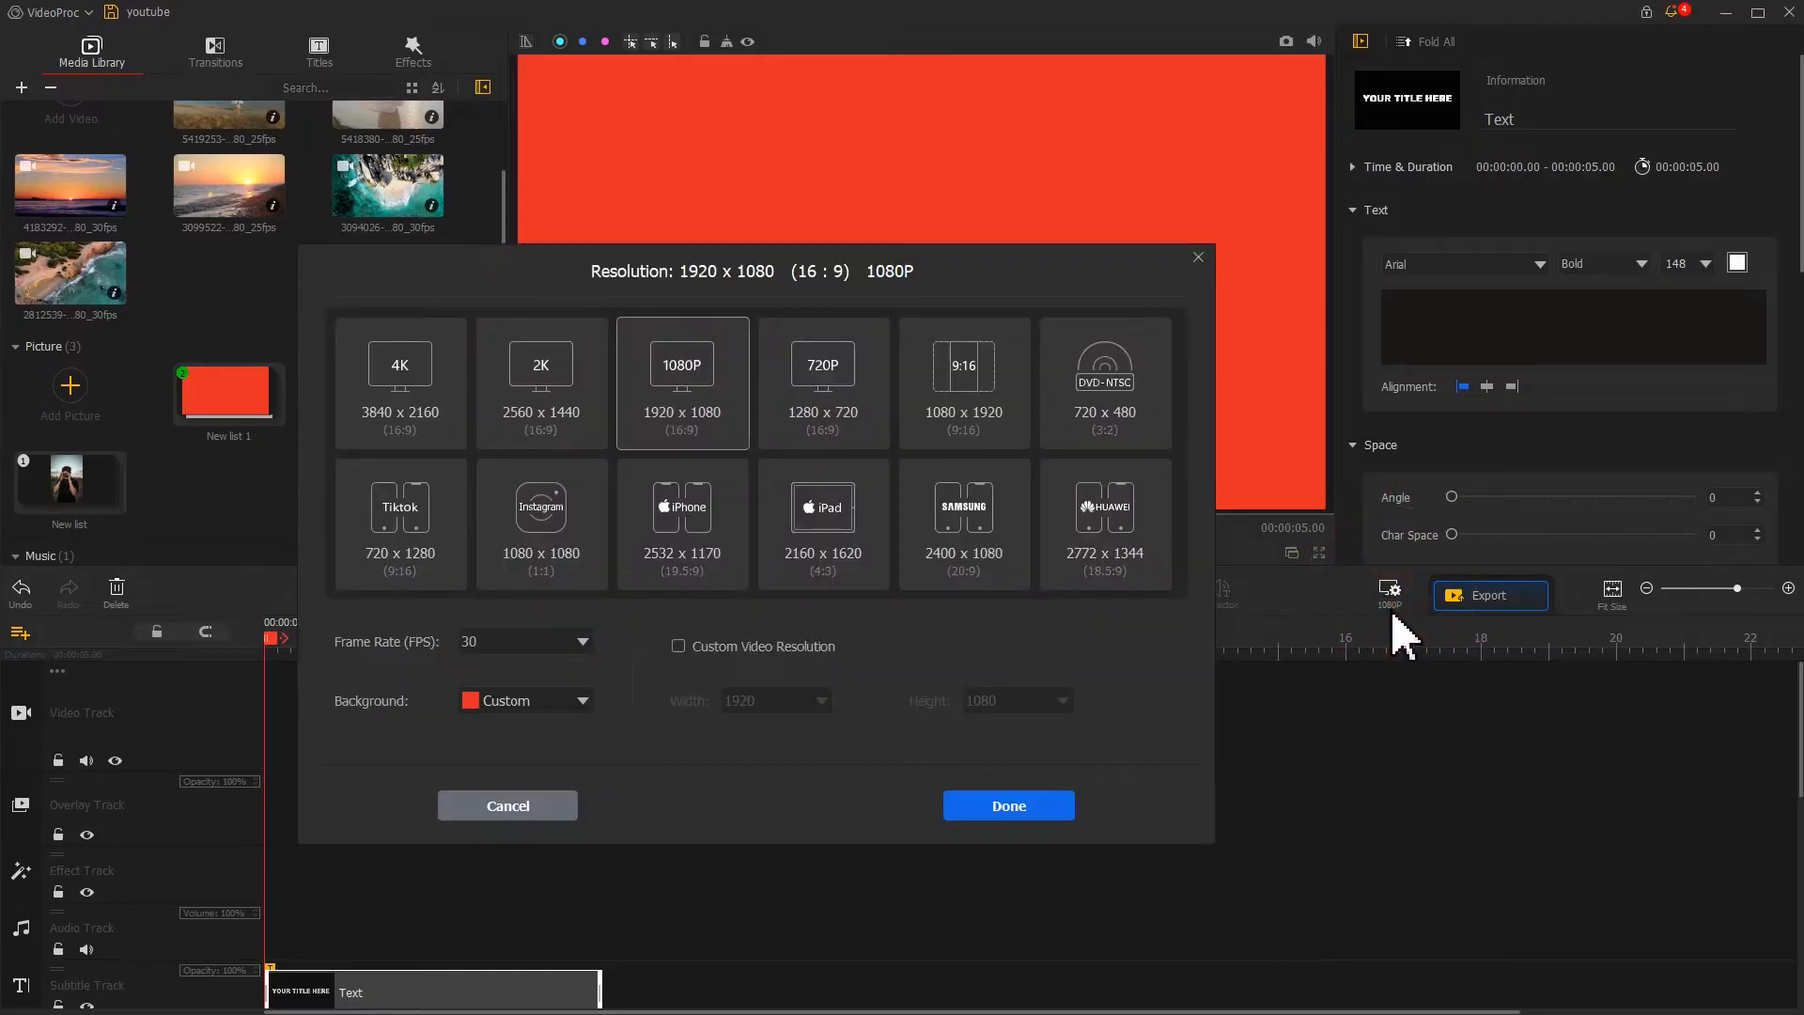
{"action": "left_click", "coordinate": [583, 700]}
{"action": "left_click", "coordinate": [555, 744]}
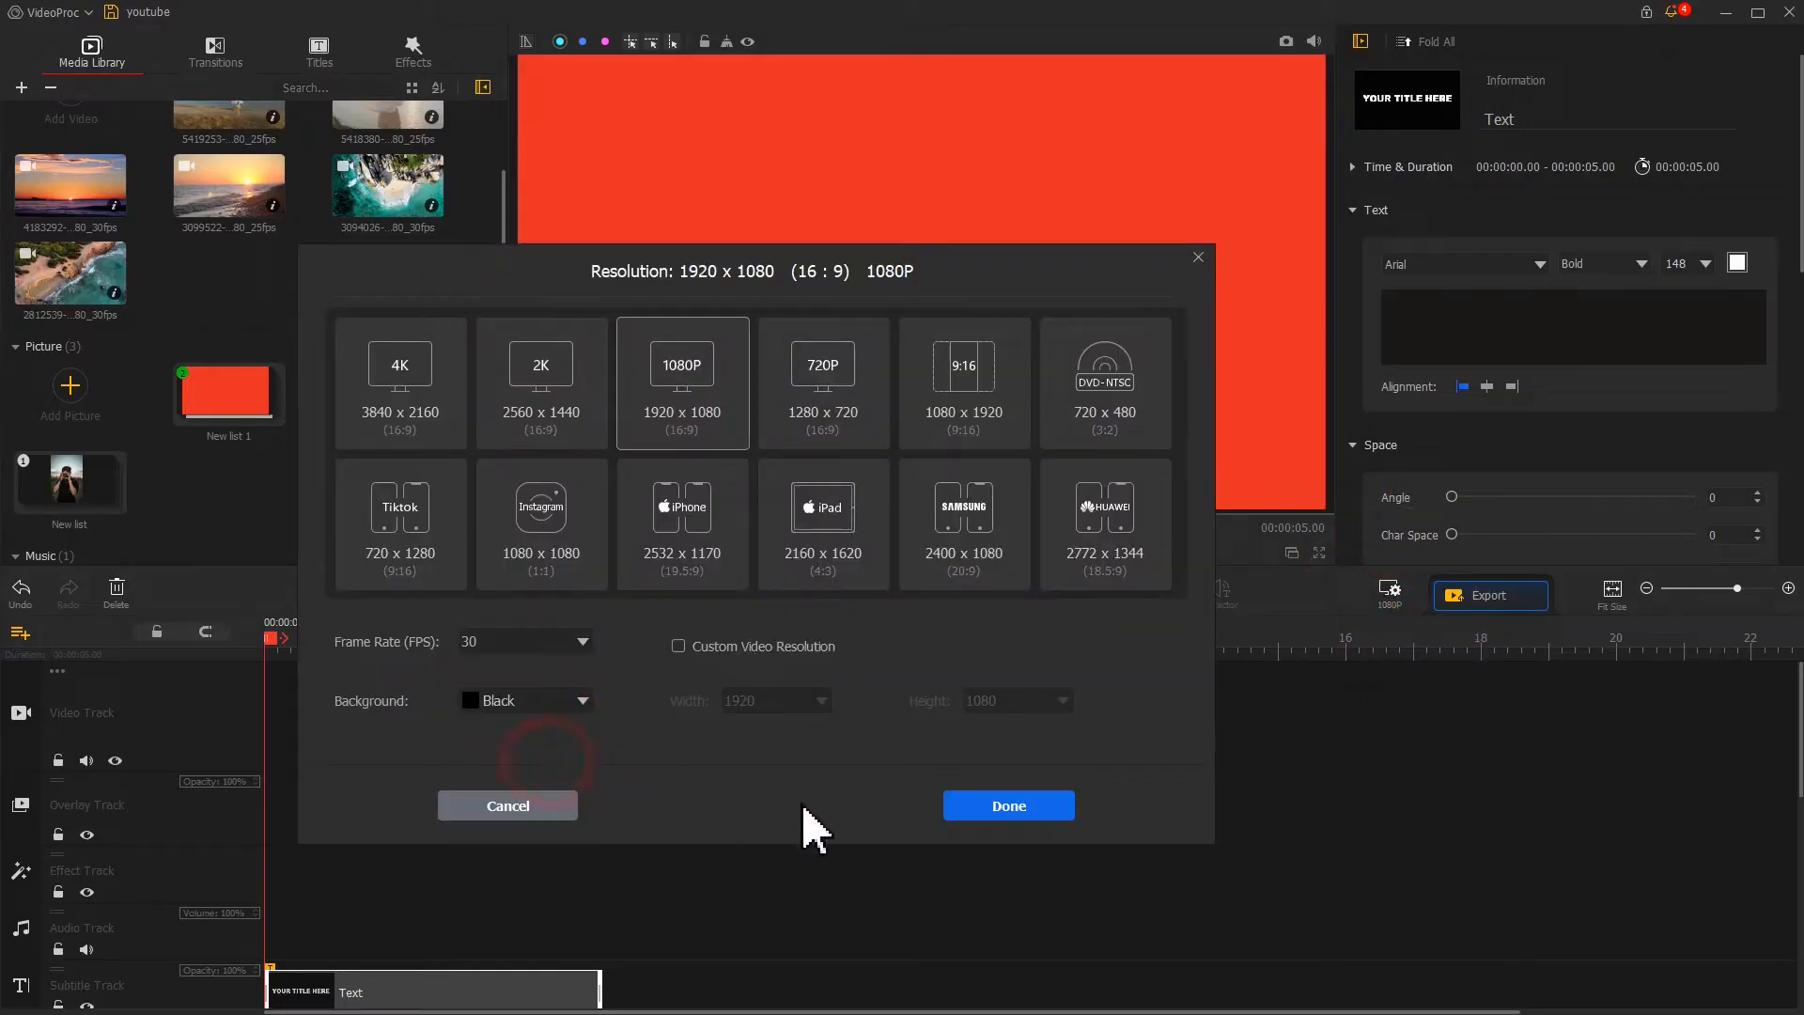
{"action": "left_click", "coordinate": [974, 804]}
Place the white youtube snapshot on the video track, running 6.56 s.
{"action": "double_click", "coordinate": [255, 491]}
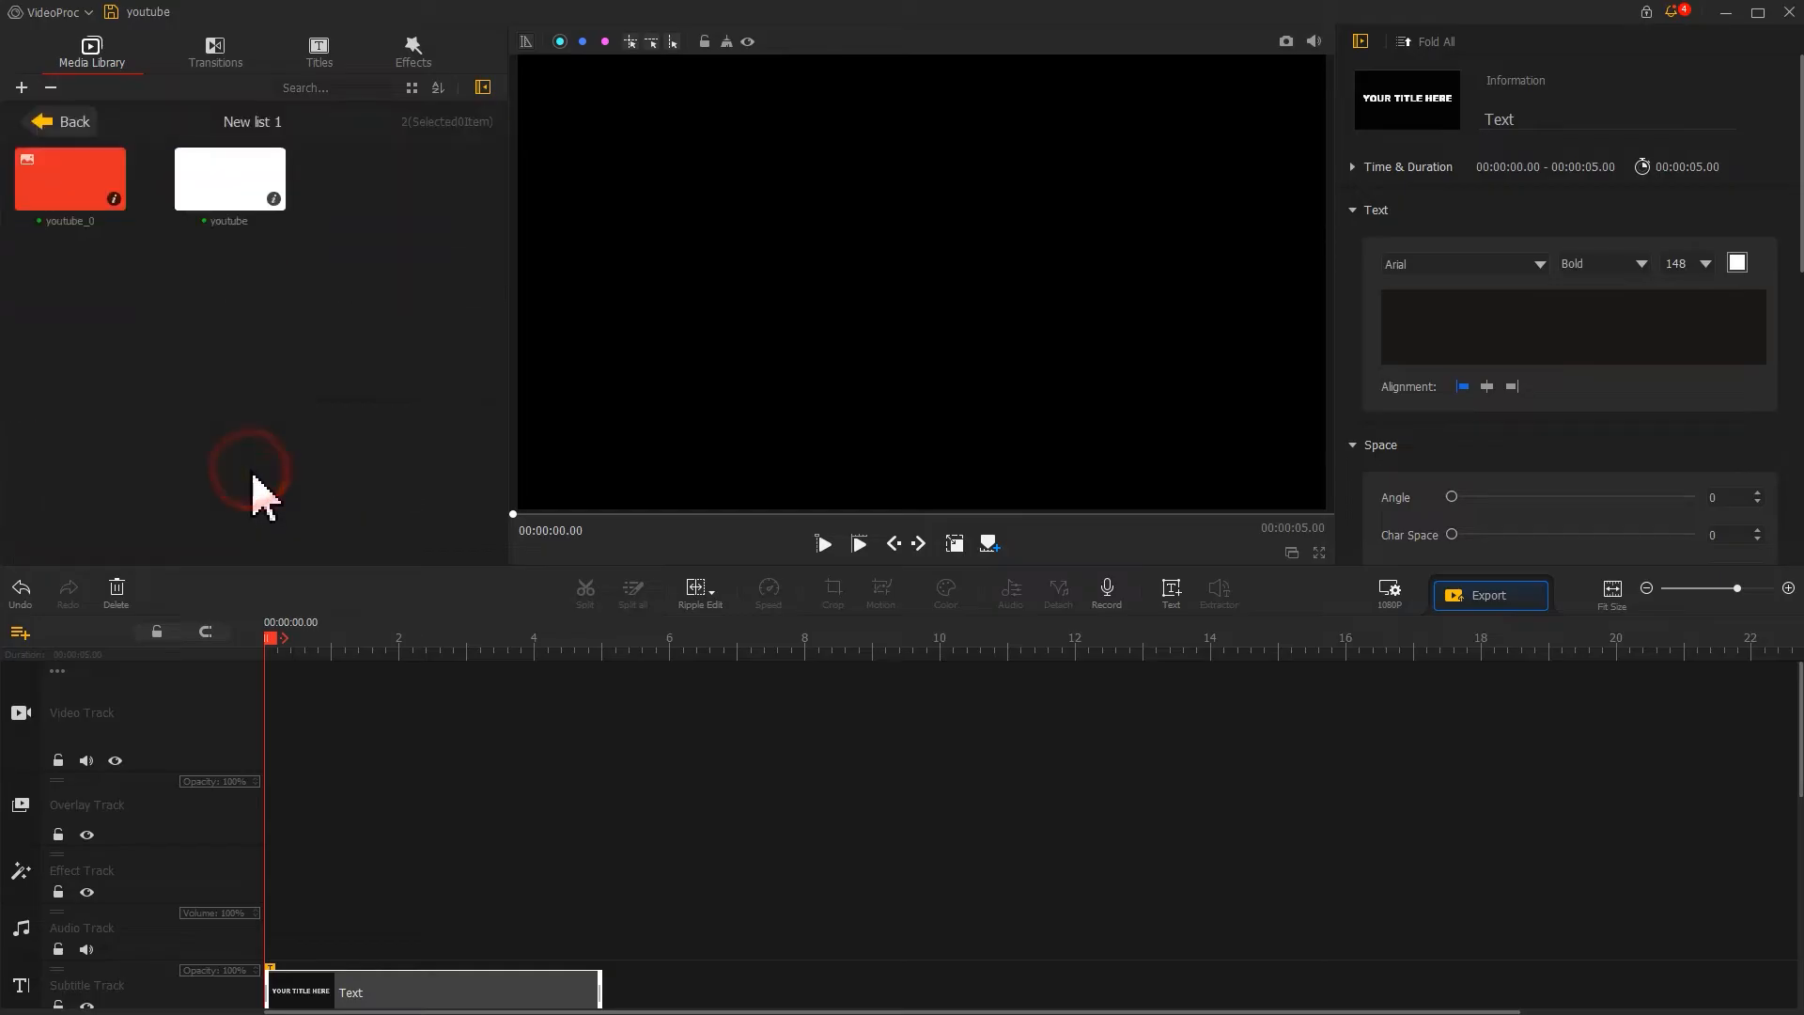
{"action": "left_click_drag", "start_coordinate": [251, 199], "coordinate": [706, 710]}
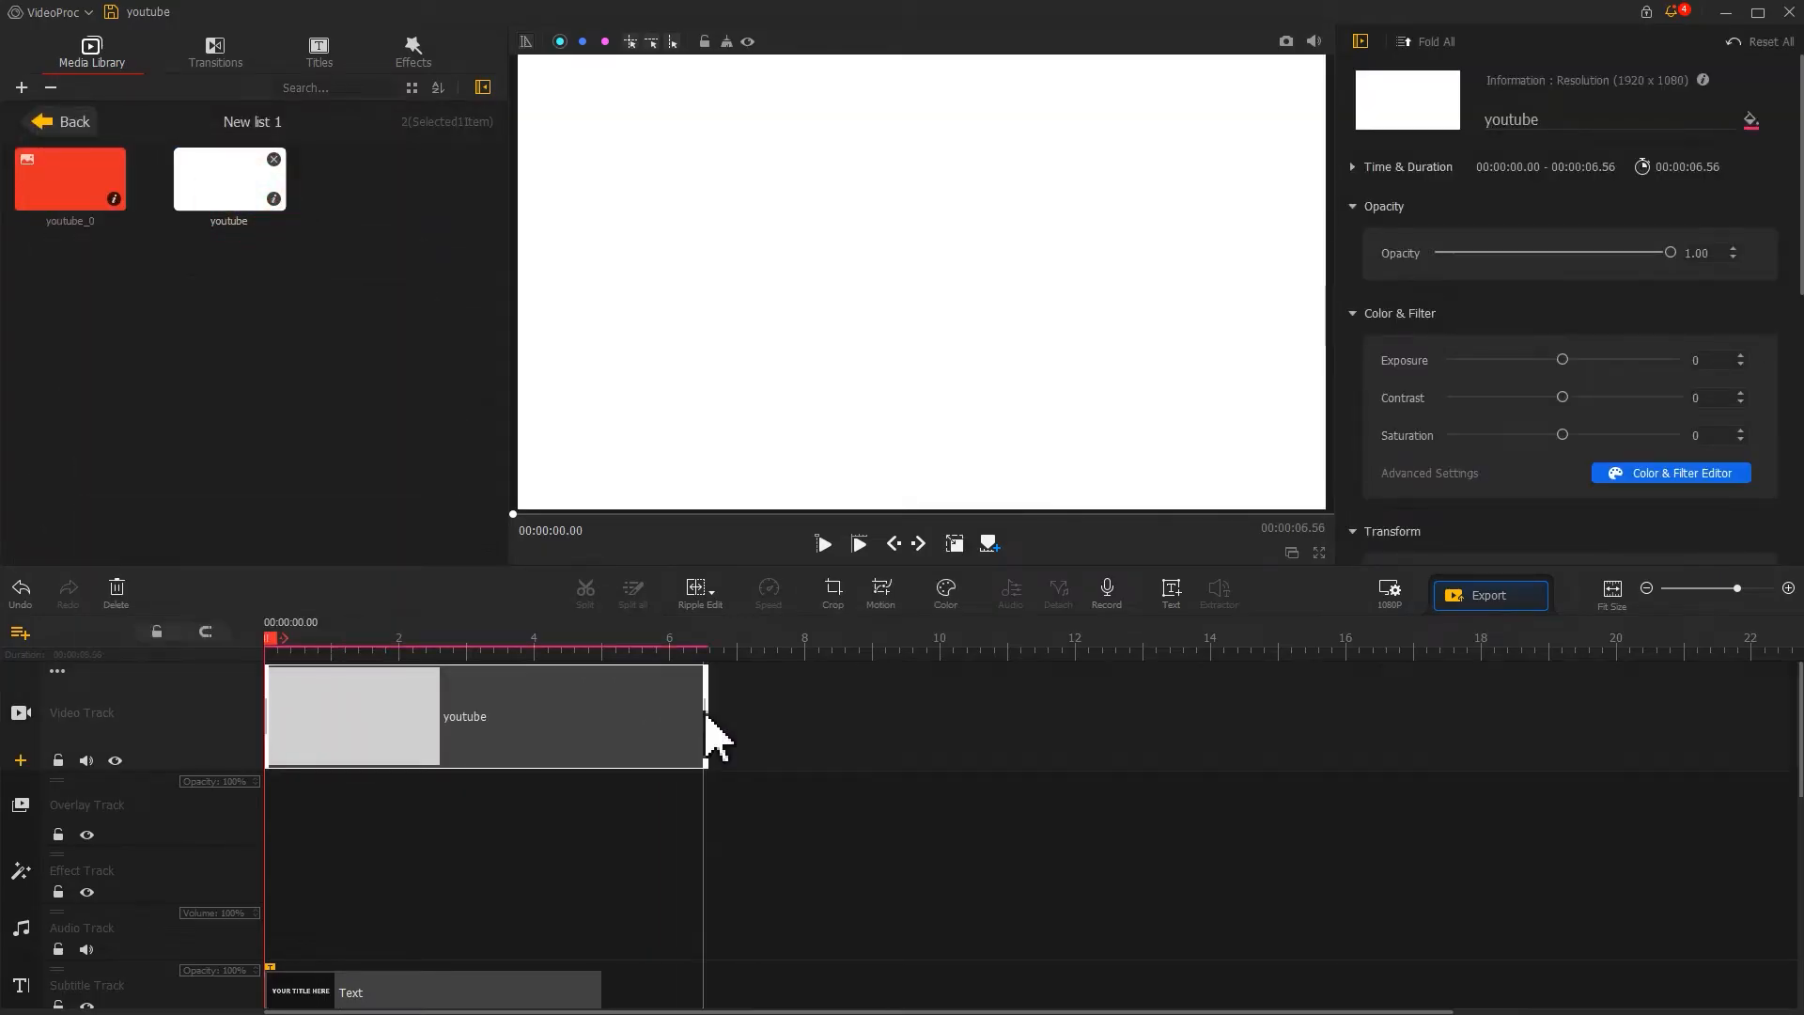
{"action": "left_click", "coordinate": [64, 120]}
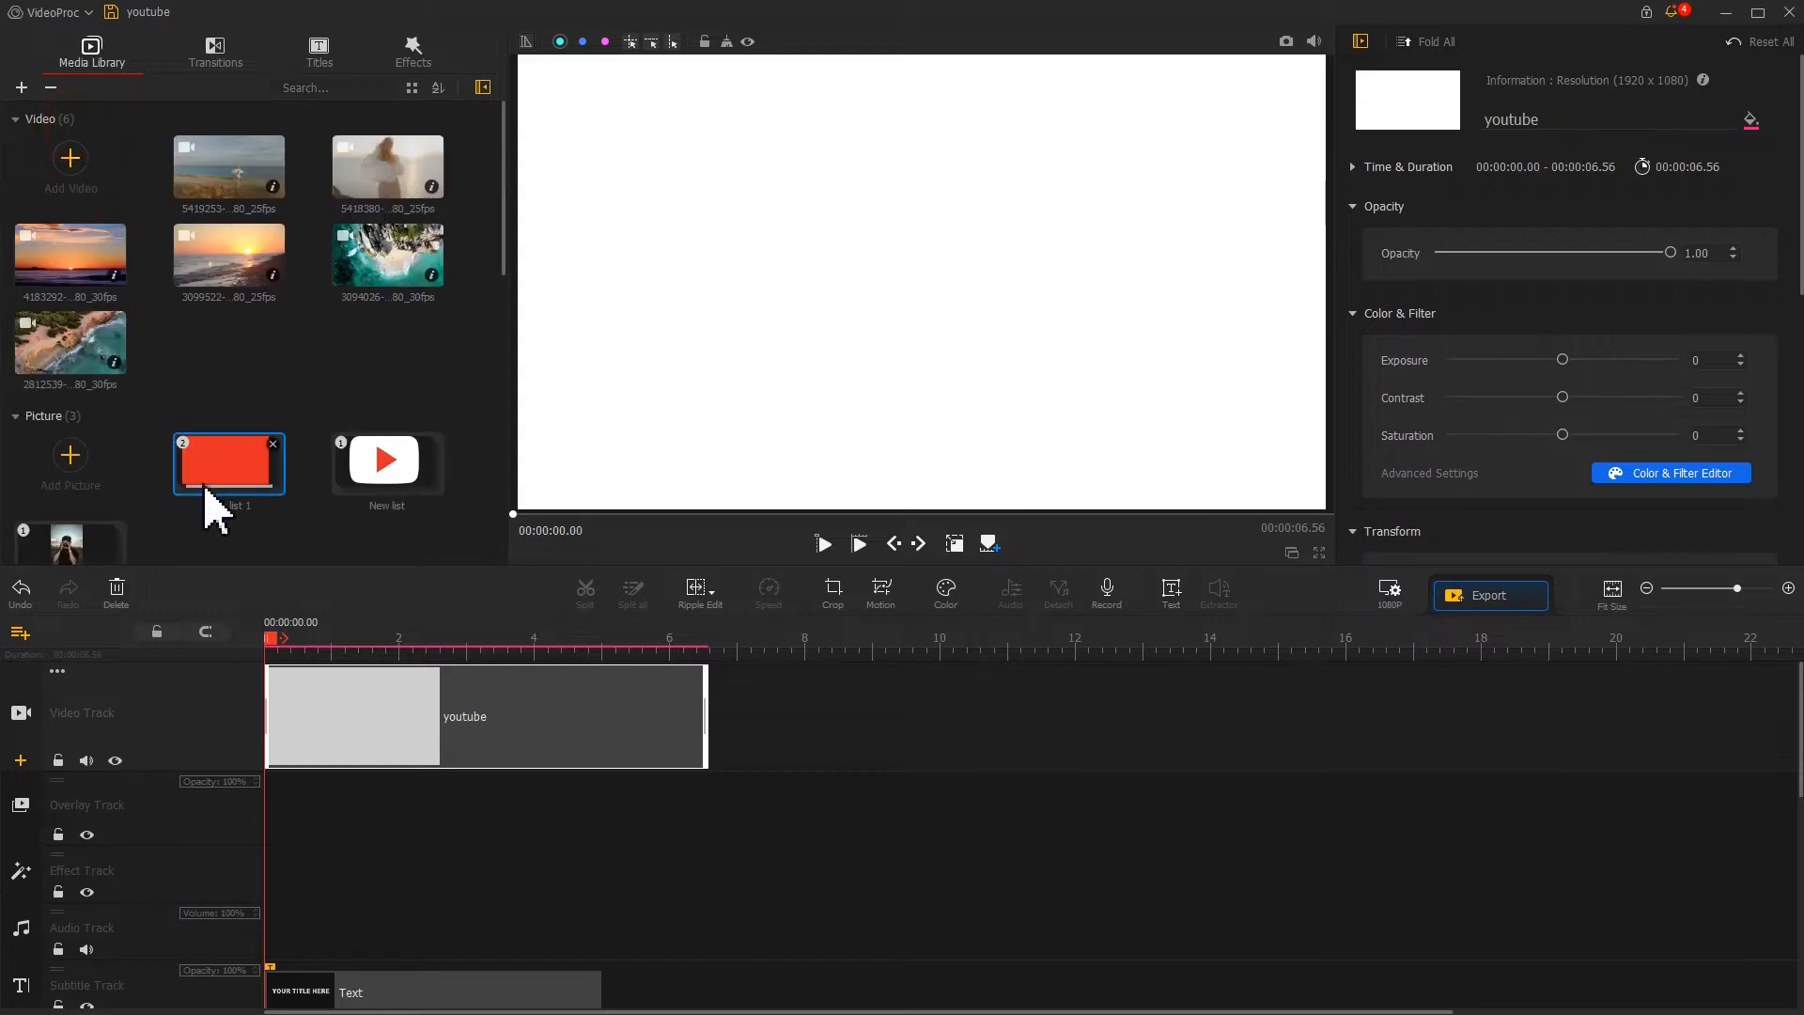
Put the profile photo on the overlay track and add a Circular Mask trimmed to 3.16 s.
{"action": "scroll", "coordinate": [216, 512], "scroll_direction": "down", "scroll_amount": 1}
{"action": "left_click_drag", "start_coordinate": [88, 489], "coordinate": [472, 822]}
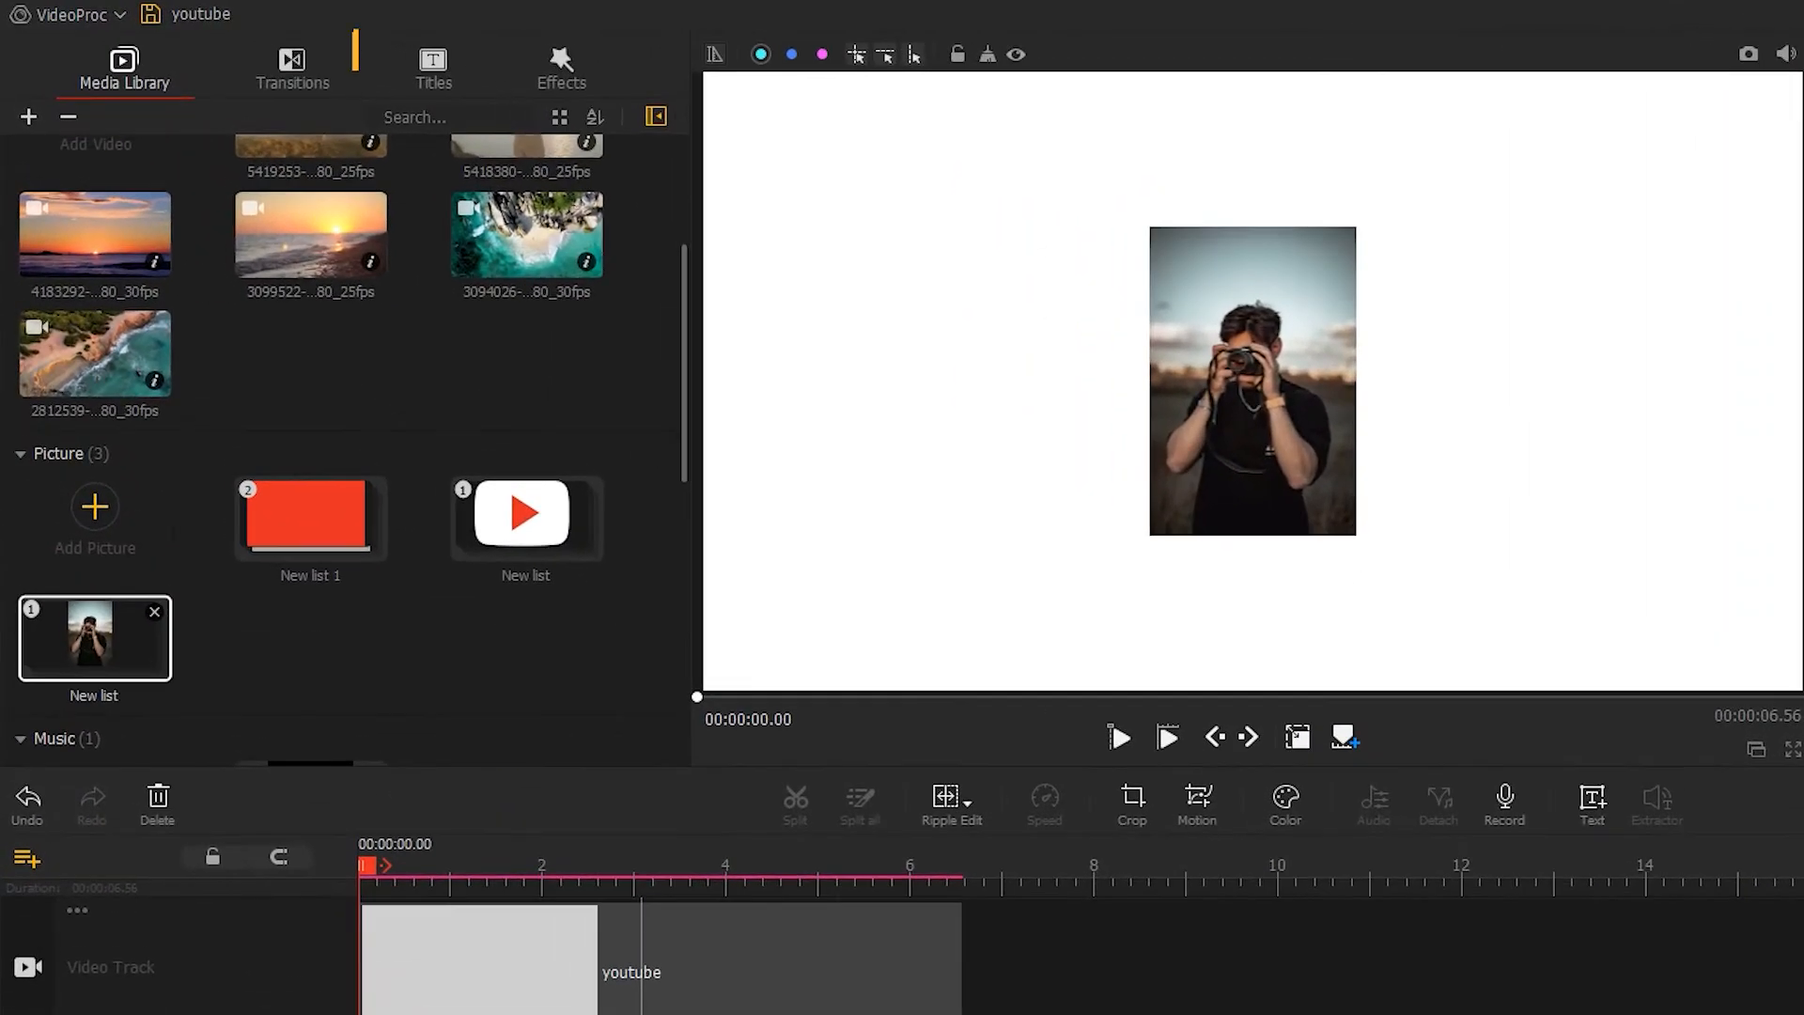
{"action": "left_click", "coordinate": [556, 73]}
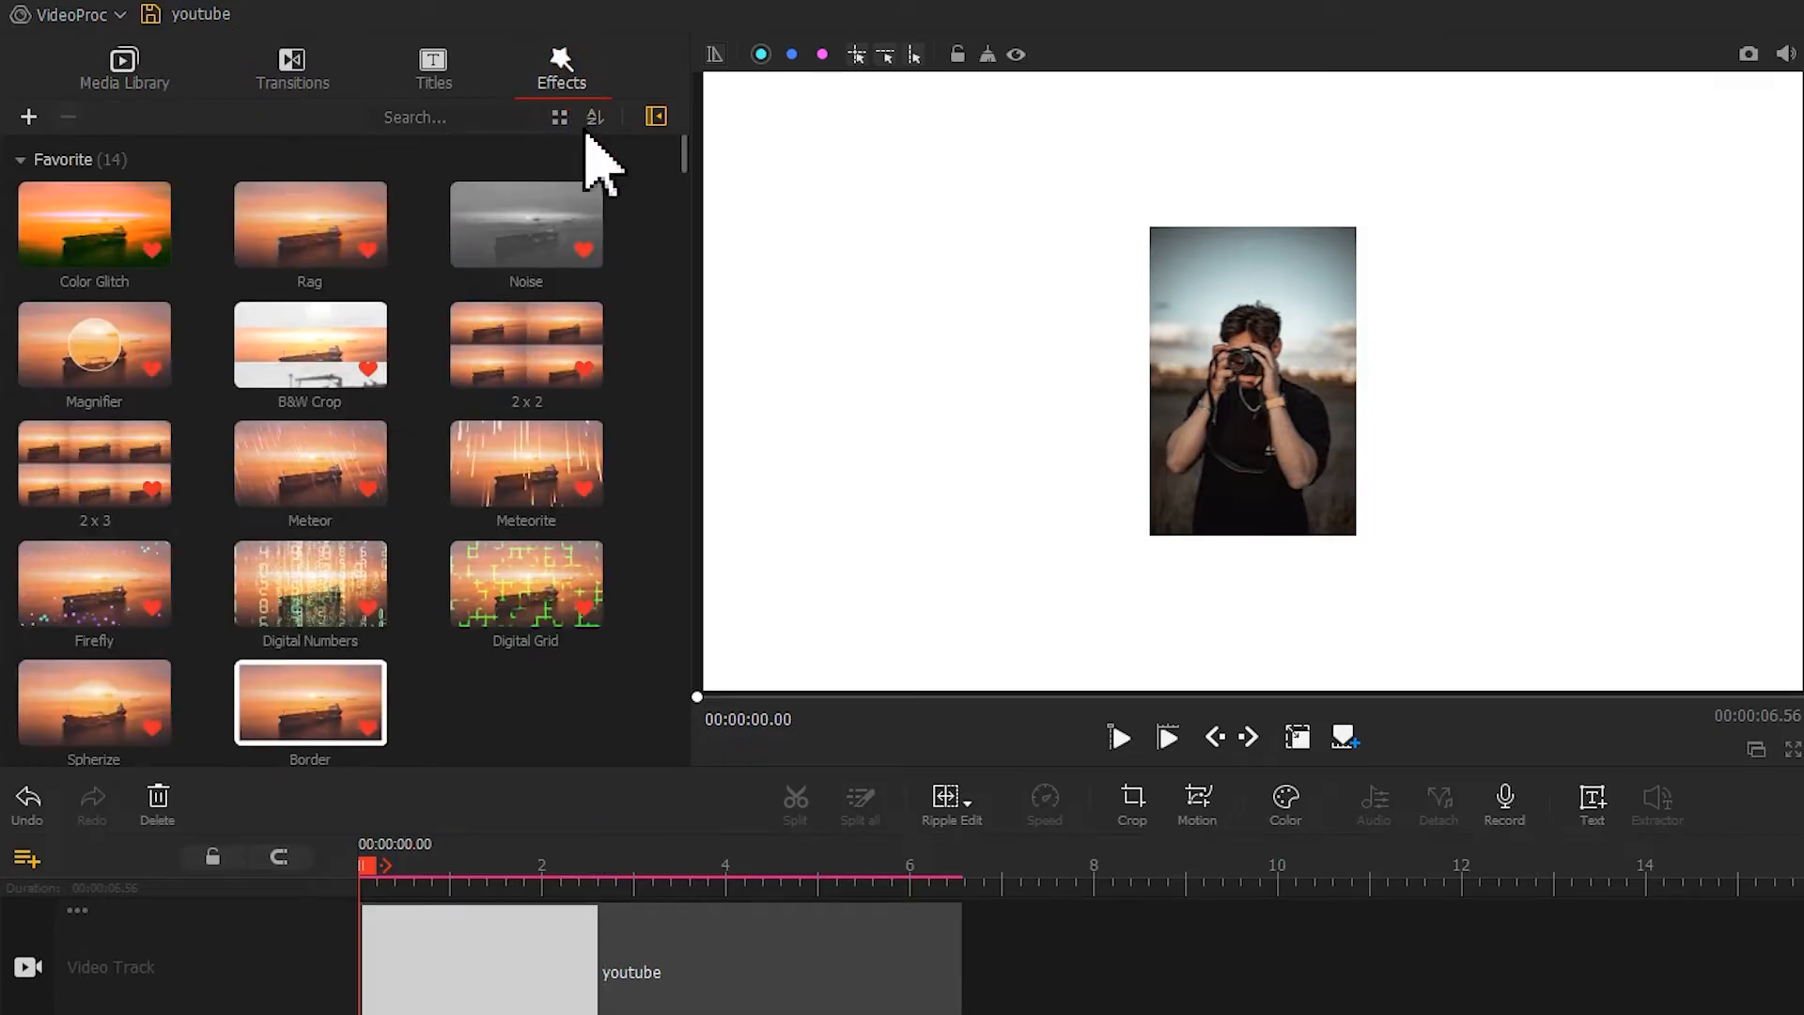
{"action": "left_click_drag", "start_coordinate": [685, 155], "coordinate": [698, 329]}
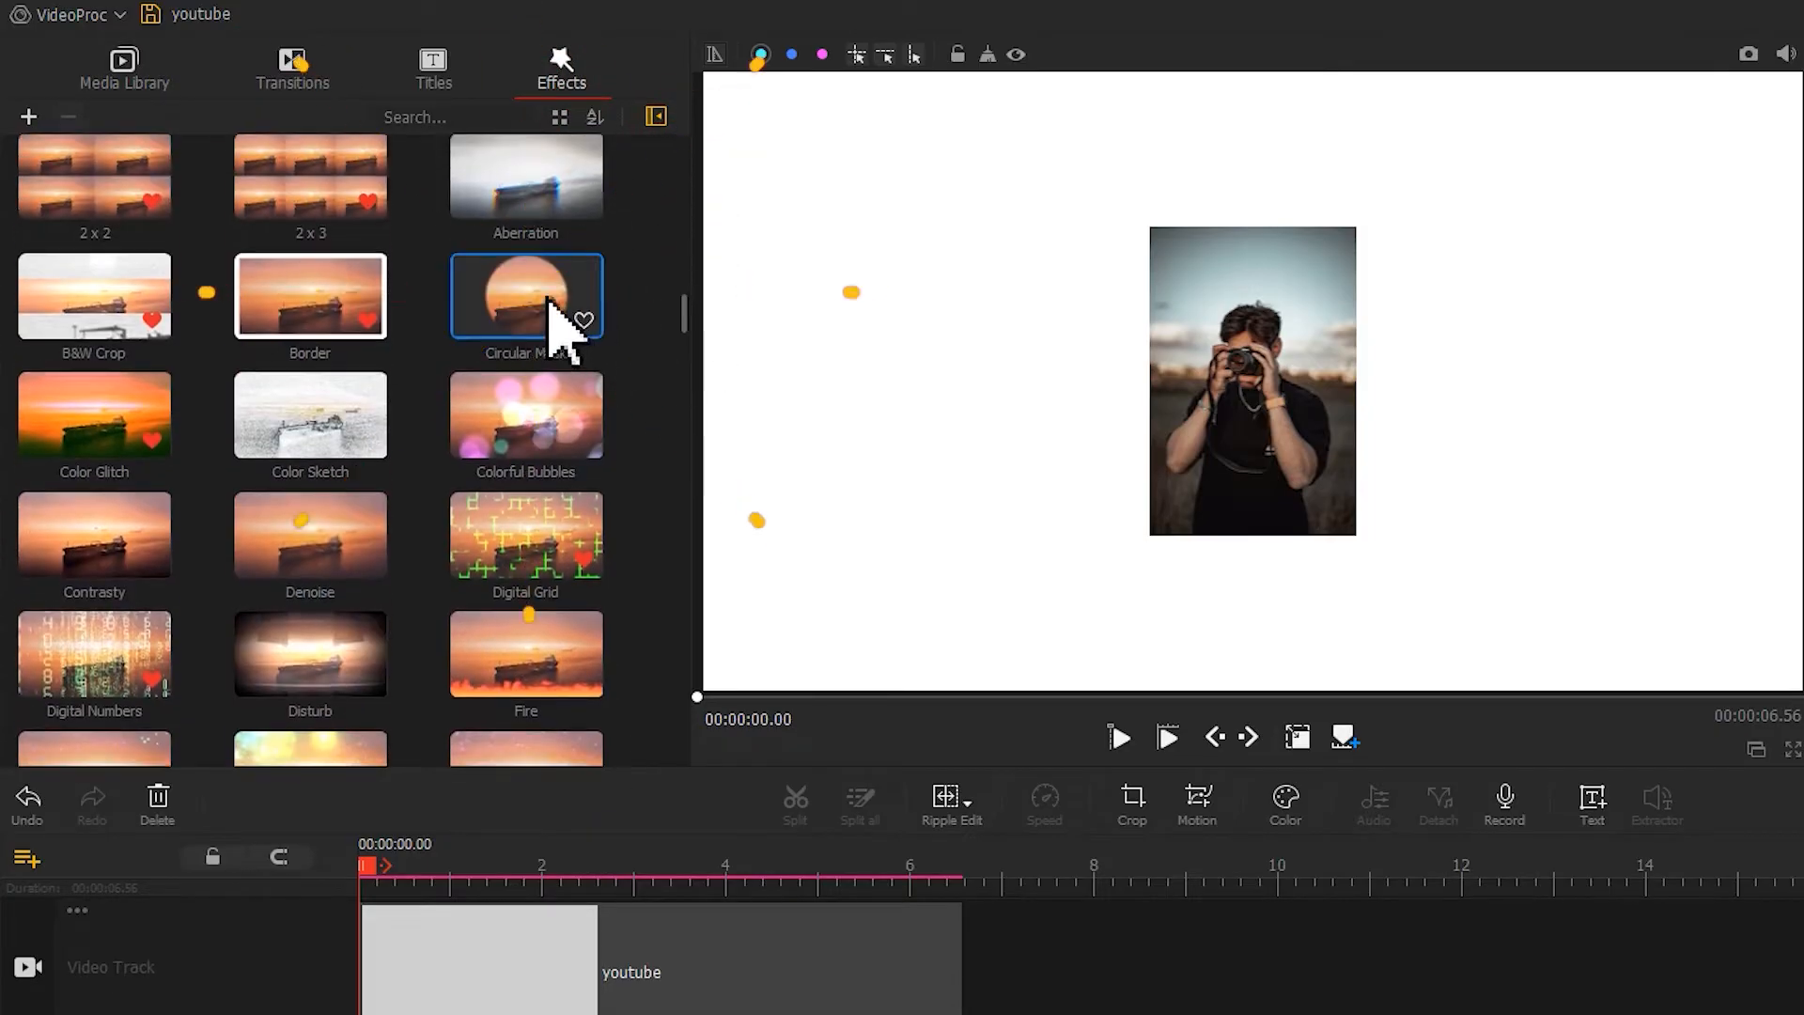
{"action": "left_click_drag", "start_coordinate": [550, 319], "coordinate": [320, 1014]}
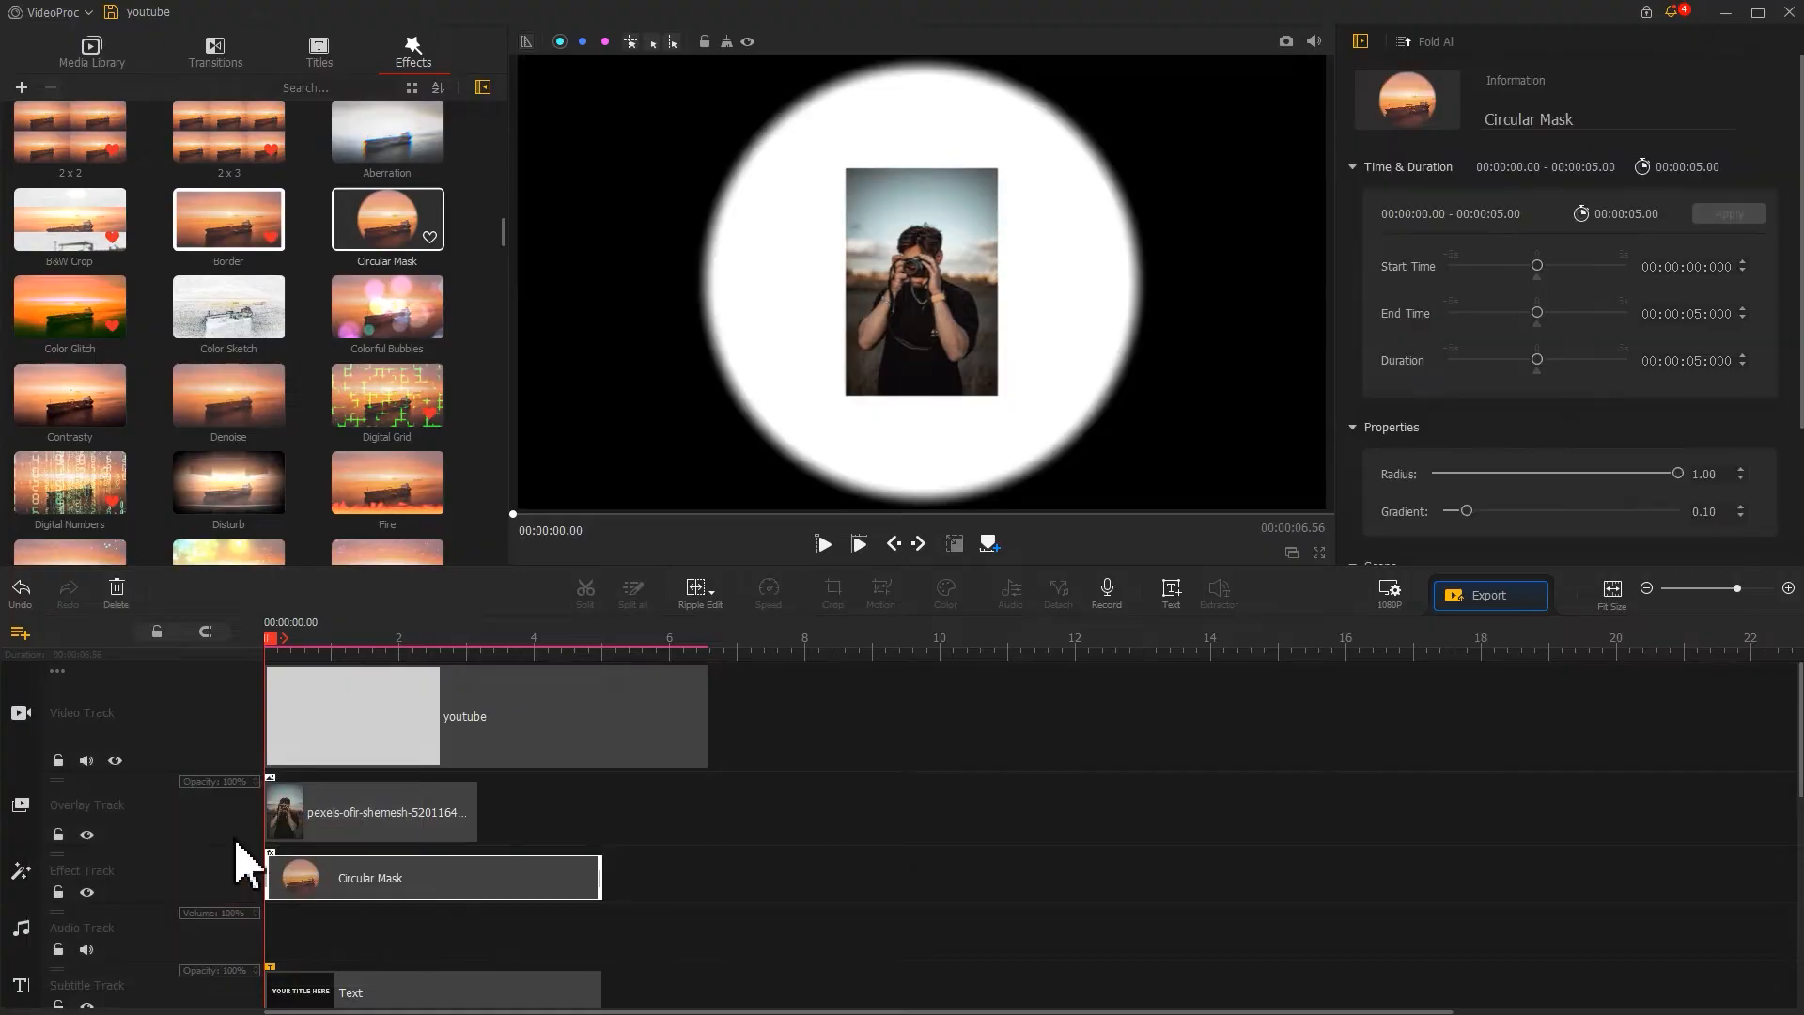
{"action": "left_click_drag", "start_coordinate": [600, 884], "coordinate": [477, 884]}
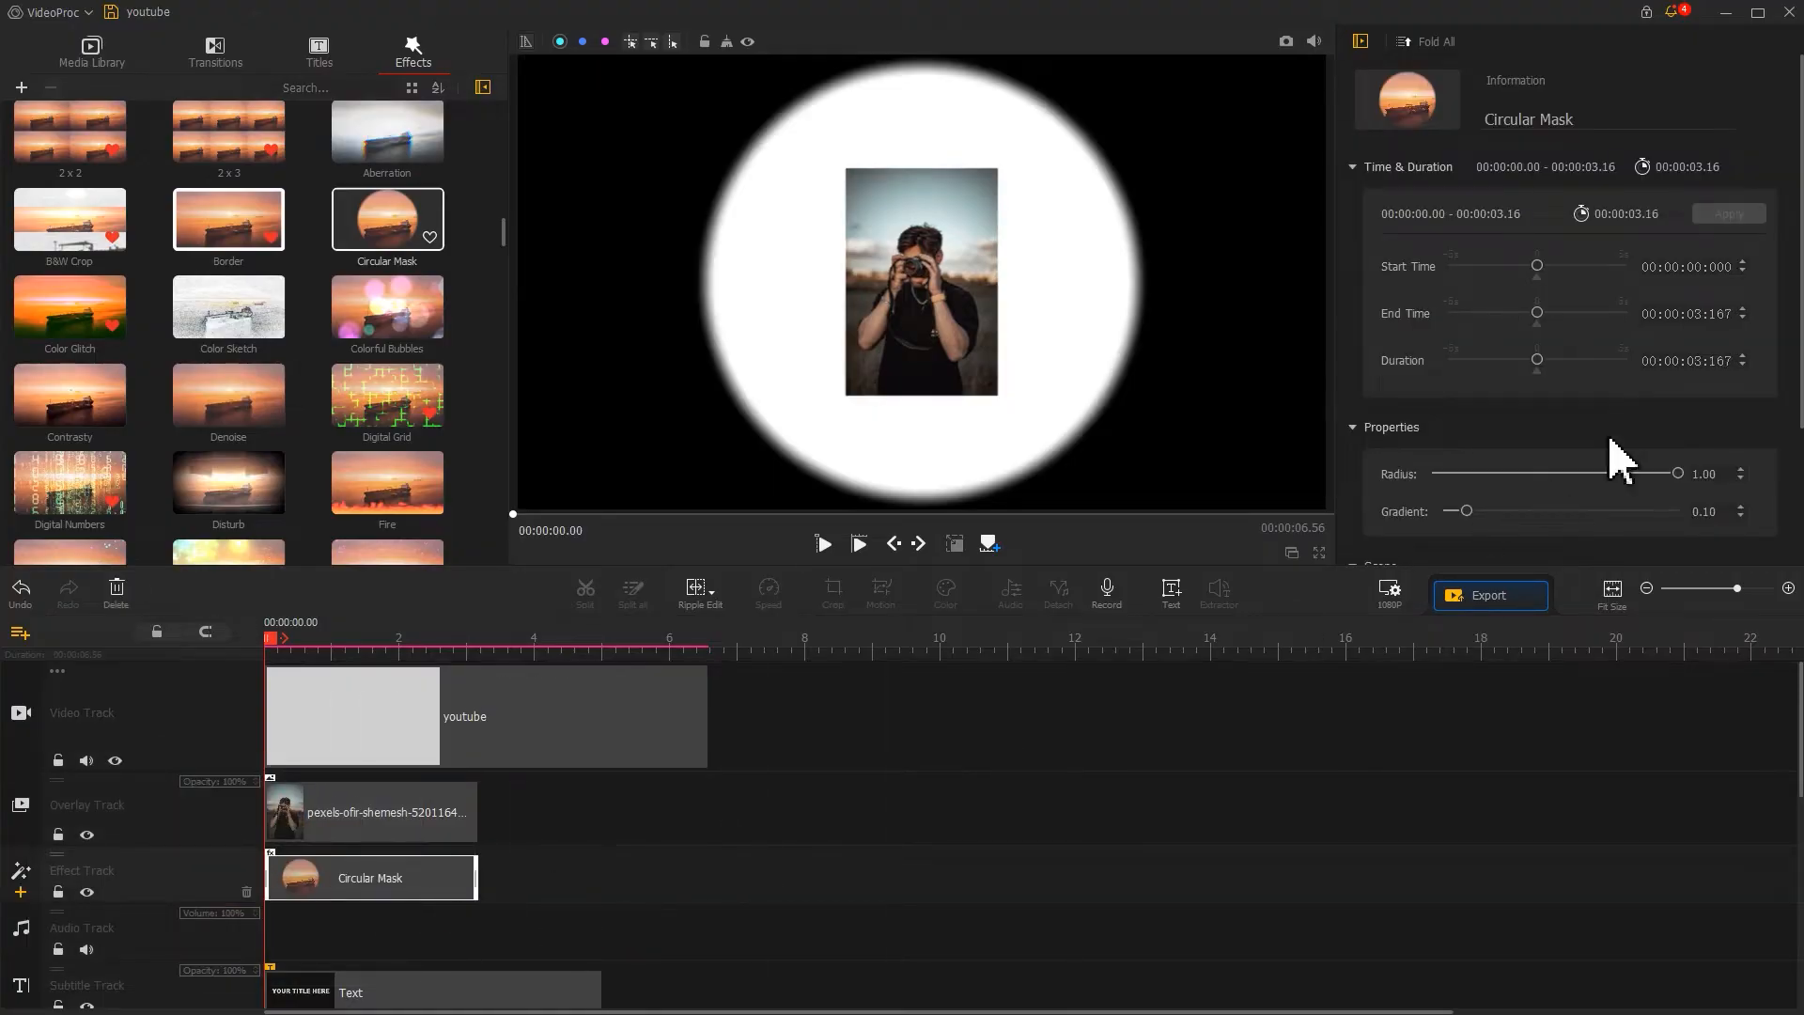
Limit the Circular Mask to the profile photo with radius 0.76 and gradient 0.03.
{"action": "left_click_drag", "start_coordinate": [1800, 311], "coordinate": [1779, 513]}
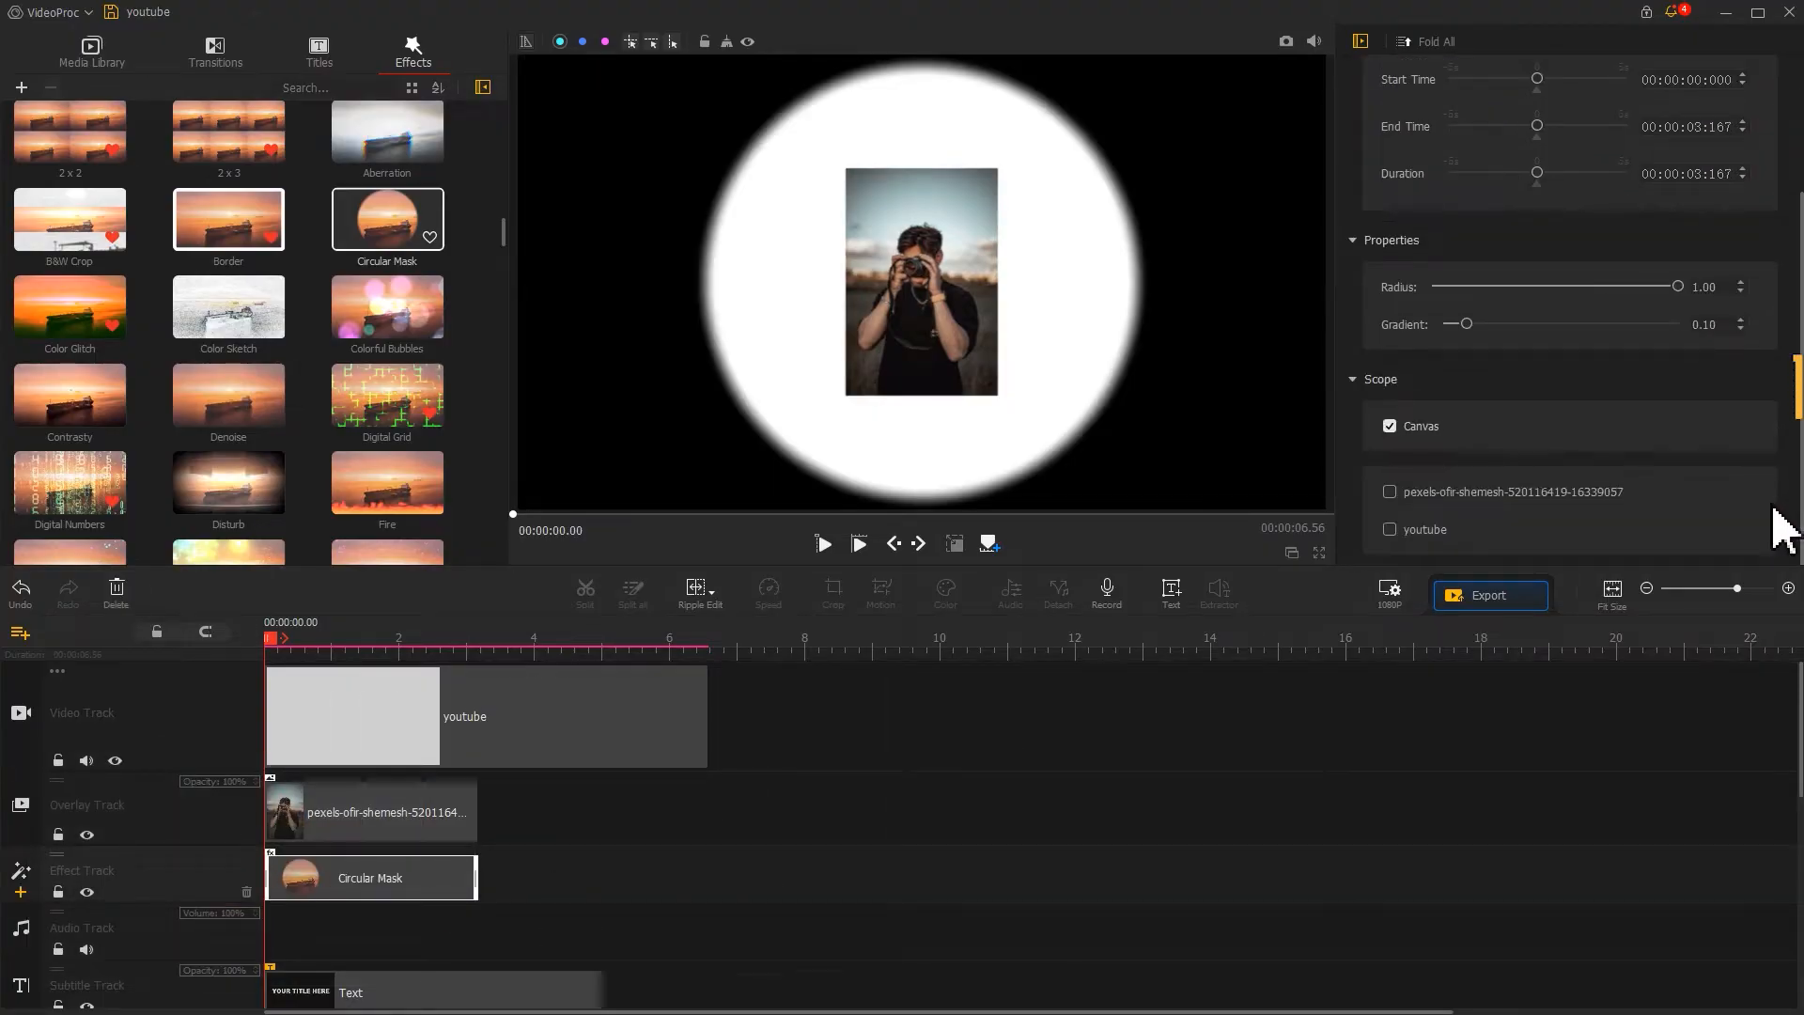
{"action": "left_click", "coordinate": [1416, 427]}
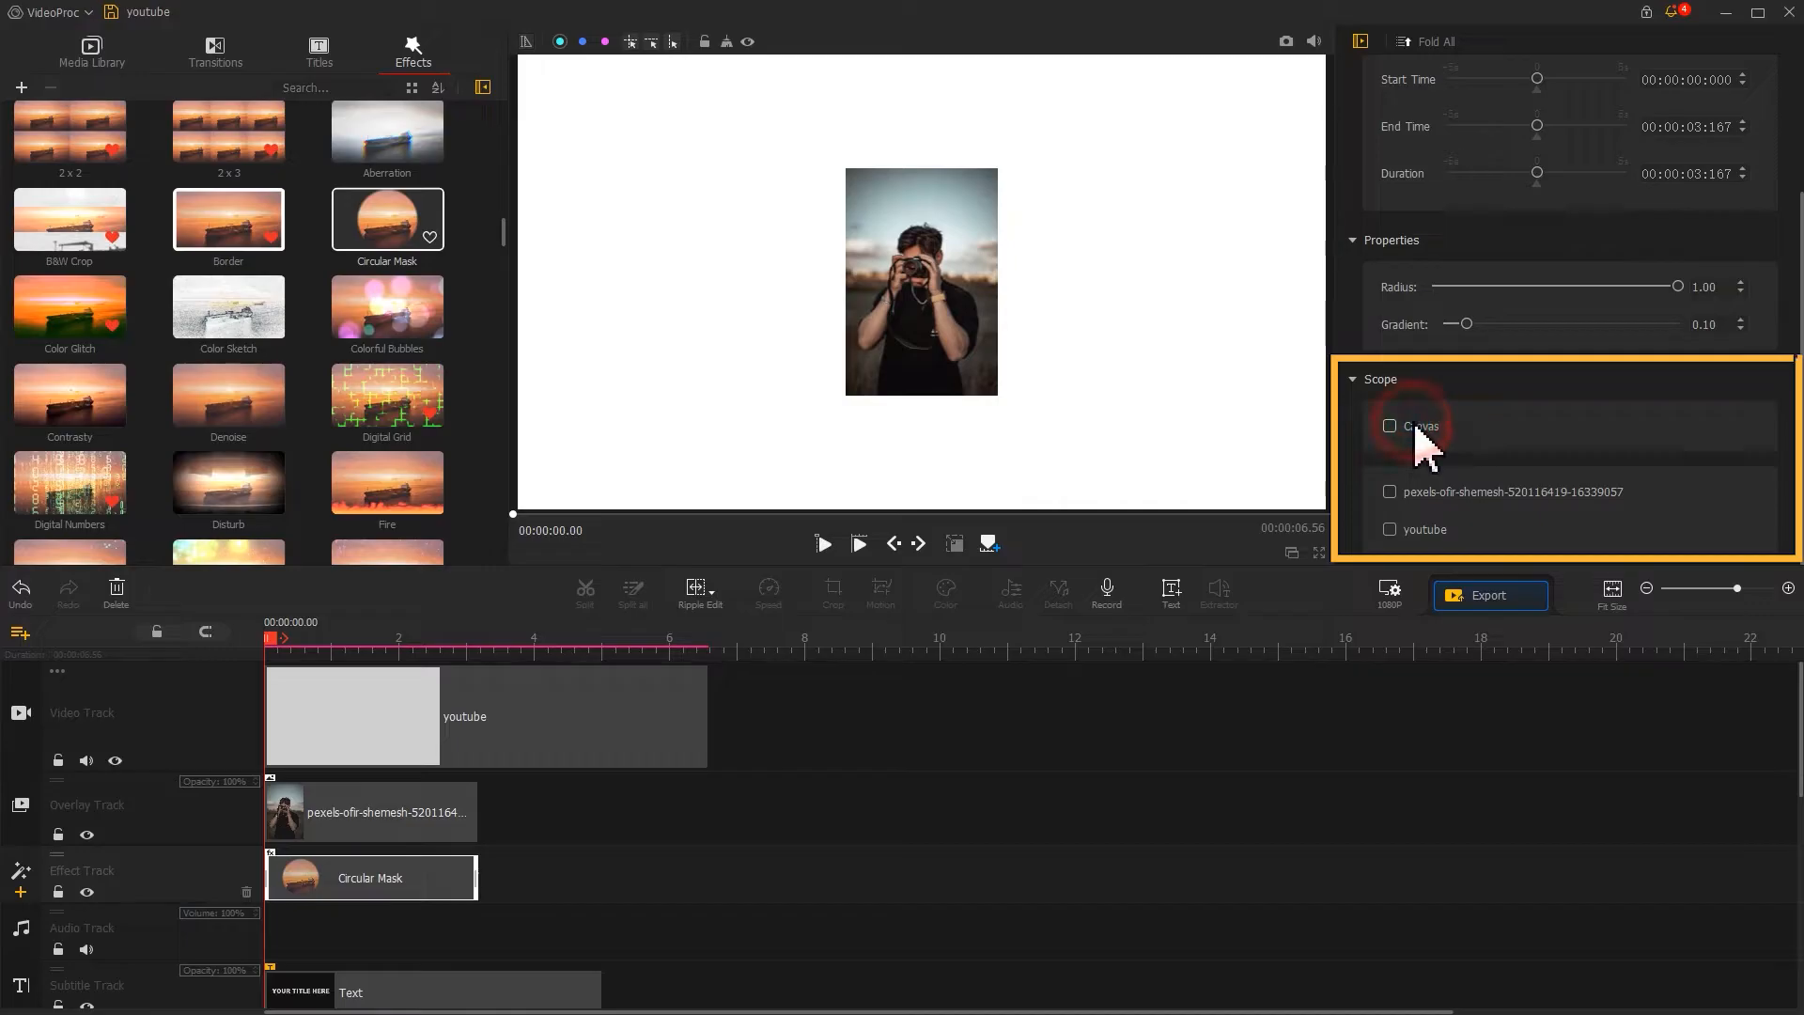
{"action": "left_click", "coordinate": [1391, 492]}
{"action": "left_click_drag", "start_coordinate": [1677, 287], "coordinate": [1618, 288]}
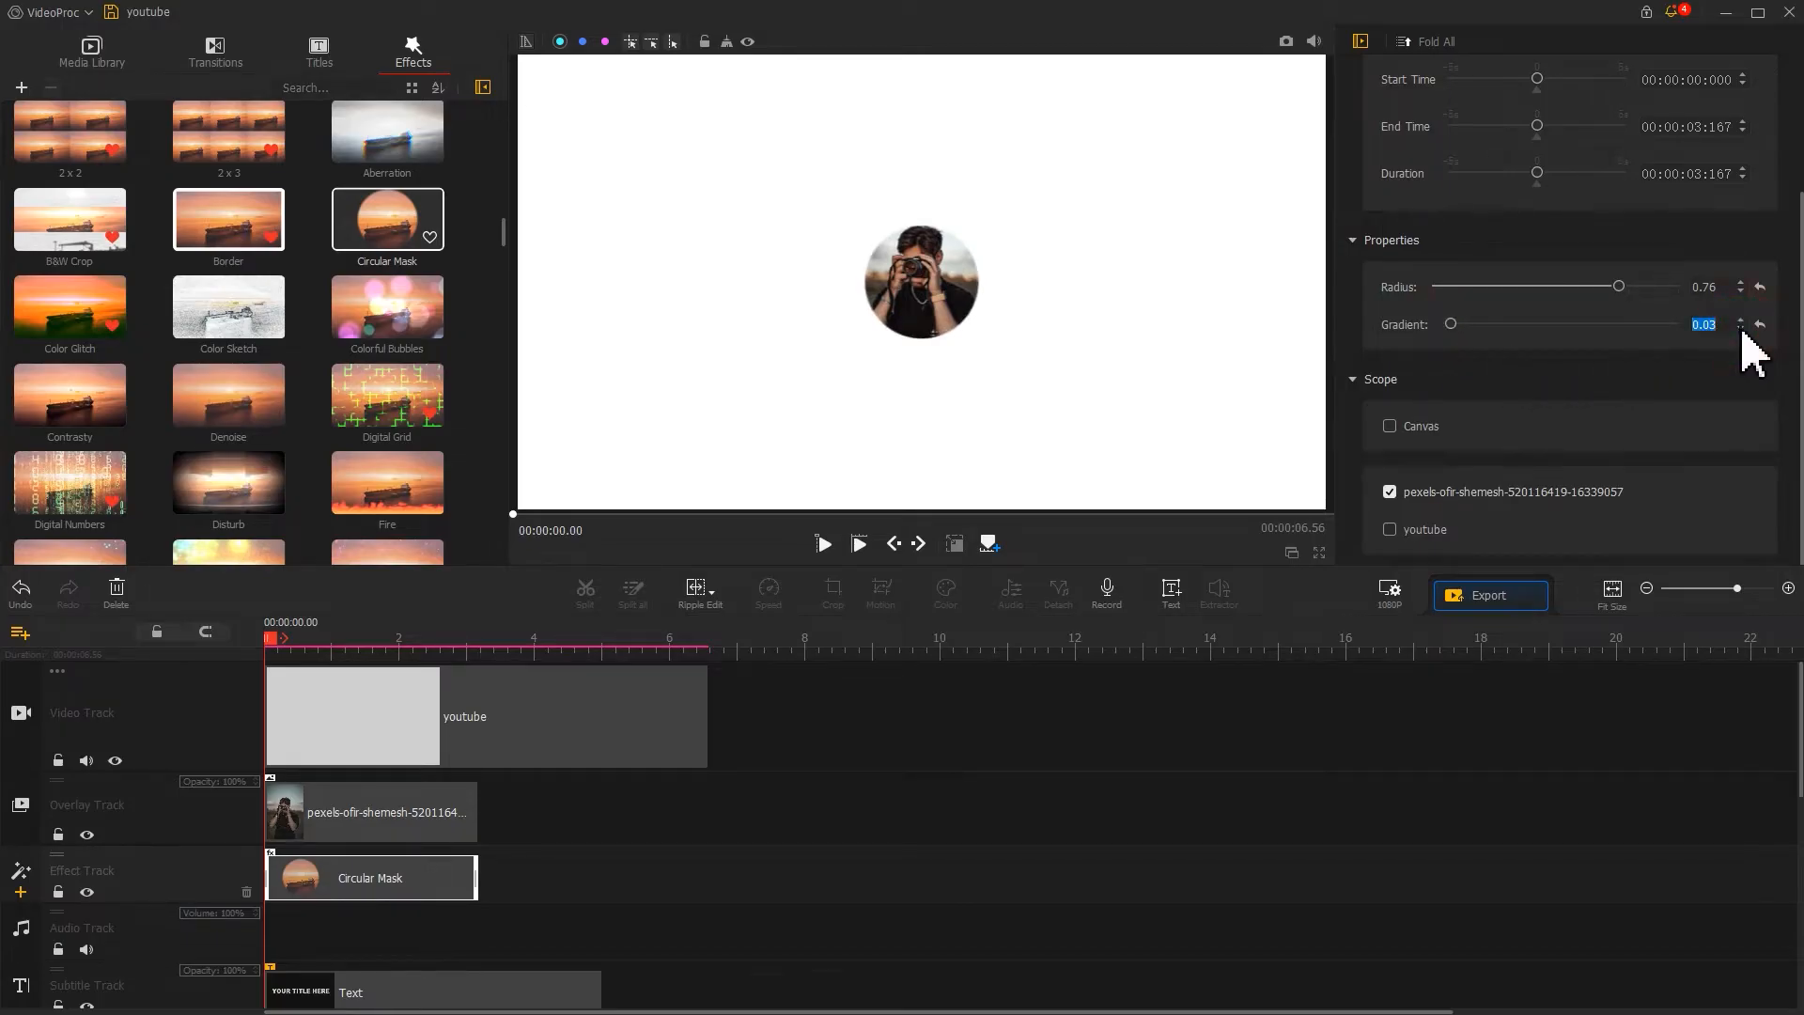
{"action": "left_click", "coordinate": [409, 799]}
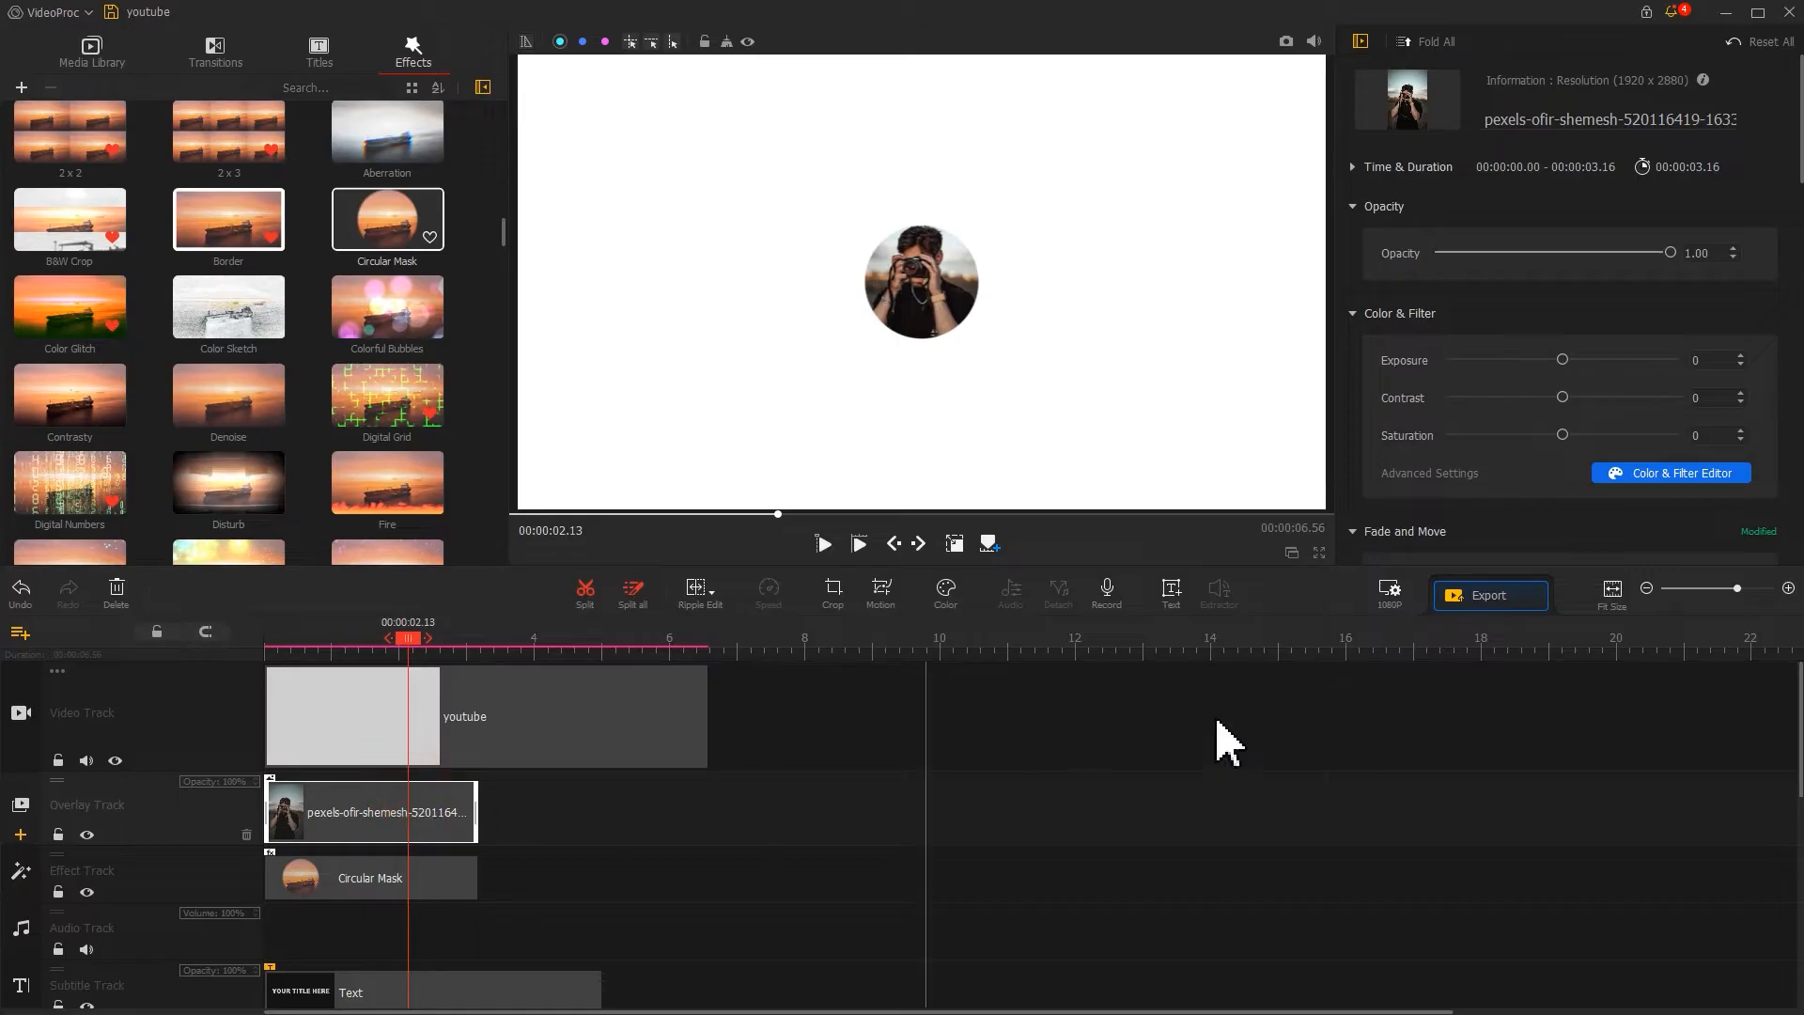
Give the circular photo a Fade In, reset Scale to 1.00, and raise Position Y to 0.635.
{"action": "left_click_drag", "start_coordinate": [1795, 150], "coordinate": [1792, 242]}
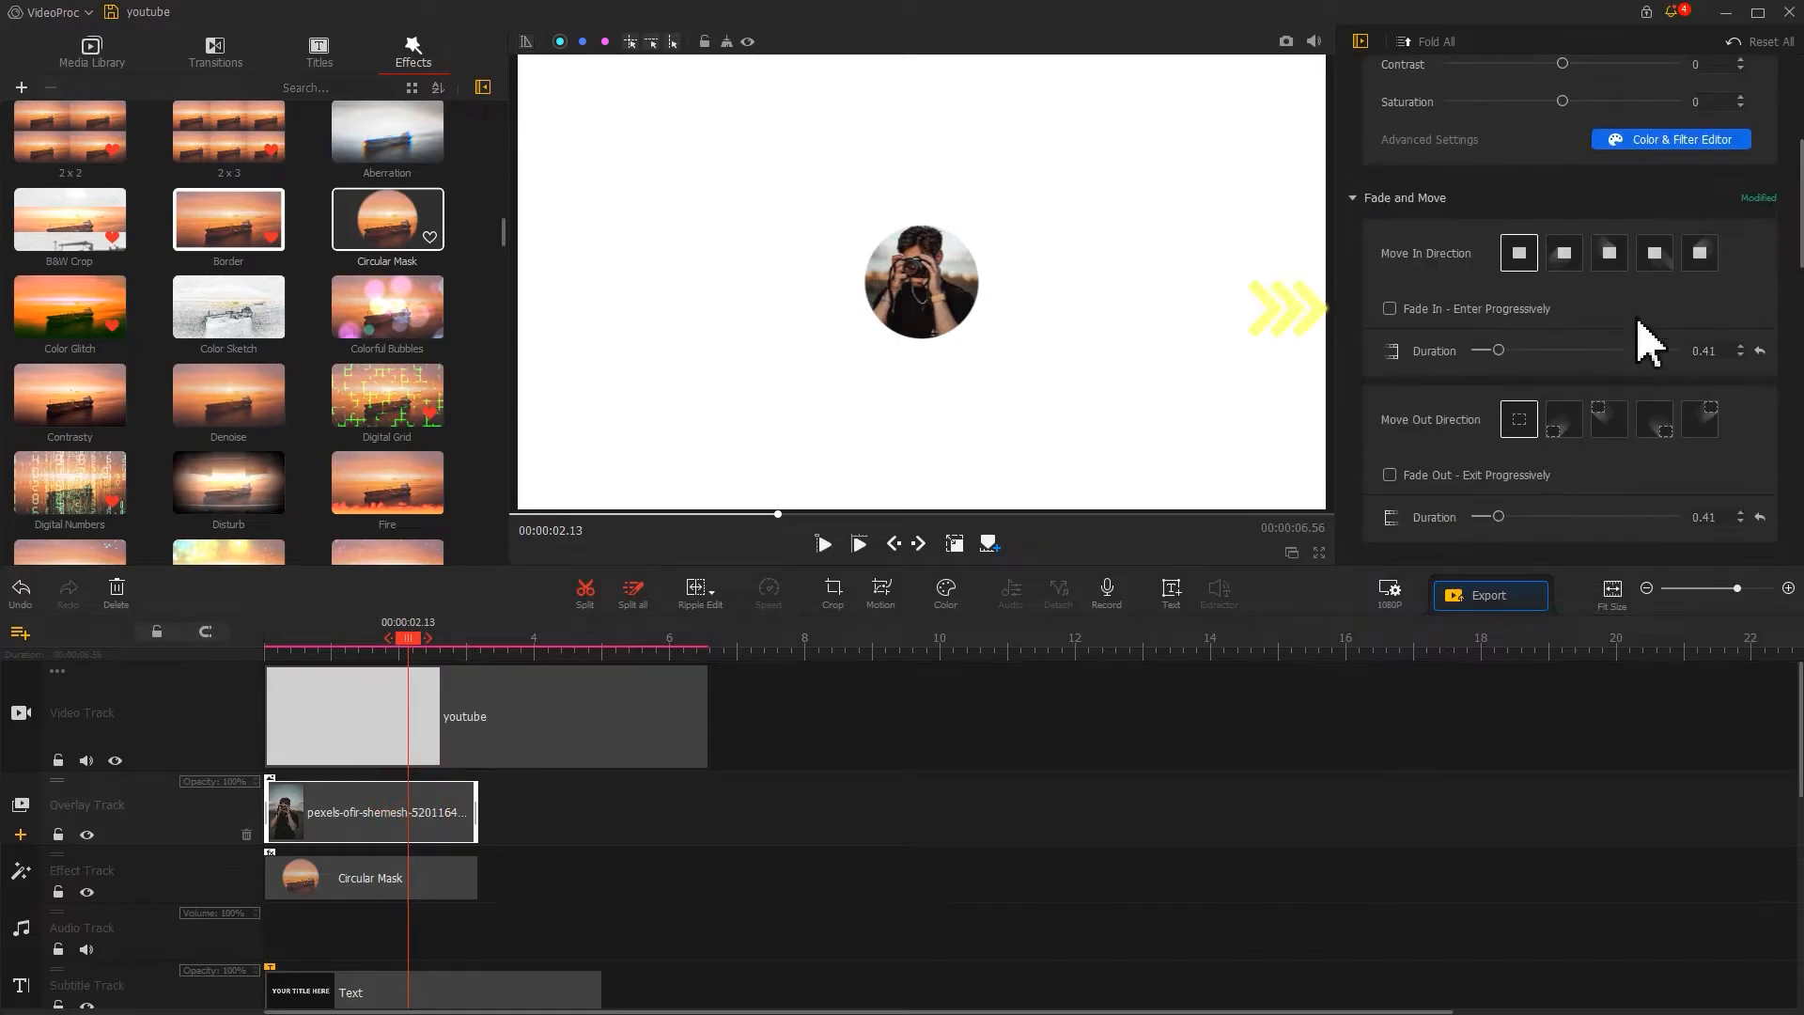
{"action": "left_click", "coordinate": [1511, 312]}
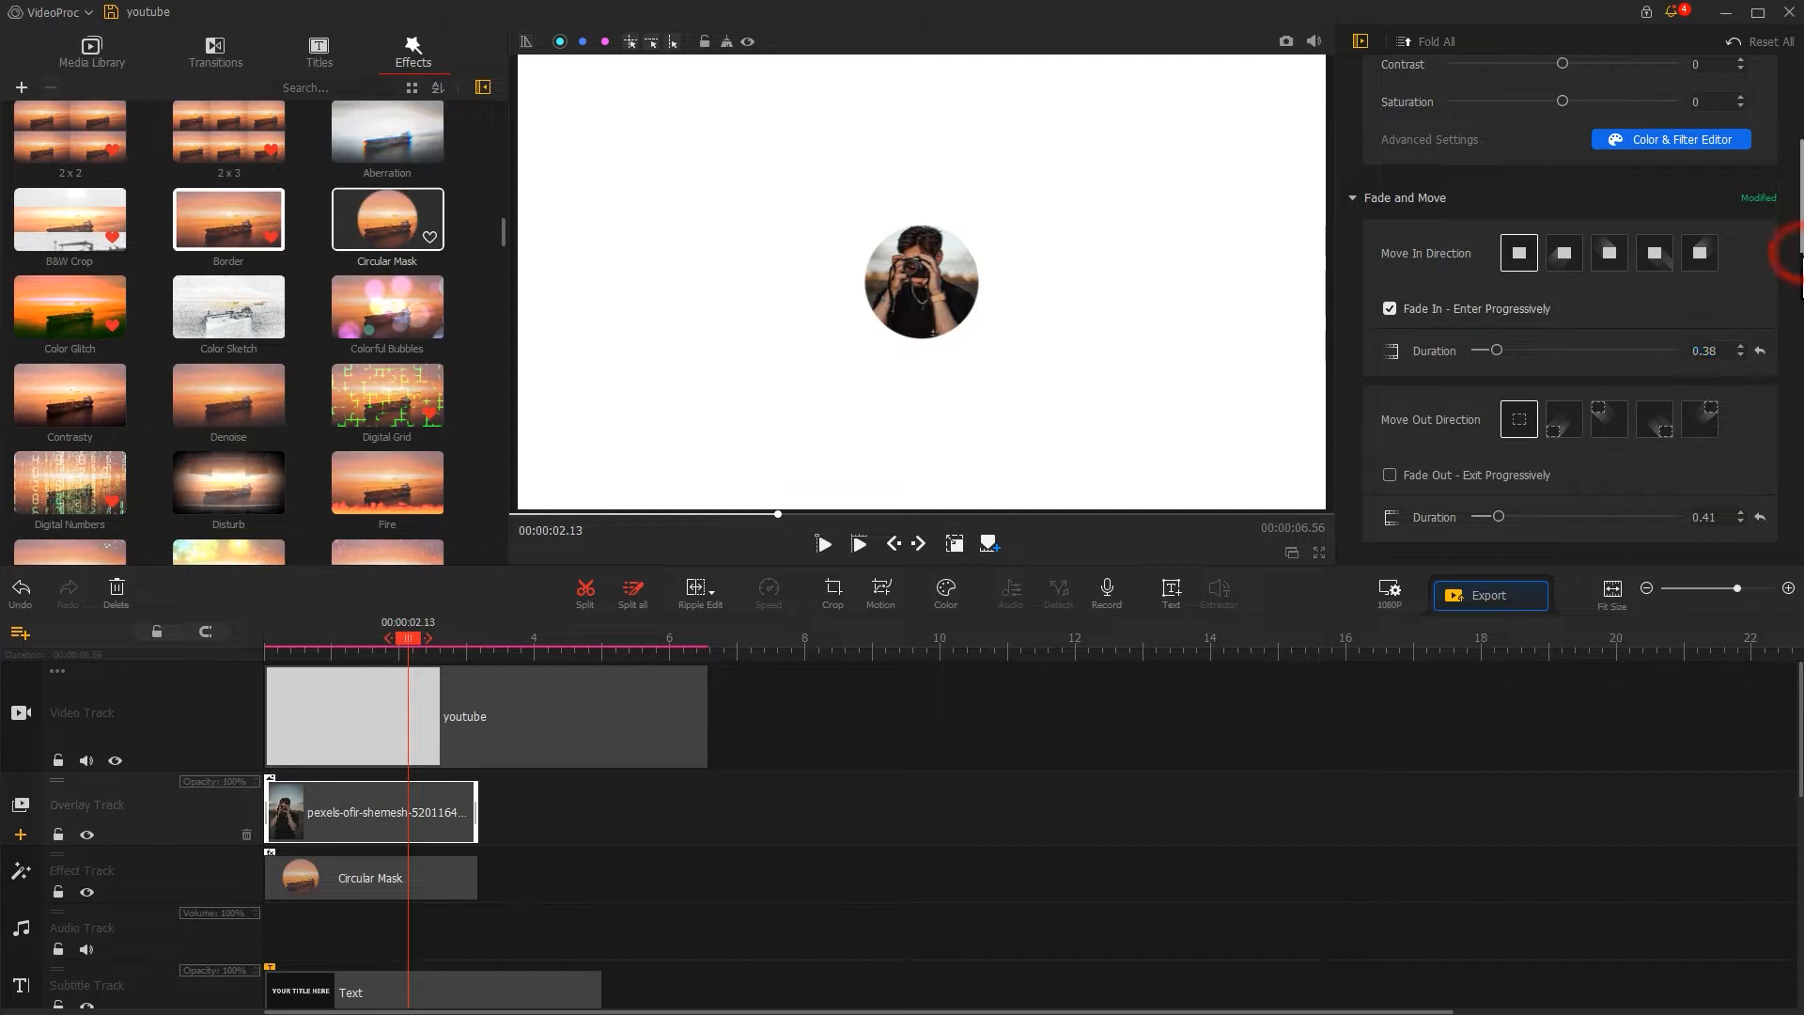
{"action": "left_click_drag", "start_coordinate": [1796, 268], "coordinate": [1779, 395]}
{"action": "left_click", "coordinate": [1760, 187]}
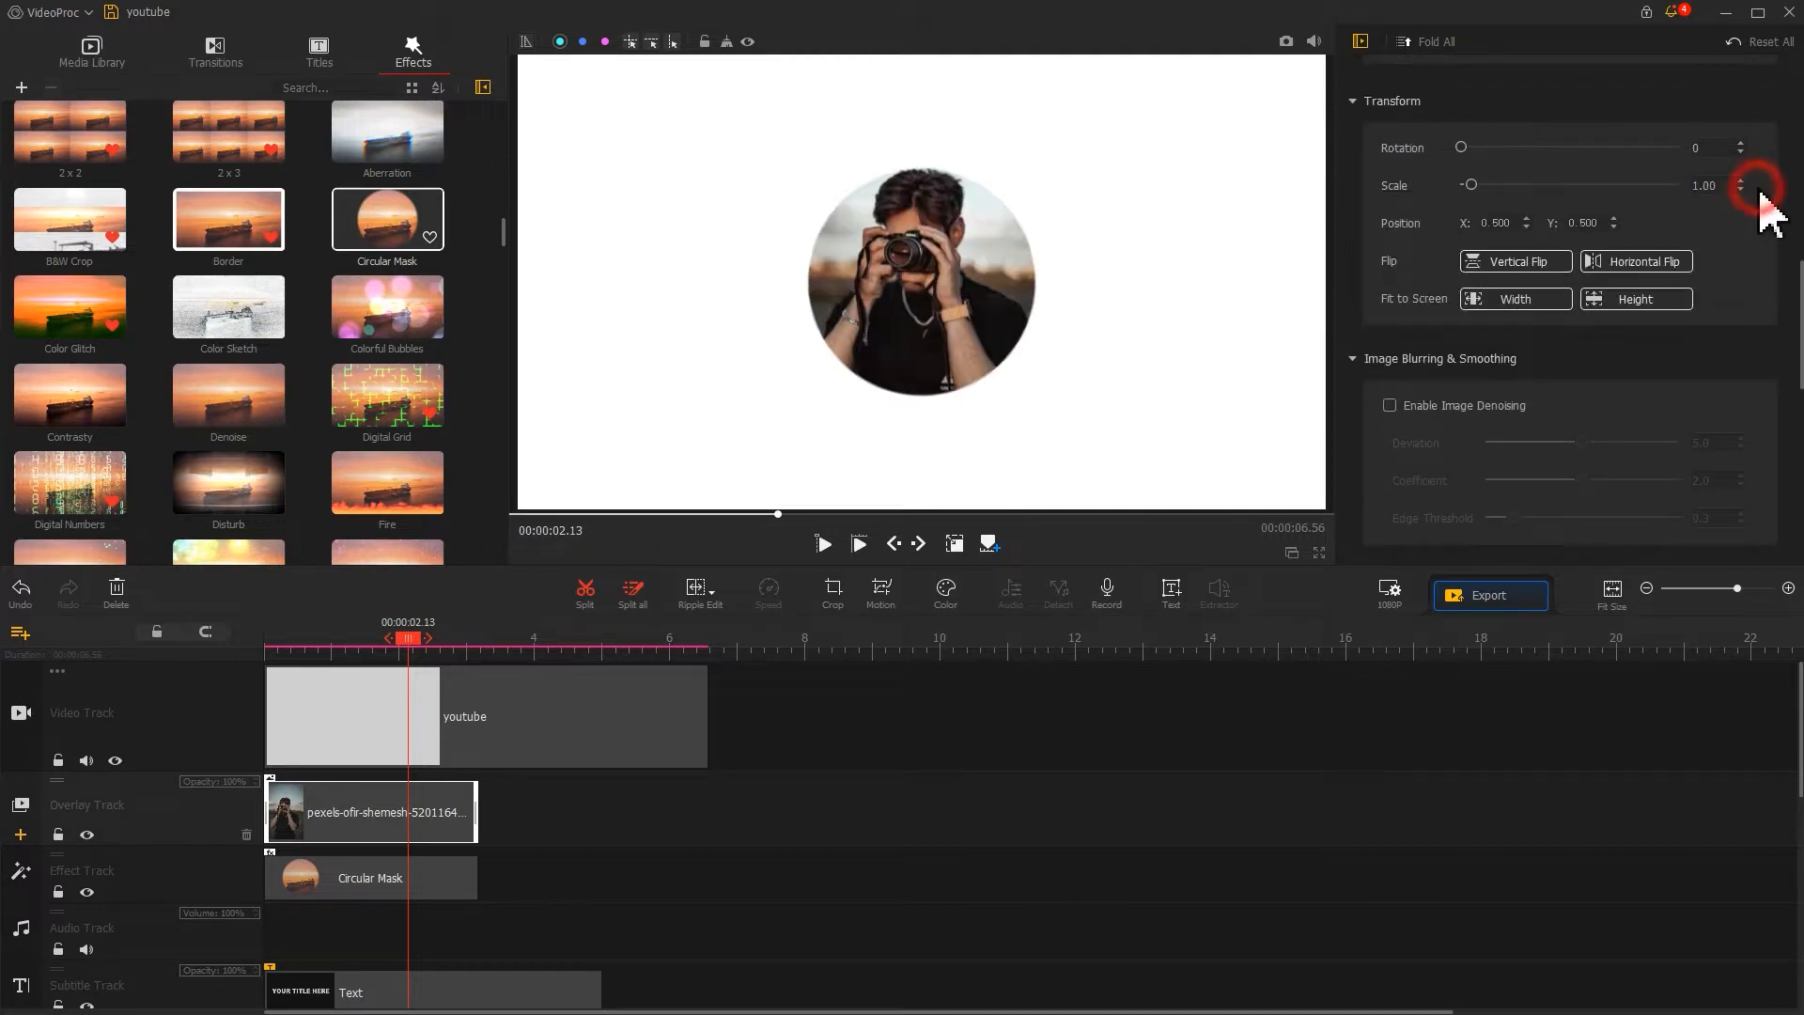
{"action": "left_click", "coordinate": [1597, 226]}
{"action": "scroll", "coordinate": [1589, 226], "scroll_direction": "up", "scroll_amount": 9}
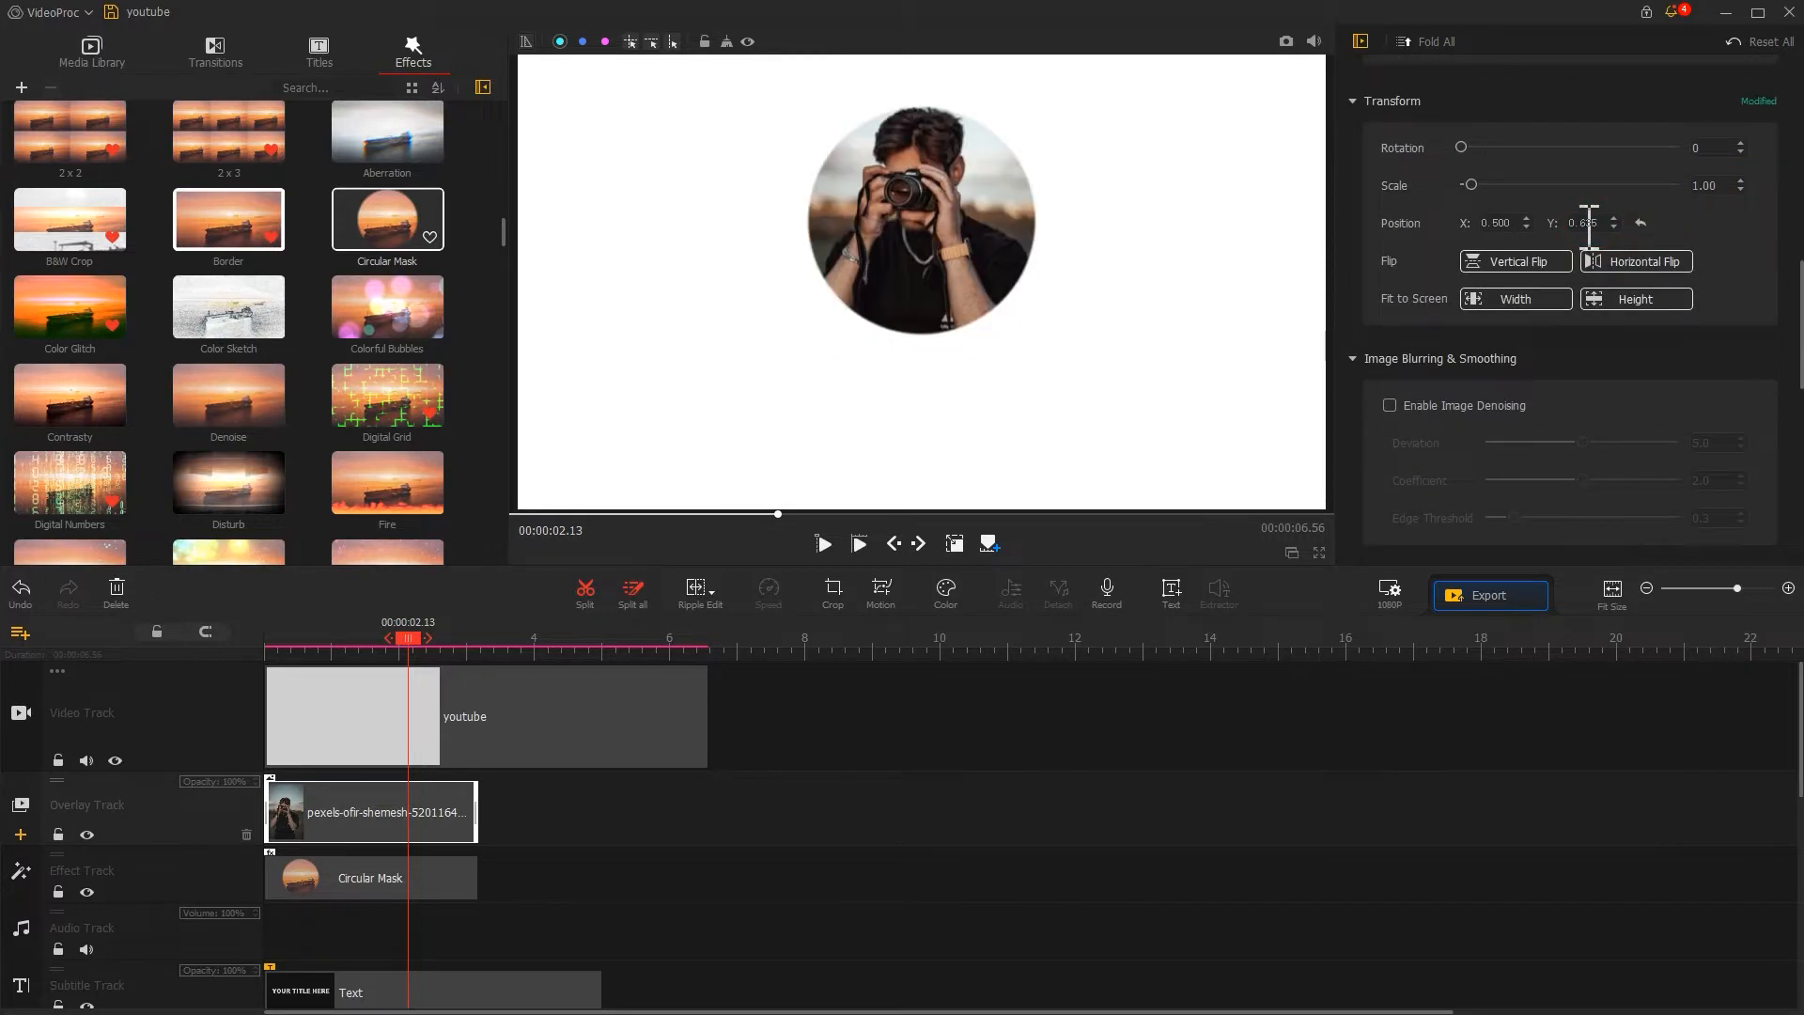
{"action": "scroll", "coordinate": [673, 870], "scroll_direction": "down", "scroll_amount": 2}
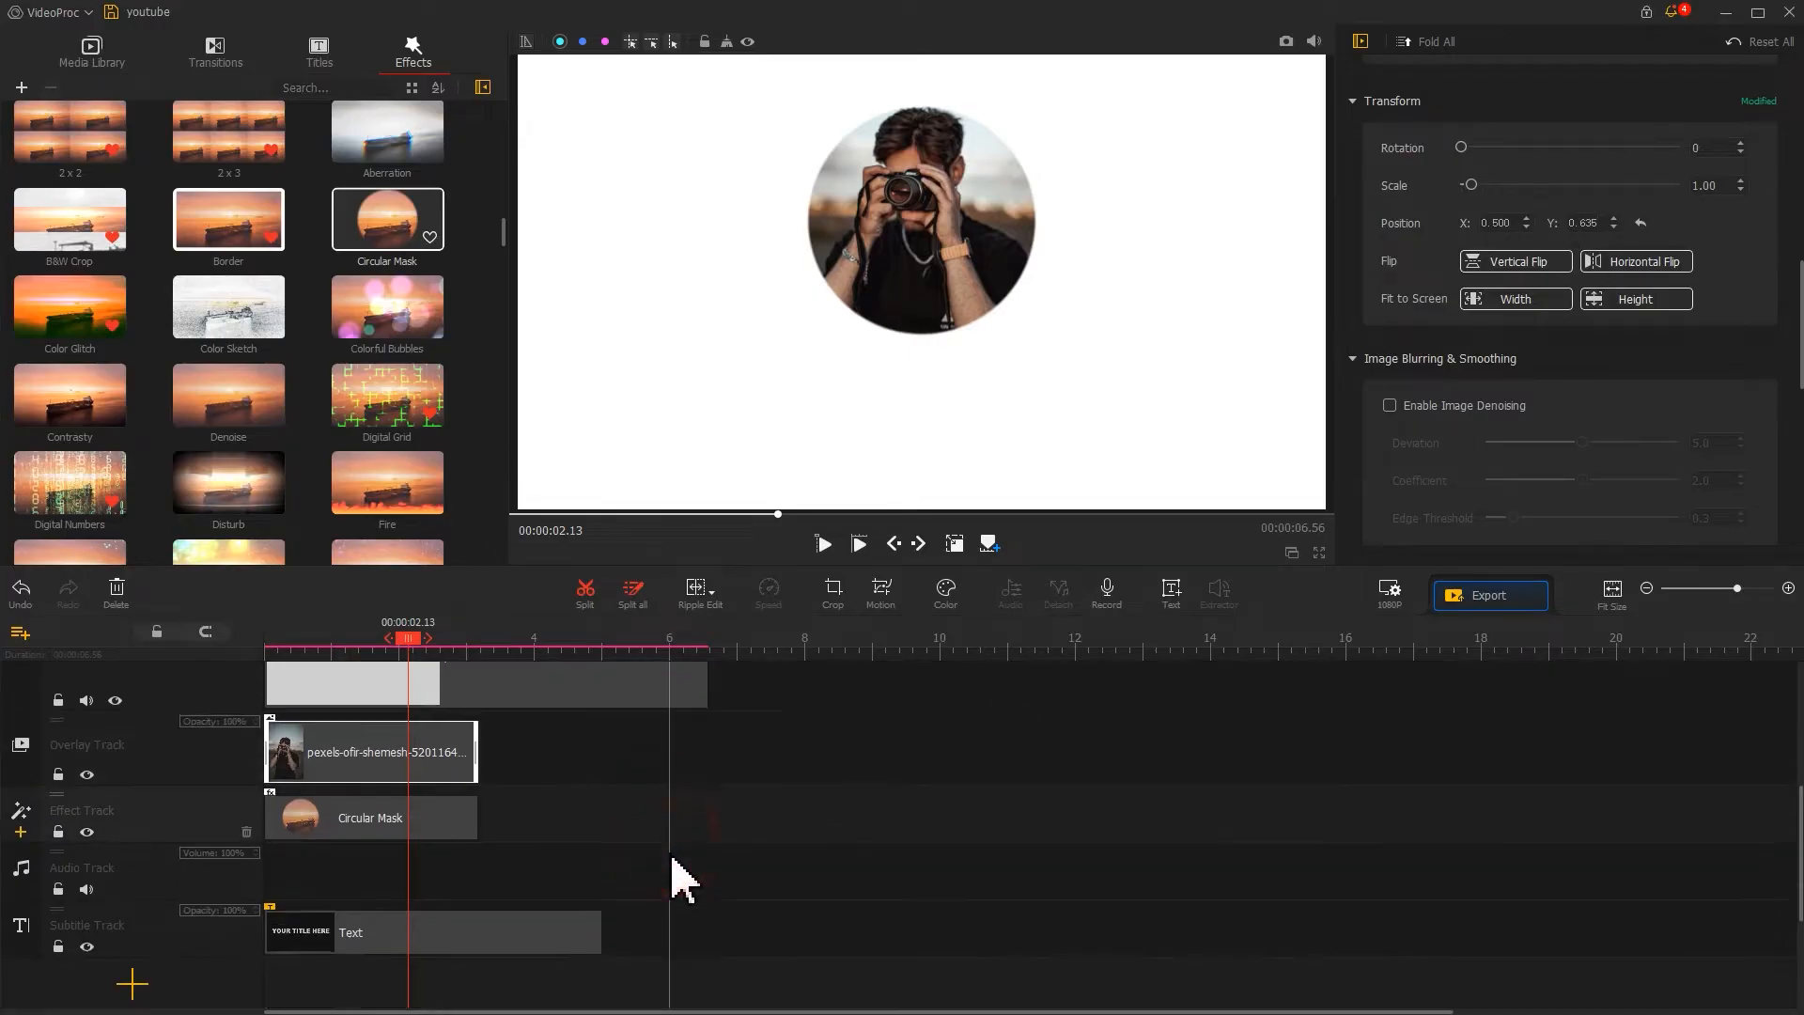
{"action": "left_click", "coordinate": [399, 902]}
Place the title clip from 1.20 to 3.16 s and paste in 'Welcome to My YouTube Channel'.
{"action": "left_click_drag", "start_coordinate": [382, 902], "coordinate": [455, 916]}
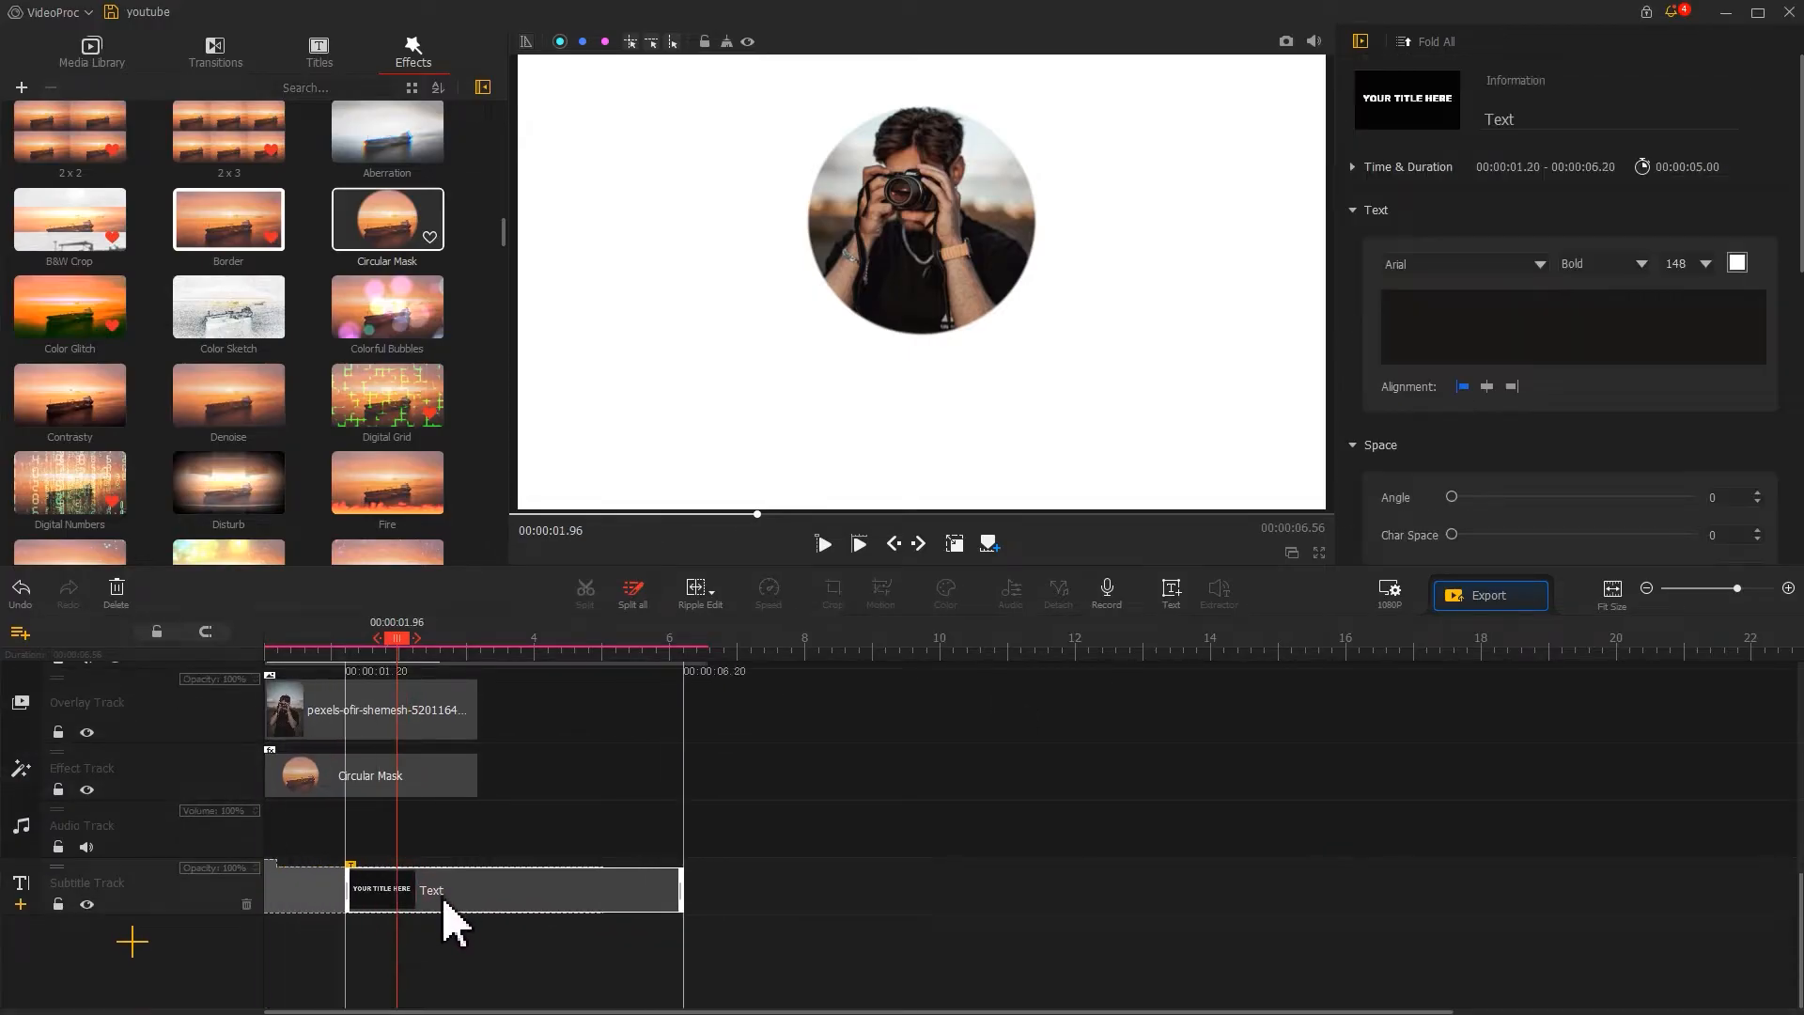
{"action": "left_click_drag", "start_coordinate": [680, 895], "coordinate": [476, 897]}
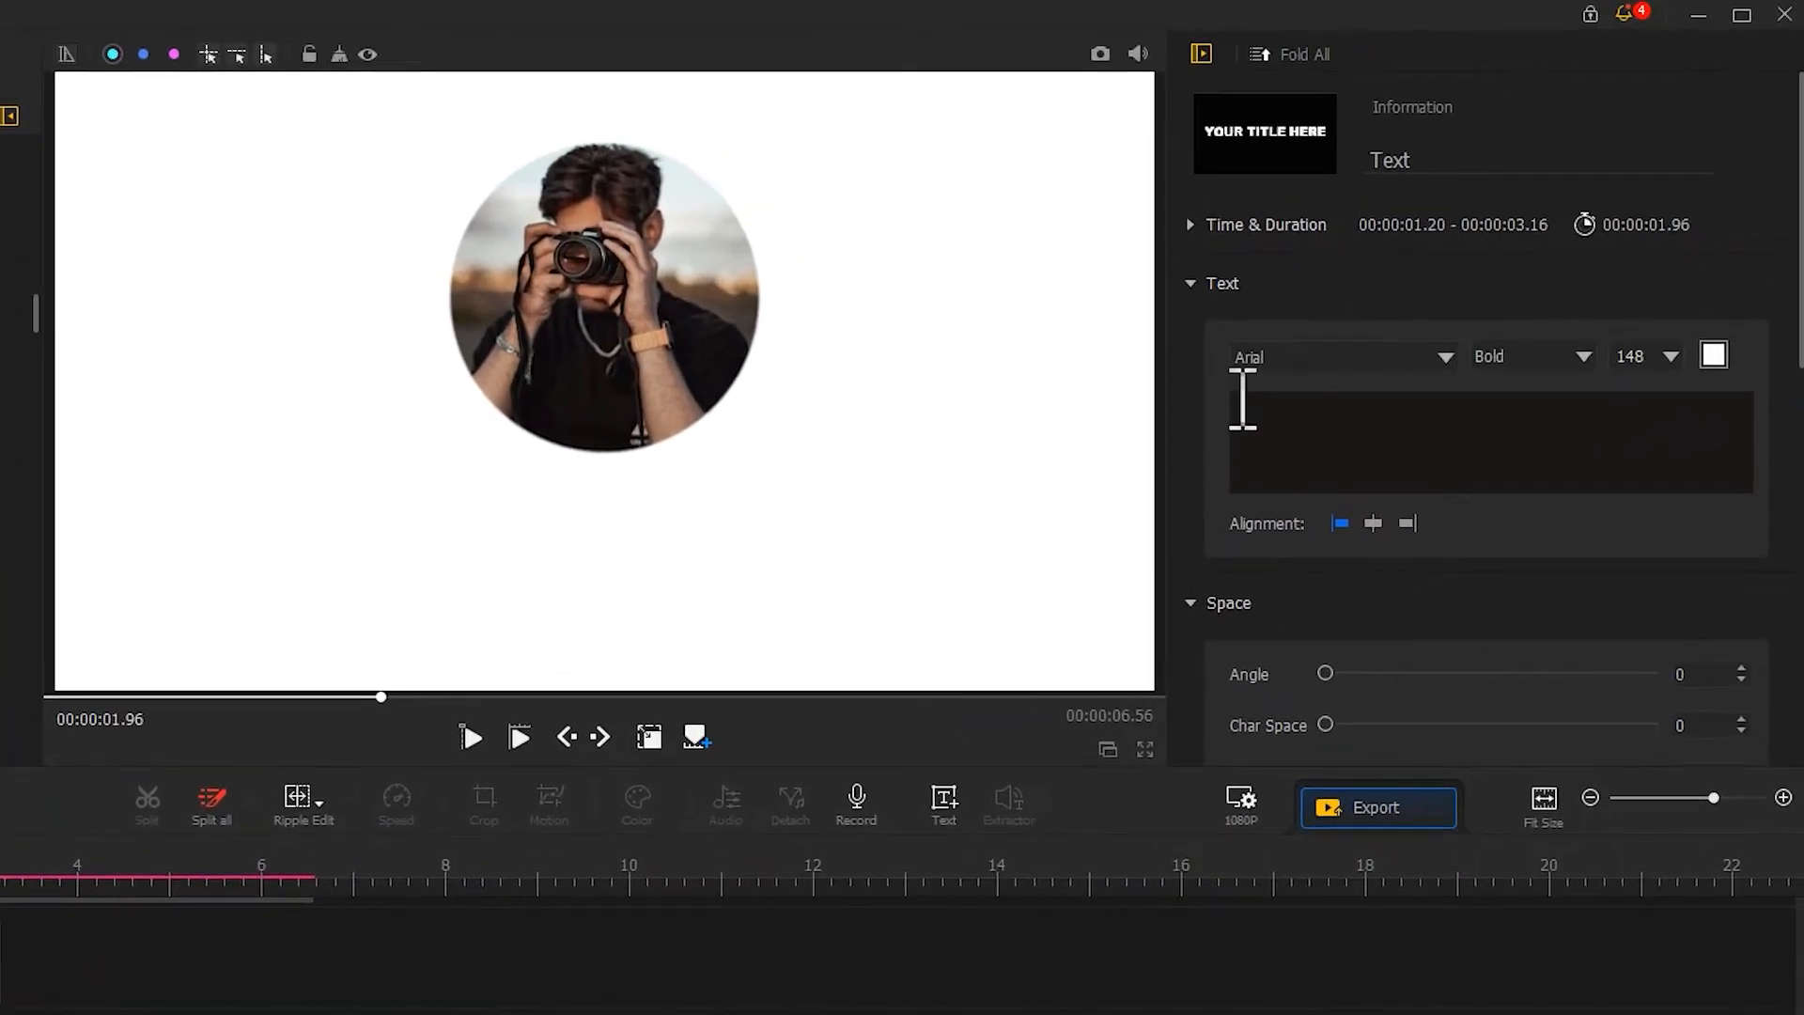
{"action": "type", "text": "Welcome to My YouTube Channel"}
Set the title font to Franklin Gothic Demi at size 82.
{"action": "left_click", "coordinate": [1338, 368]}
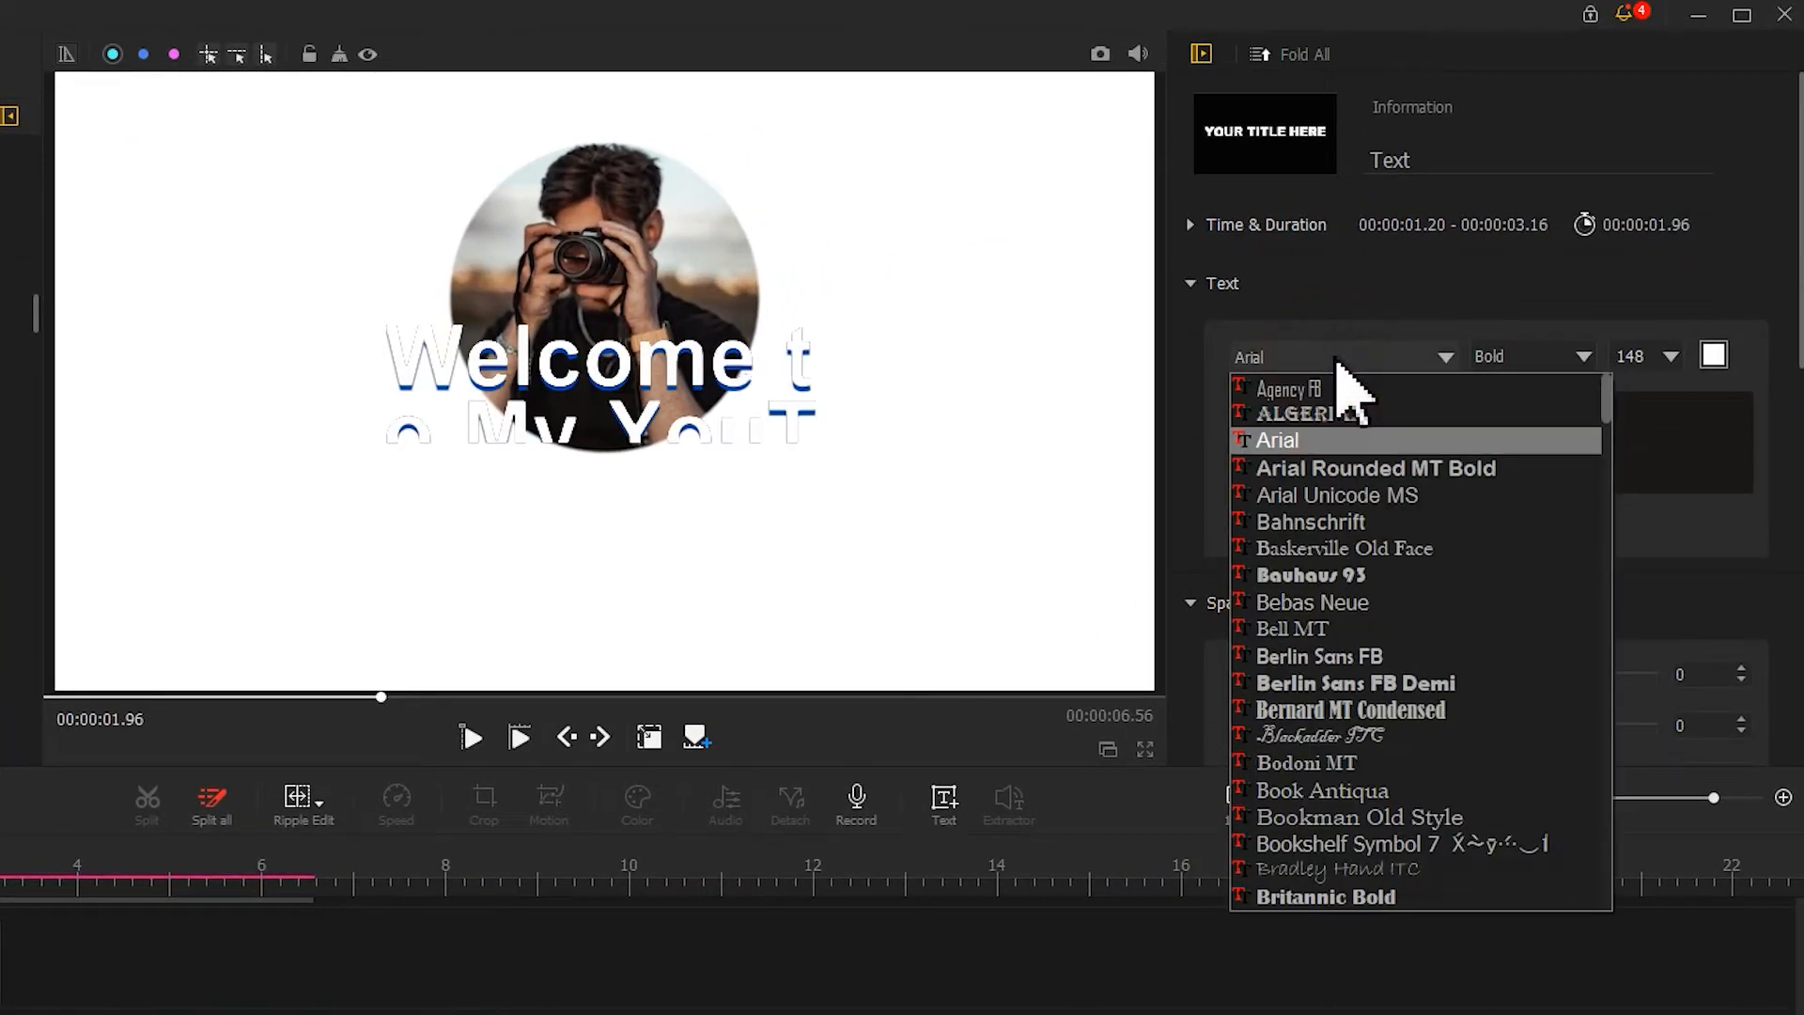
{"action": "left_click_drag", "start_coordinate": [1609, 402], "coordinate": [1595, 518]}
{"action": "left_click", "coordinate": [1500, 841]}
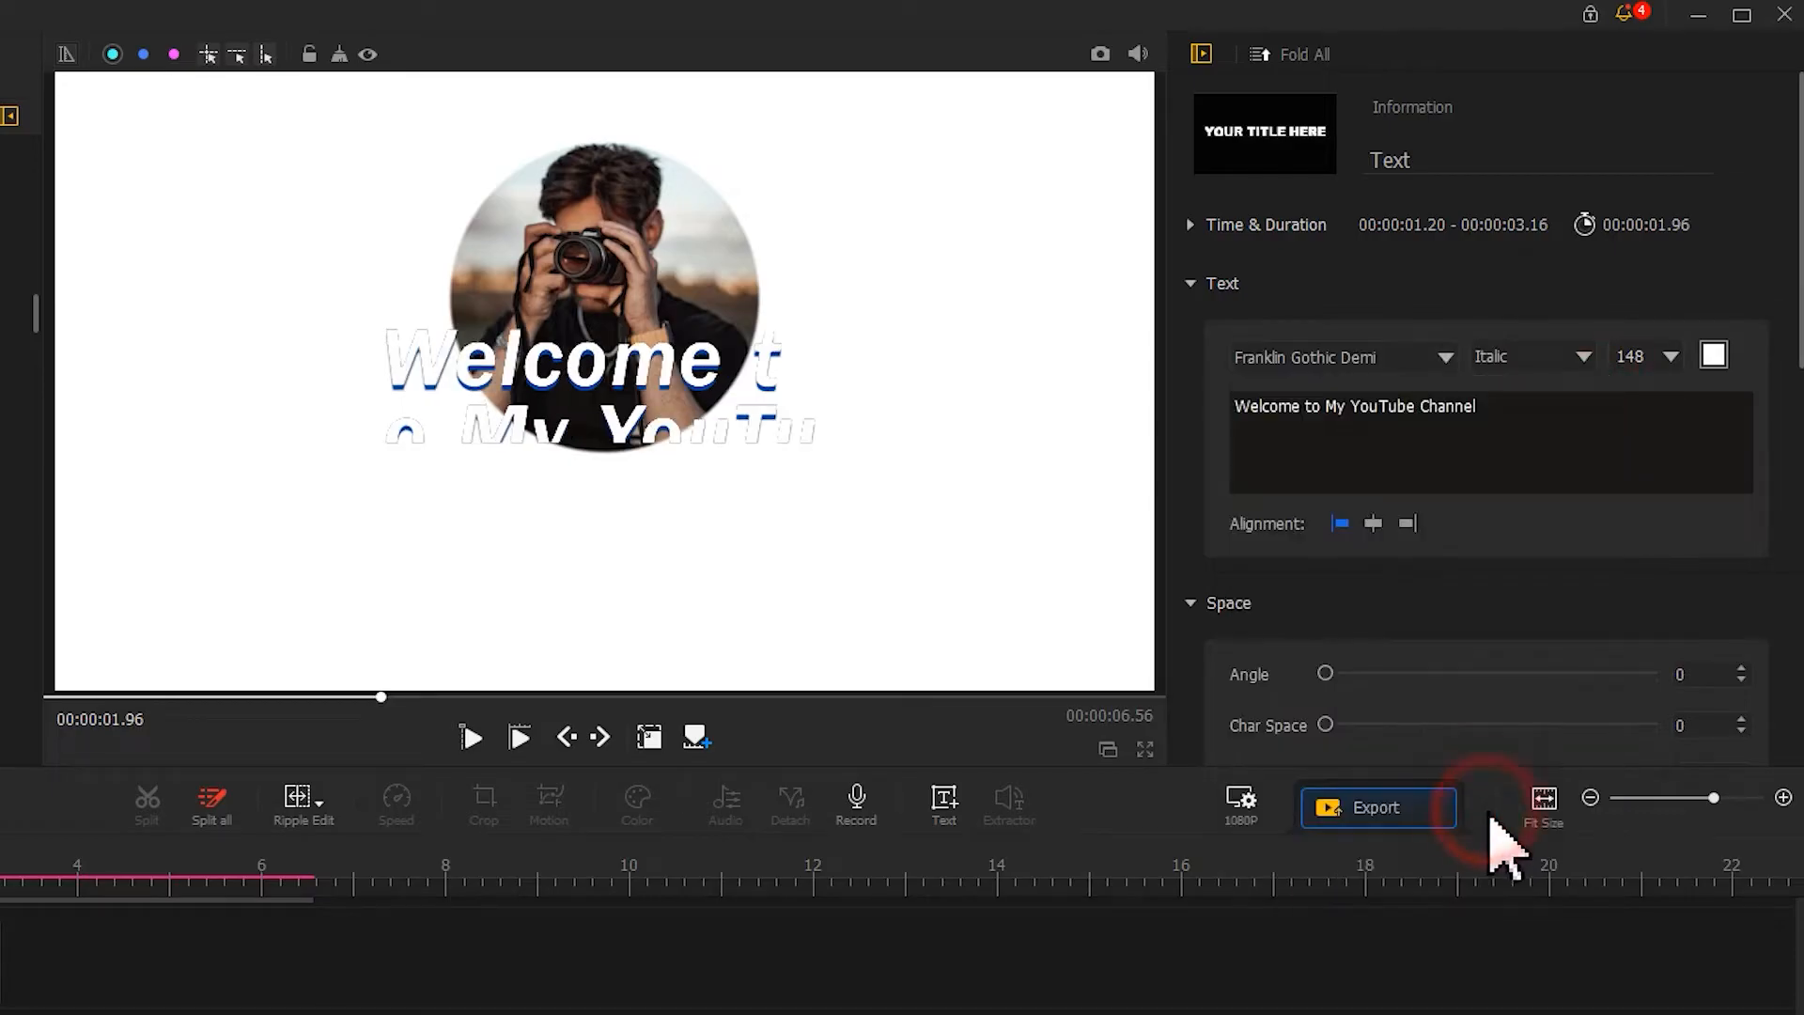
{"action": "double_click", "coordinate": [1631, 356]}
{"action": "type", "text": "82"}
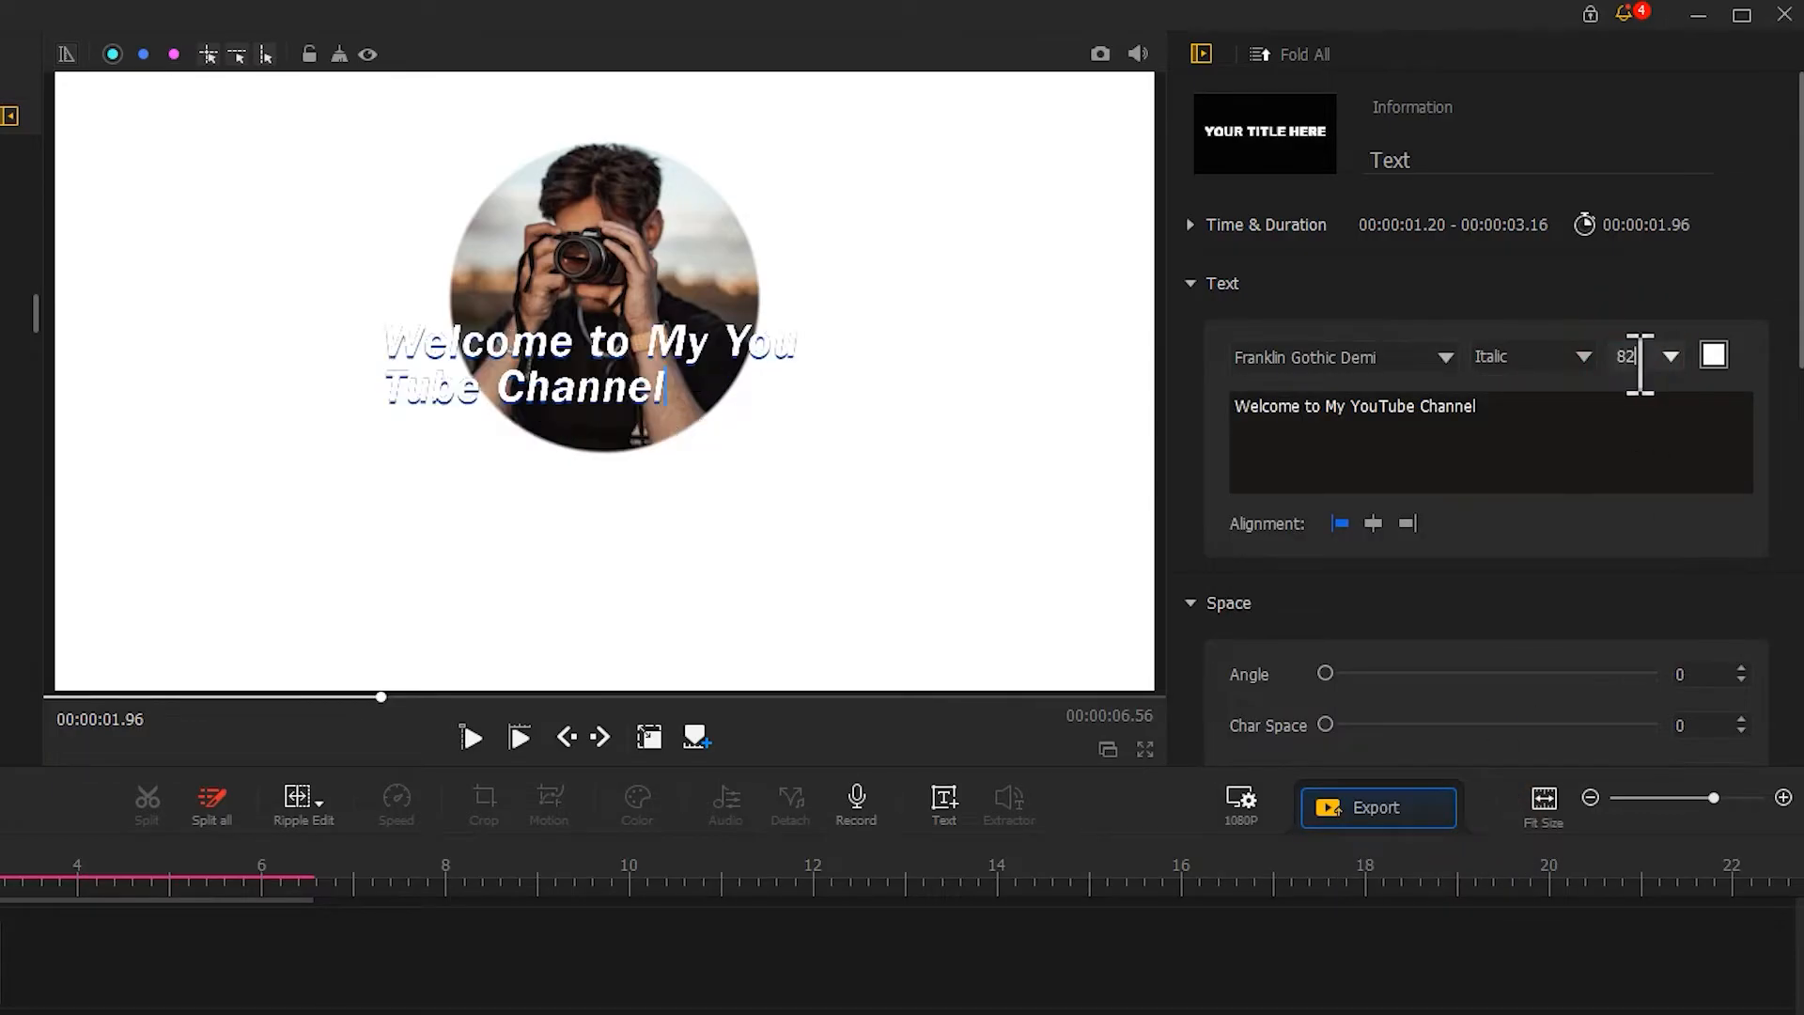
Widen the title box to one line and move it down below the photo.
{"action": "left_click", "coordinate": [660, 740]}
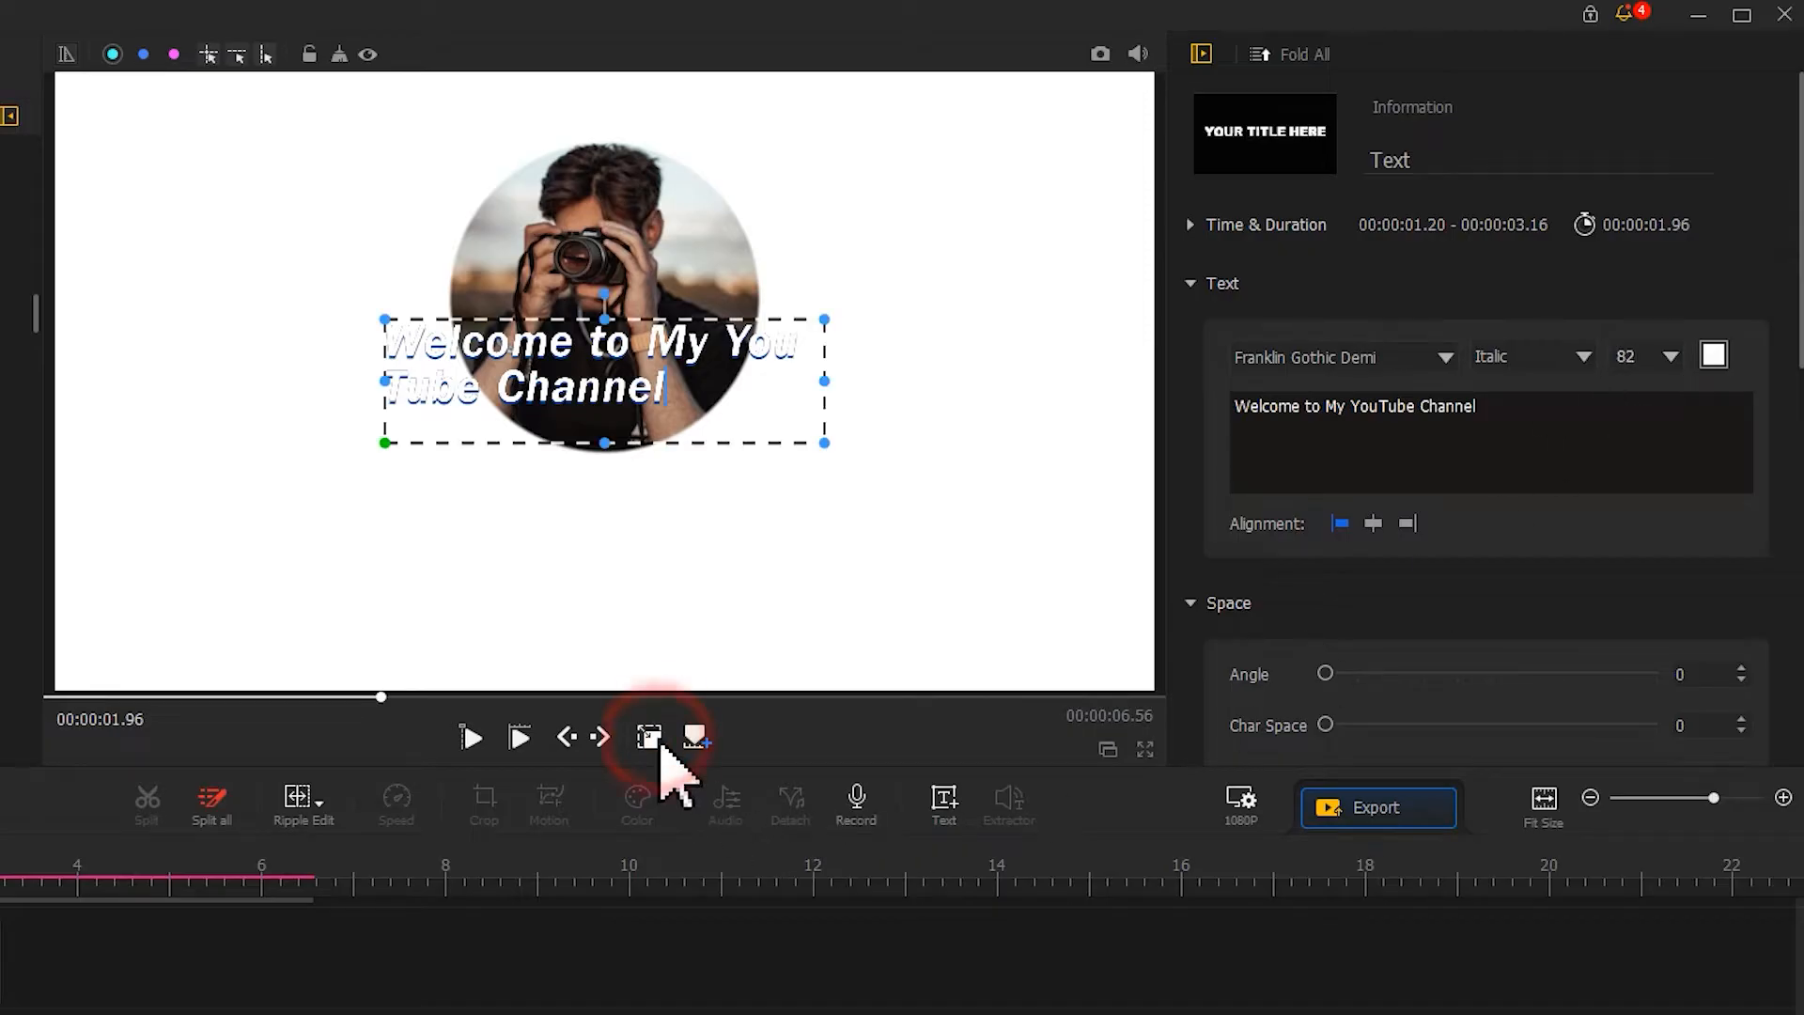
{"action": "left_click_drag", "start_coordinate": [825, 380], "coordinate": [1065, 381]}
{"action": "mouse_move", "coordinate": [385, 380]}
{"action": "left_mouse_down"}
{"action": "mouse_move", "coordinate": [329, 395]}
{"action": "mouse_move", "coordinate": [365, 395]}
{"action": "left_mouse_up"}
{"action": "left_click_drag", "start_coordinate": [535, 414], "coordinate": [439, 656]}
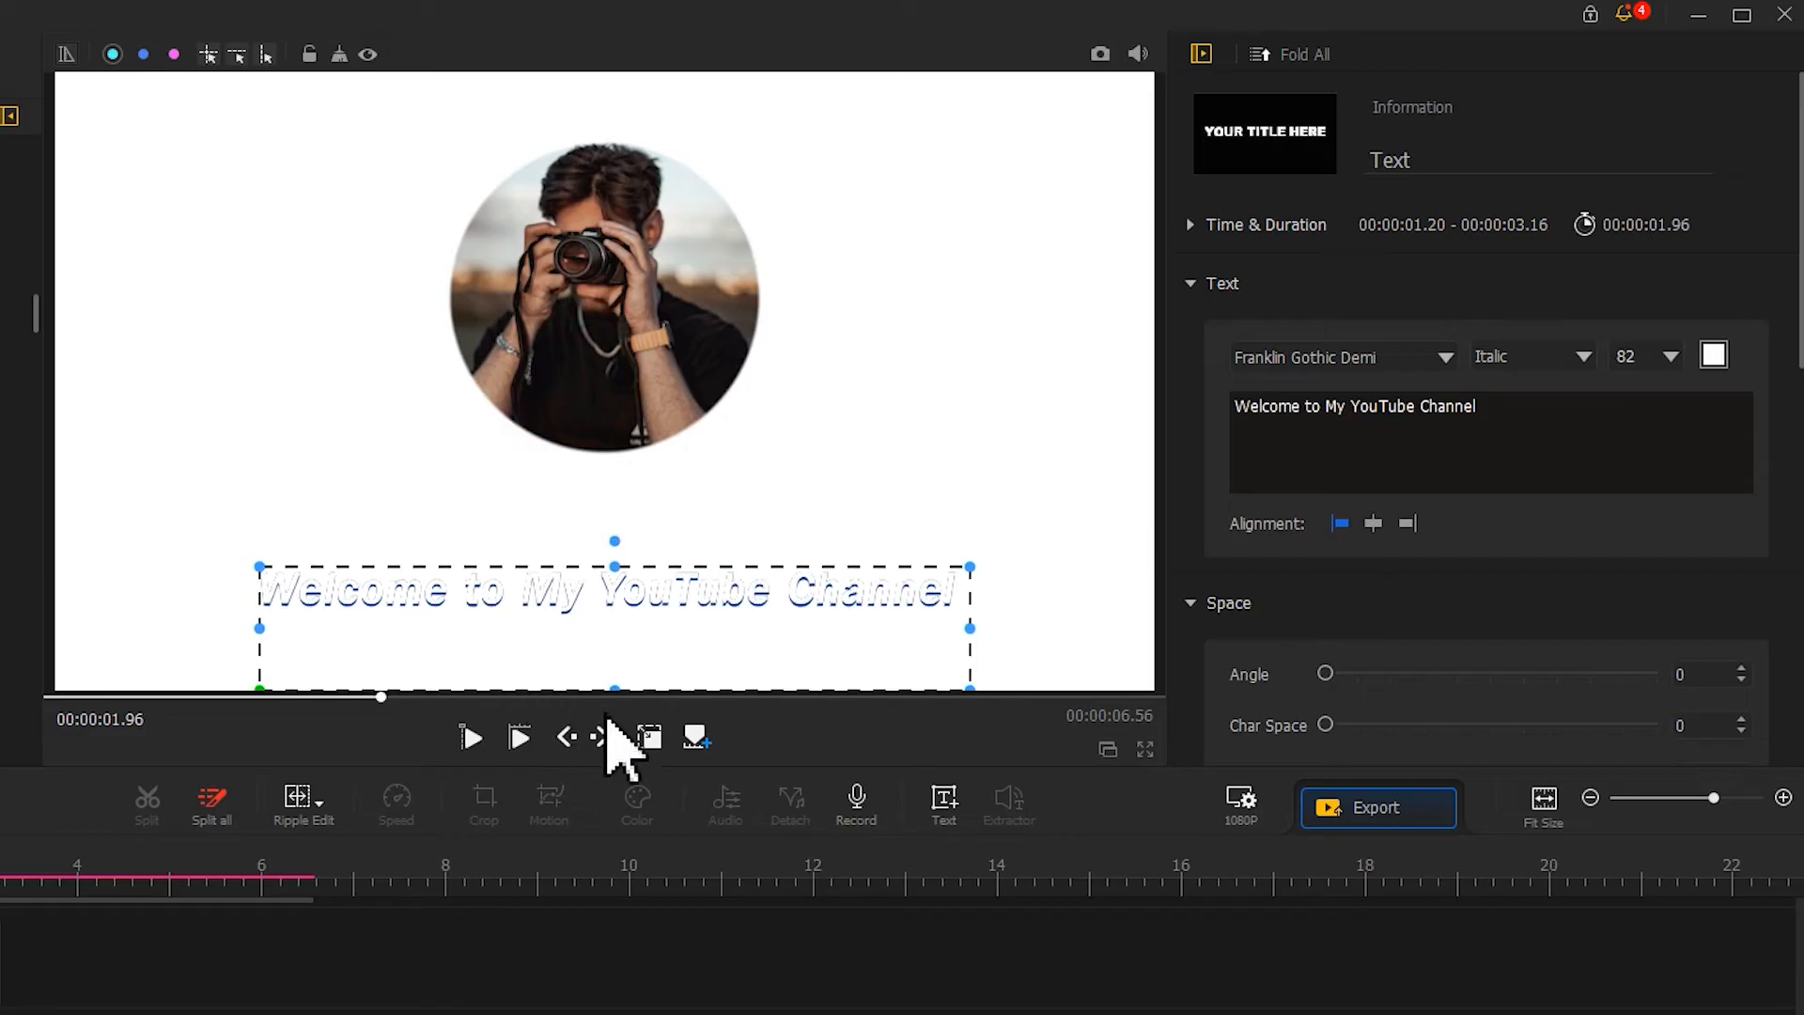
{"action": "left_click", "coordinate": [649, 737]}
Colour the title text black (000000).
{"action": "left_click", "coordinate": [1714, 355]}
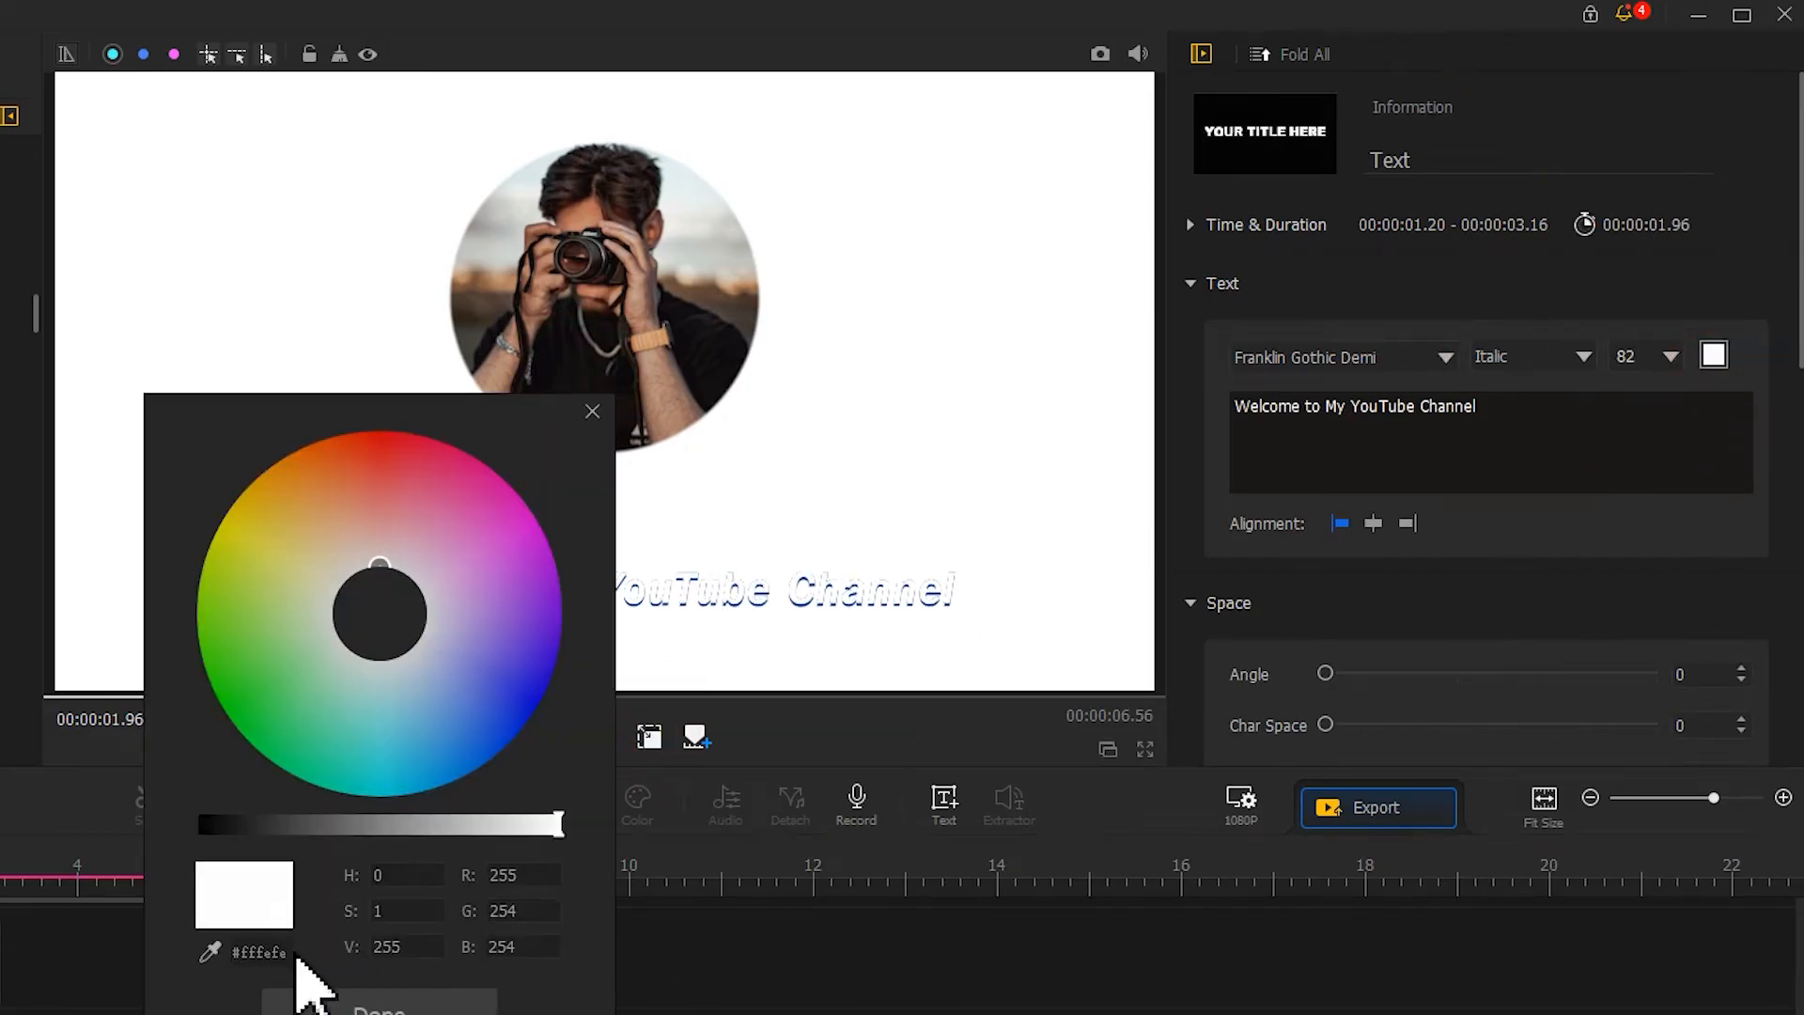
{"action": "double_click", "coordinate": [282, 953]}
{"action": "type", "text": "000000"}
{"action": "left_click", "coordinate": [379, 1002]}
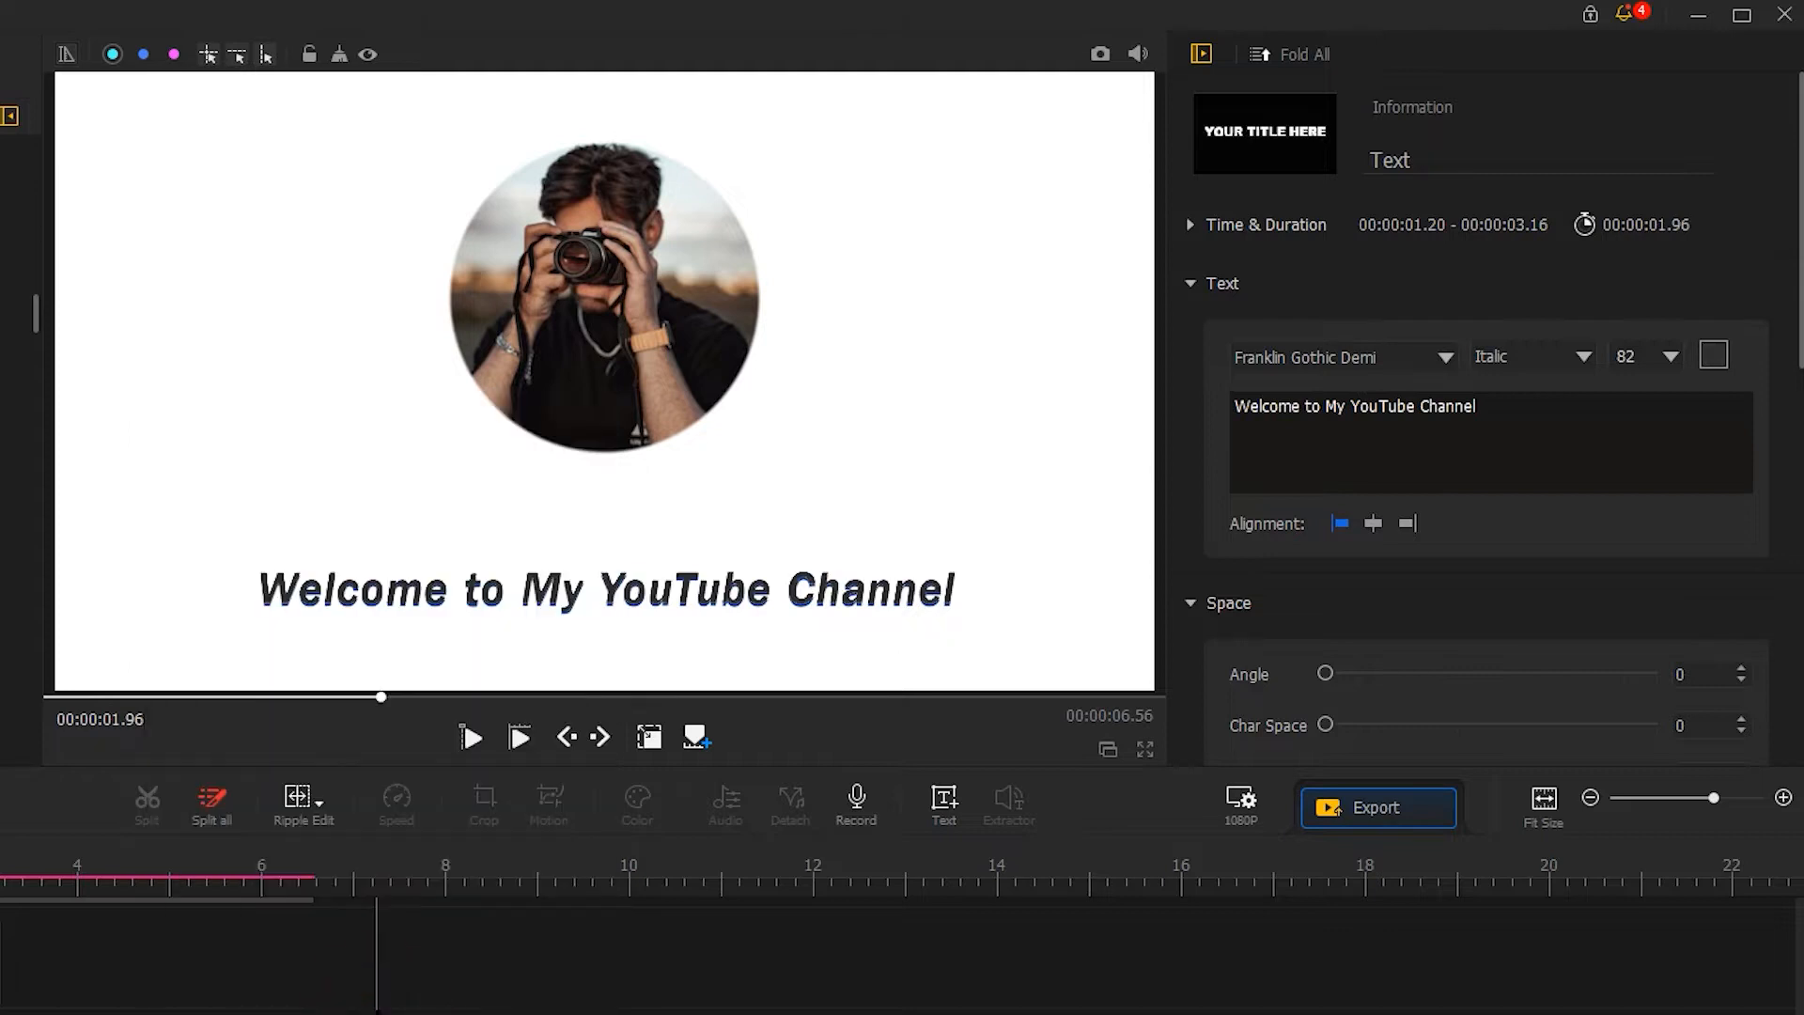
Animate the title with Linear Blur in (0.38 s) and Fade Out (0.25 s), shadow Offset 0.
{"action": "scroll", "coordinate": [1796, 391], "scroll_direction": "down", "scroll_amount": 6}
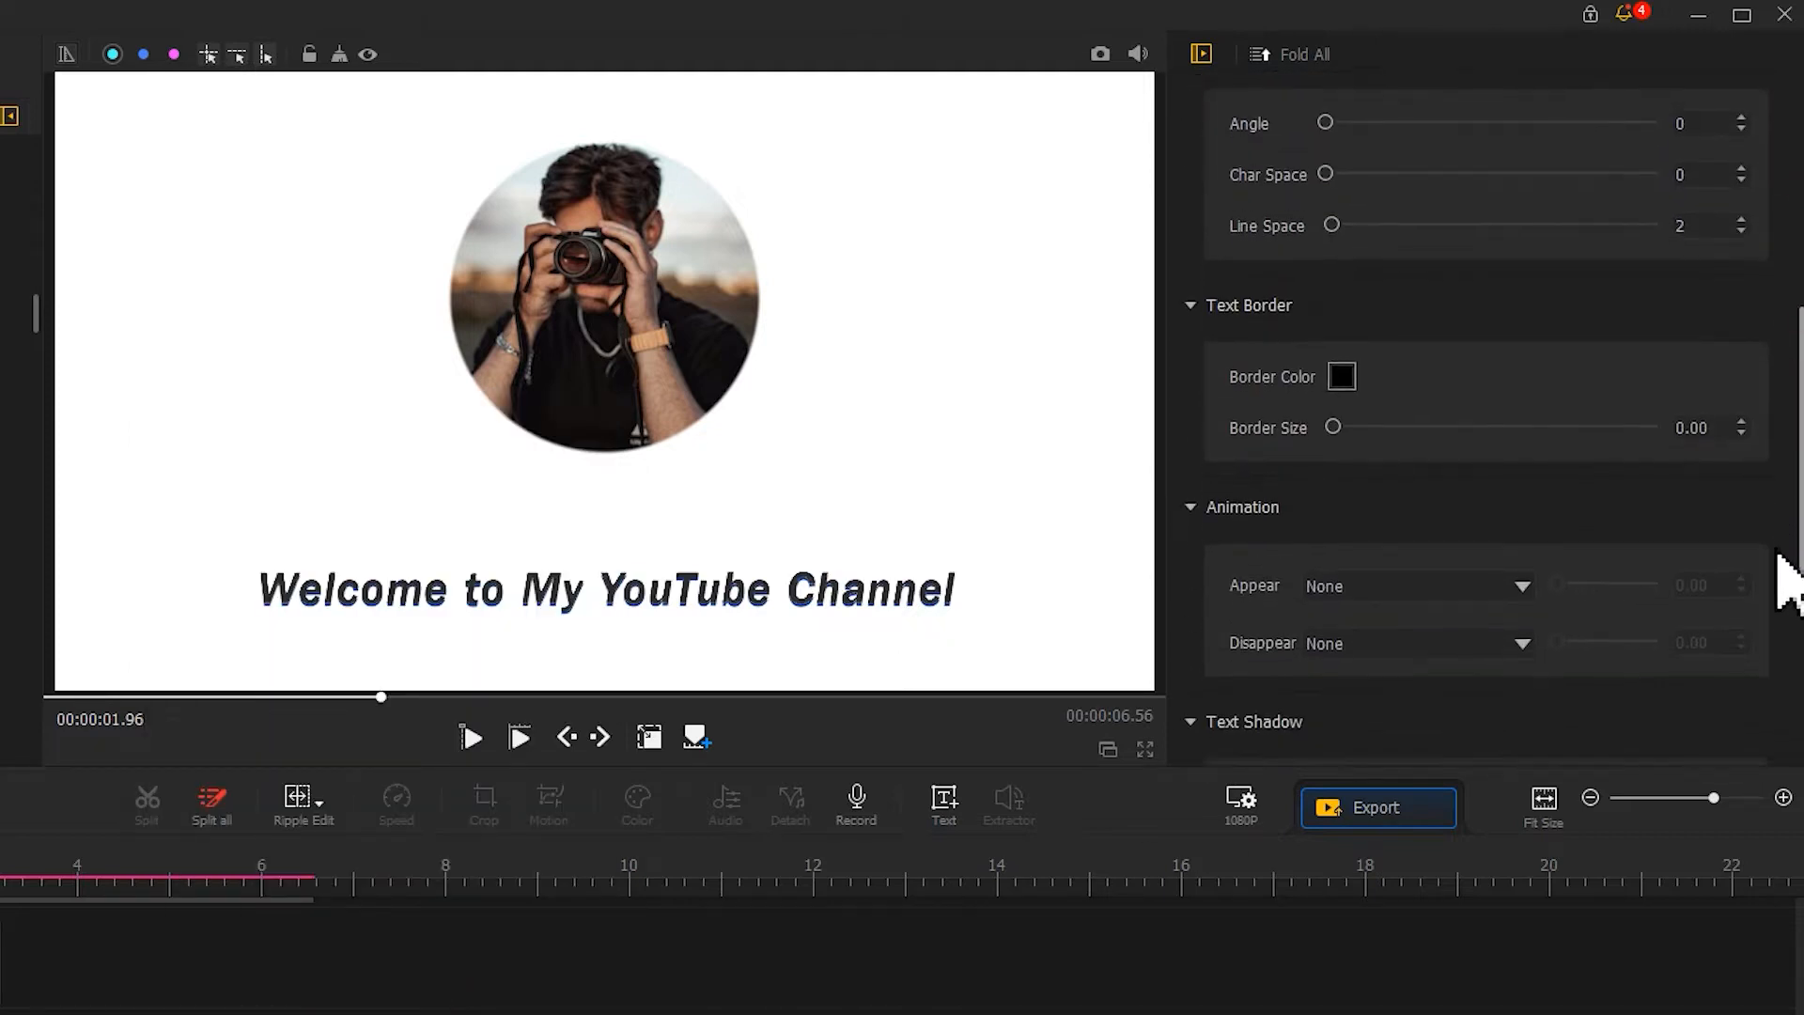
{"action": "left_click", "coordinate": [1495, 565]}
{"action": "left_click", "coordinate": [1490, 645]}
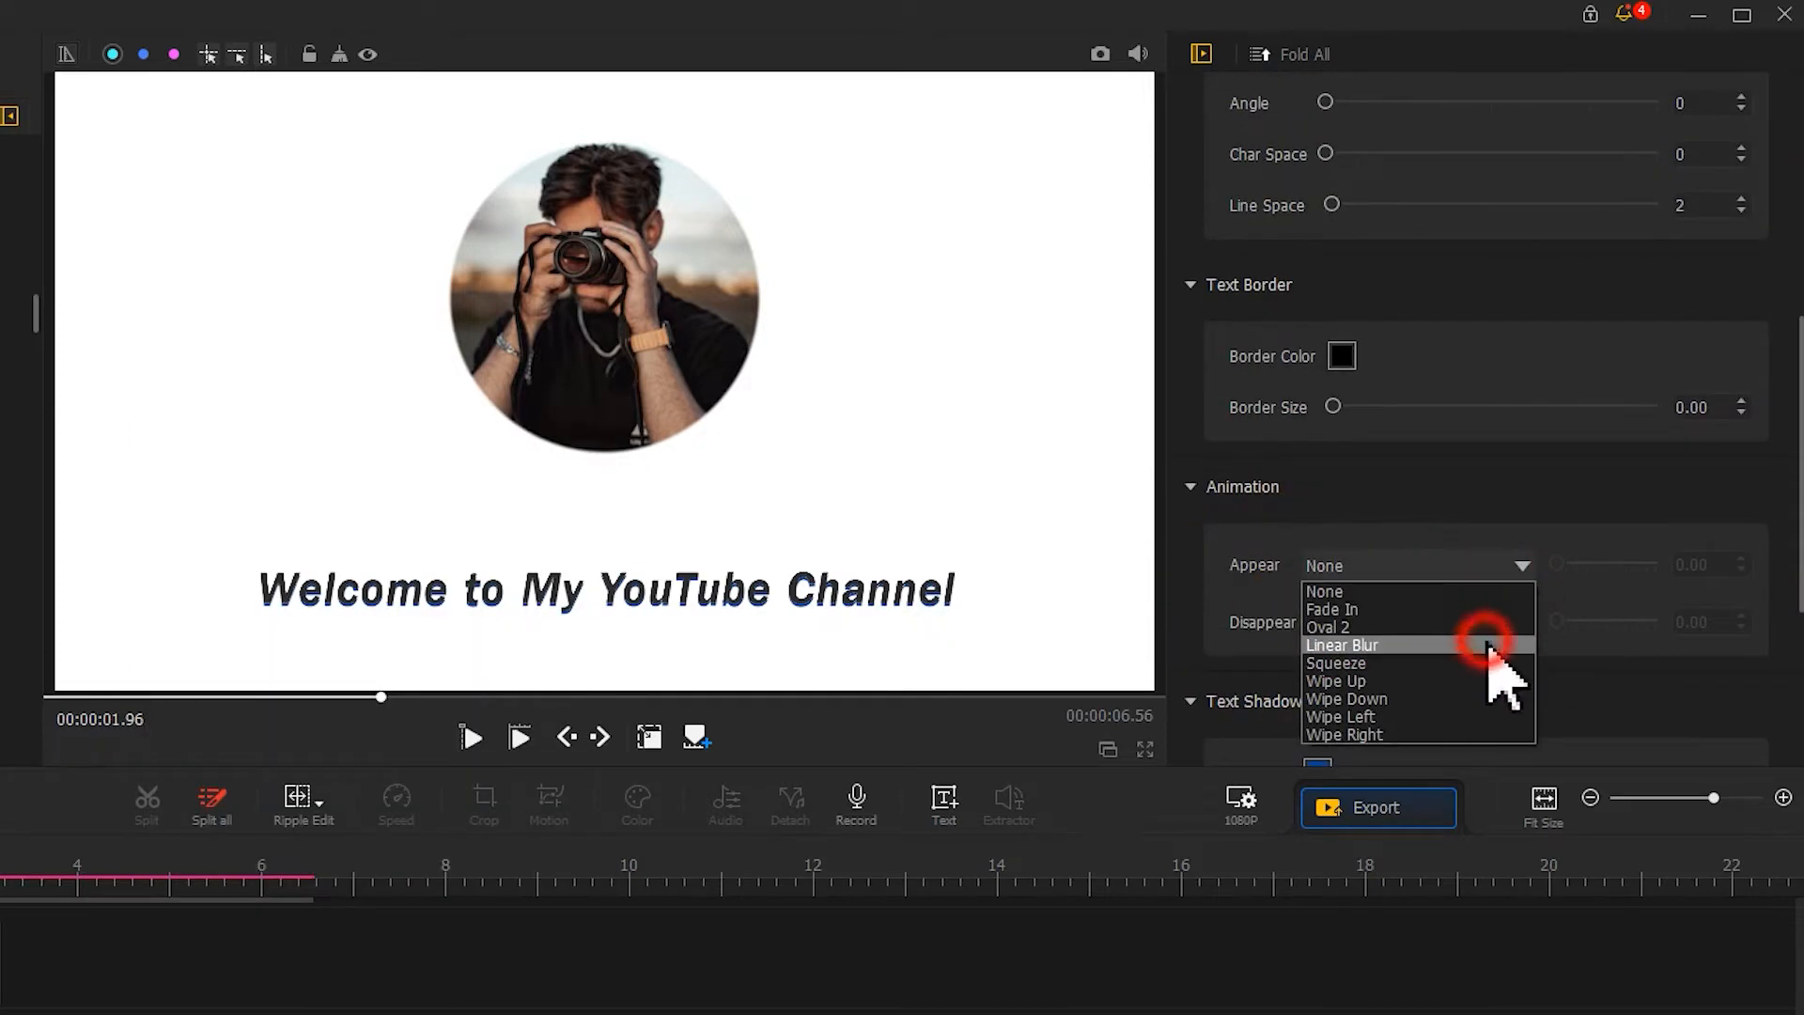
{"action": "left_click", "coordinate": [1571, 561]}
{"action": "left_click_drag", "start_coordinate": [1575, 570], "coordinate": [1578, 568]}
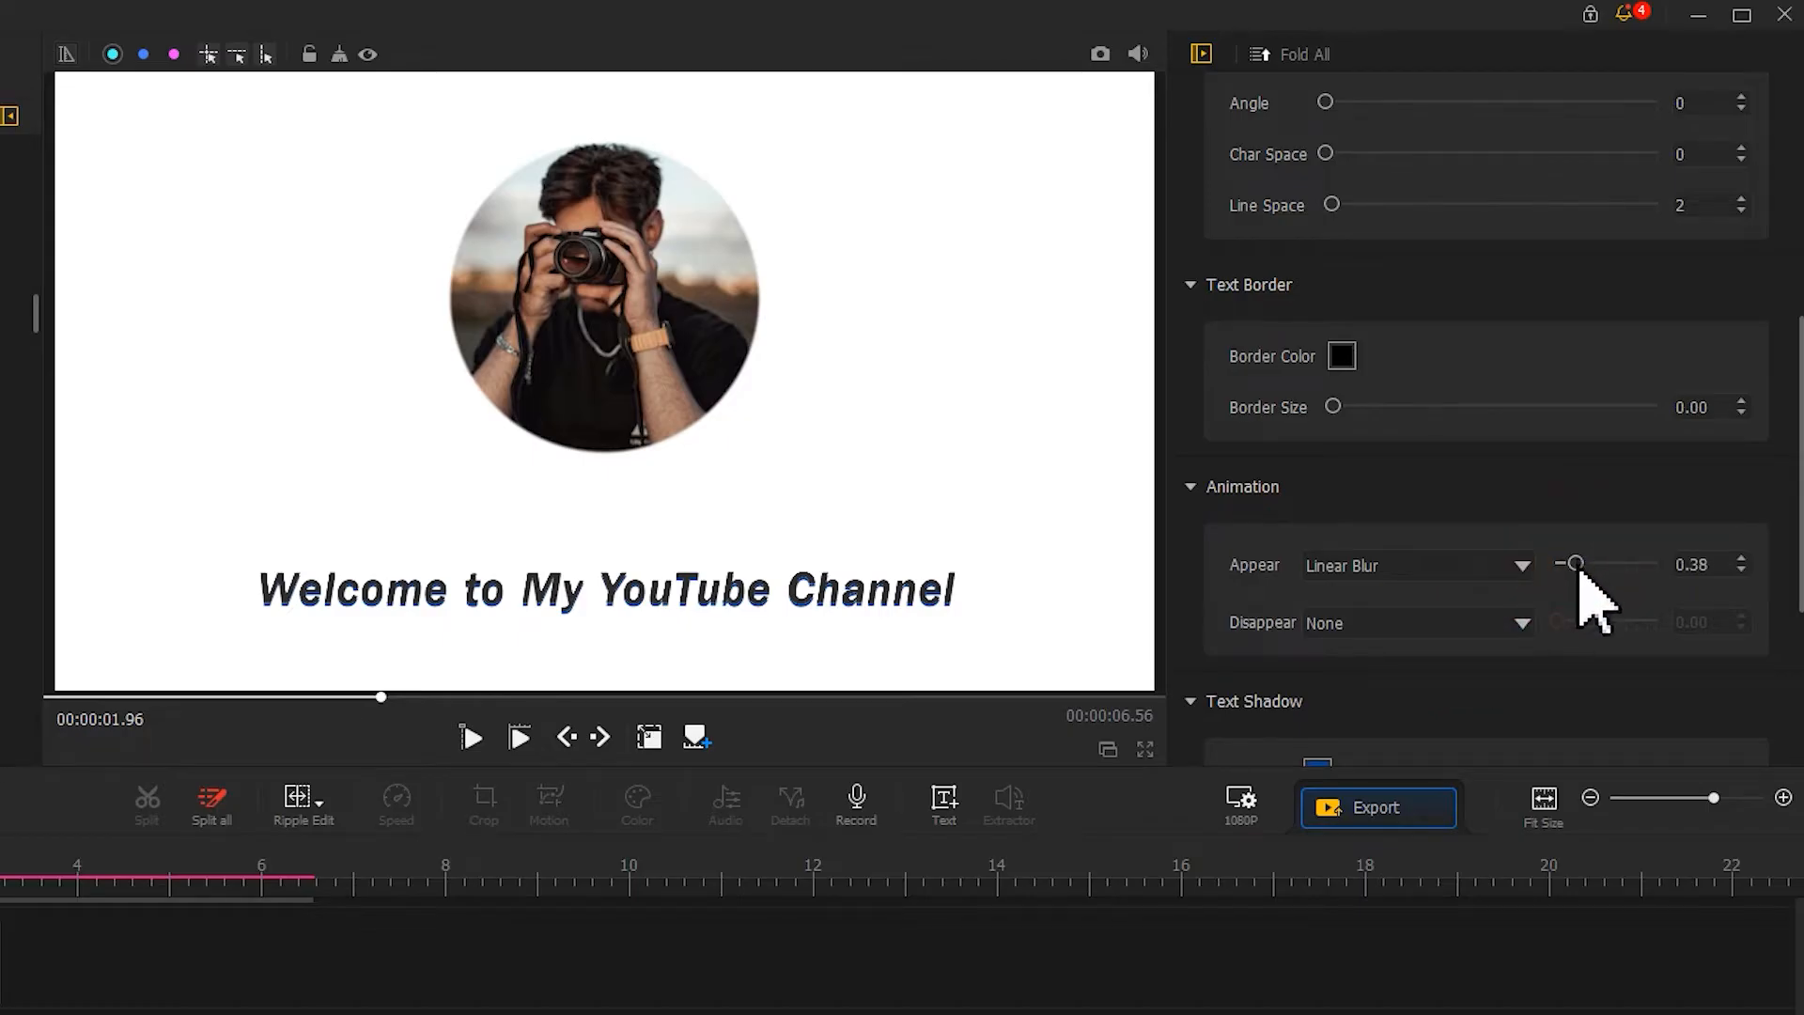
{"action": "left_click", "coordinate": [1520, 623]}
{"action": "left_click", "coordinate": [1452, 643]}
{"action": "left_click", "coordinate": [1573, 620]}
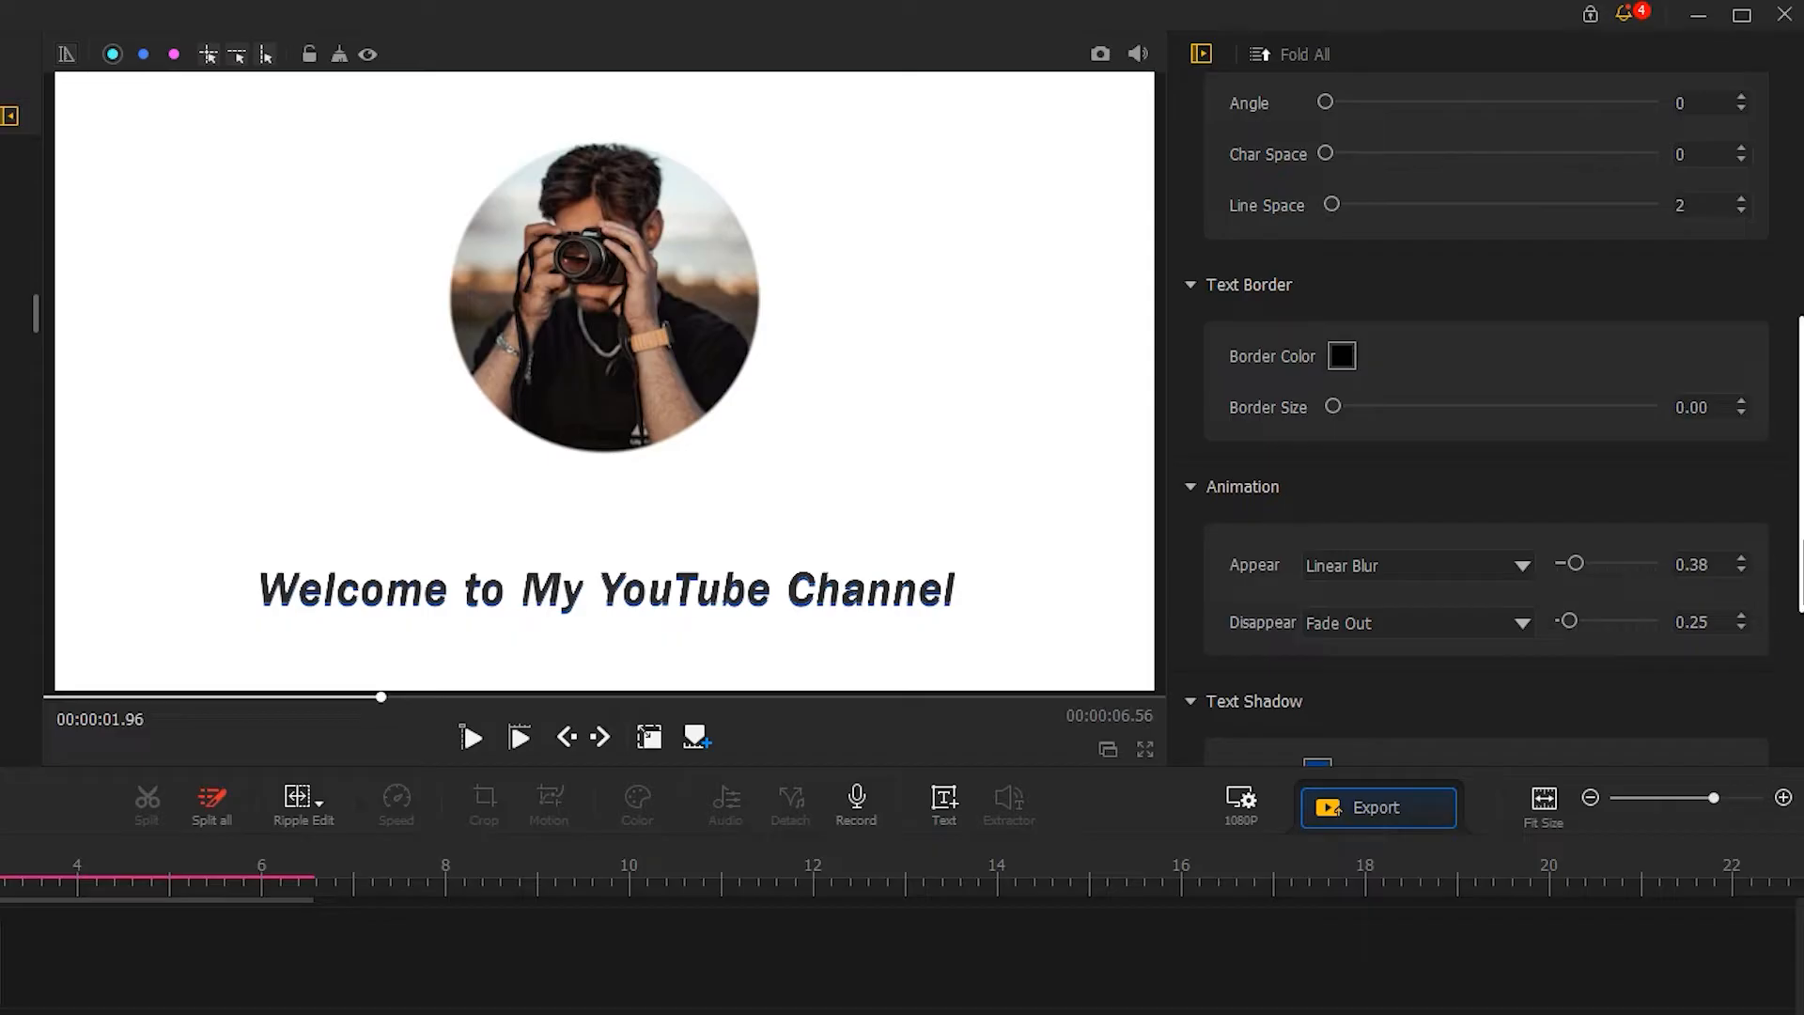
{"action": "scroll", "coordinate": [1764, 765], "scroll_direction": "down", "scroll_amount": 4}
{"action": "left_click_drag", "start_coordinate": [1381, 461], "coordinate": [1306, 464]}
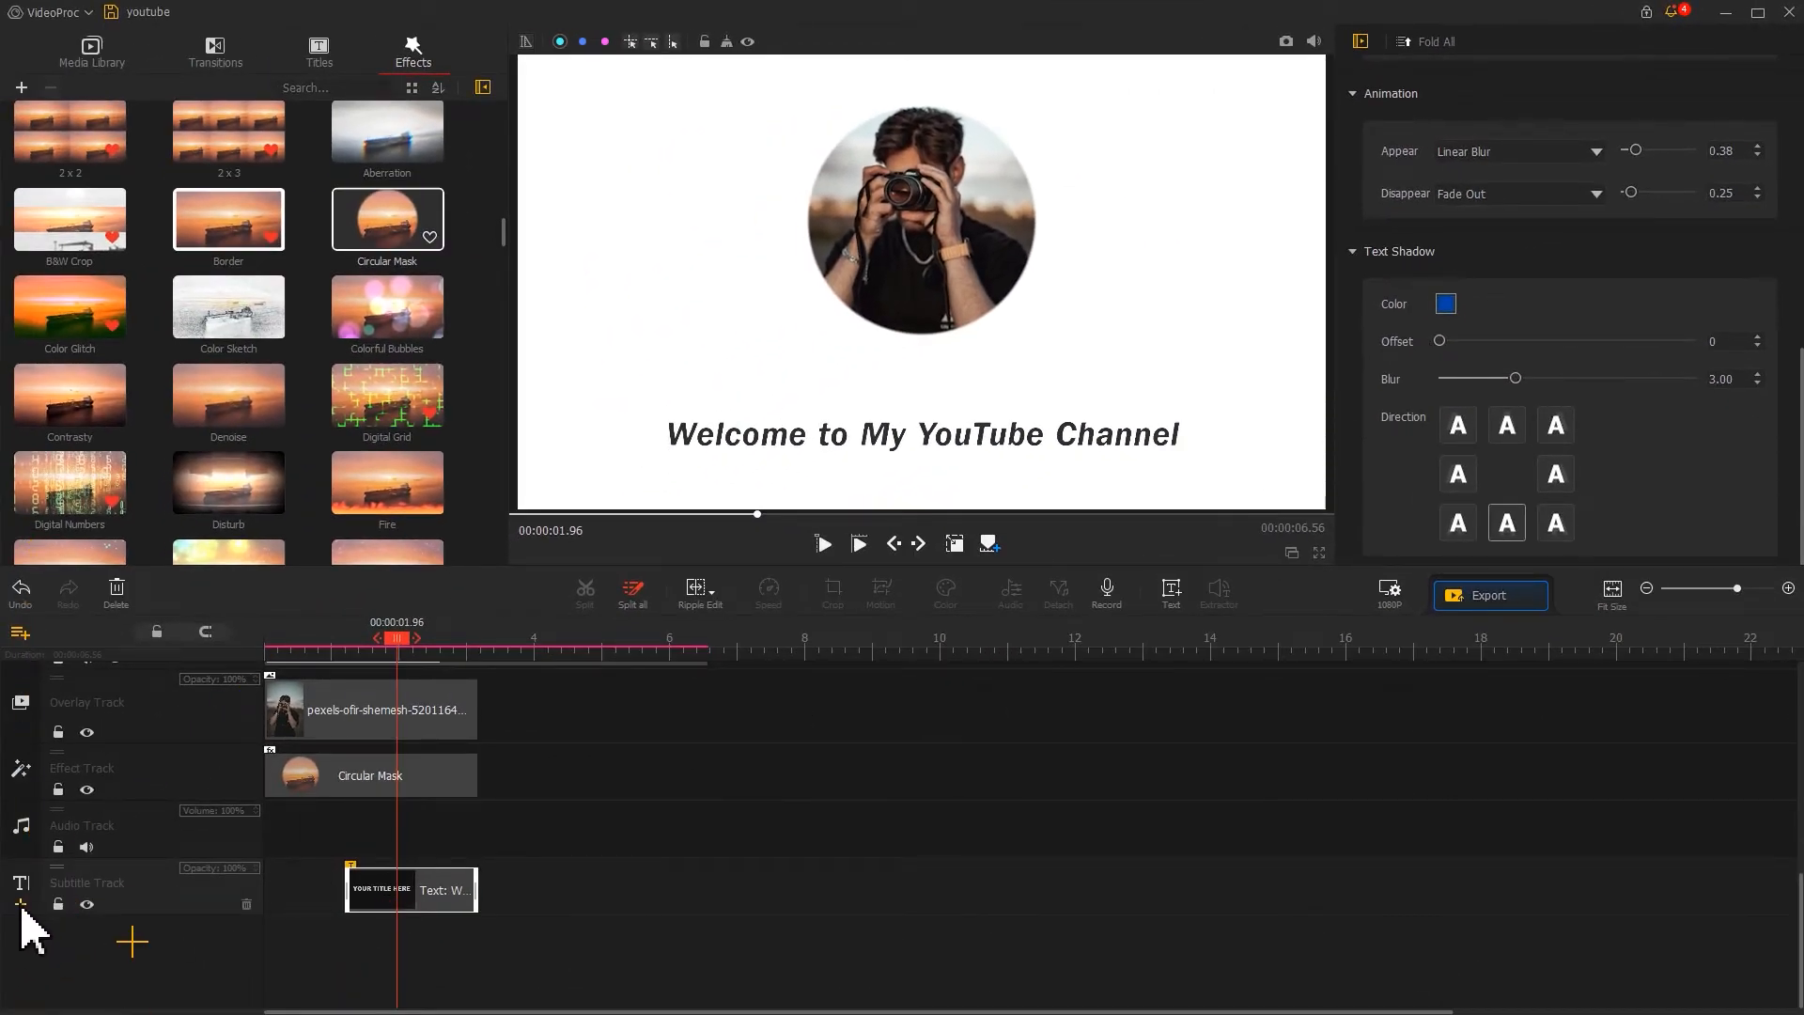
Add a subtitle track with the Title 6 template reading 'KEVIN LABELS'.
{"action": "left_click", "coordinate": [20, 906]}
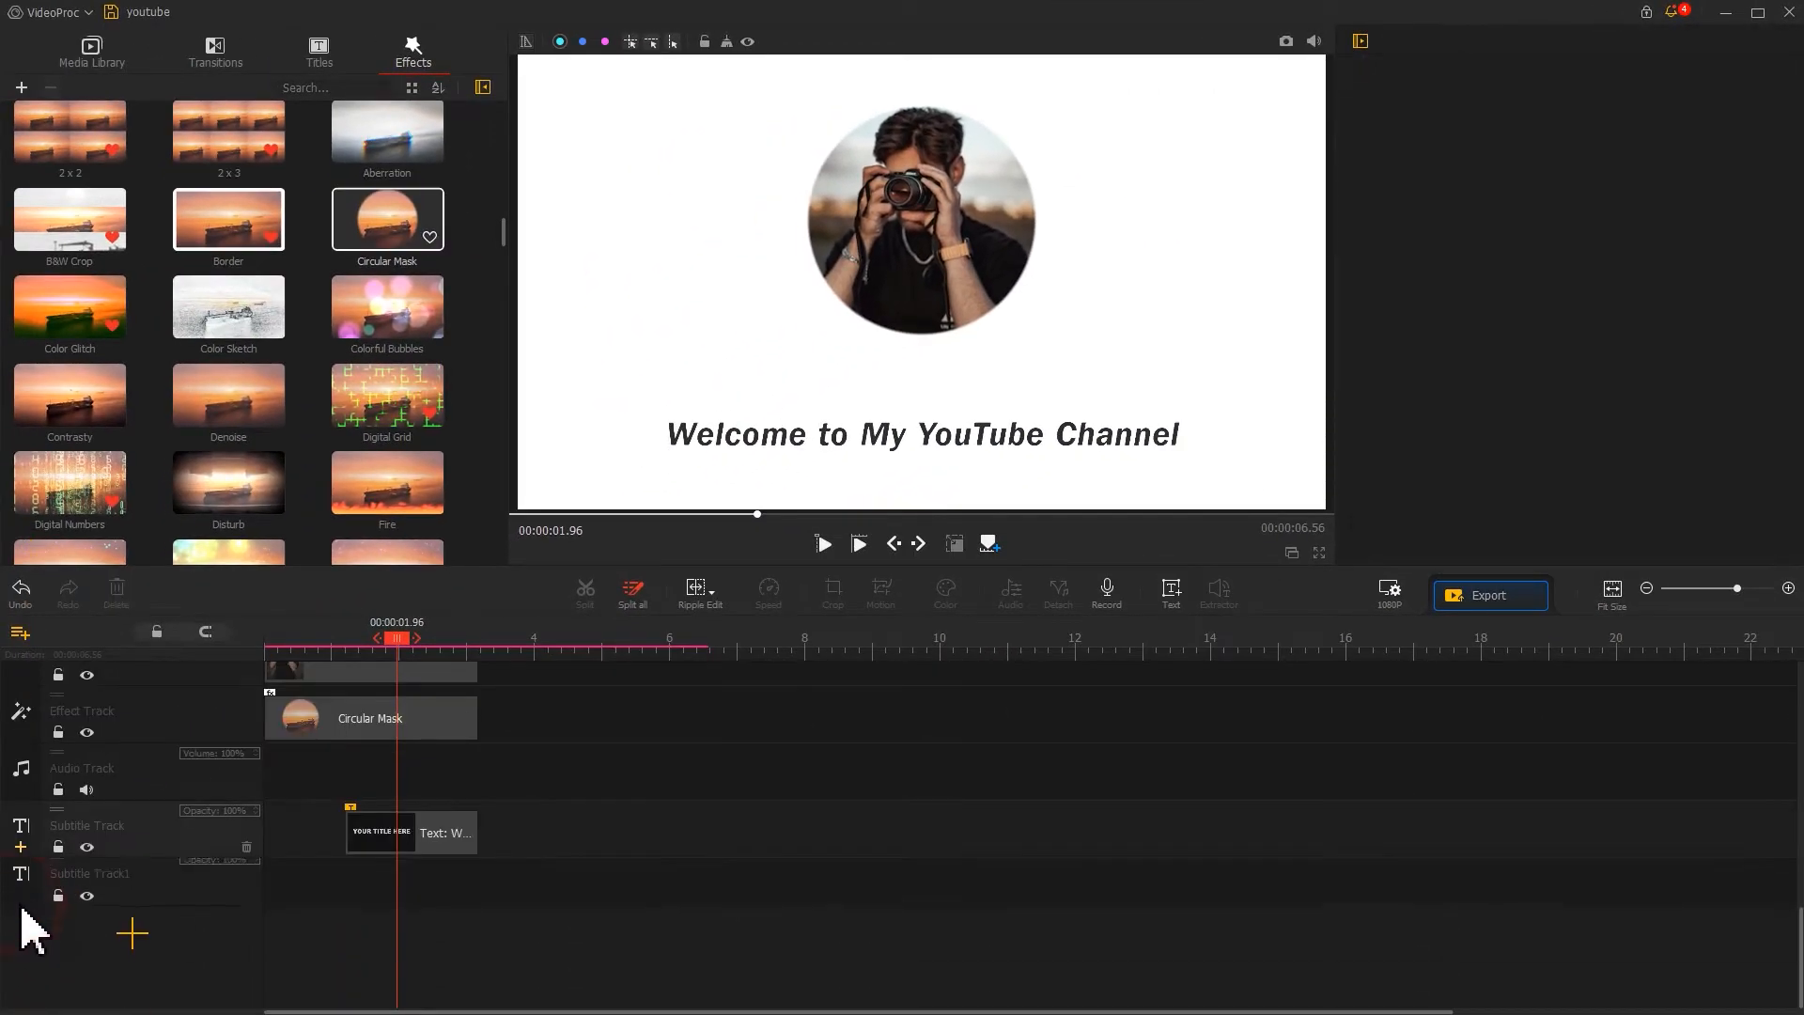
{"action": "left_click", "coordinate": [310, 62]}
{"action": "scroll", "coordinate": [475, 431], "scroll_direction": "down", "scroll_amount": 4}
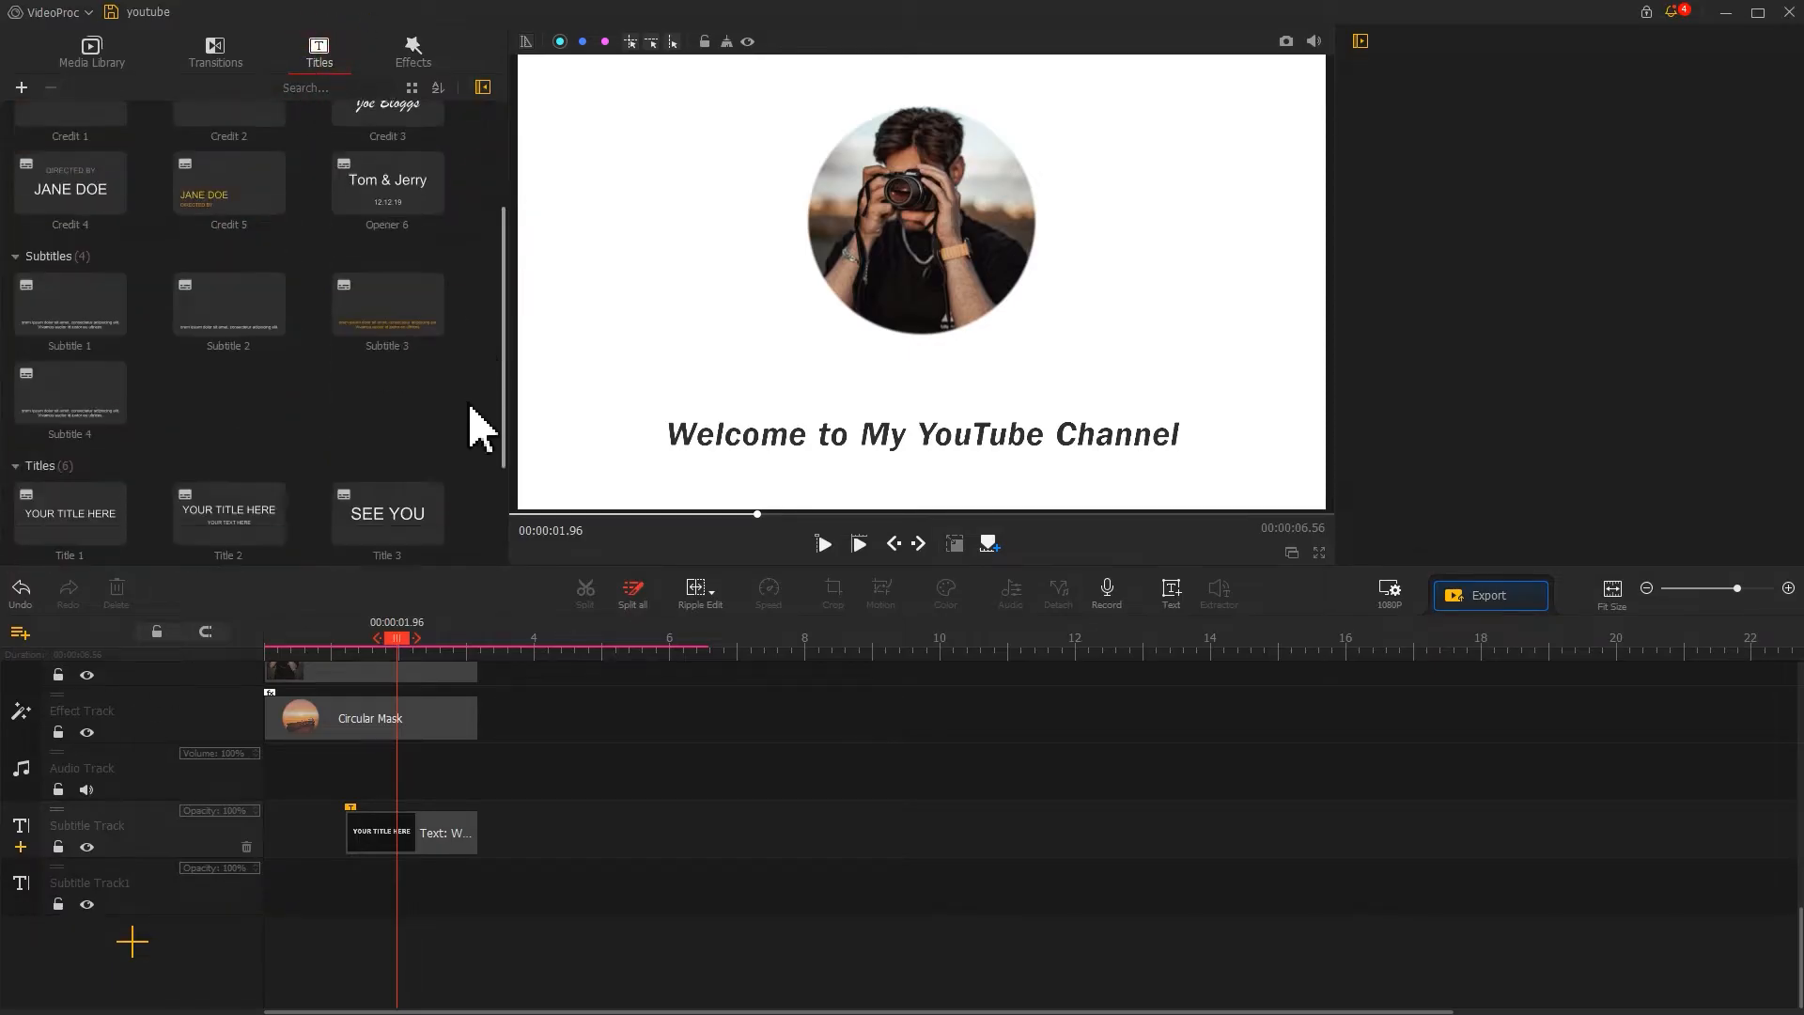
{"action": "left_click_drag", "start_coordinate": [439, 512], "coordinate": [335, 926]}
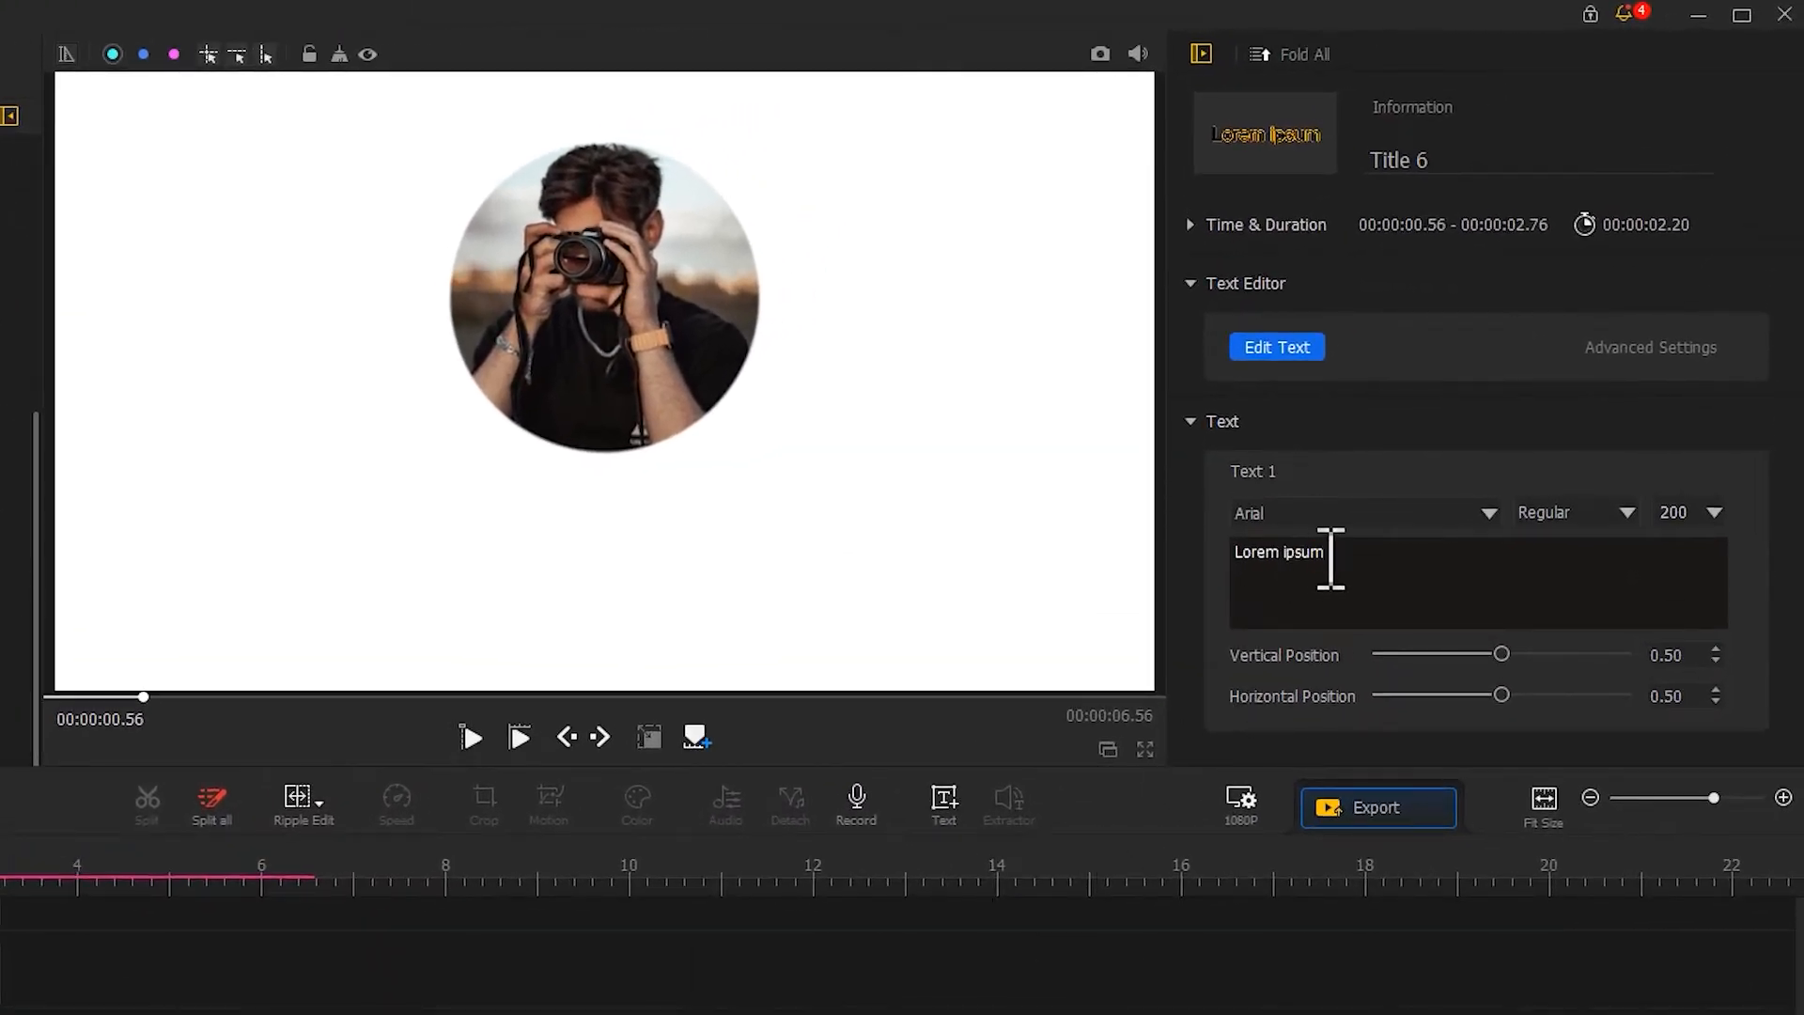
{"action": "left_click_drag", "start_coordinate": [1332, 556], "coordinate": [1237, 551]}
{"action": "type", "text": "KEVIN LABELS"}
Set KEVIN LABELS to Cambria Bold Italic at size 100.
{"action": "left_click", "coordinate": [195, 698]}
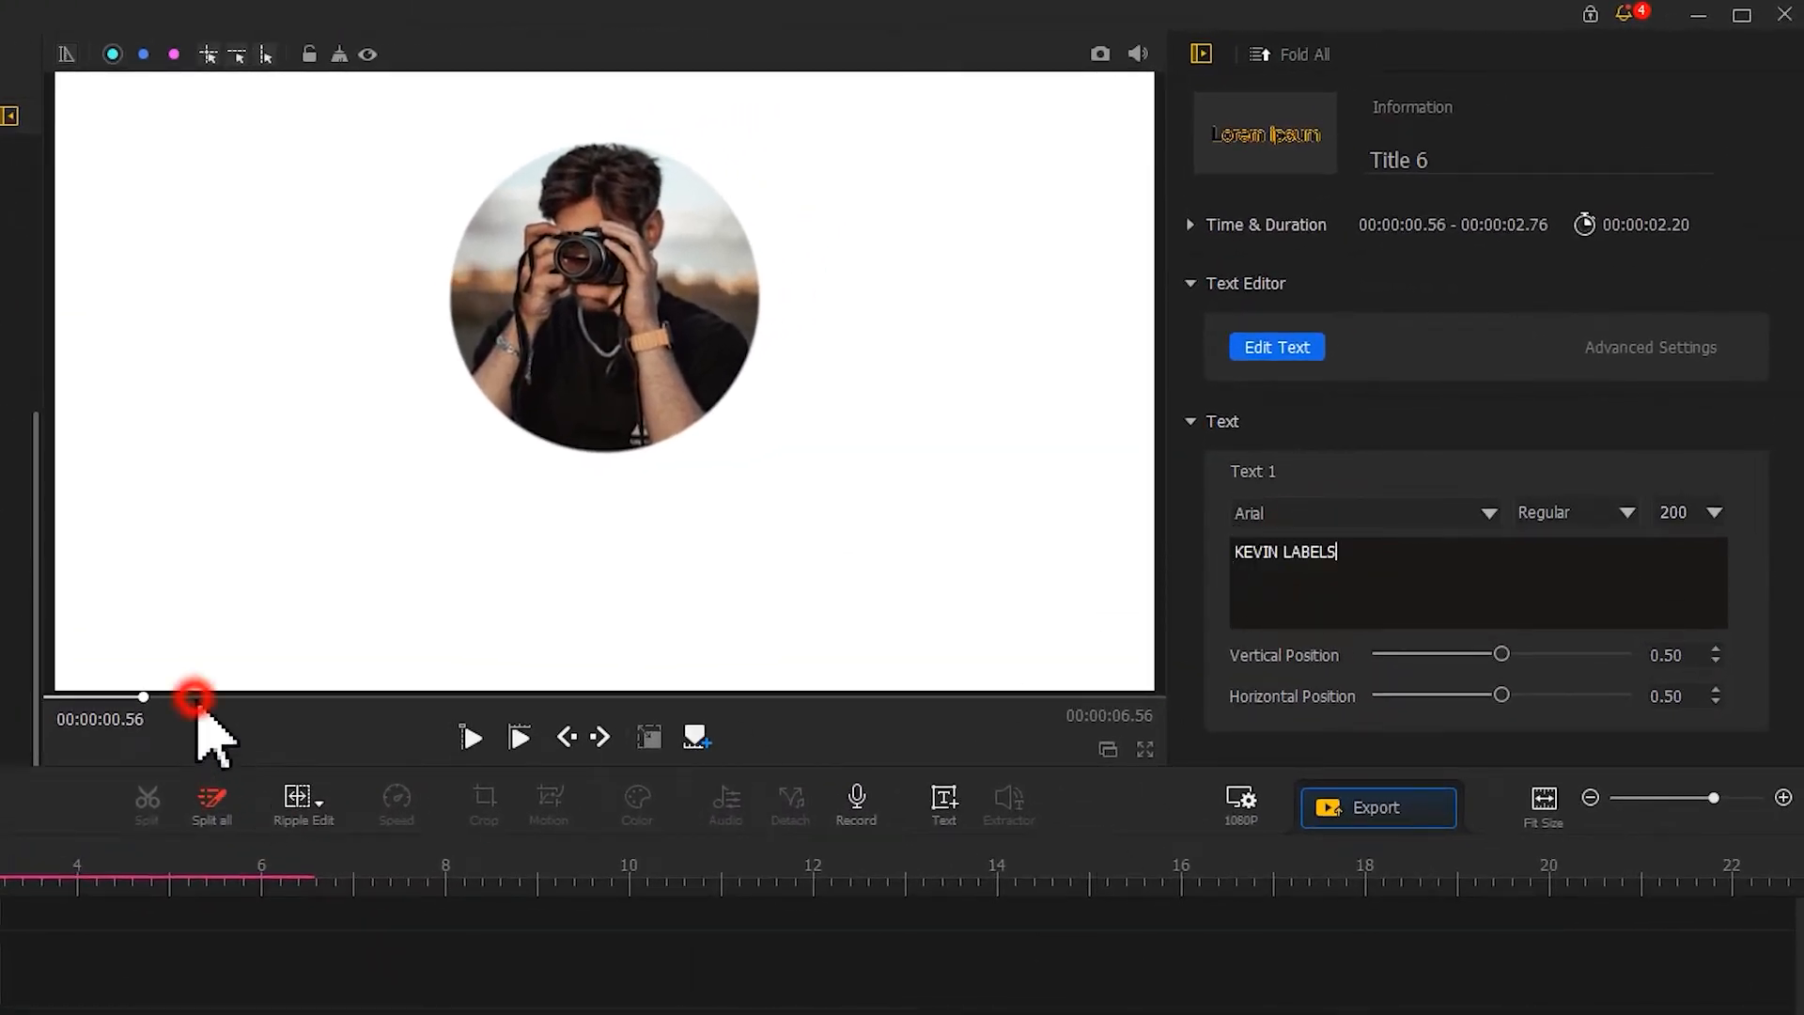
{"action": "left_click", "coordinate": [1452, 512]}
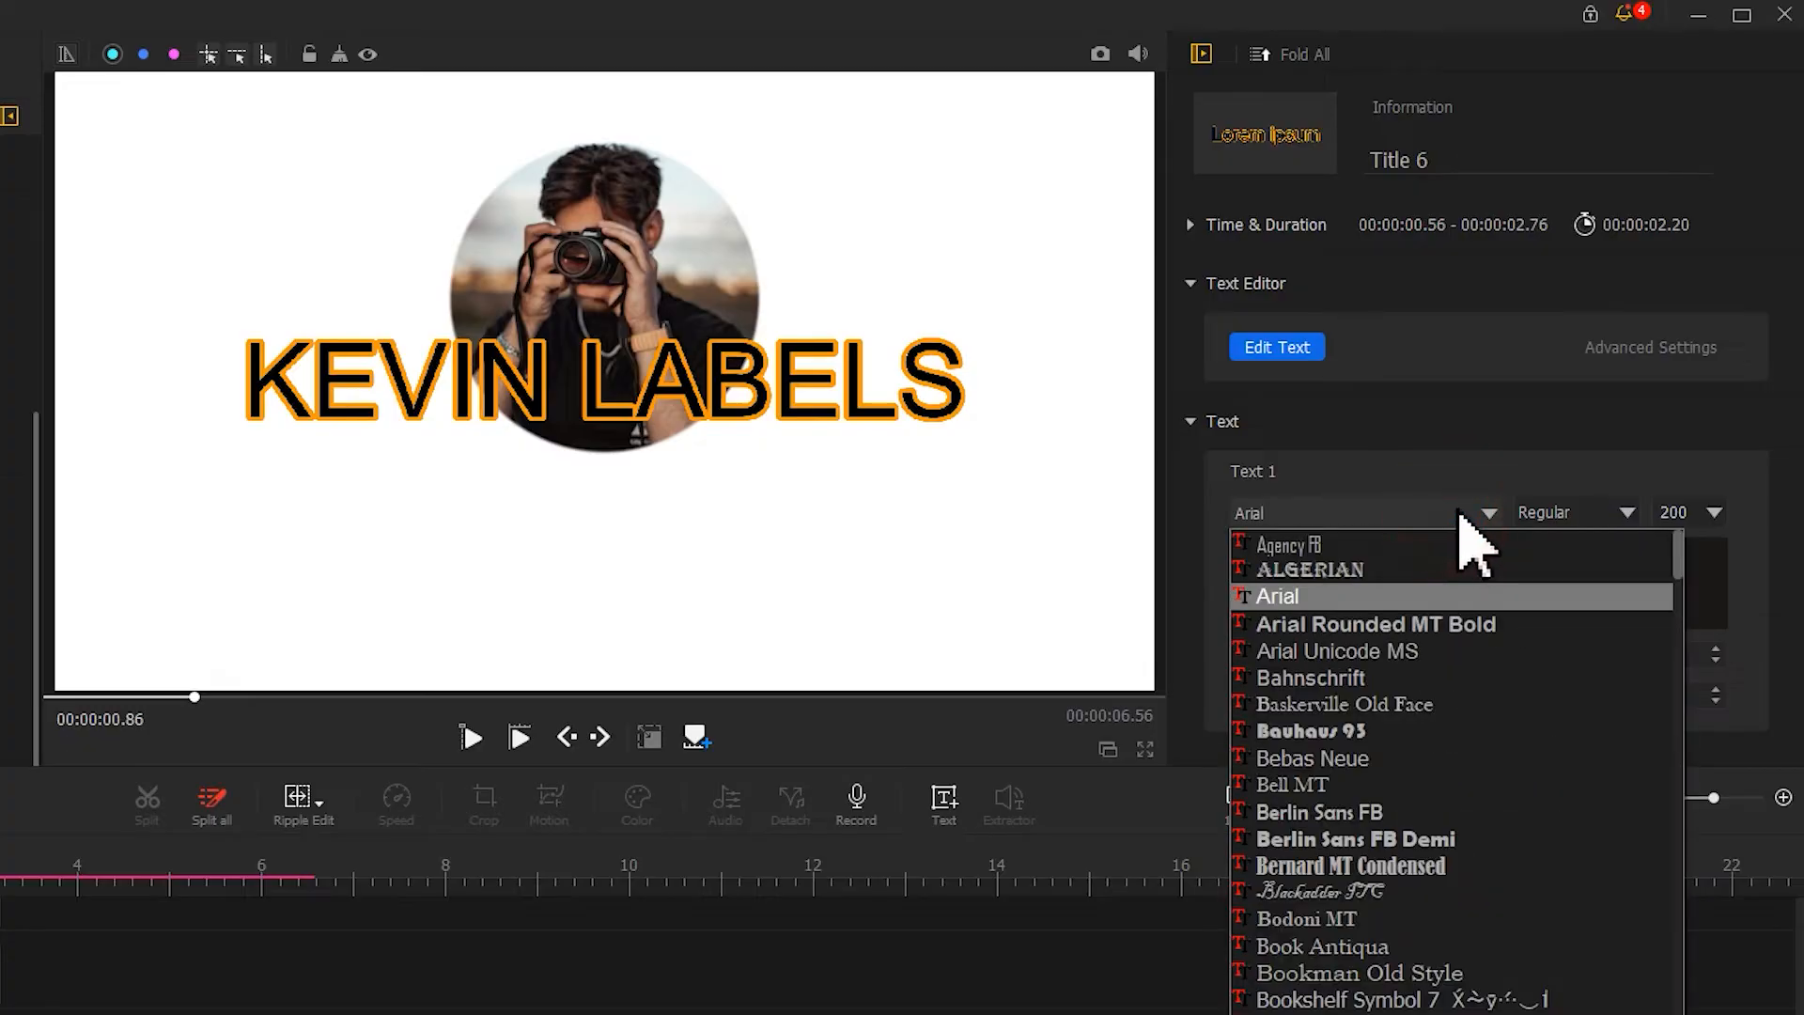
{"action": "left_click_drag", "start_coordinate": [1678, 562], "coordinate": [1680, 624]}
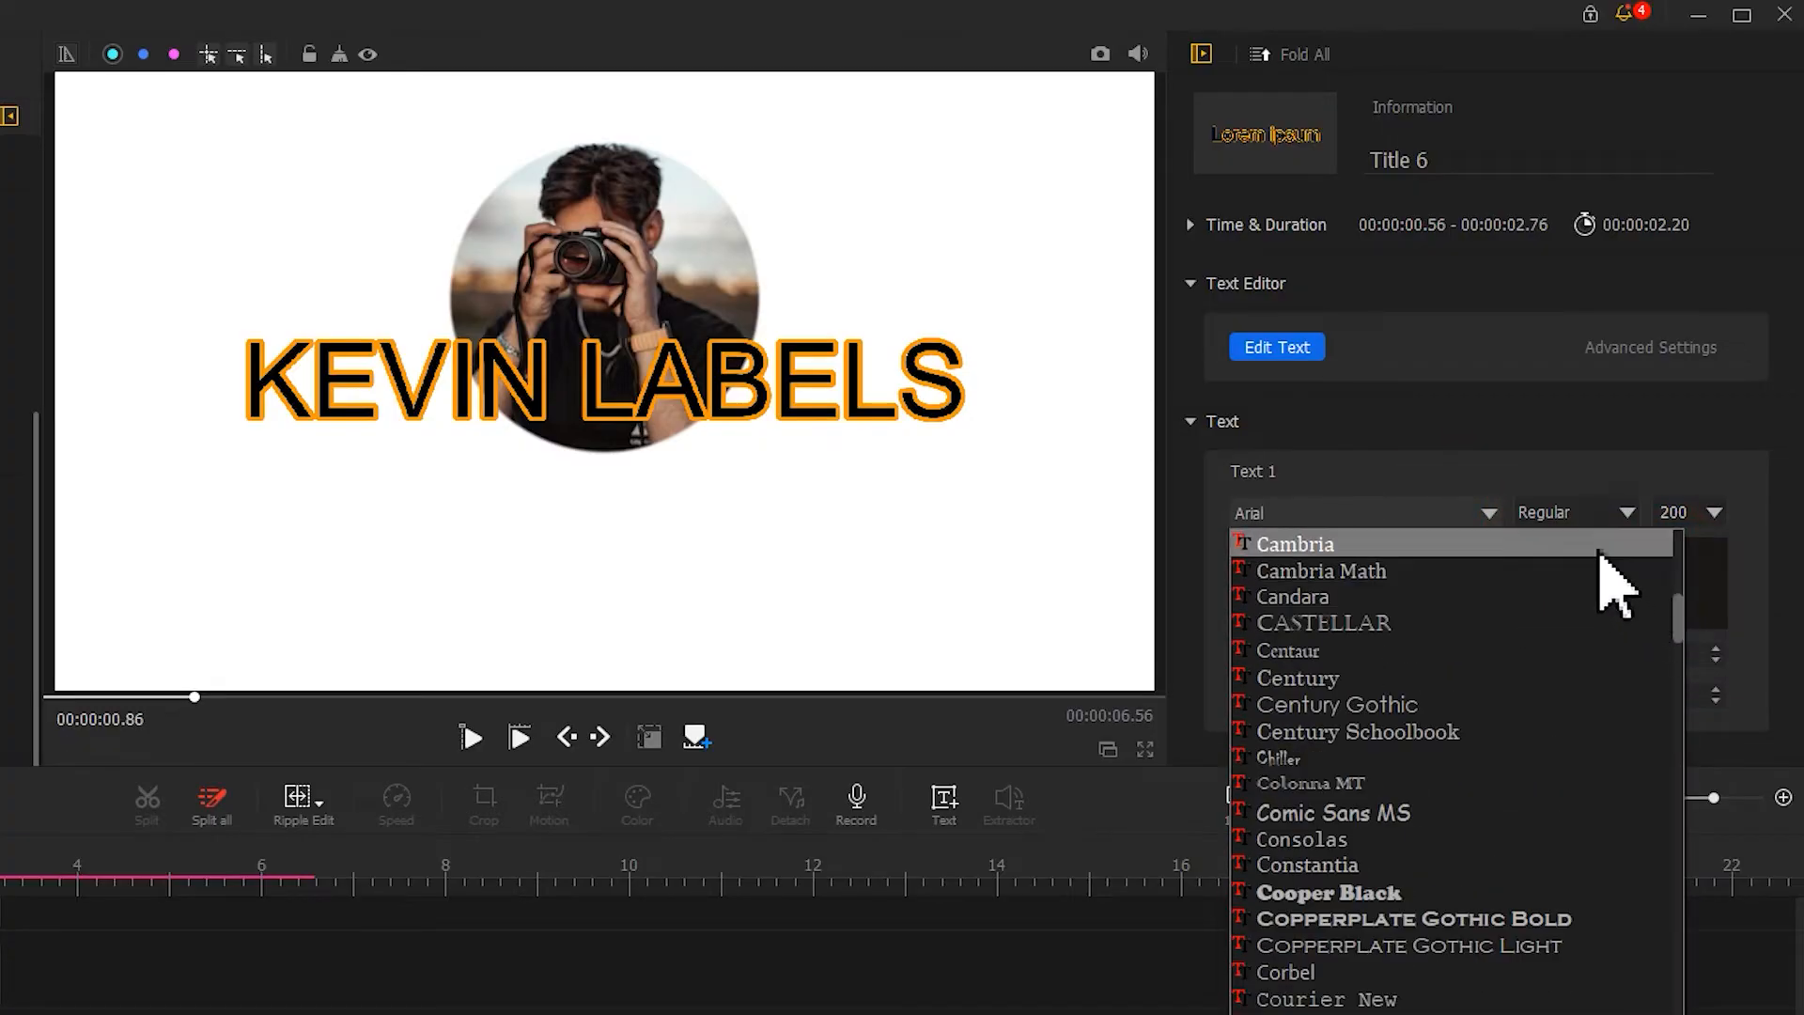
{"action": "left_click", "coordinate": [1607, 549]}
{"action": "left_click", "coordinate": [1586, 514]}
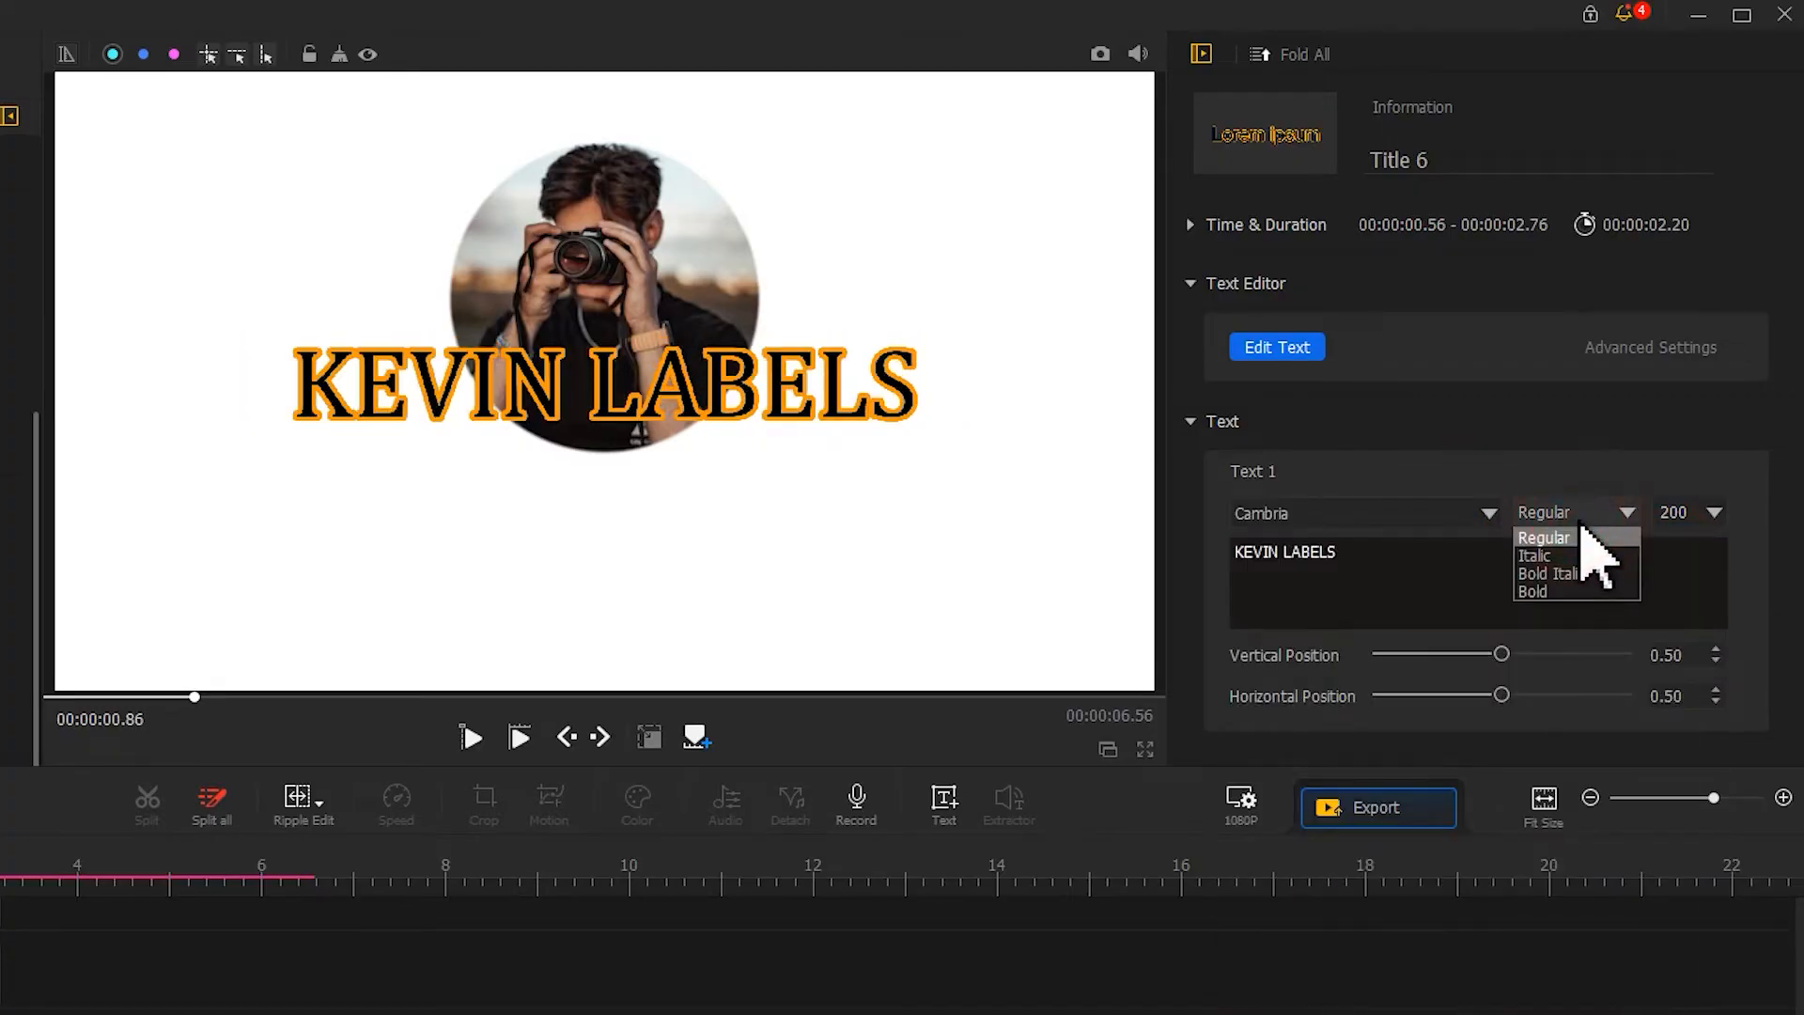
{"action": "left_click", "coordinate": [1595, 575]}
{"action": "double_click", "coordinate": [1673, 513]}
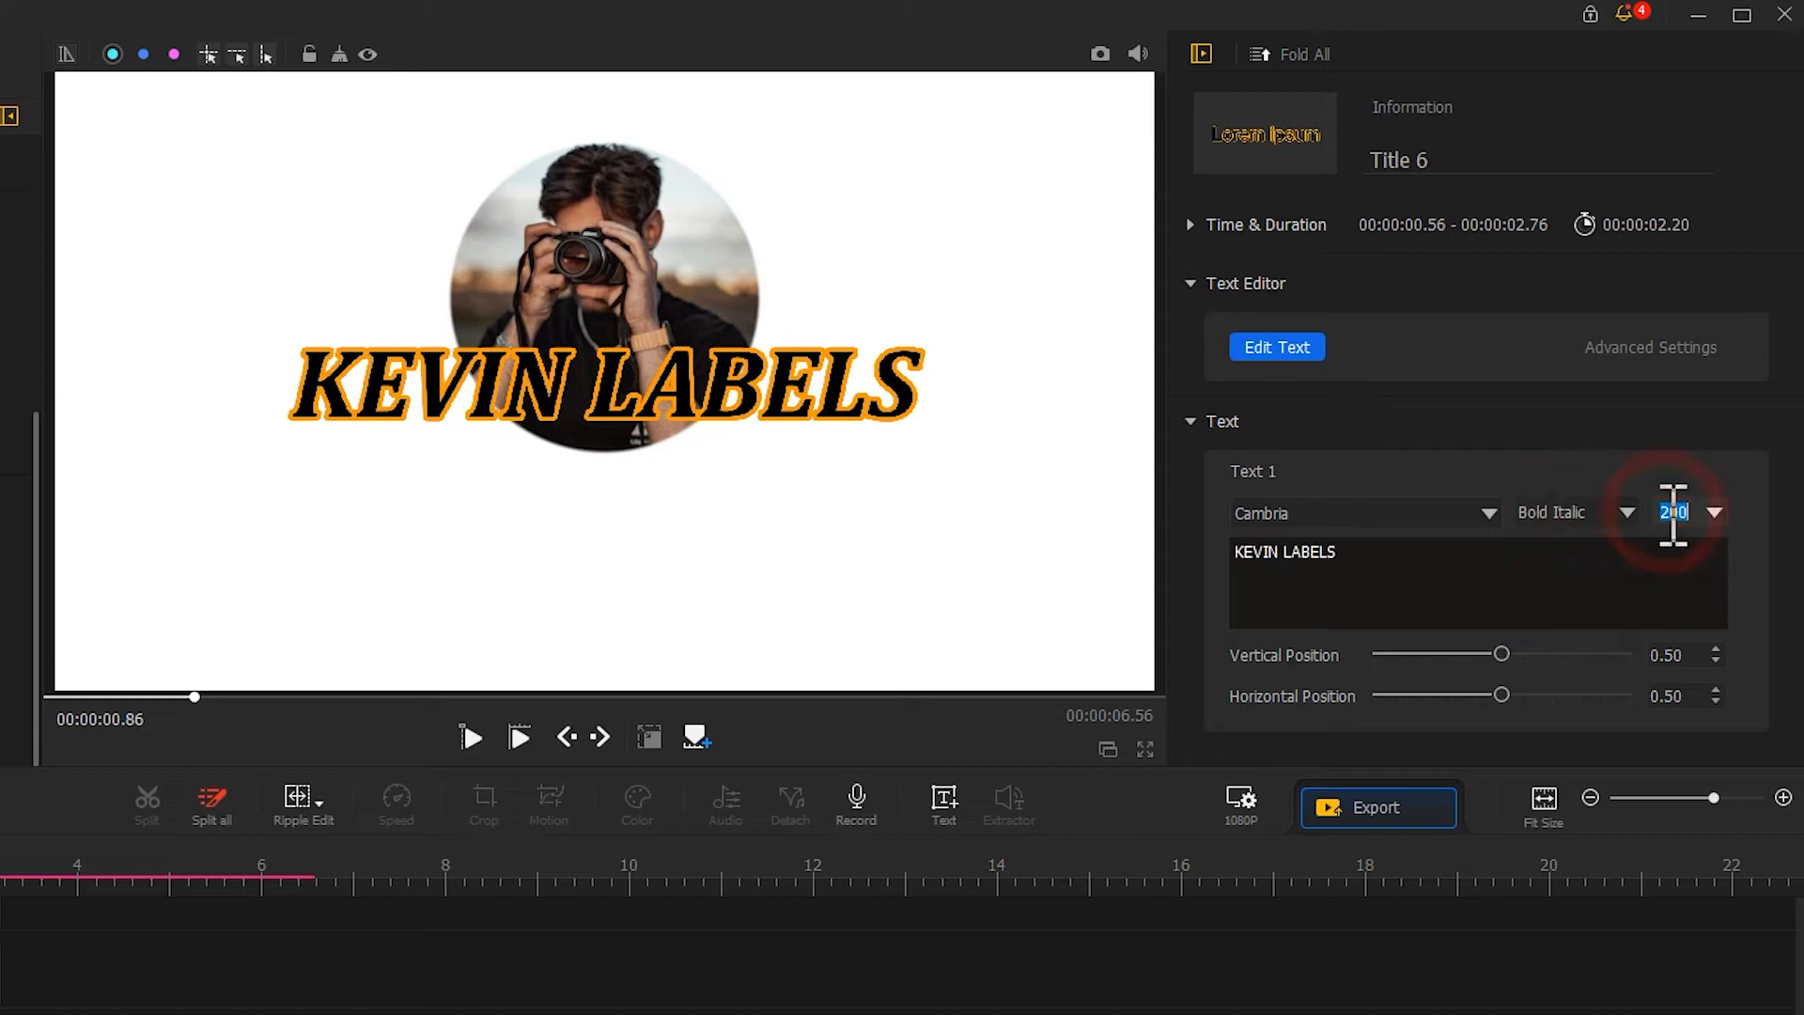
{"action": "type", "text": "100"}
Move KEVIN LABELS down to Vertical 0.29 and set letter spacing to 8.
{"action": "left_click_drag", "start_coordinate": [1504, 655], "coordinate": [1451, 656]}
{"action": "left_click", "coordinate": [1311, 350]}
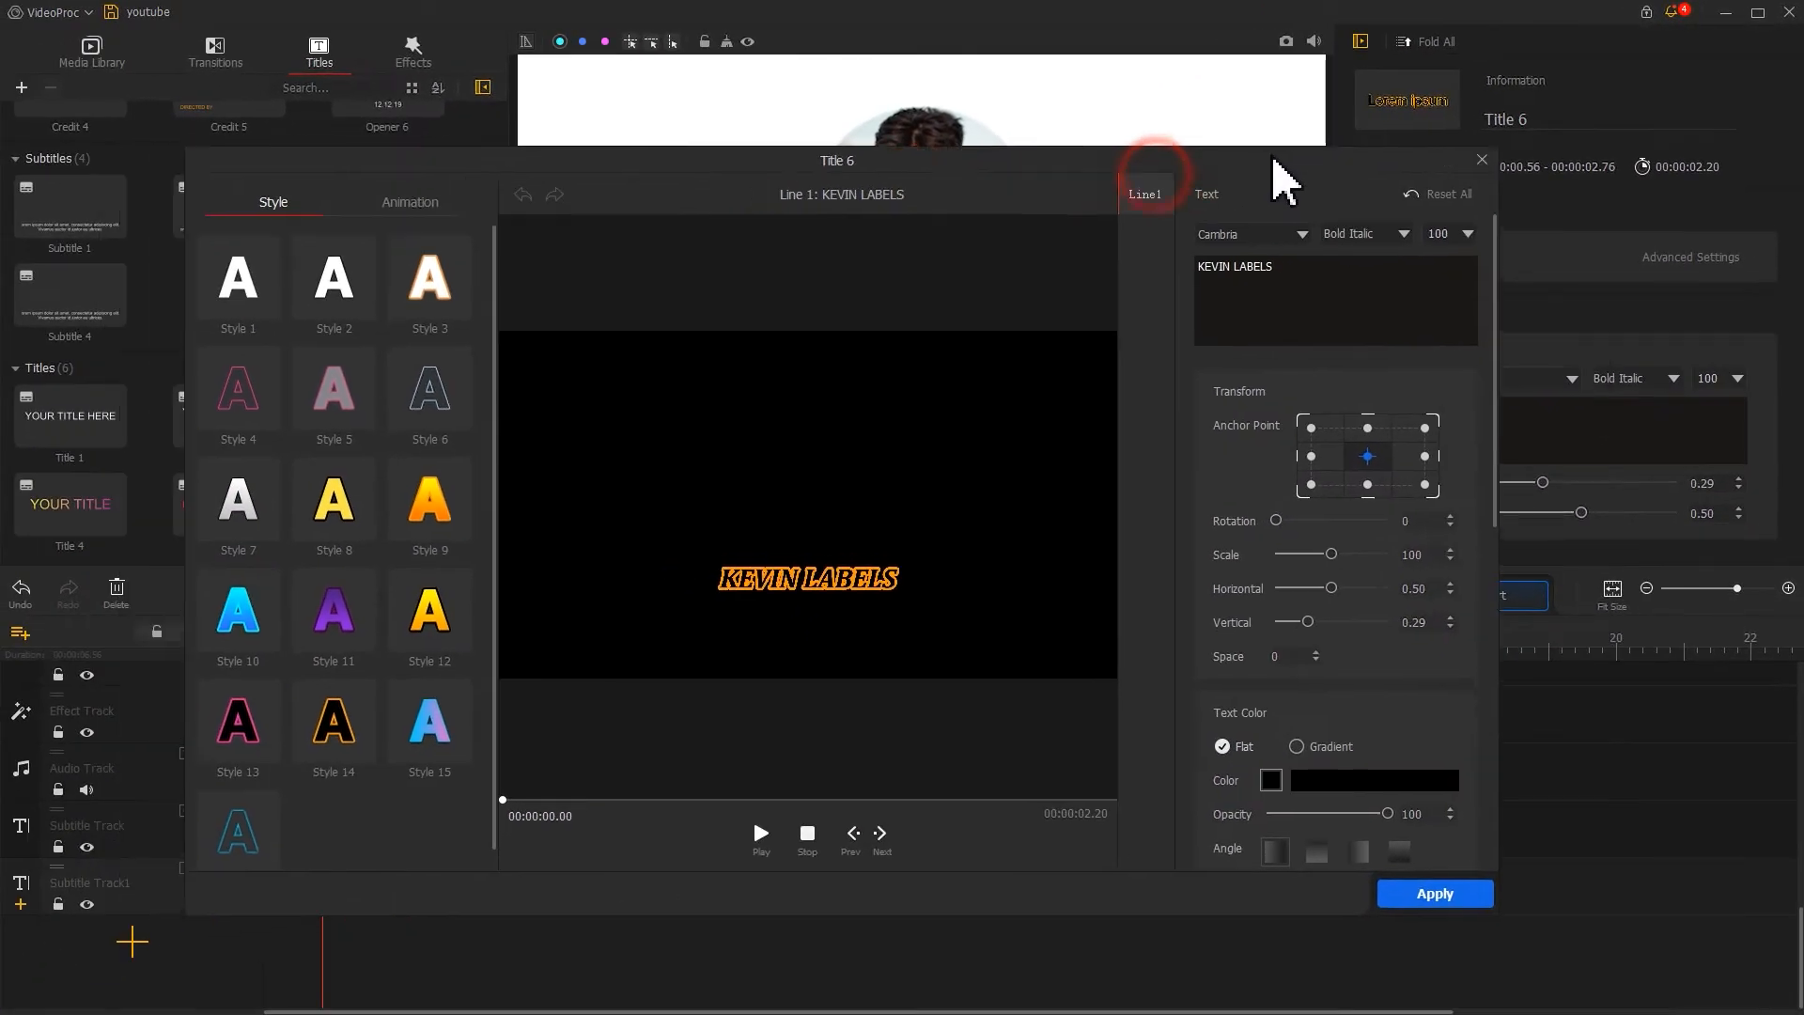
{"action": "left_click_drag", "start_coordinate": [1276, 159], "coordinate": [1359, 81]}
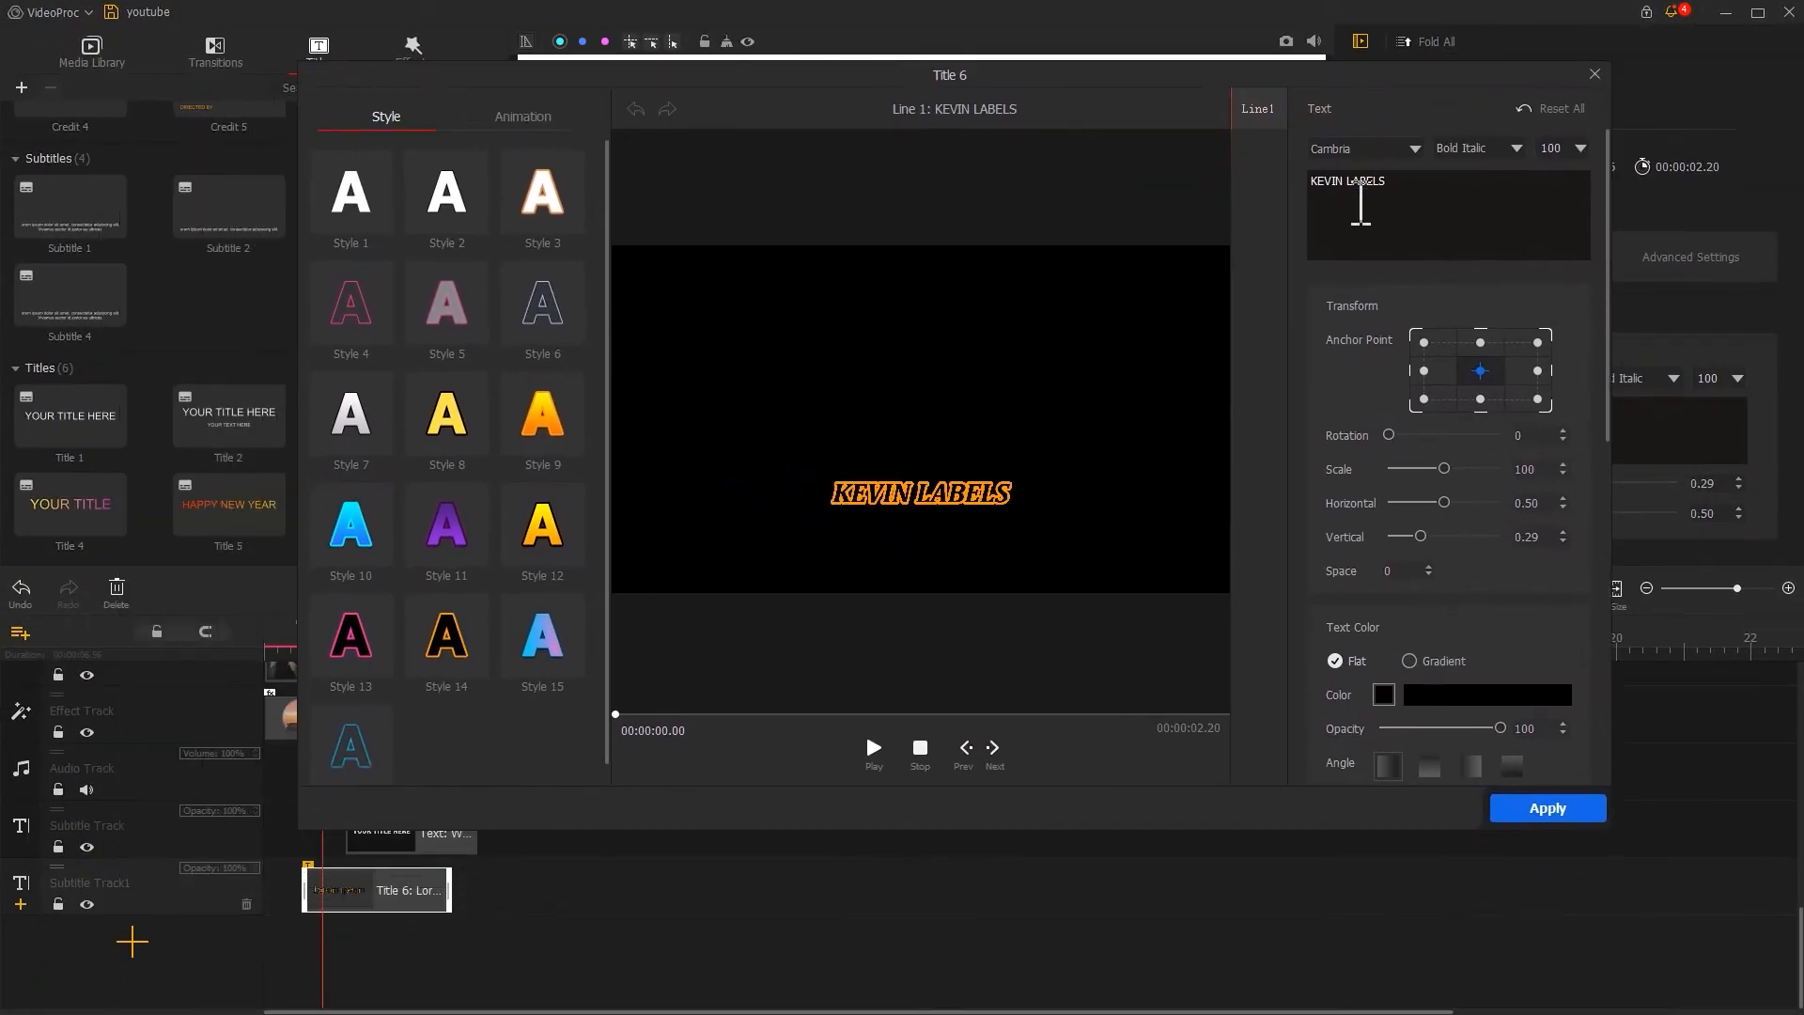
{"action": "left_click_drag", "start_coordinate": [1400, 572], "coordinate": [1378, 572]}
{"action": "type", "text": "8"}
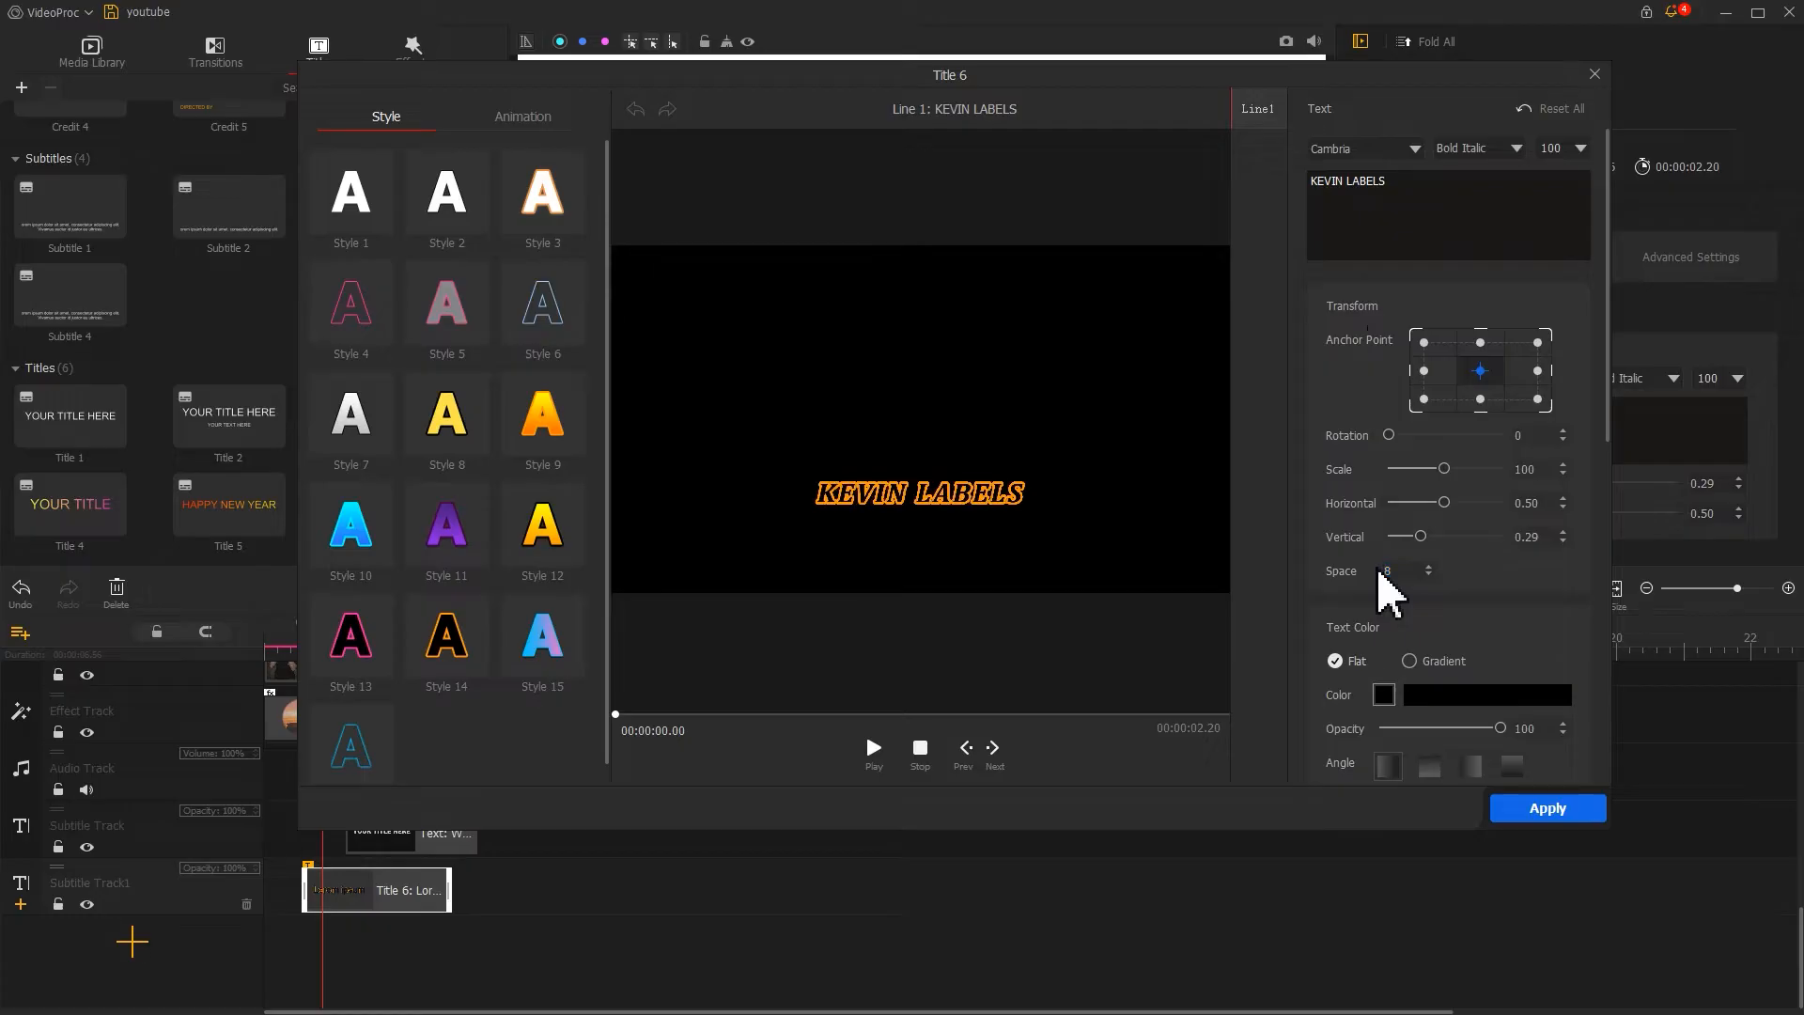
Apply the Clip Down Roll animation over 470 ms to the name title.
{"action": "left_click", "coordinate": [529, 118]}
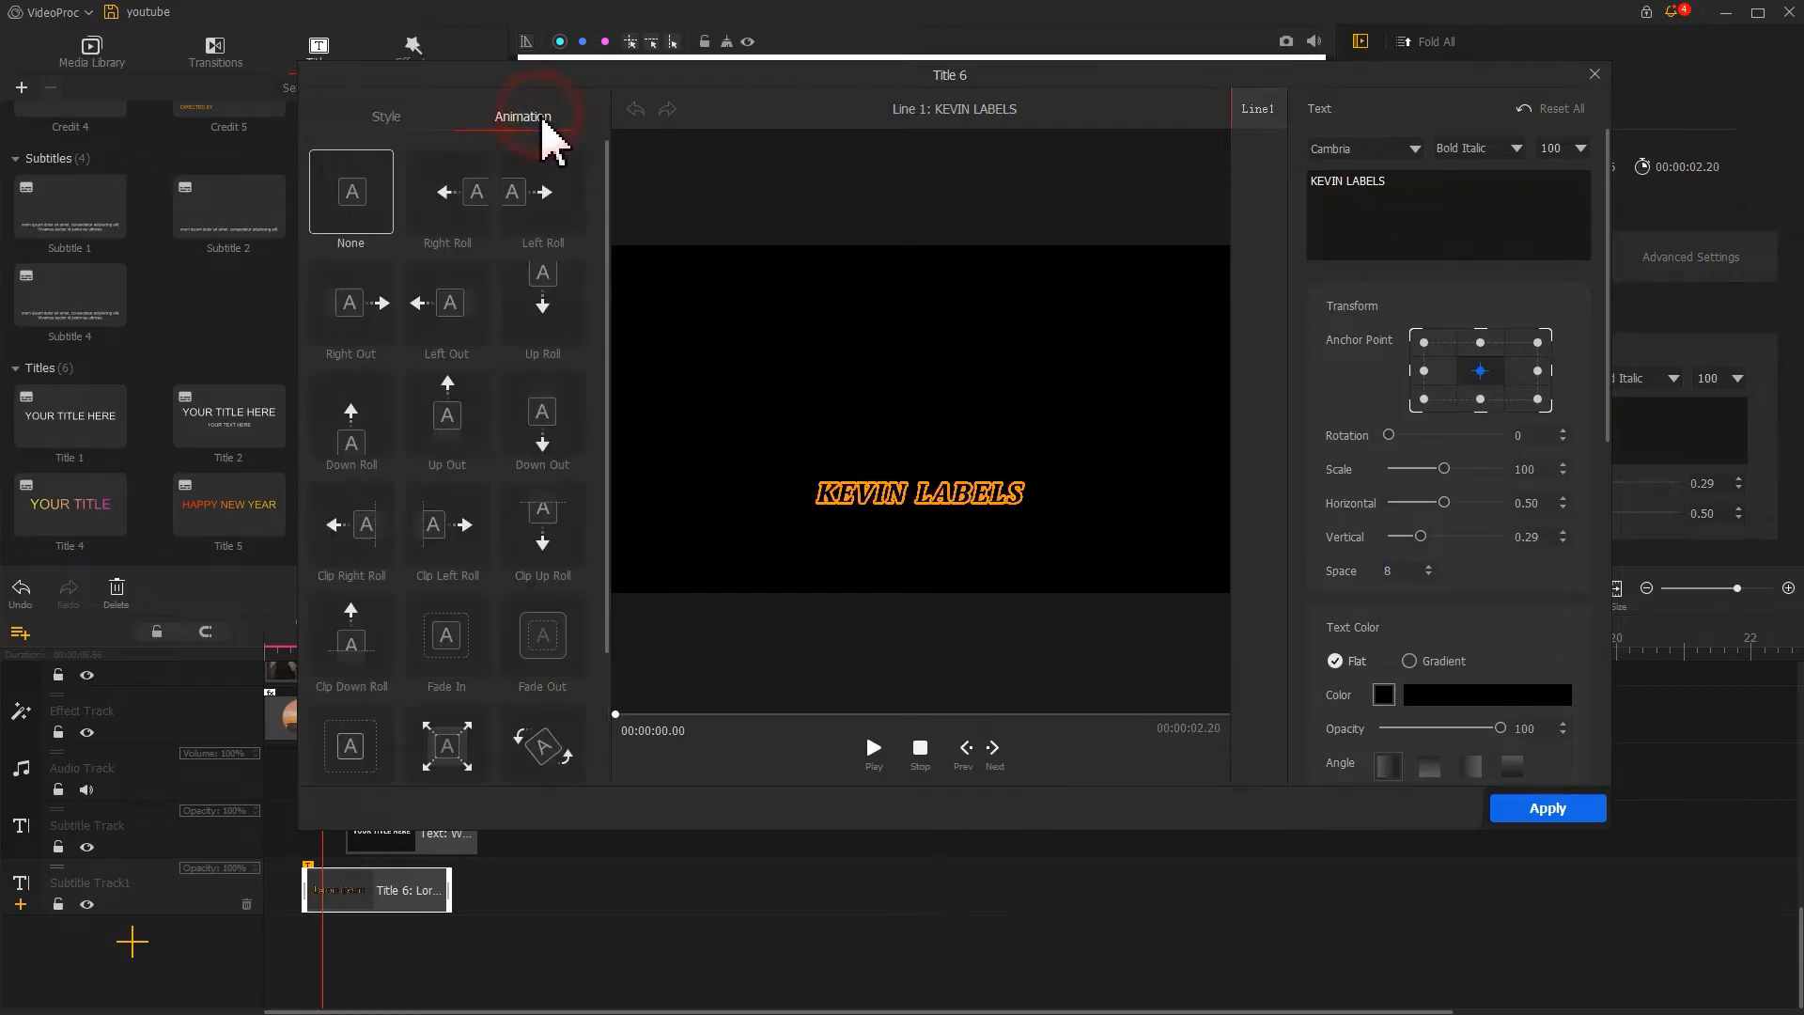
{"action": "left_click", "coordinate": [349, 653]}
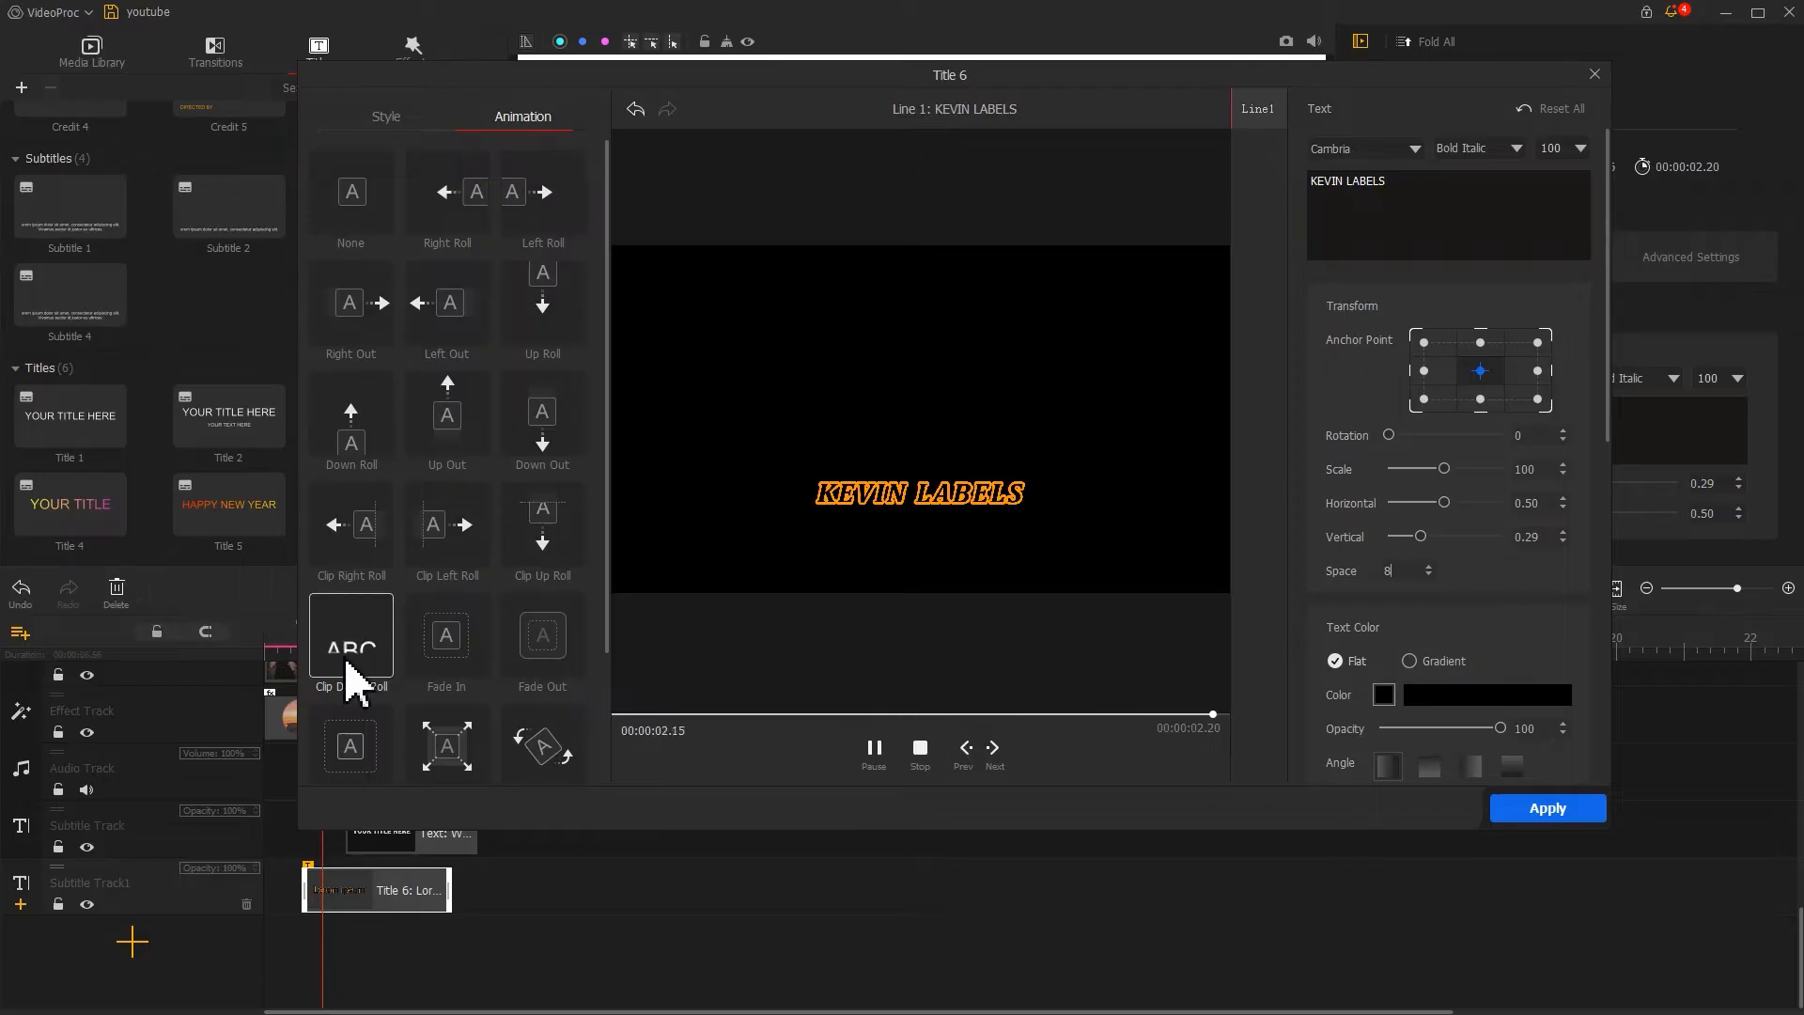
{"action": "left_click_drag", "start_coordinate": [1605, 356], "coordinate": [1585, 700]}
{"action": "left_click", "coordinate": [1414, 640]}
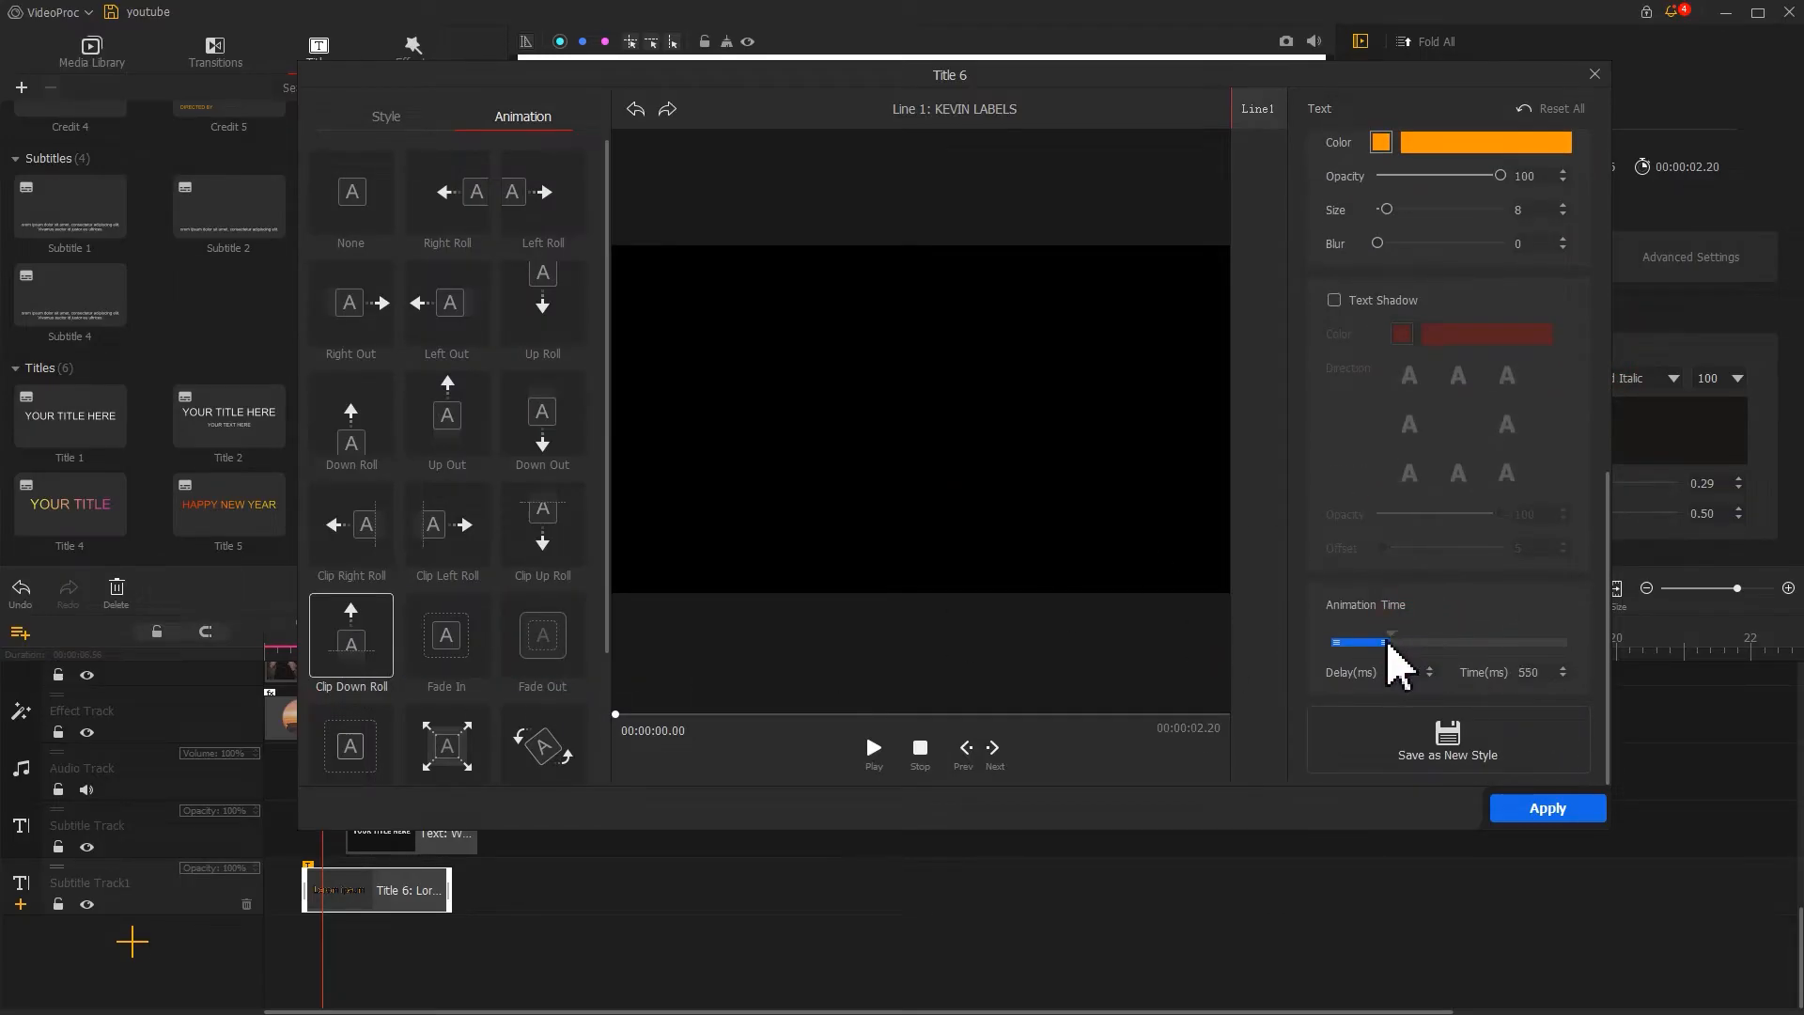
{"action": "left_click", "coordinate": [1560, 808]}
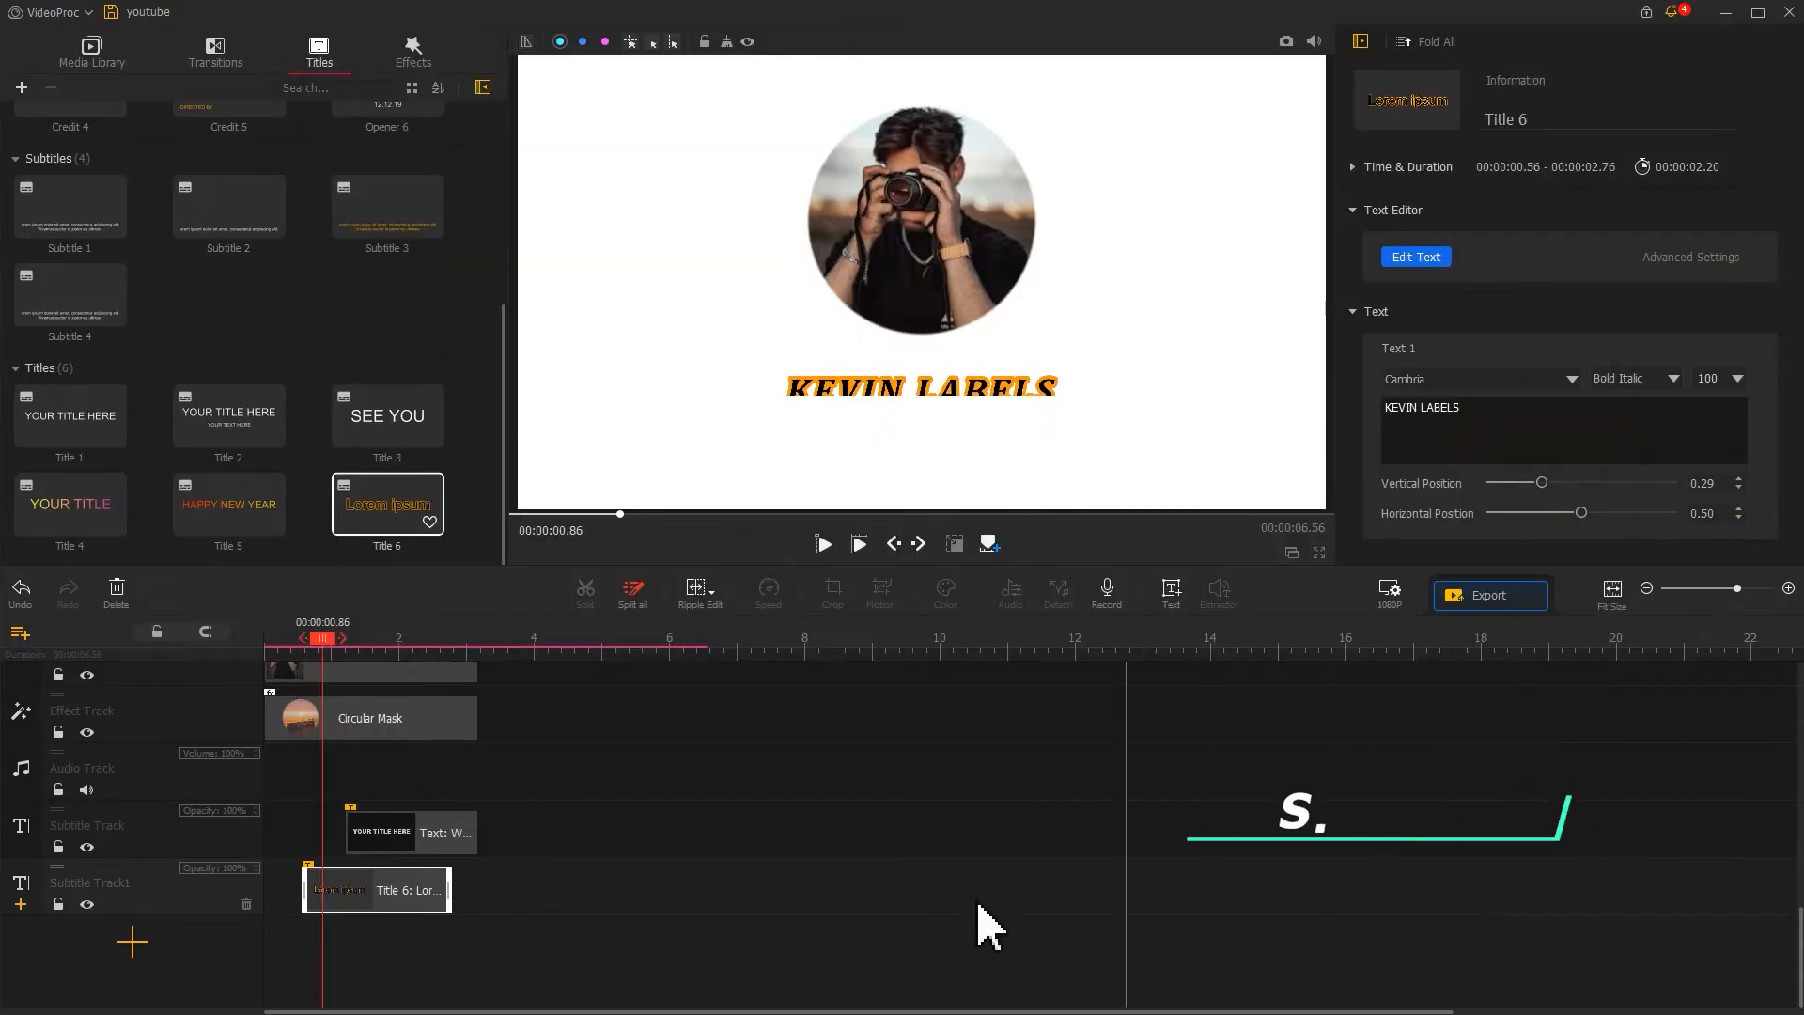
Paste a copy of the KEVIN LABELS title after the original, trimmed to 1.5 seconds.
{"action": "left_click", "coordinate": [440, 893]}
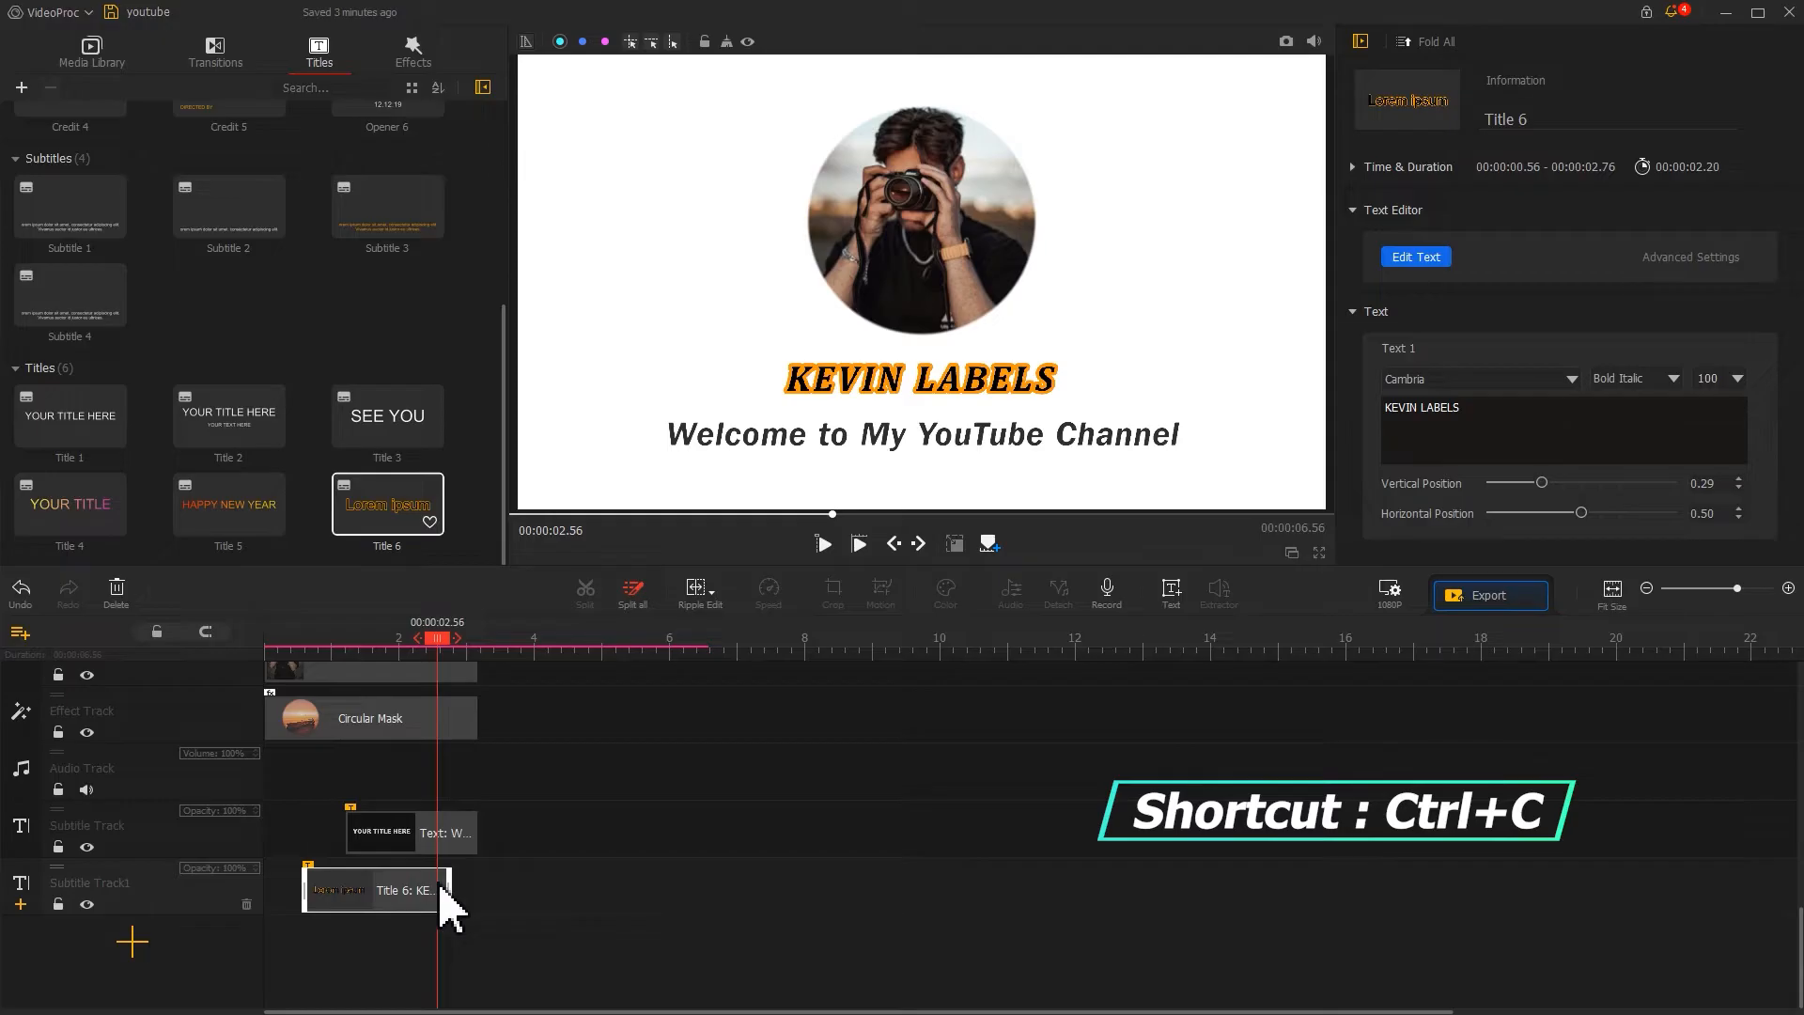
{"action": "left_click", "coordinate": [460, 646]}
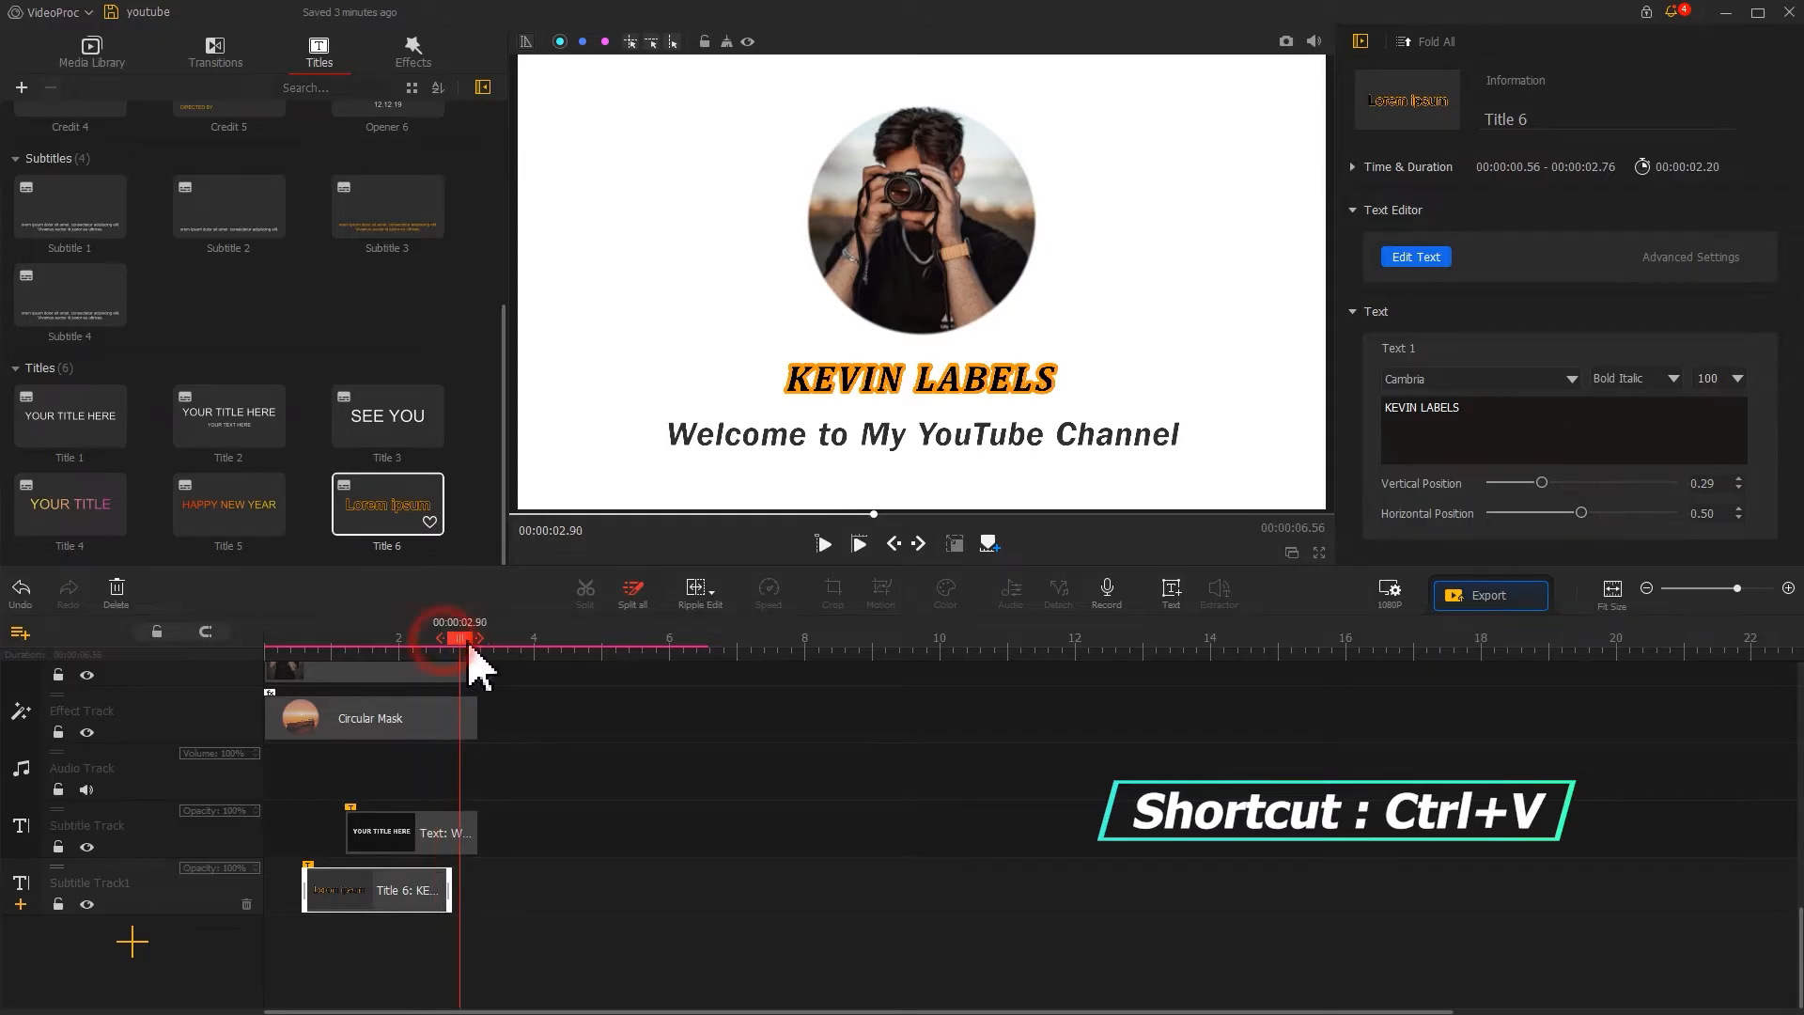
{"action": "key", "text": "ctrl+v"}
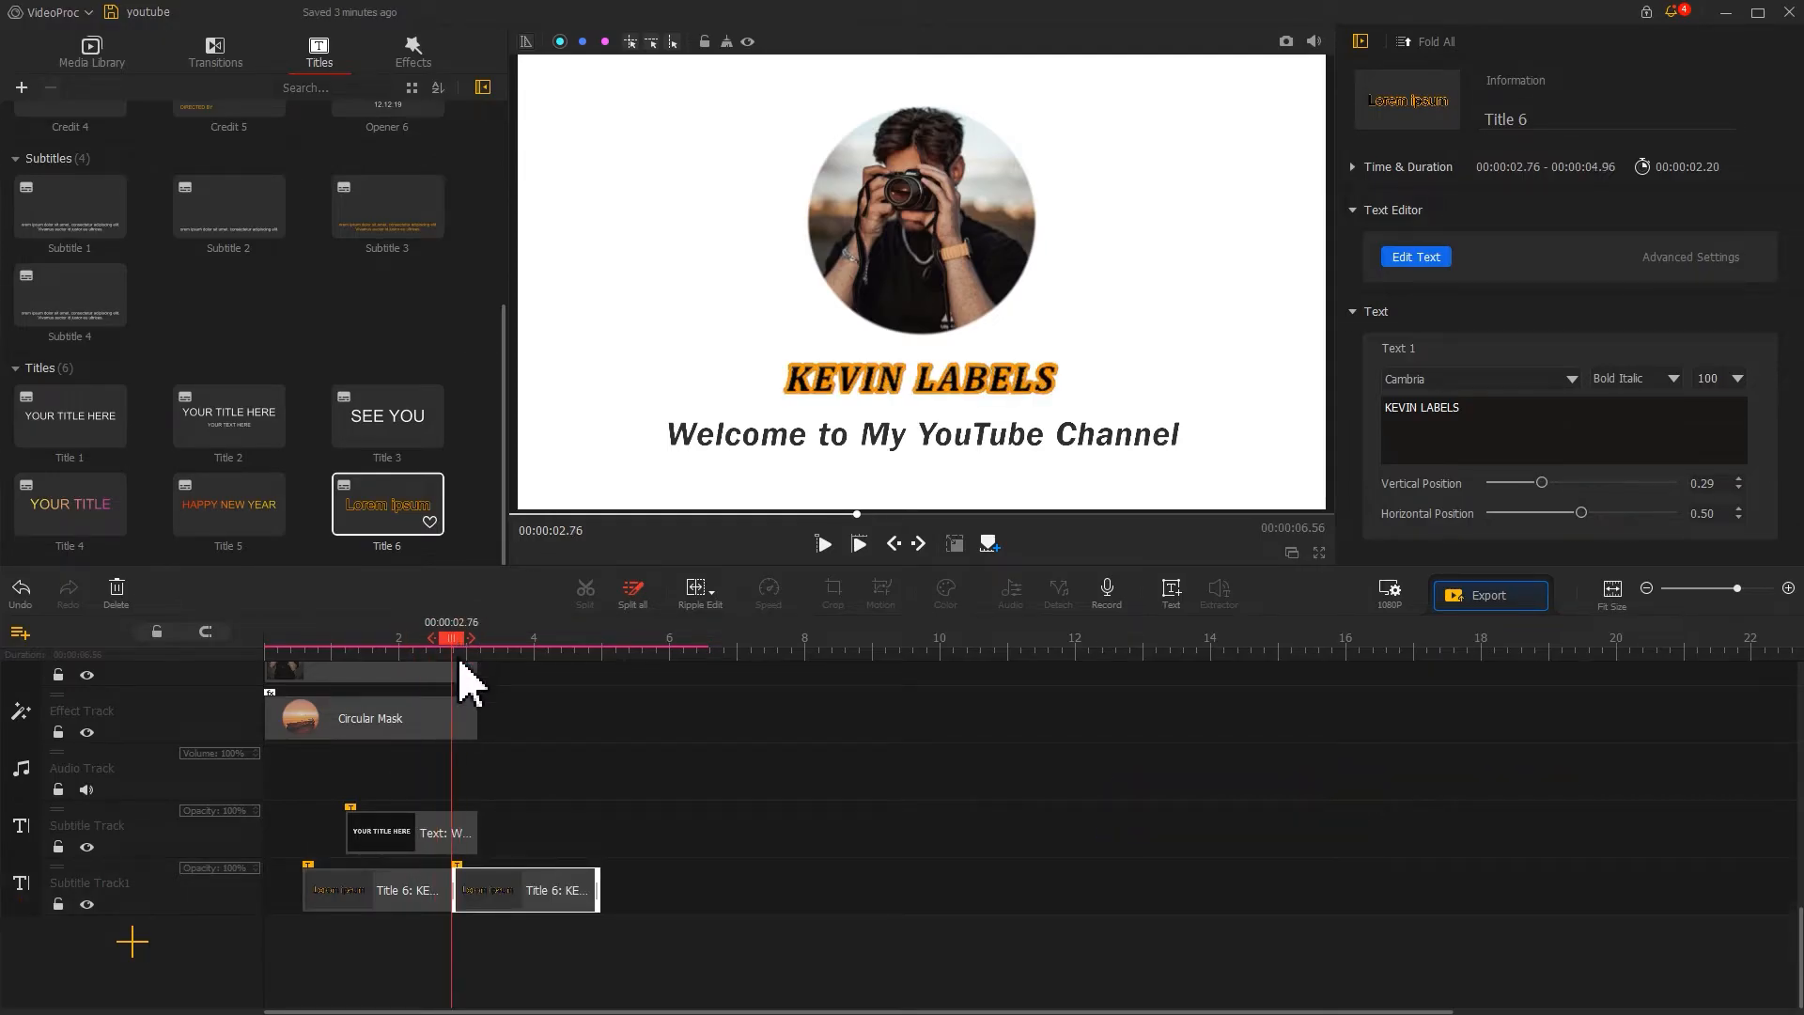
{"action": "left_click_drag", "start_coordinate": [599, 890], "coordinate": [552, 890]}
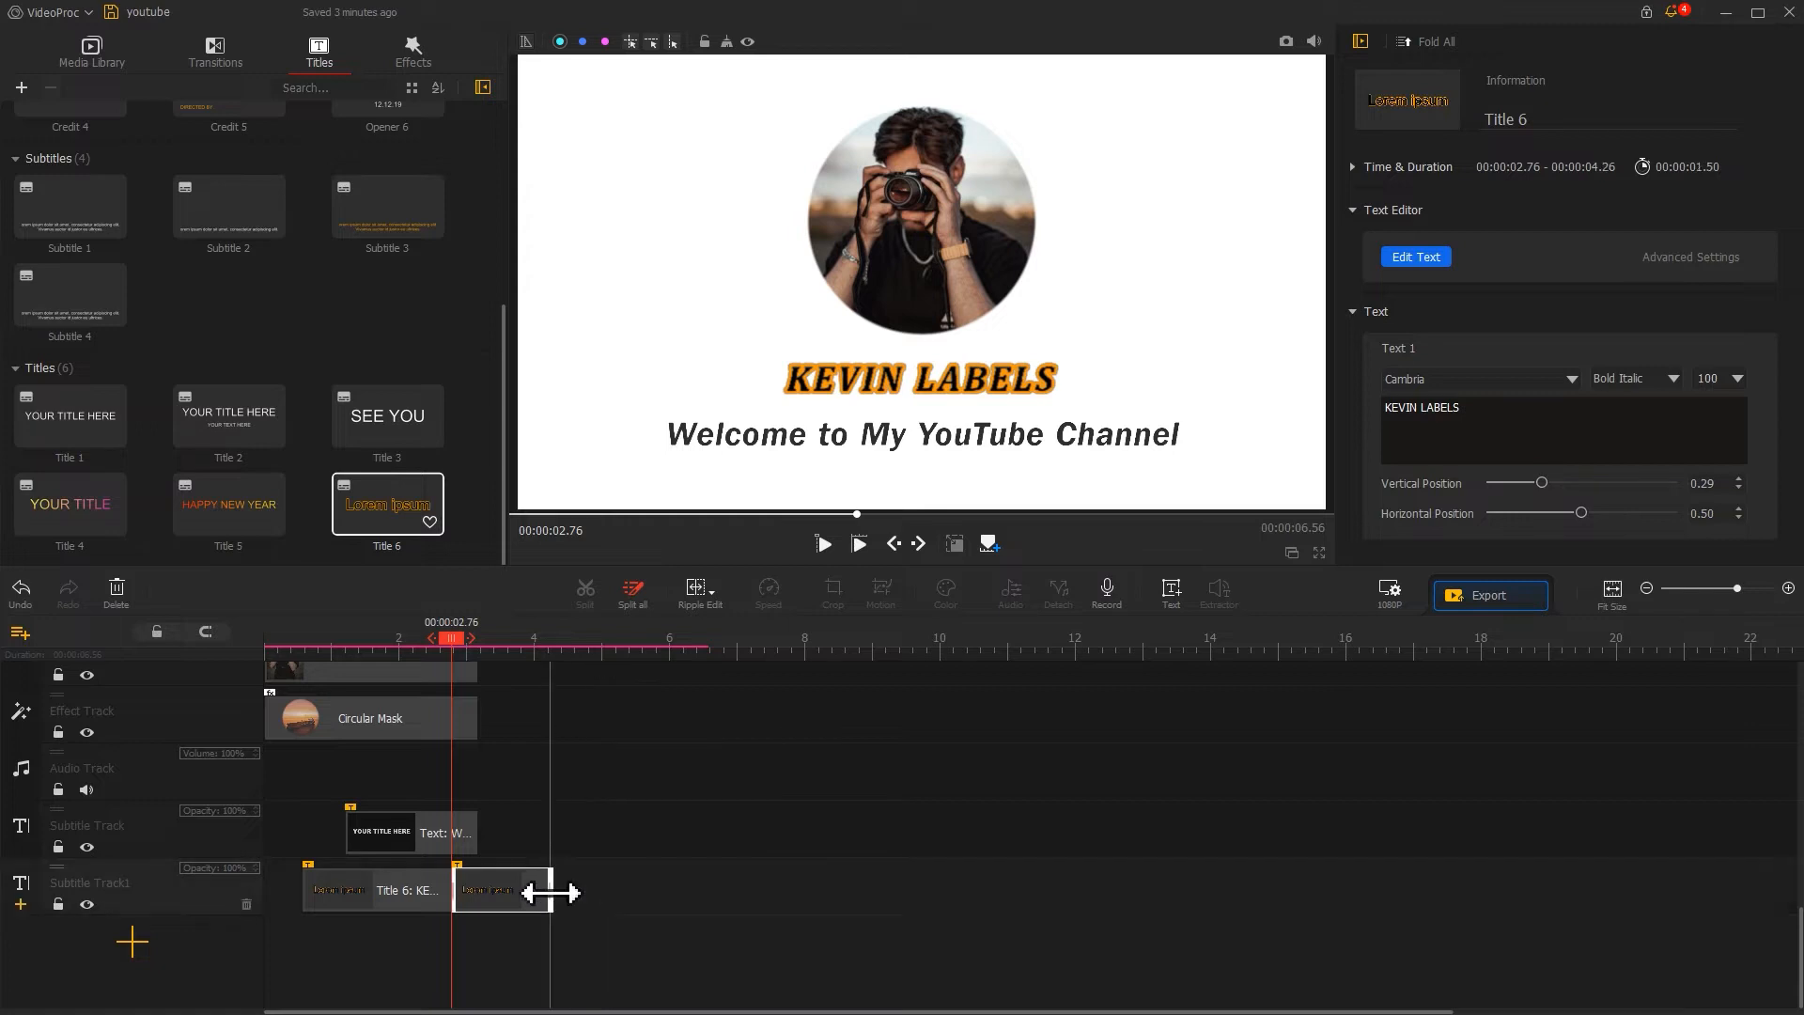
Give the copied name title a Fade Out animation of 490 ms.
{"action": "left_click", "coordinate": [1412, 258]}
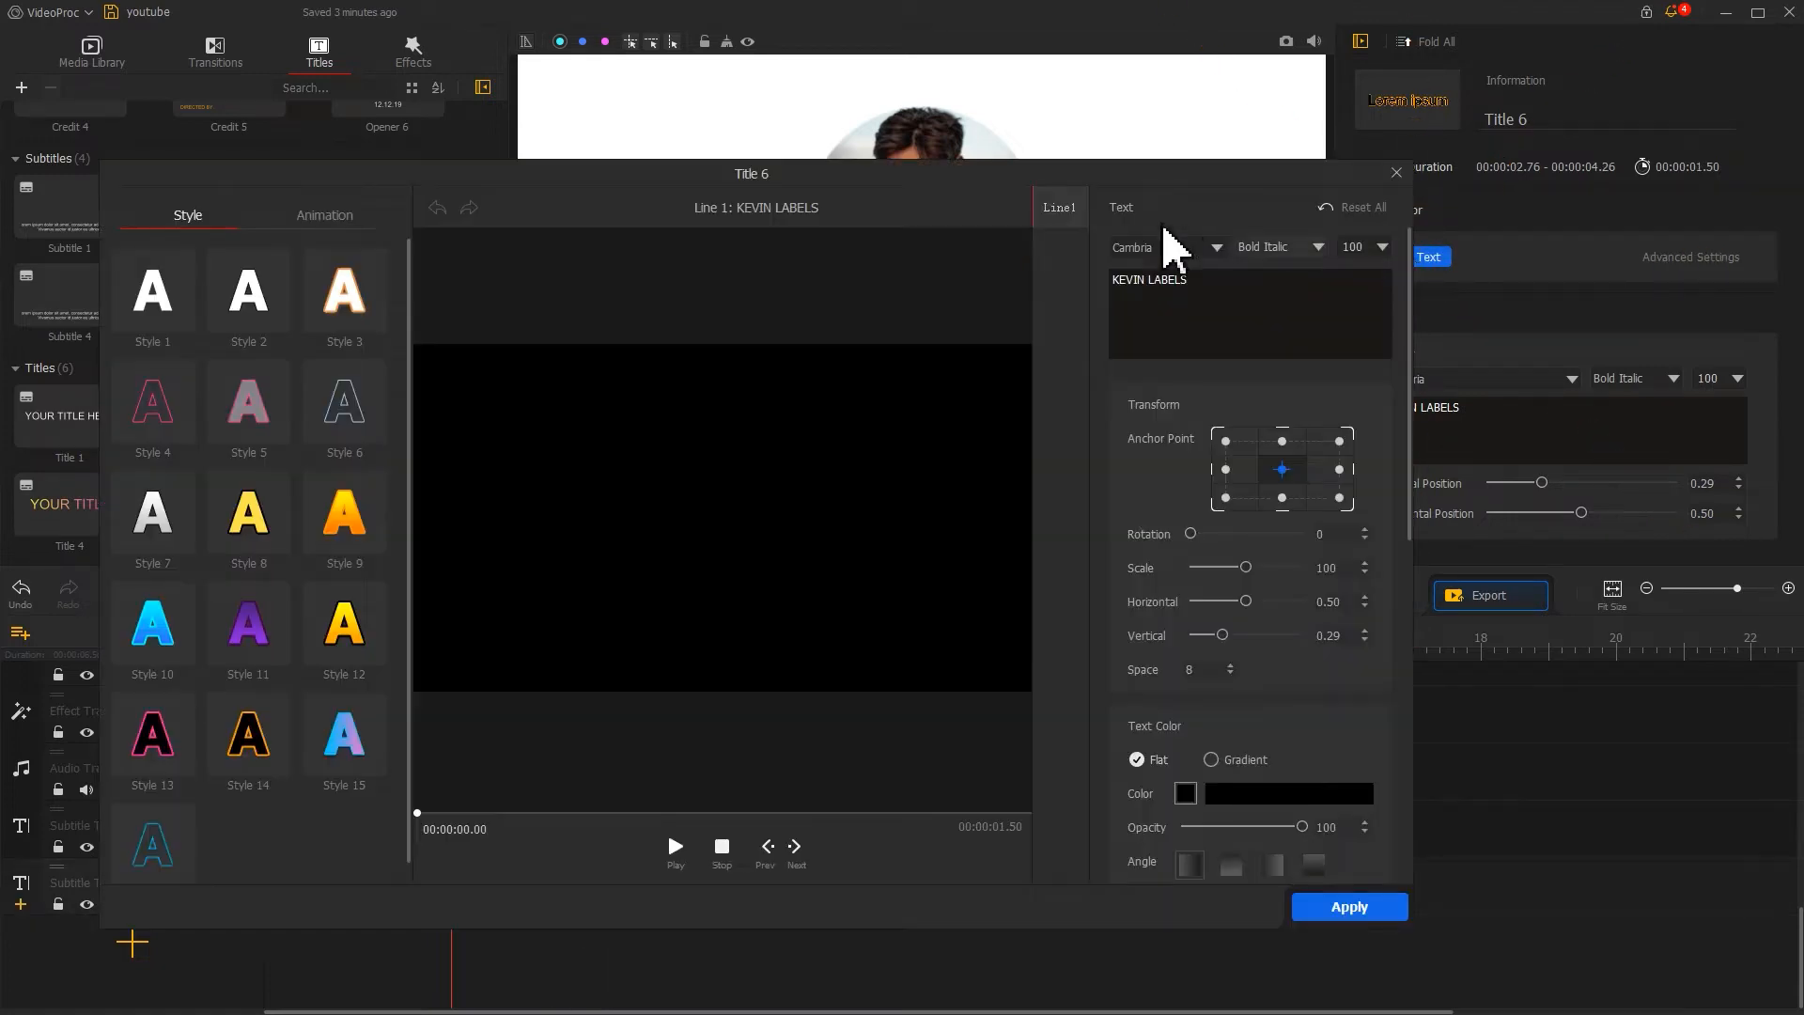
{"action": "left_click_drag", "start_coordinate": [1099, 175], "coordinate": [1321, 107]}
{"action": "left_click", "coordinate": [562, 152]}
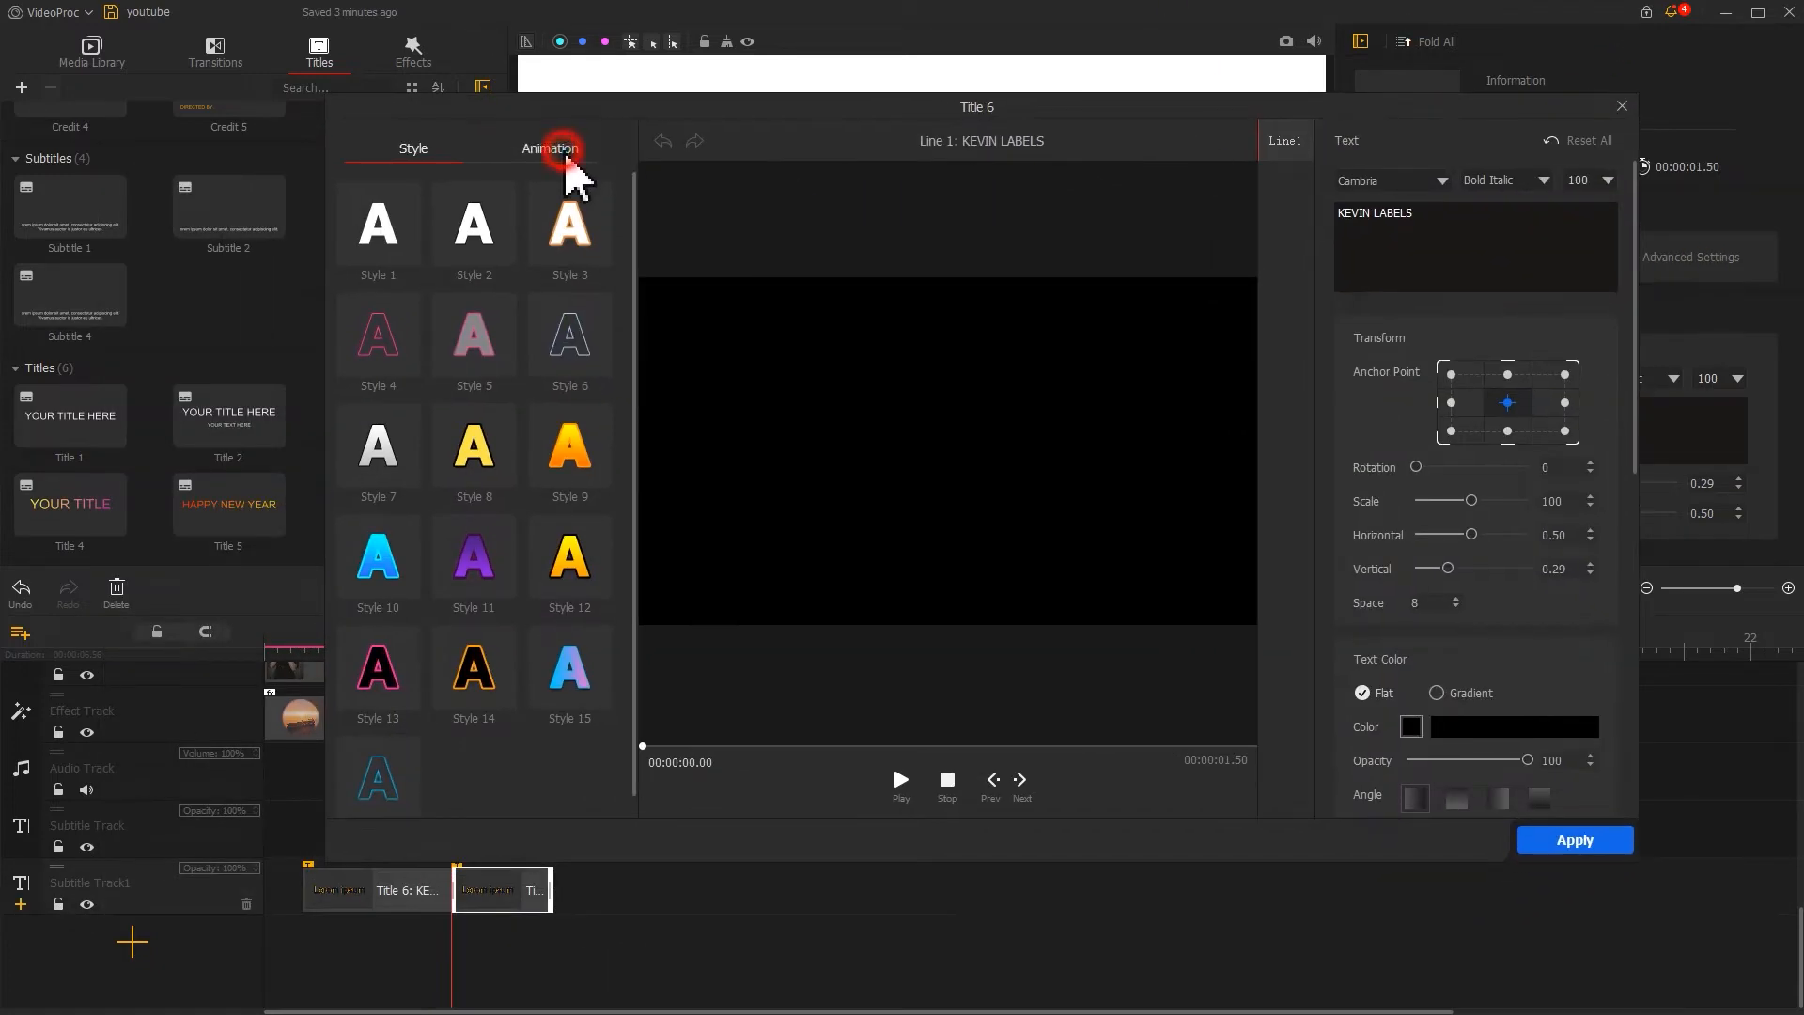
{"action": "left_click", "coordinate": [386, 230]}
{"action": "left_click", "coordinate": [571, 671]}
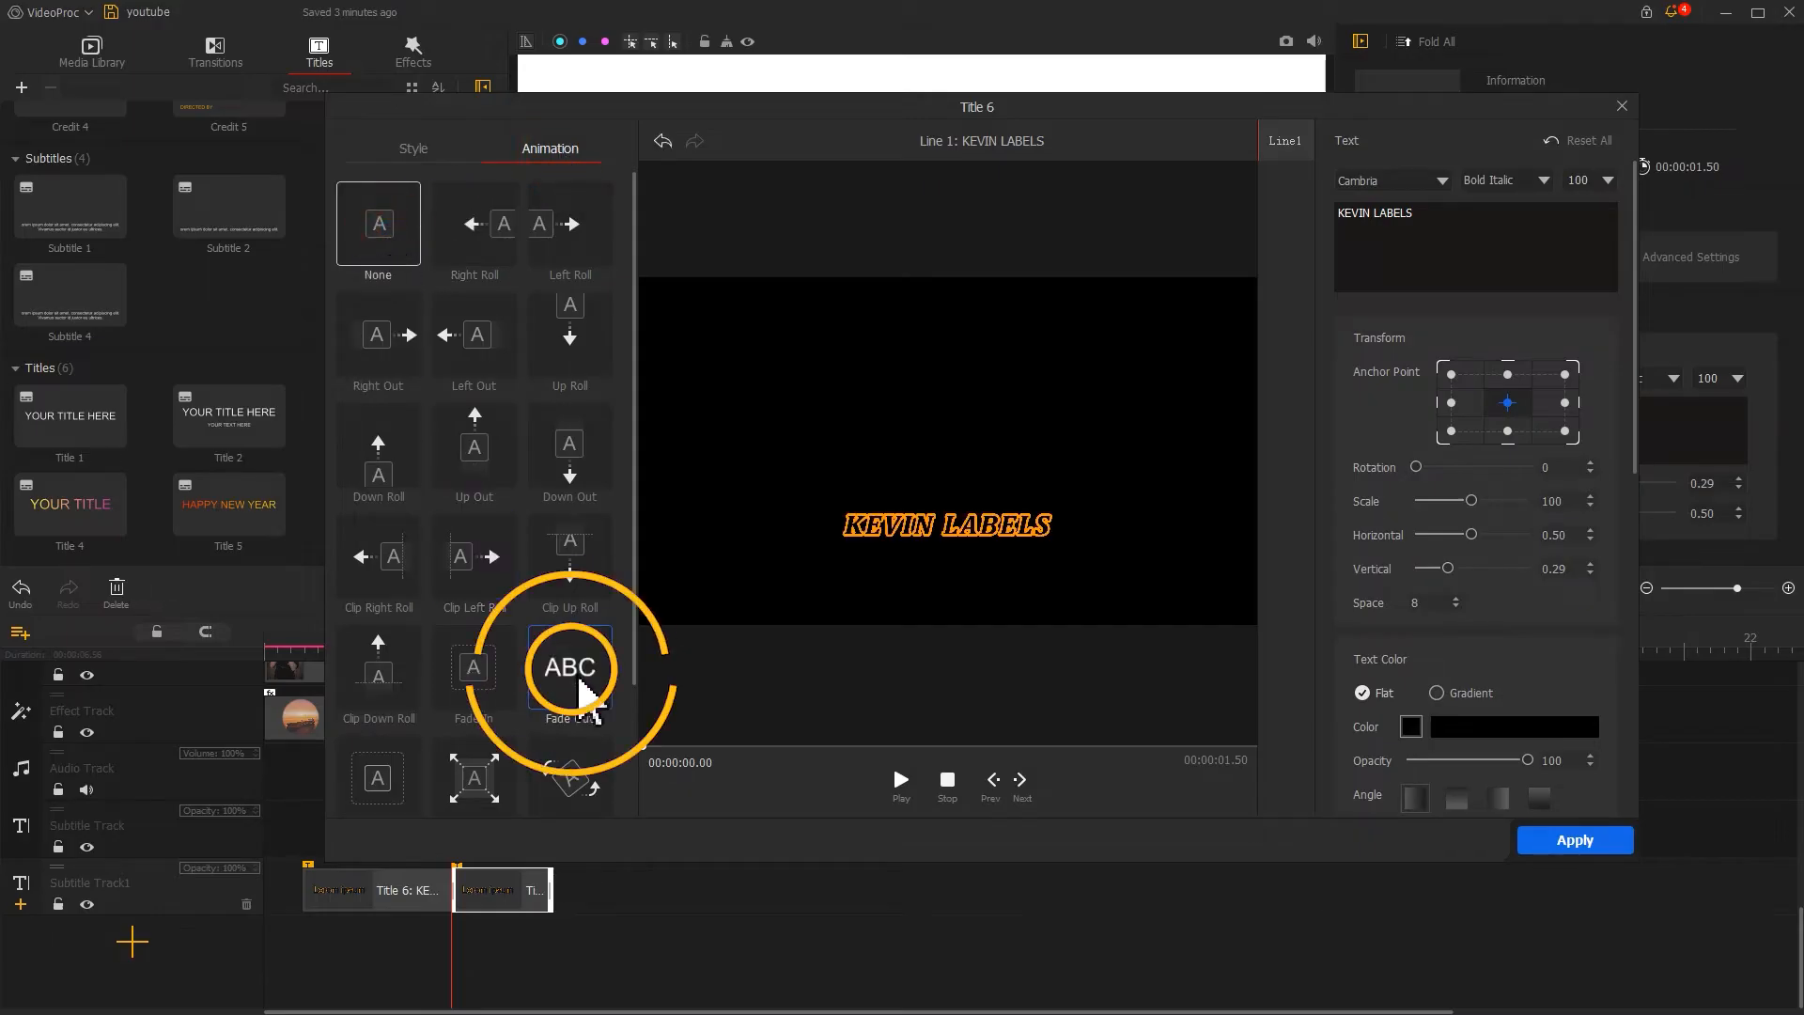
{"action": "left_click_drag", "start_coordinate": [1634, 451], "coordinate": [1603, 818]}
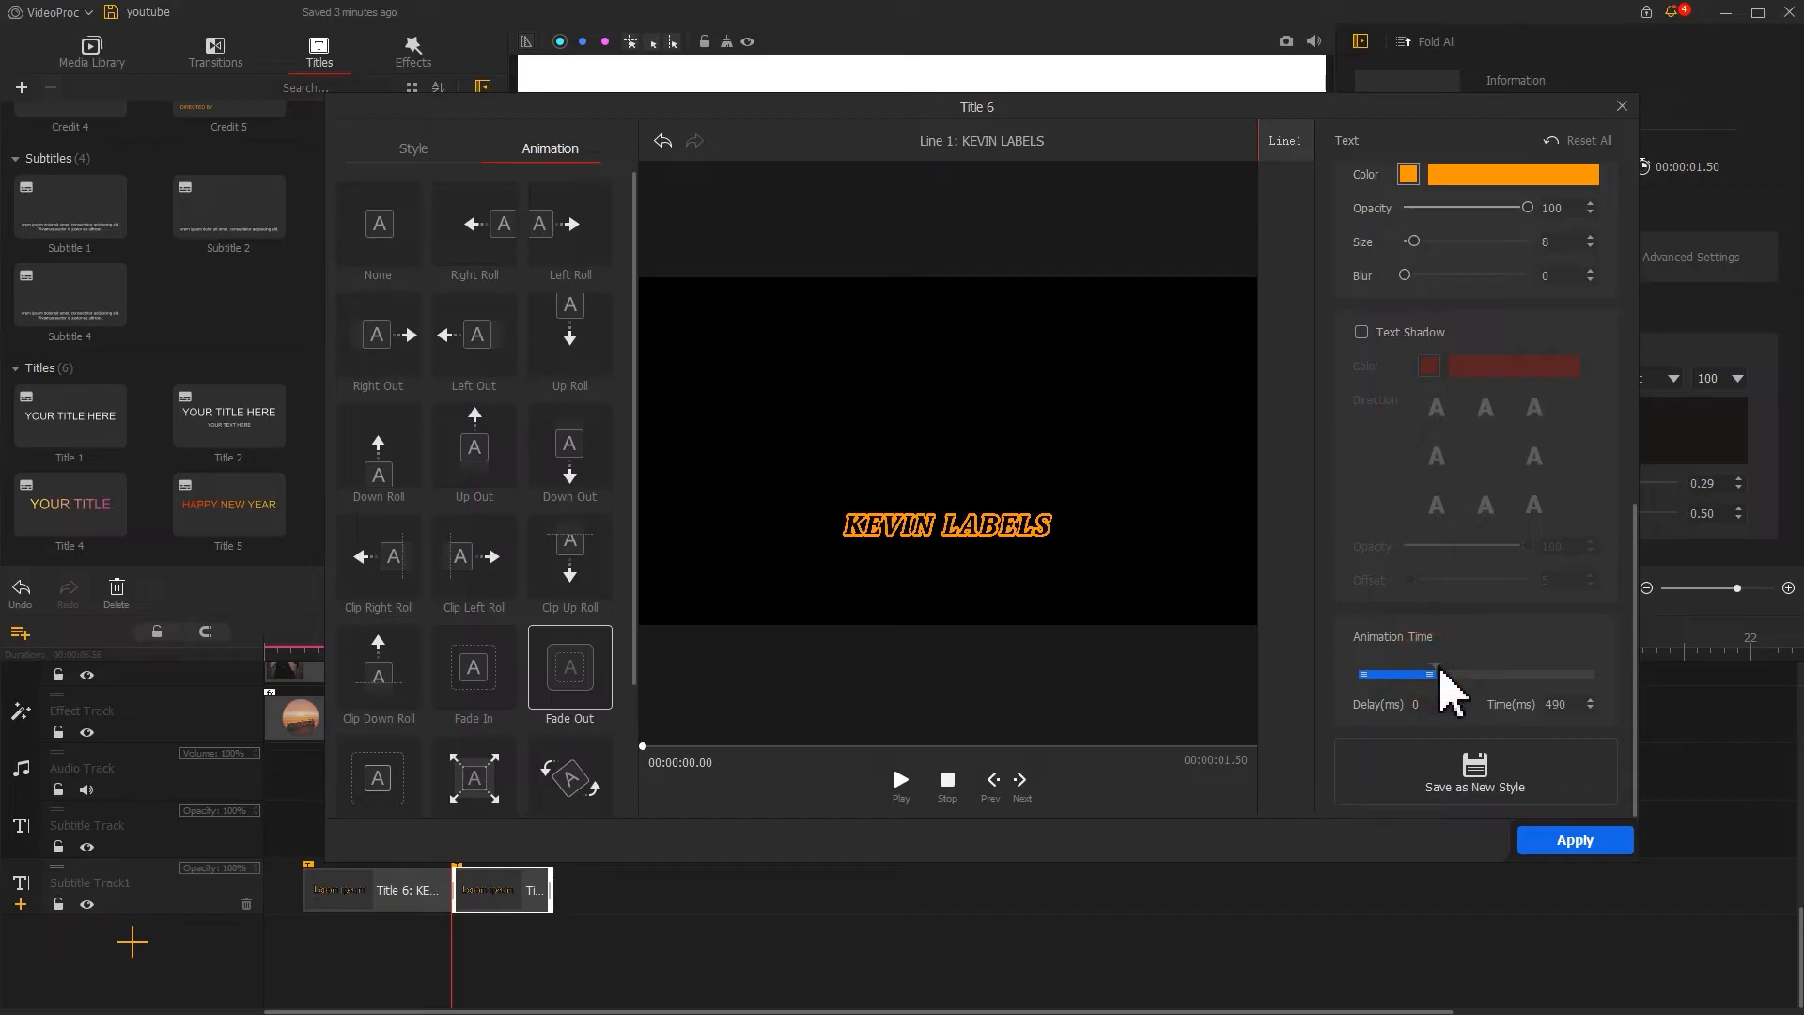
{"action": "left_click", "coordinate": [1576, 841]}
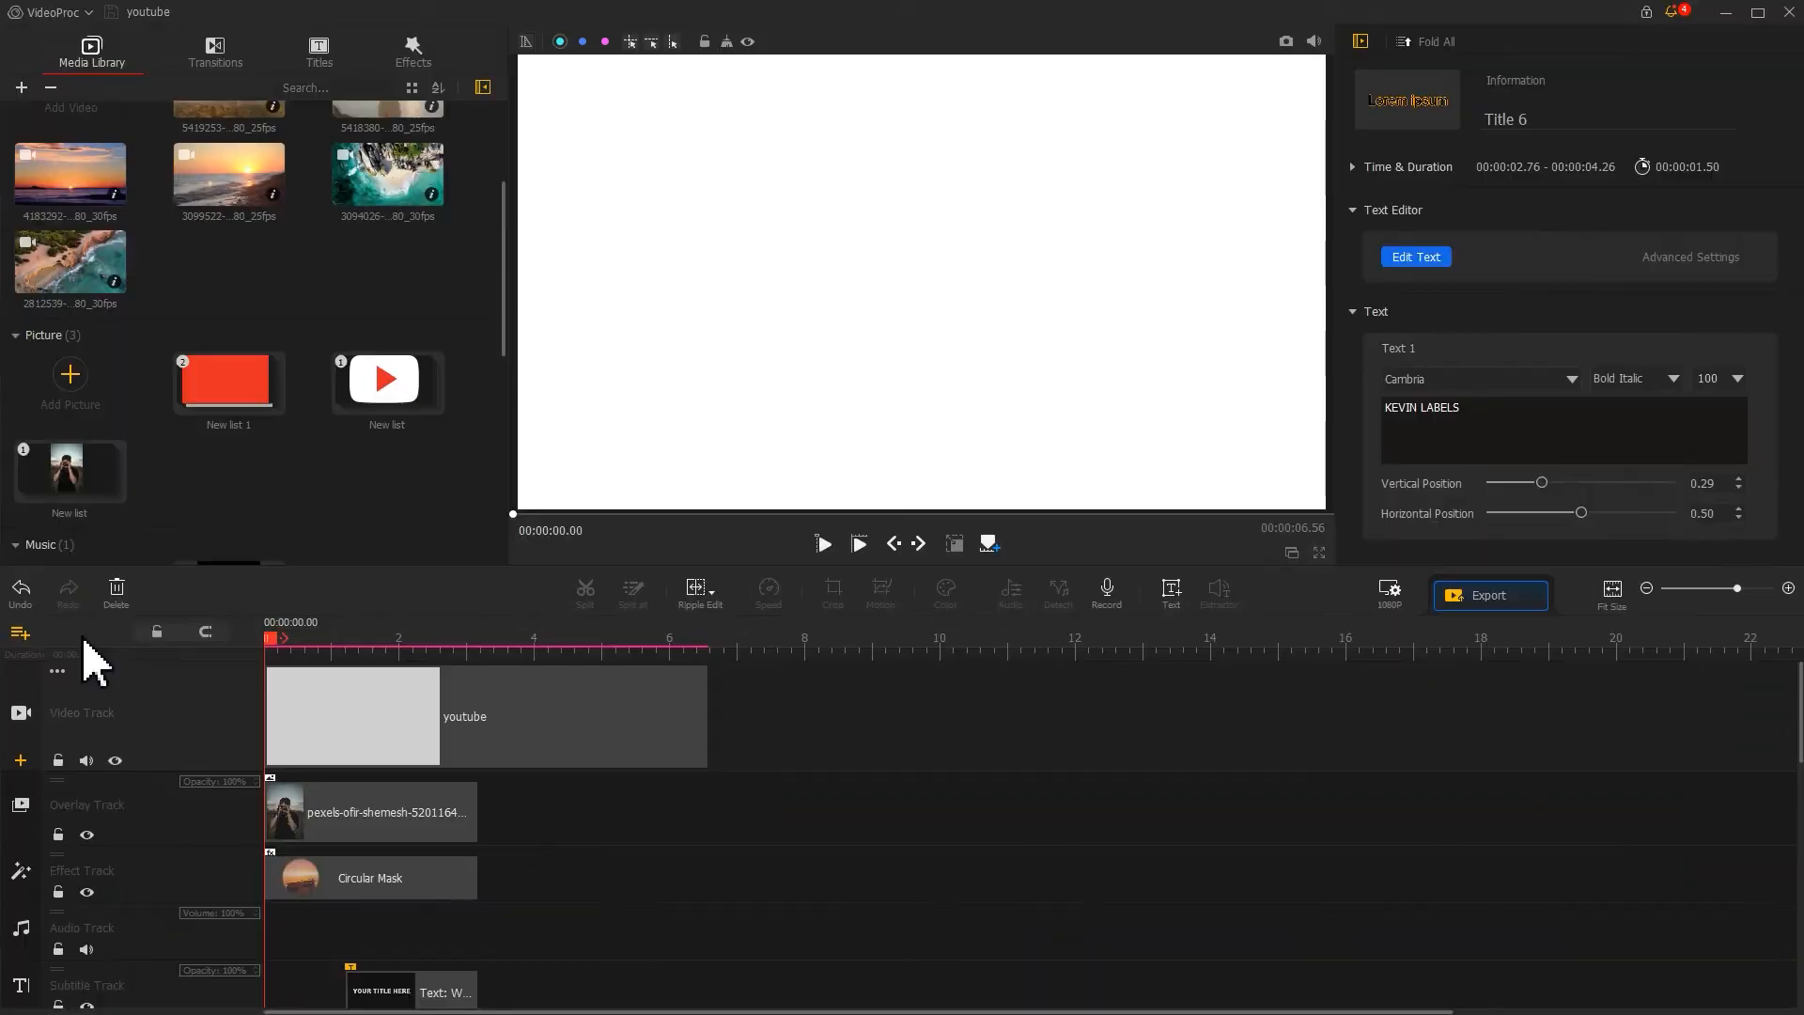
Add overlay tracks and place the 2812539 beach clip on Overlay Track1 at 2.63 s.
{"action": "left_click", "coordinate": [19, 632]}
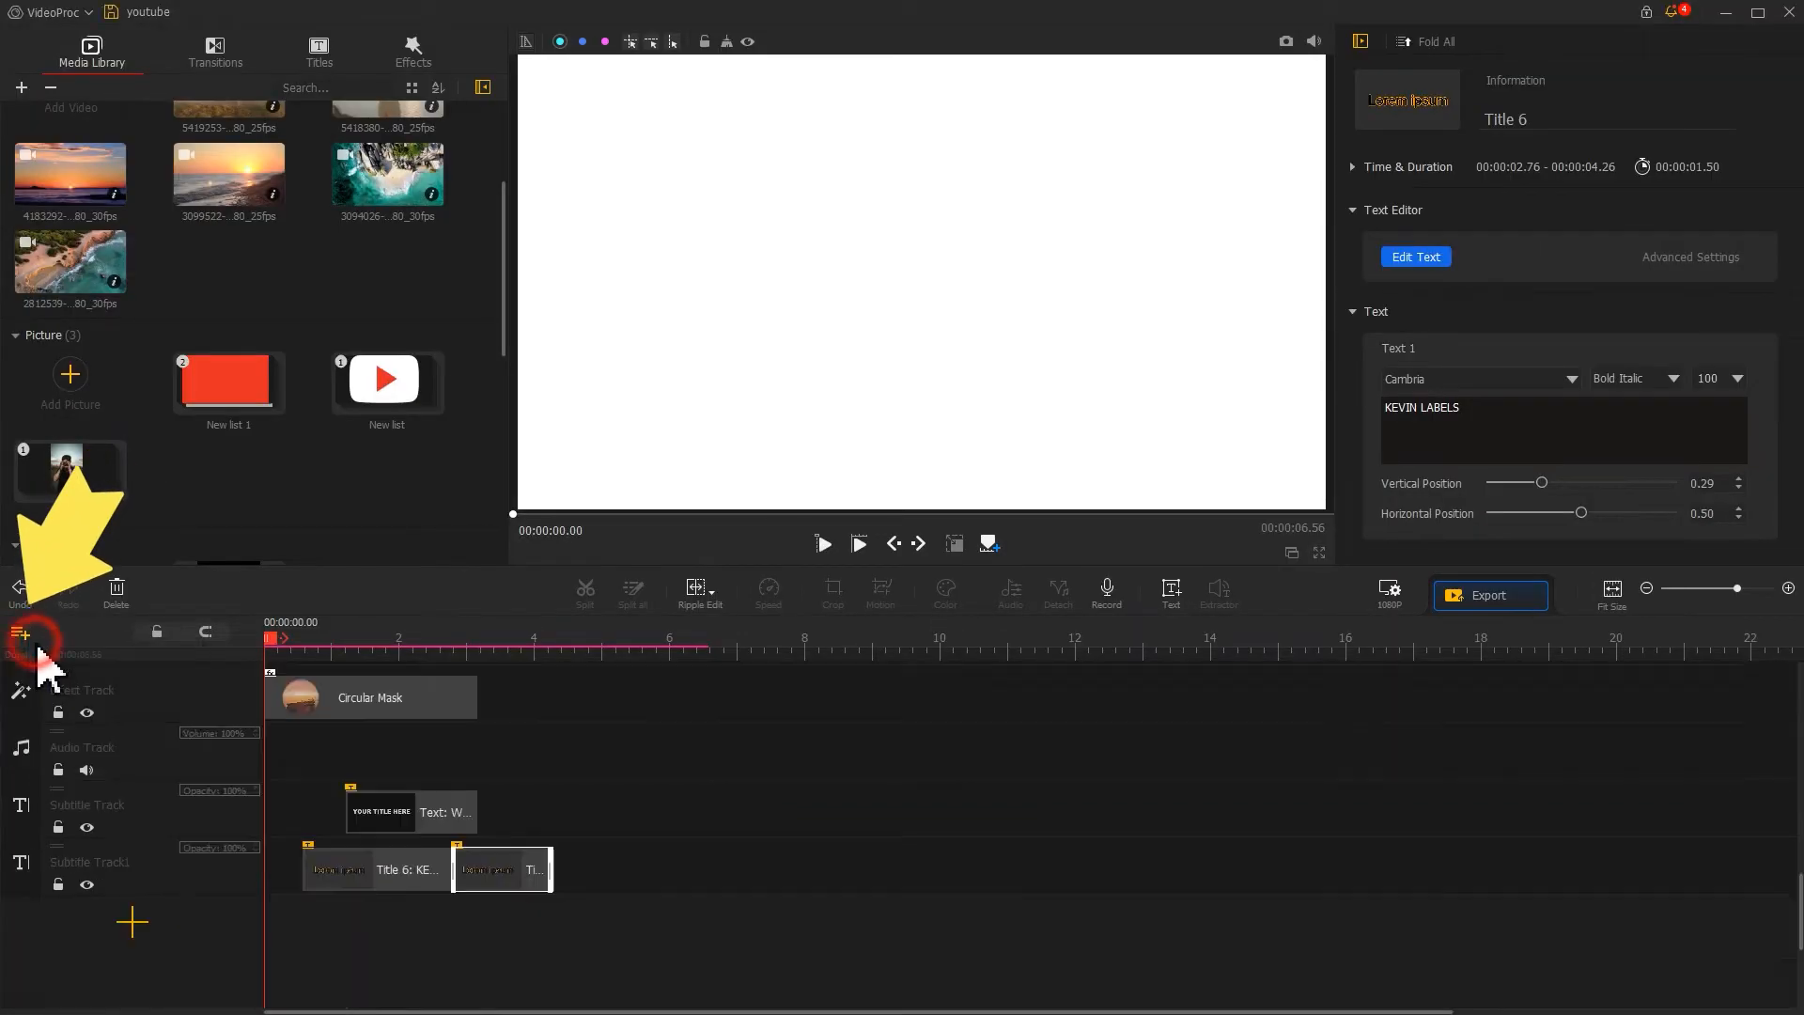
{"action": "left_click", "coordinate": [46, 645]}
{"action": "left_click", "coordinate": [23, 633]}
{"action": "left_click", "coordinate": [48, 647]}
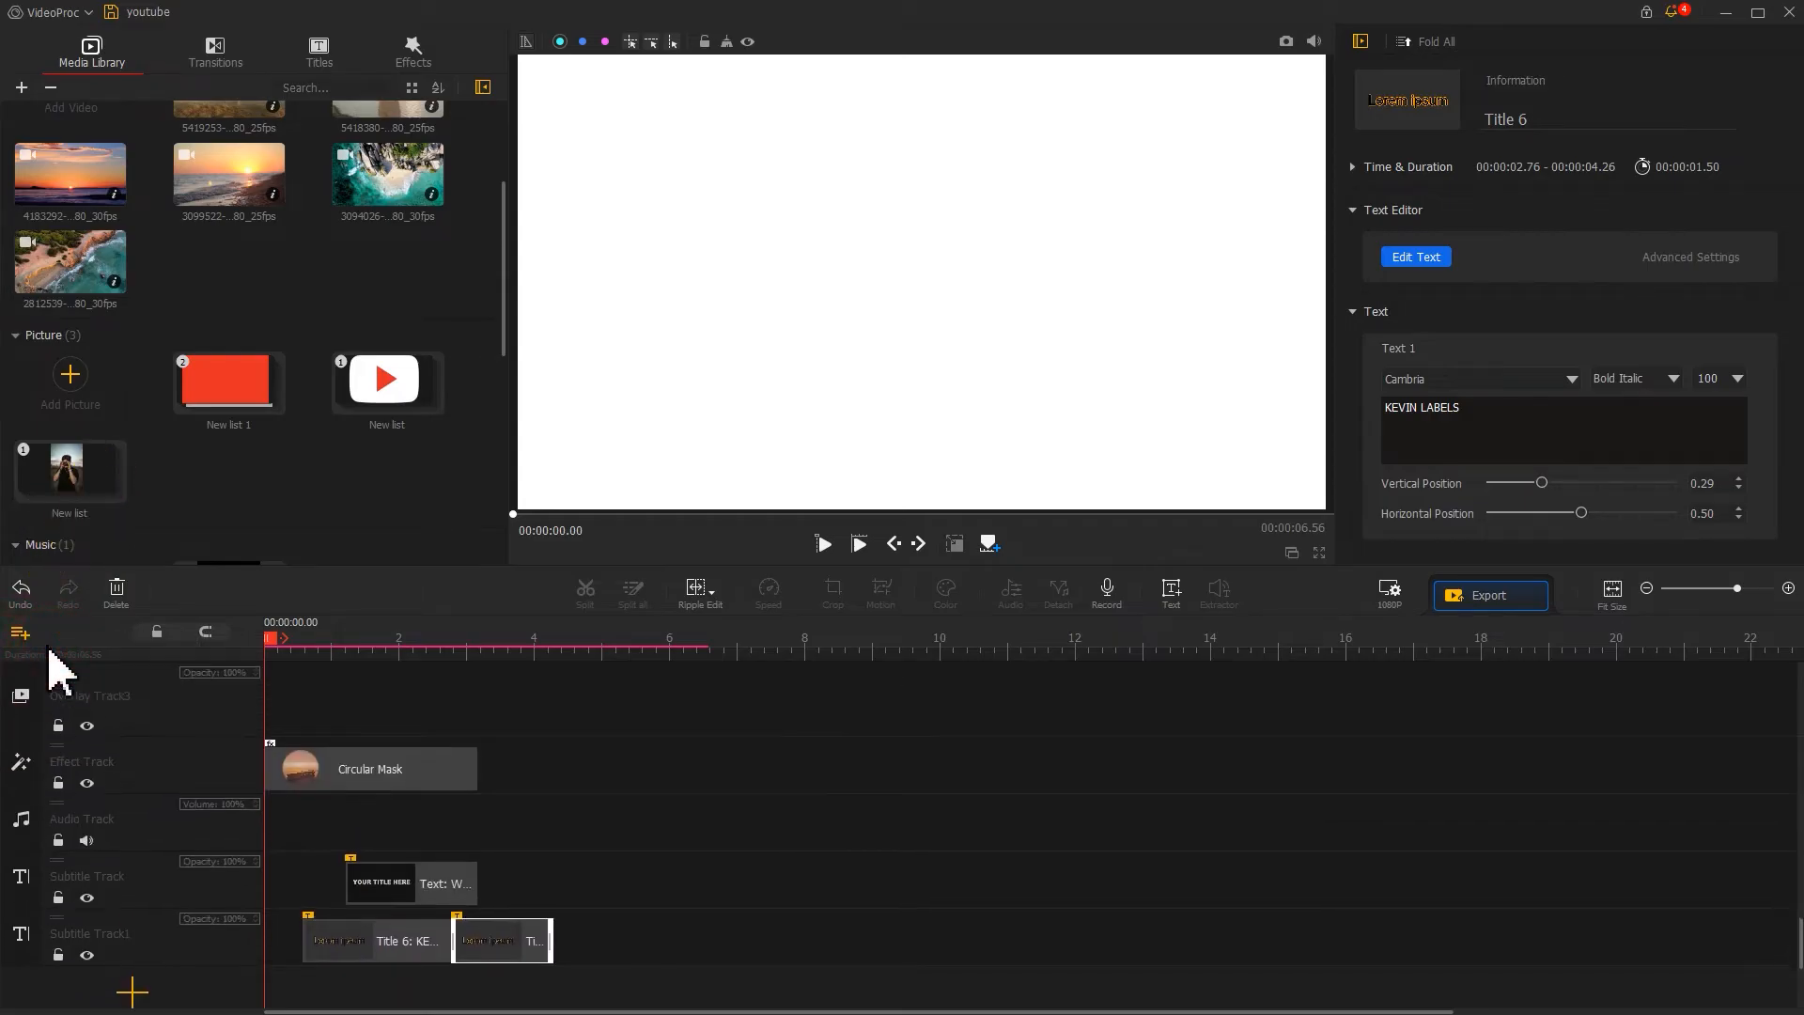
{"action": "scroll", "coordinate": [475, 798], "scroll_direction": "up", "scroll_amount": 5}
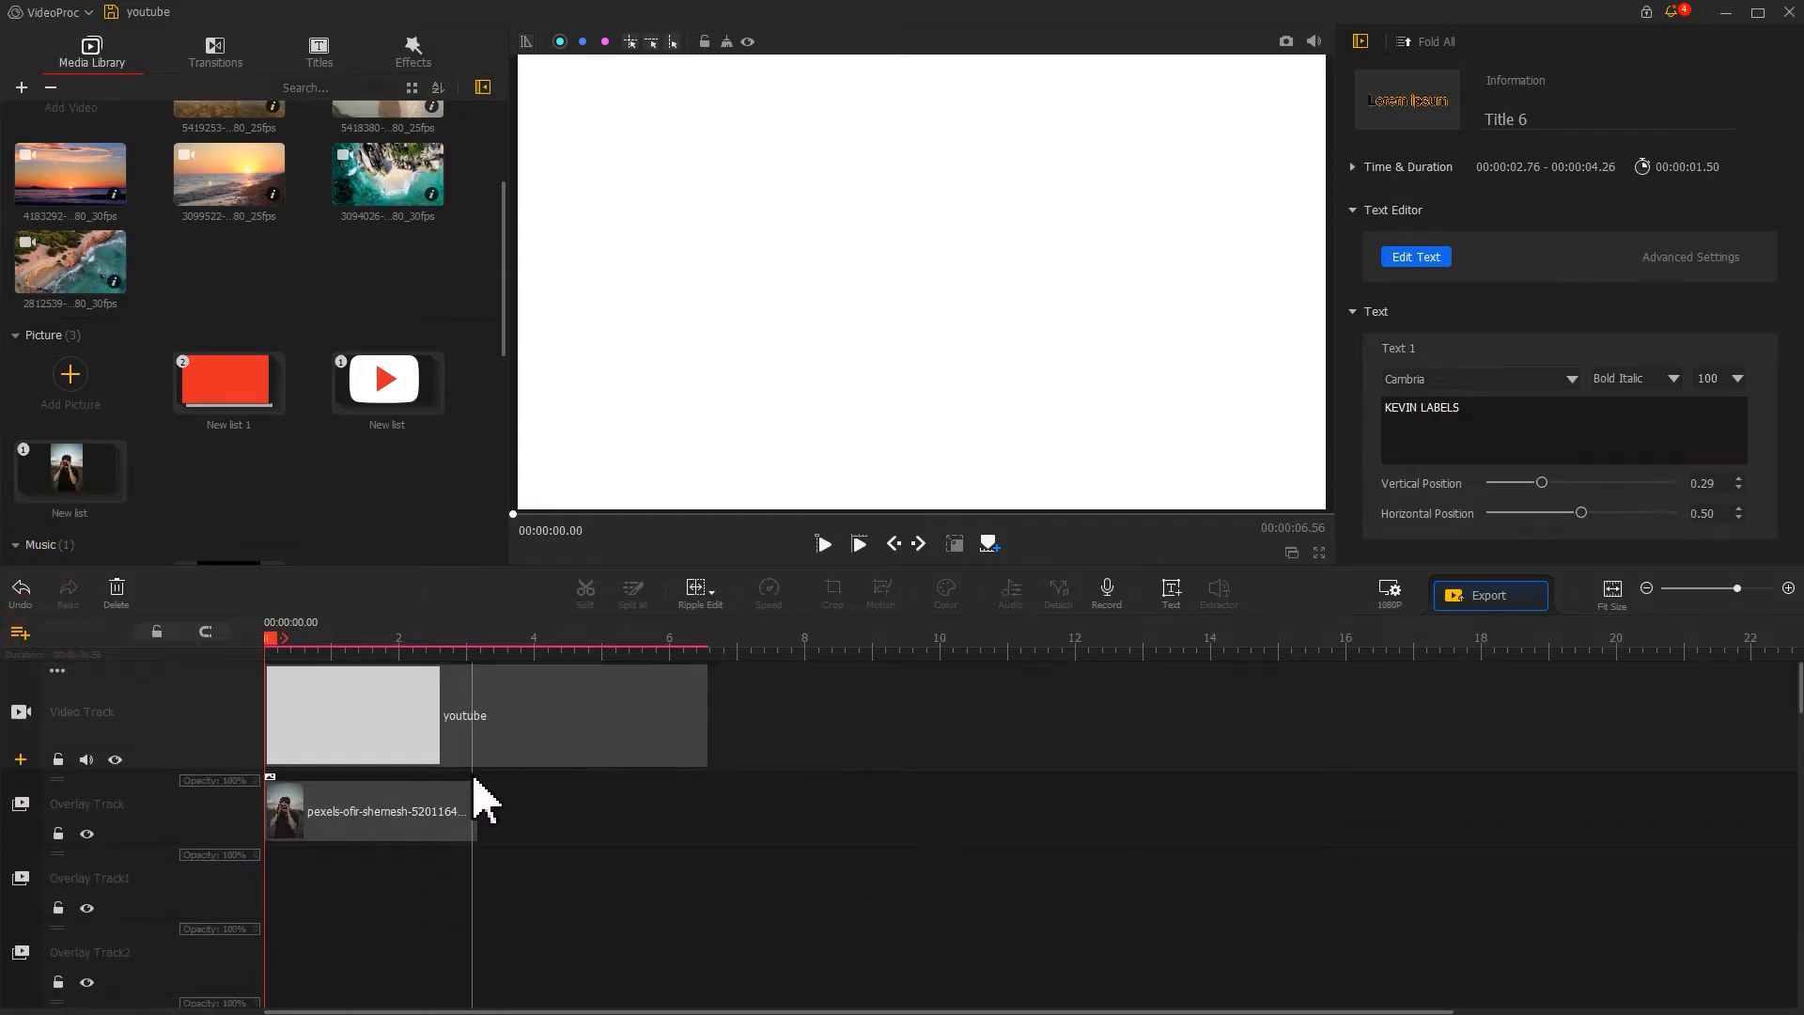
{"action": "left_click", "coordinate": [410, 643]}
{"action": "mouse_move", "coordinate": [411, 642]}
{"action": "left_mouse_down"}
{"action": "mouse_move", "coordinate": [470, 646]}
{"action": "mouse_move", "coordinate": [441, 648]}
{"action": "left_mouse_up"}
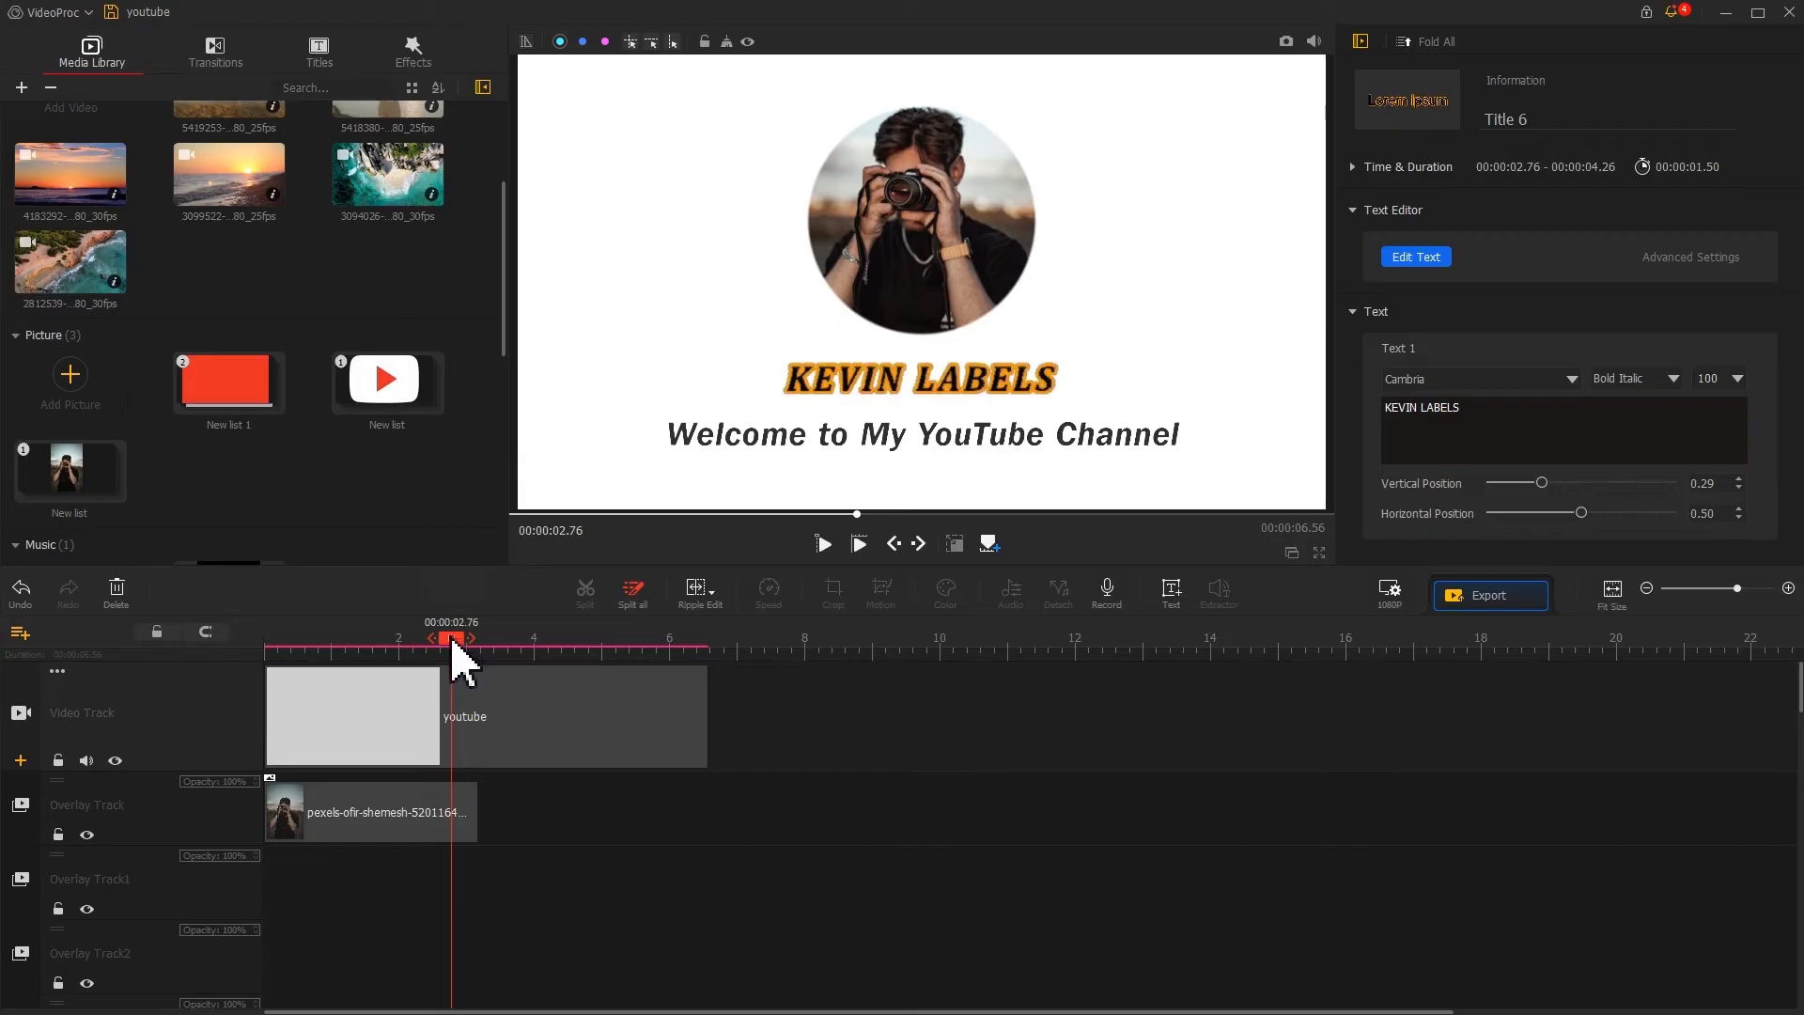
{"action": "left_click_drag", "start_coordinate": [106, 295], "coordinate": [470, 888]}
Cut the beach clip off at 6.56 s and fit it to screen height.
{"action": "left_click", "coordinate": [733, 648]}
{"action": "left_click_drag", "start_coordinate": [735, 647], "coordinate": [707, 646]}
{"action": "left_click", "coordinate": [592, 598]}
{"action": "left_click", "coordinate": [804, 888]}
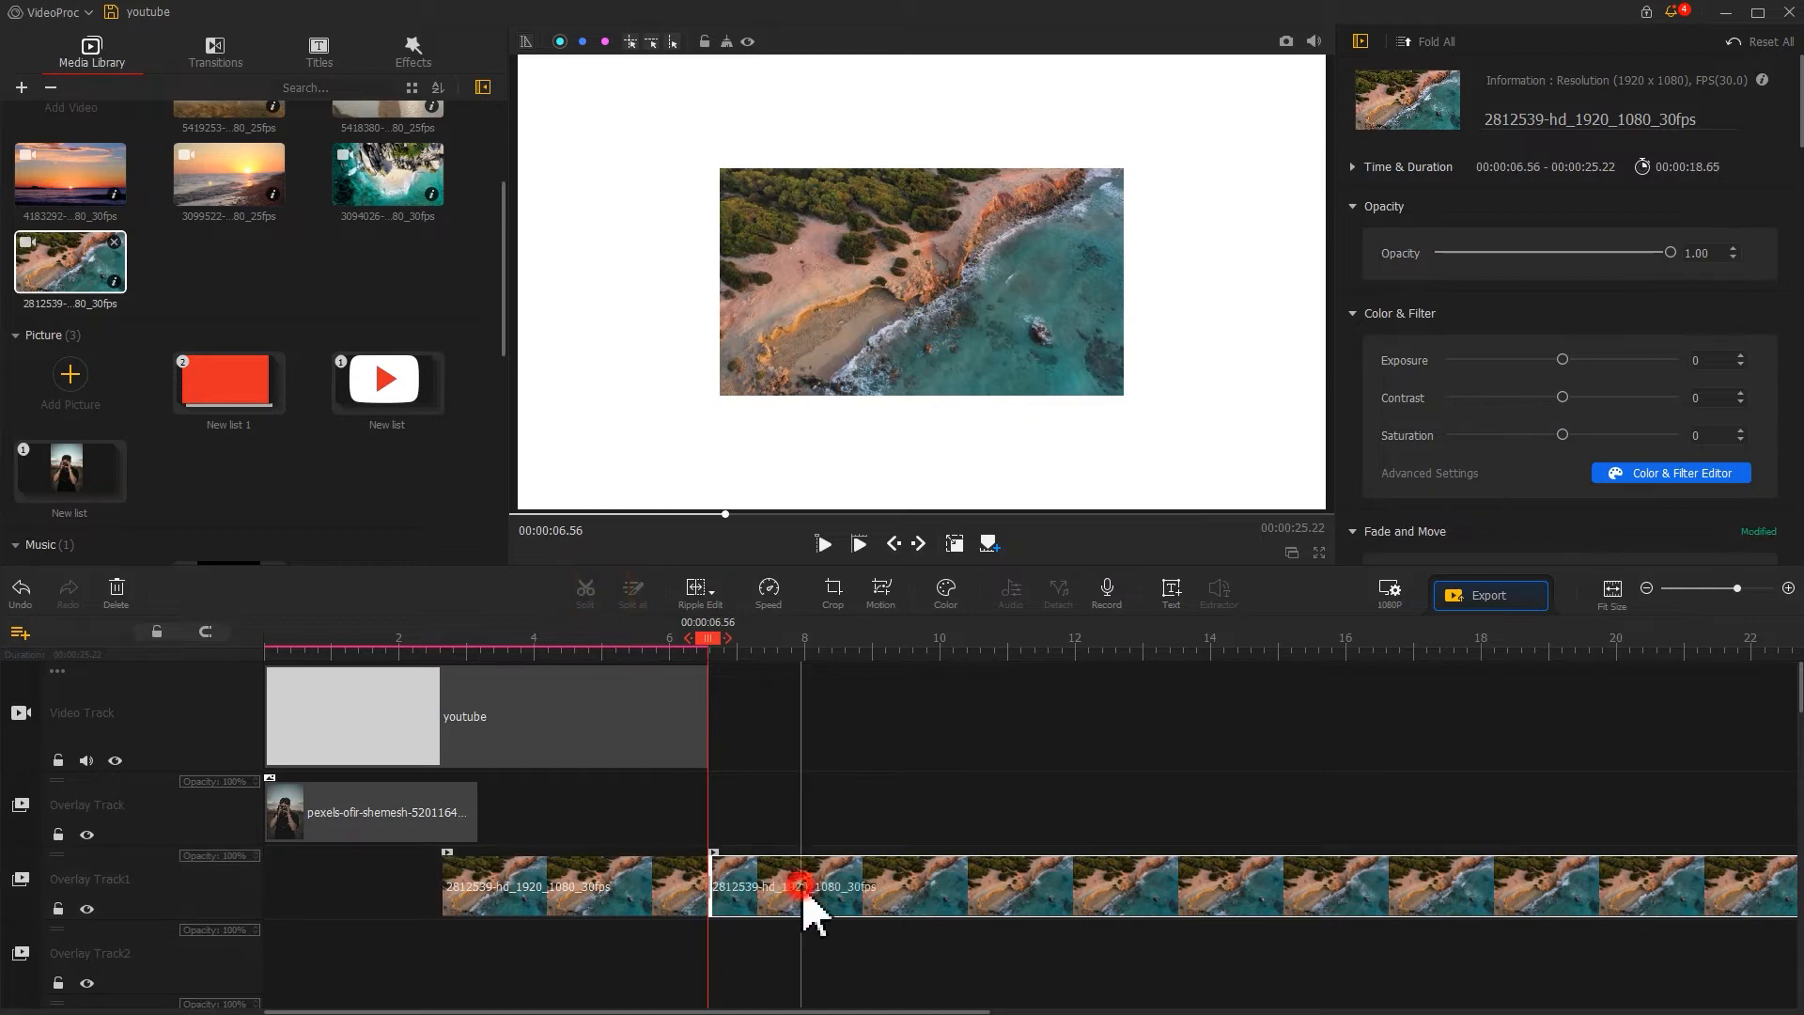
{"action": "key", "text": "Delete"}
{"action": "left_click", "coordinate": [661, 890]}
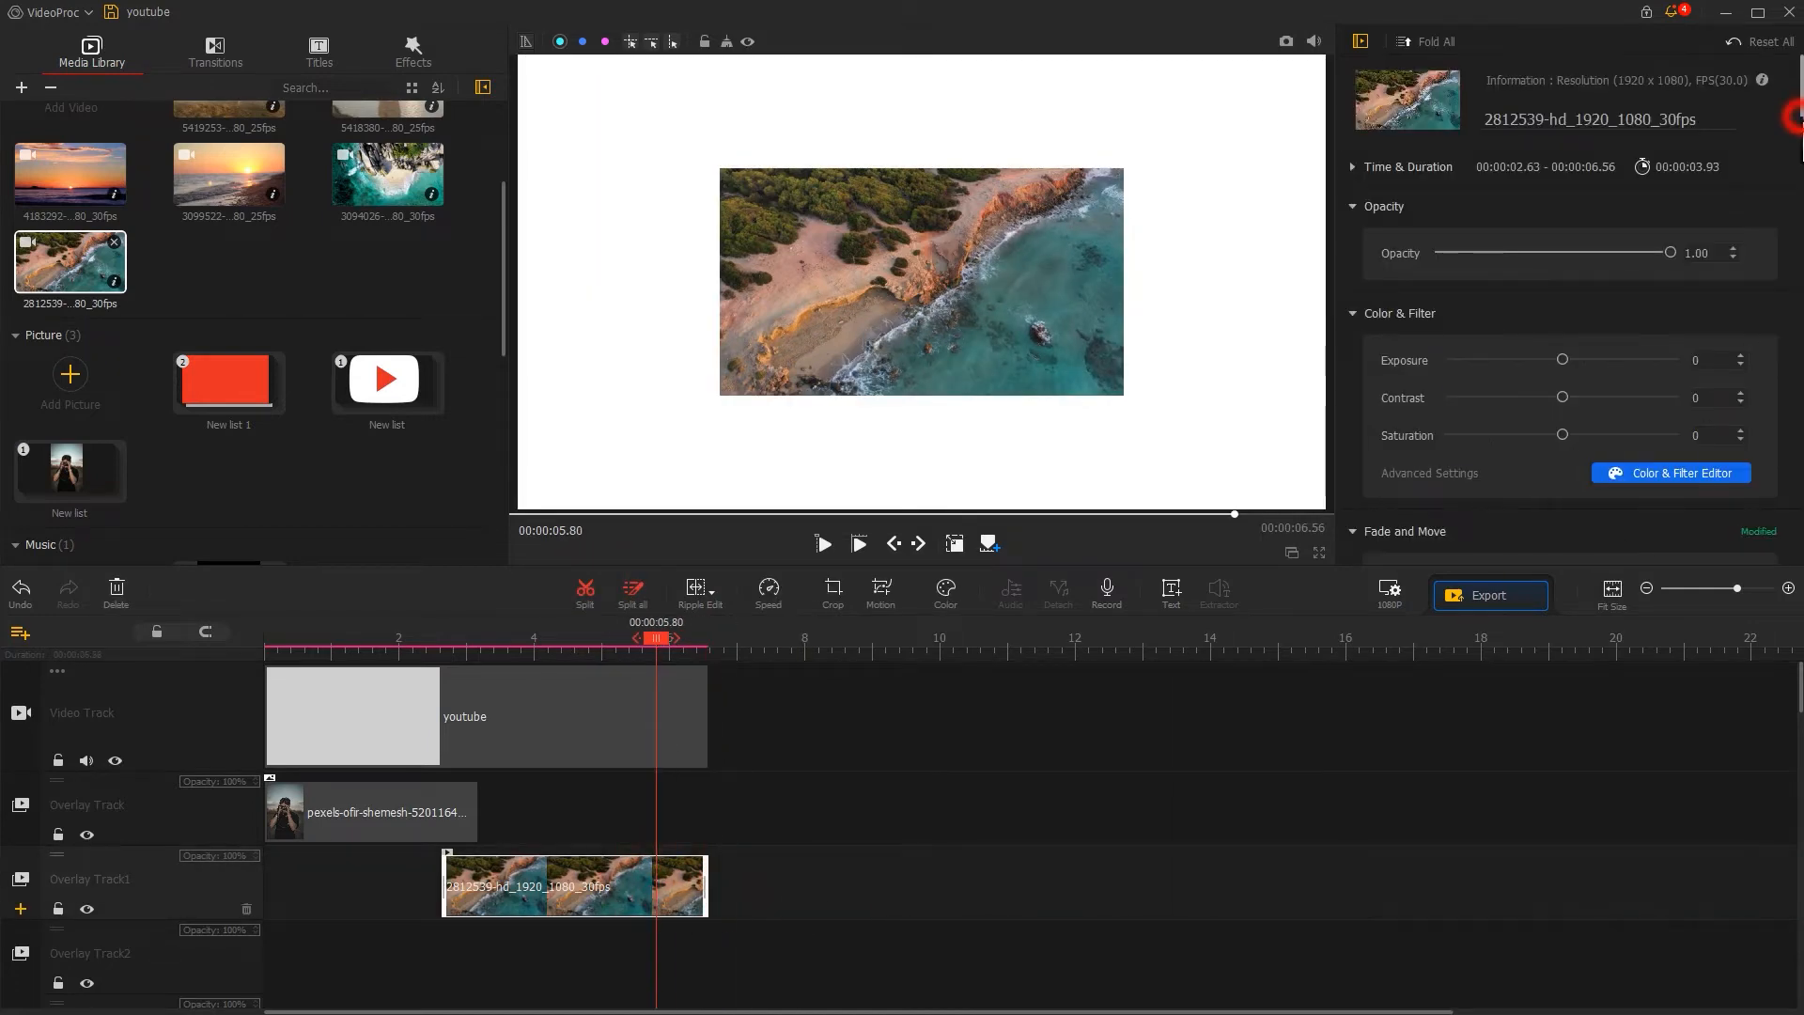
{"action": "left_click_drag", "start_coordinate": [1800, 118], "coordinate": [1801, 238]}
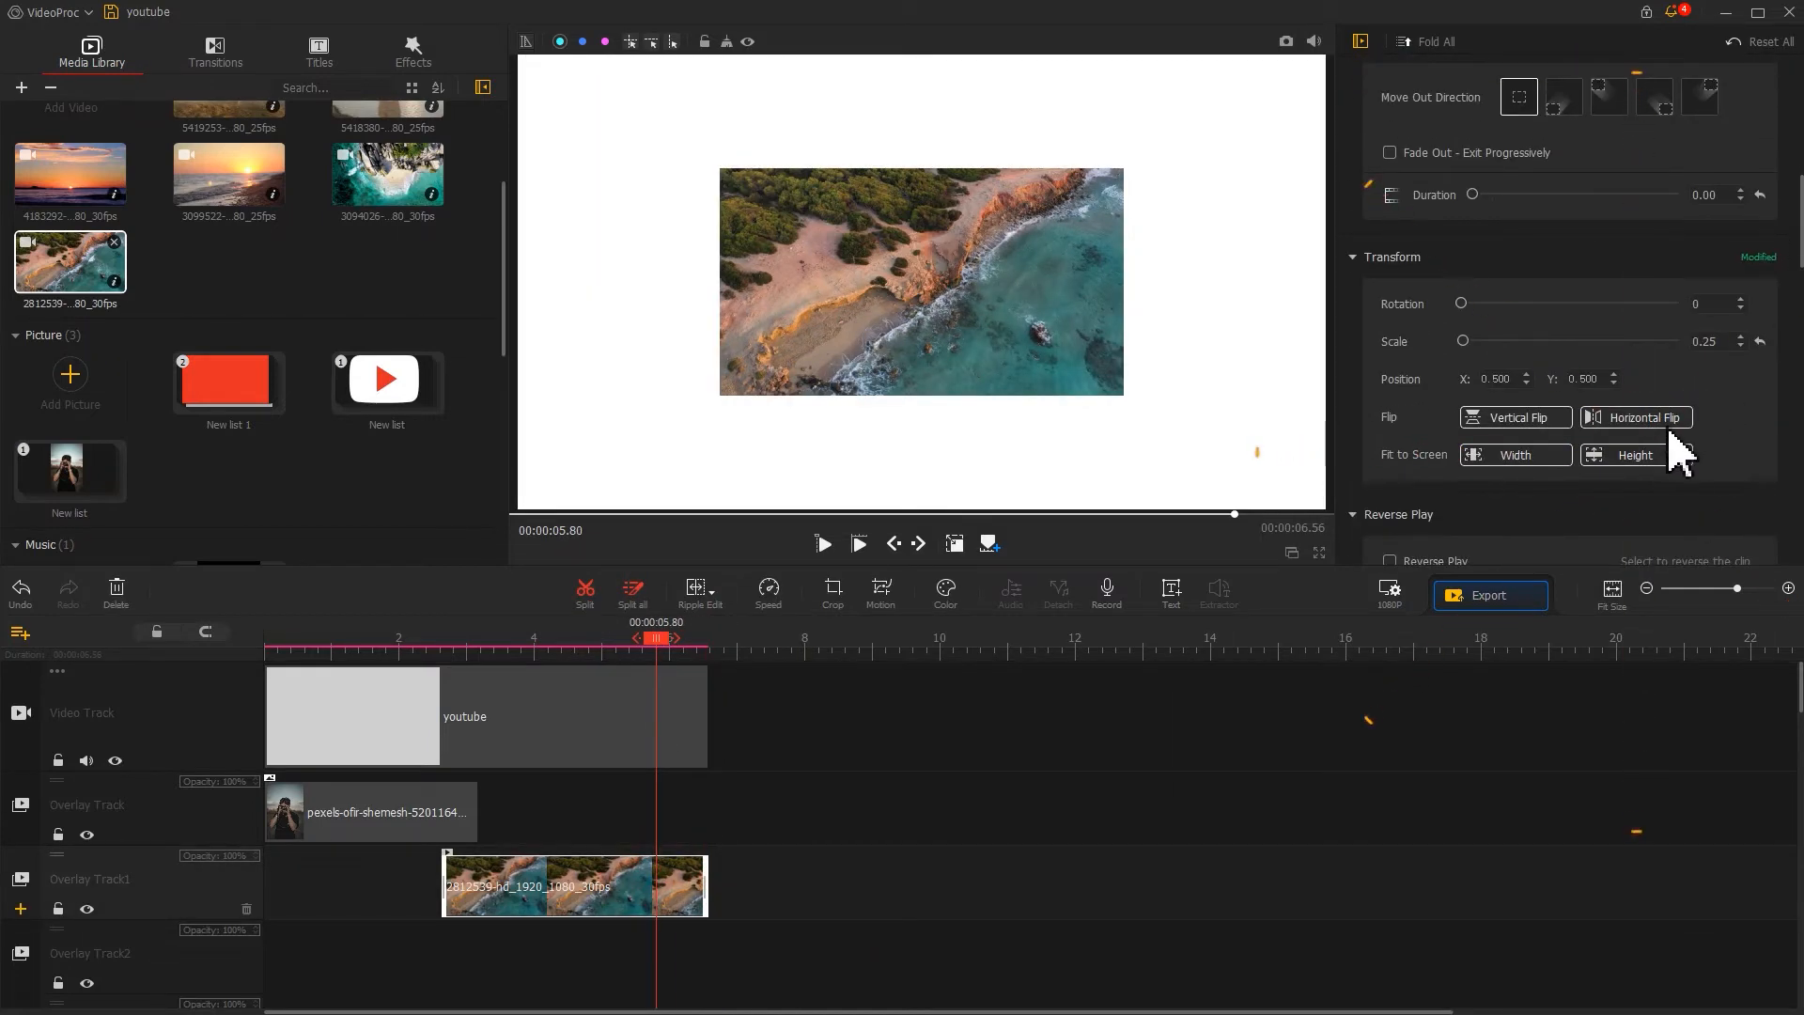
{"action": "left_click", "coordinate": [1650, 455]}
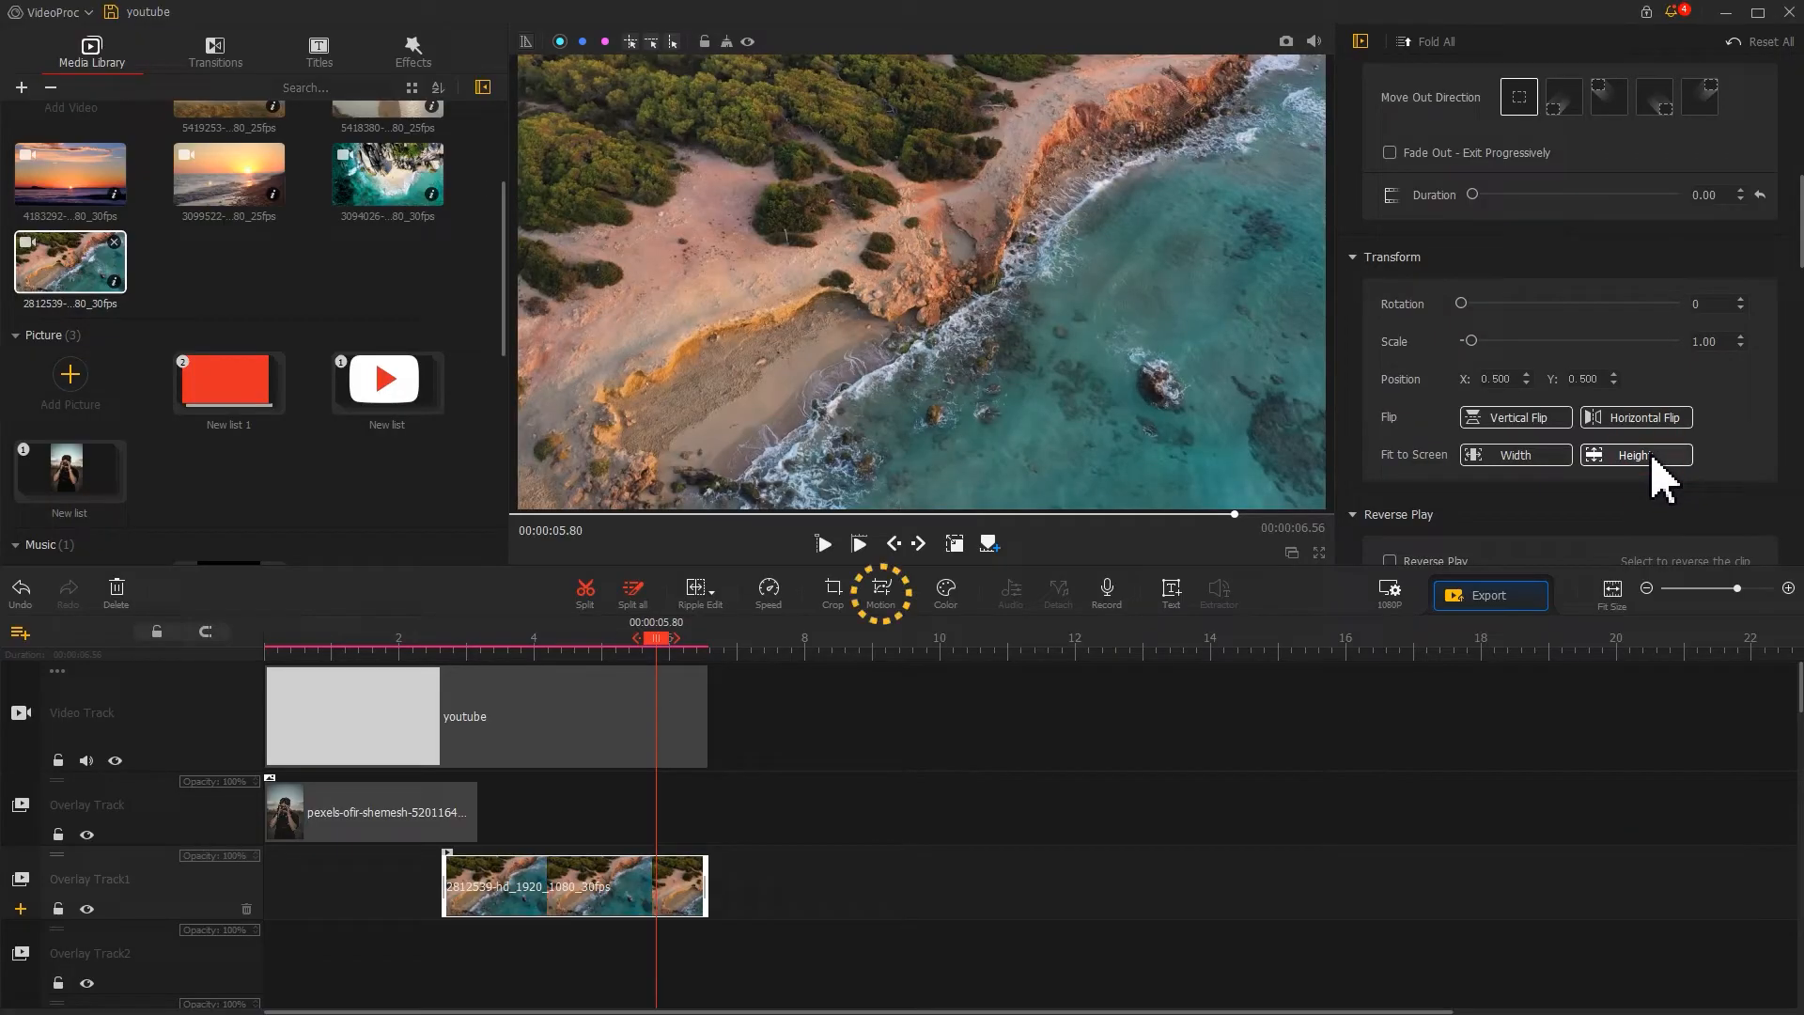
Apply the CinematicOpen motion preset and move keyframes 2–4 earlier (about 0.63 and 1.06 s).
{"action": "left_click", "coordinate": [883, 602]}
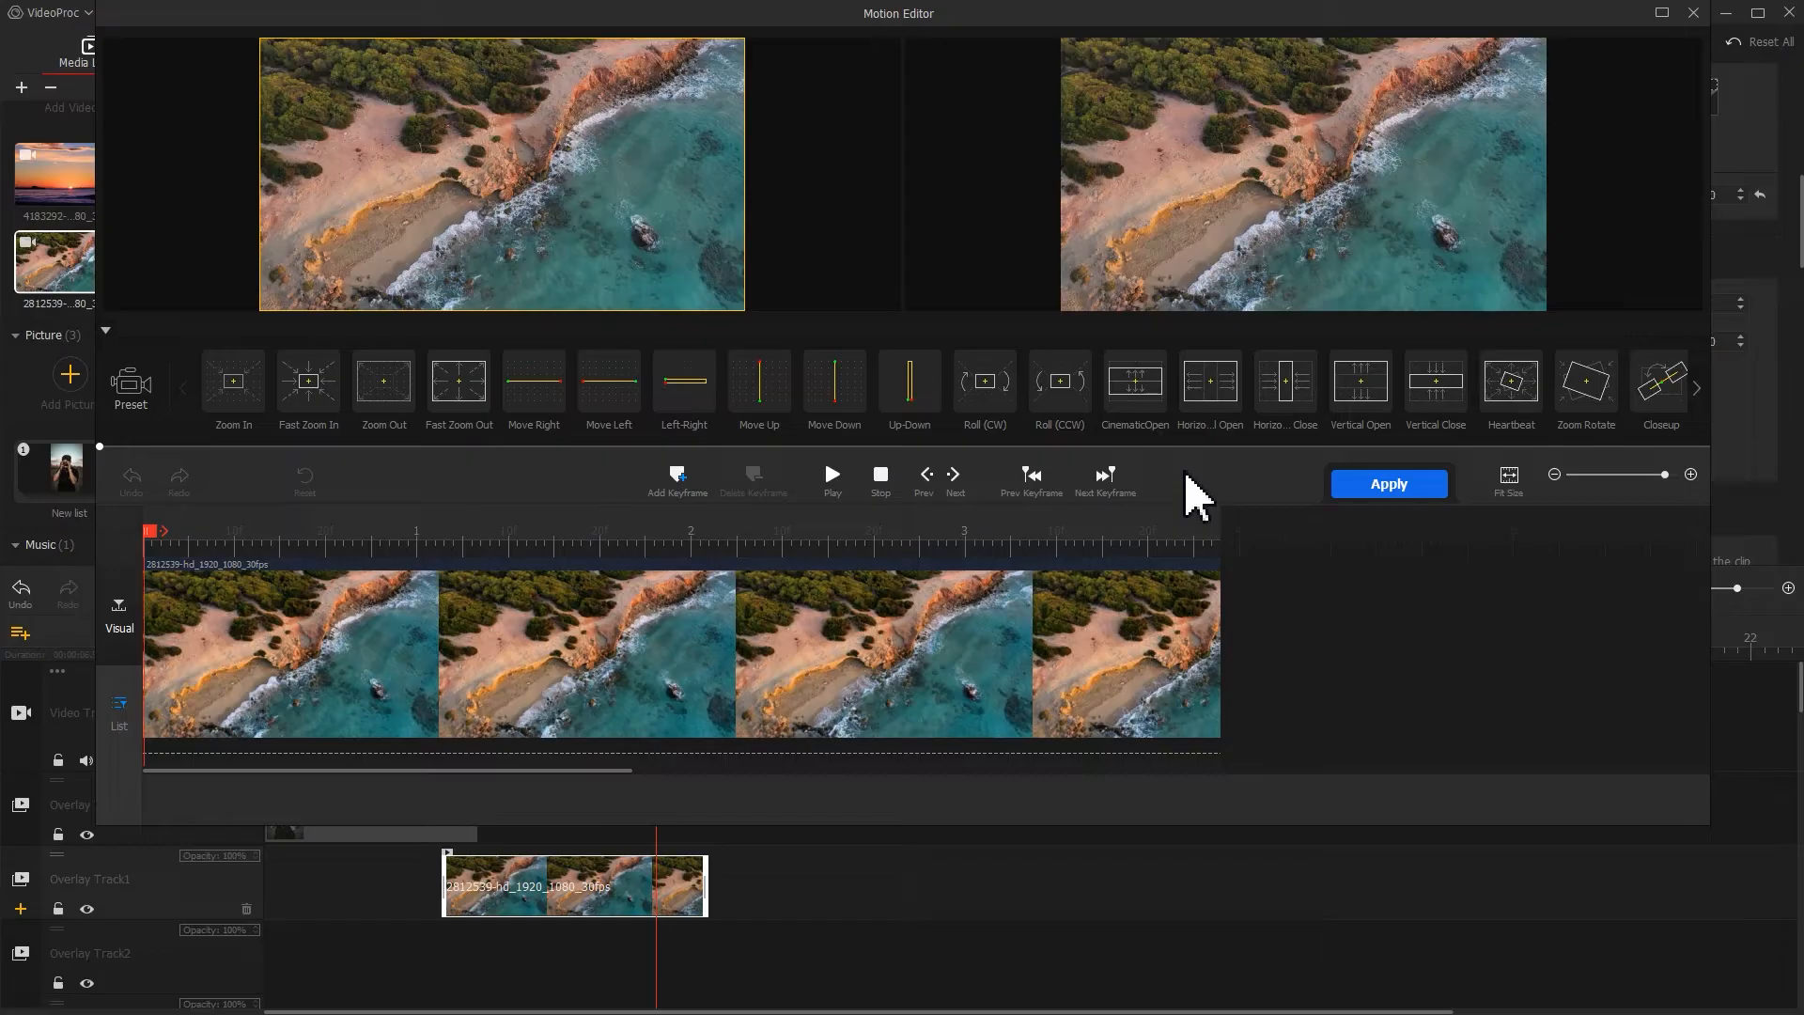
{"action": "left_click", "coordinate": [1137, 387]}
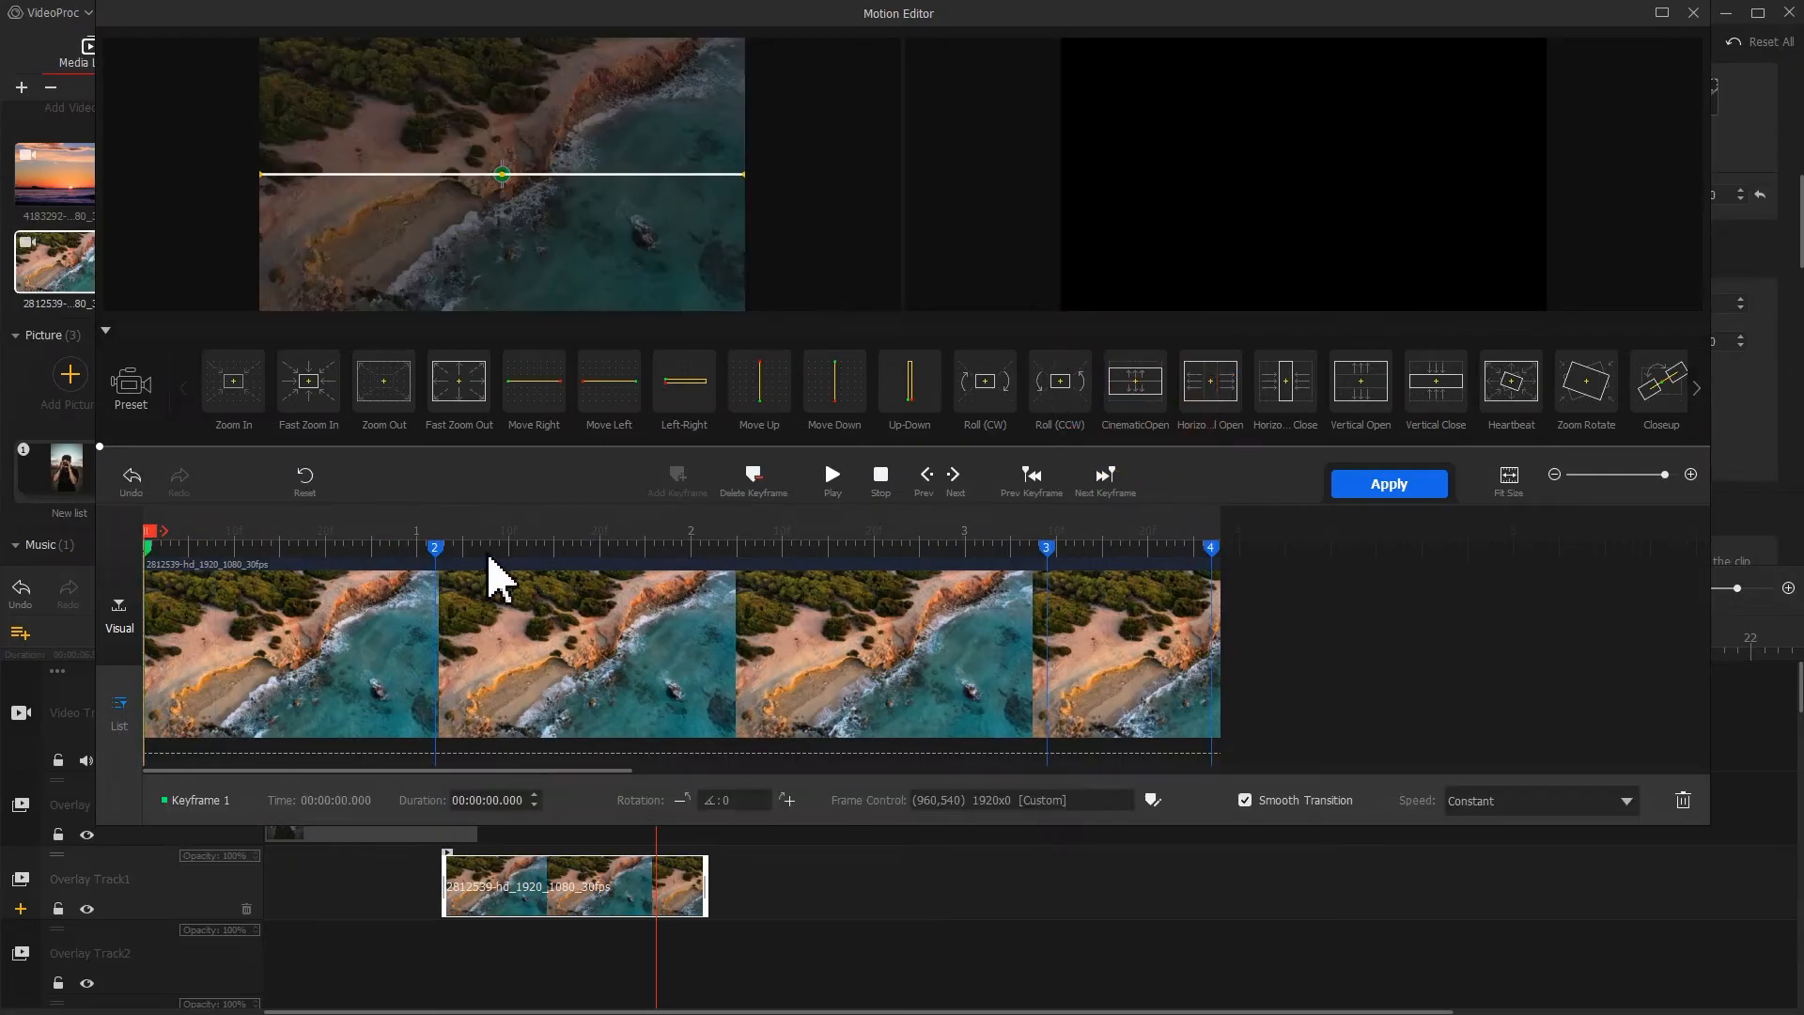
{"action": "left_click_drag", "start_coordinate": [435, 547], "coordinate": [329, 557]}
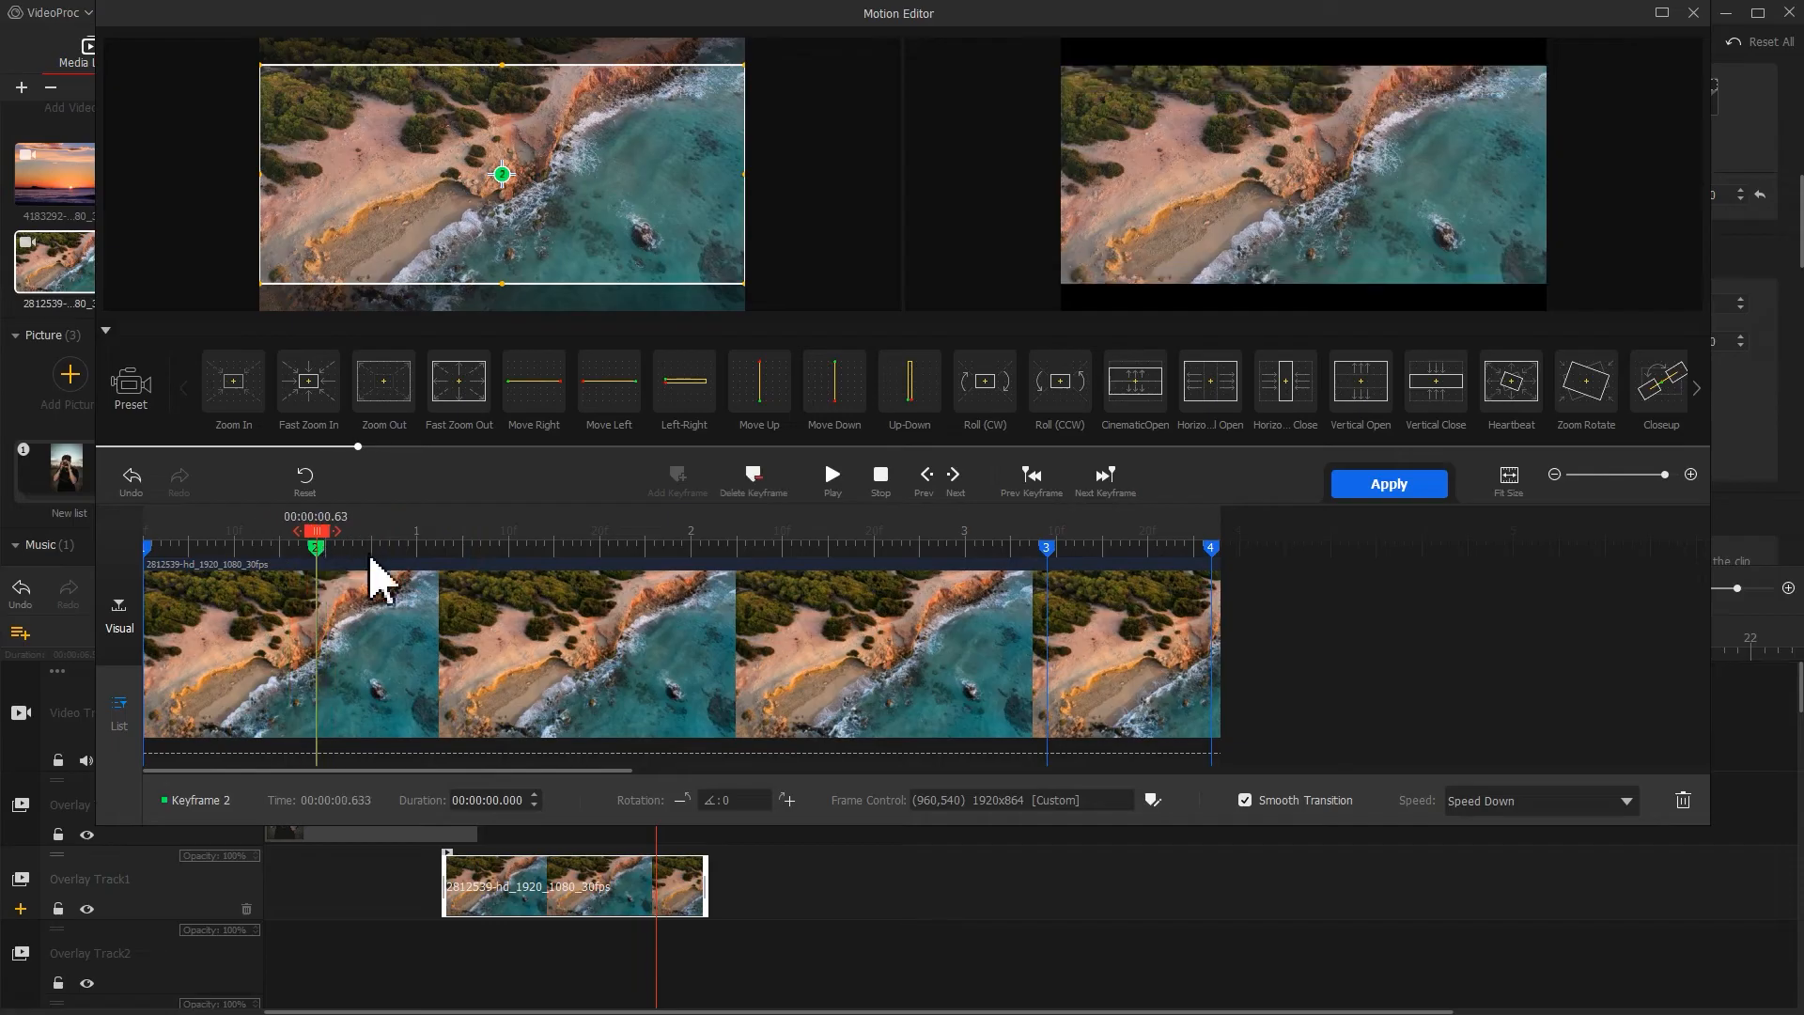
{"action": "left_click_drag", "start_coordinate": [1048, 547], "coordinate": [549, 562]}
{"action": "left_click_drag", "start_coordinate": [459, 556], "coordinate": [437, 555]}
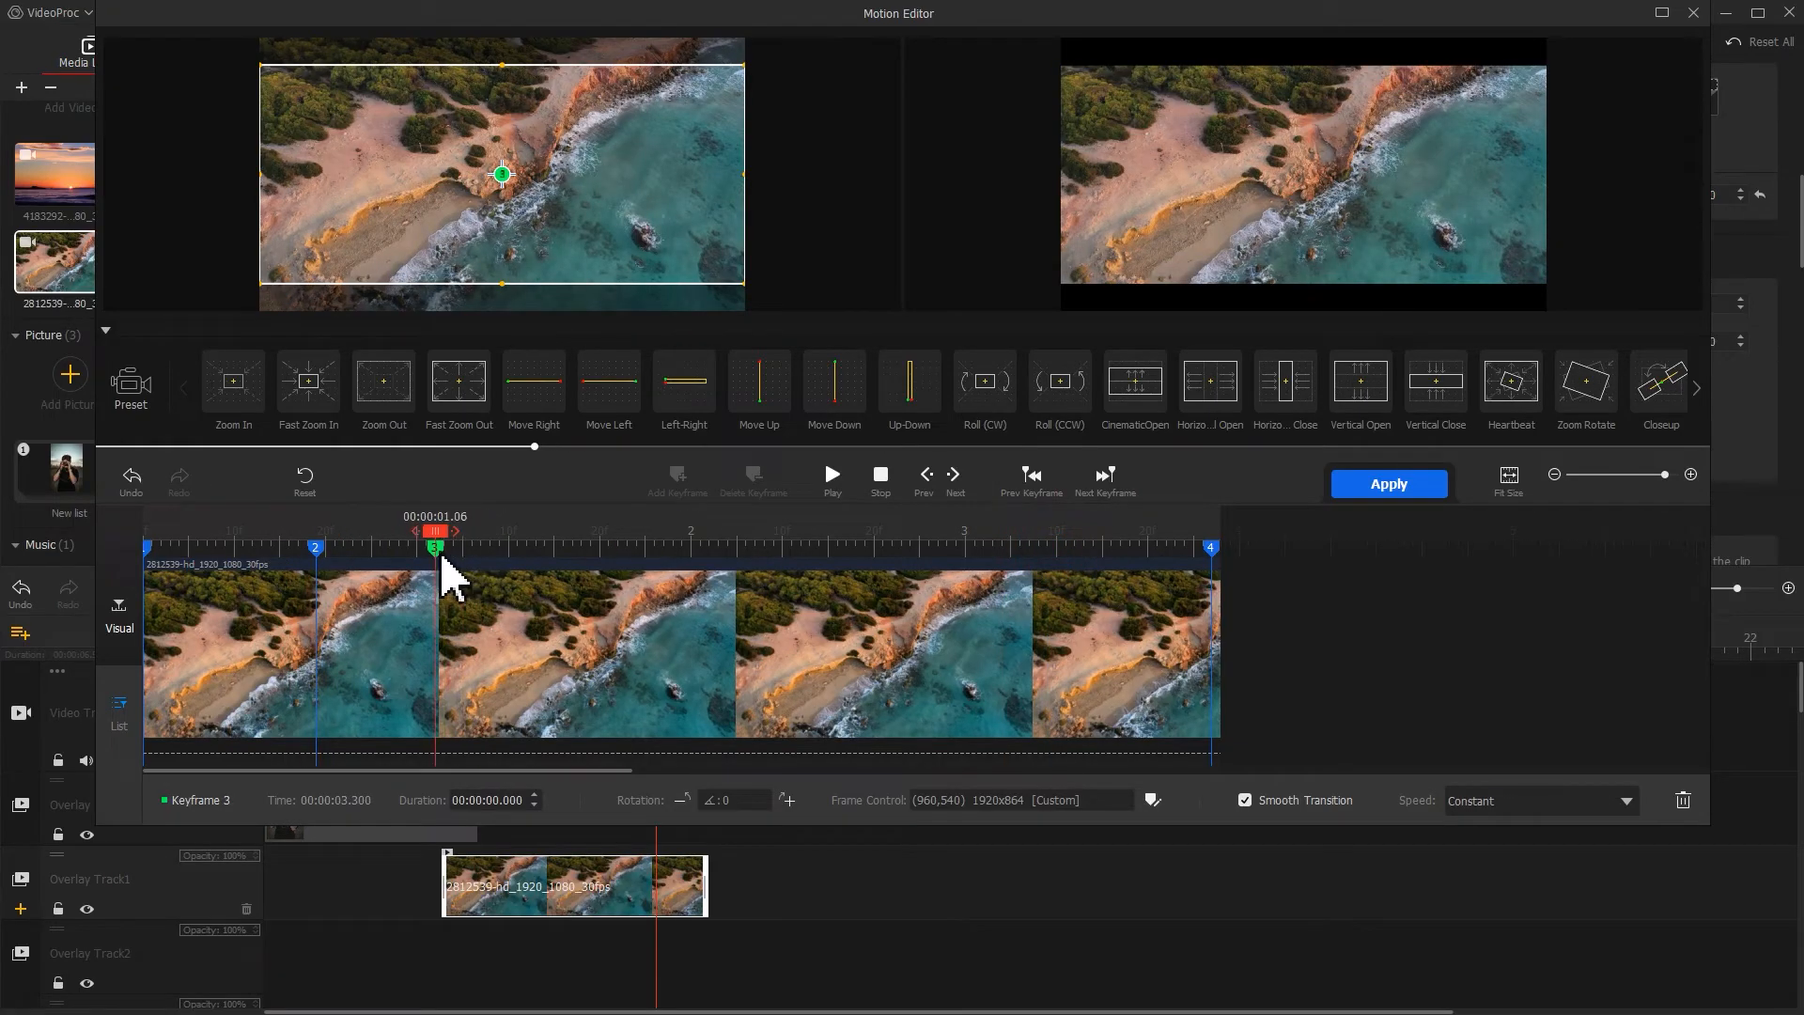
{"action": "mouse_move", "coordinate": [1209, 551]}
{"action": "left_mouse_down"}
{"action": "mouse_move", "coordinate": [547, 561]}
{"action": "mouse_move", "coordinate": [810, 538]}
{"action": "left_mouse_up"}
Add keyframes at 2.46 and 3.16 s; give keyframe 6 width 2800, Original ratio, Smooth Speed Down 1.
{"action": "left_click", "coordinate": [678, 479]}
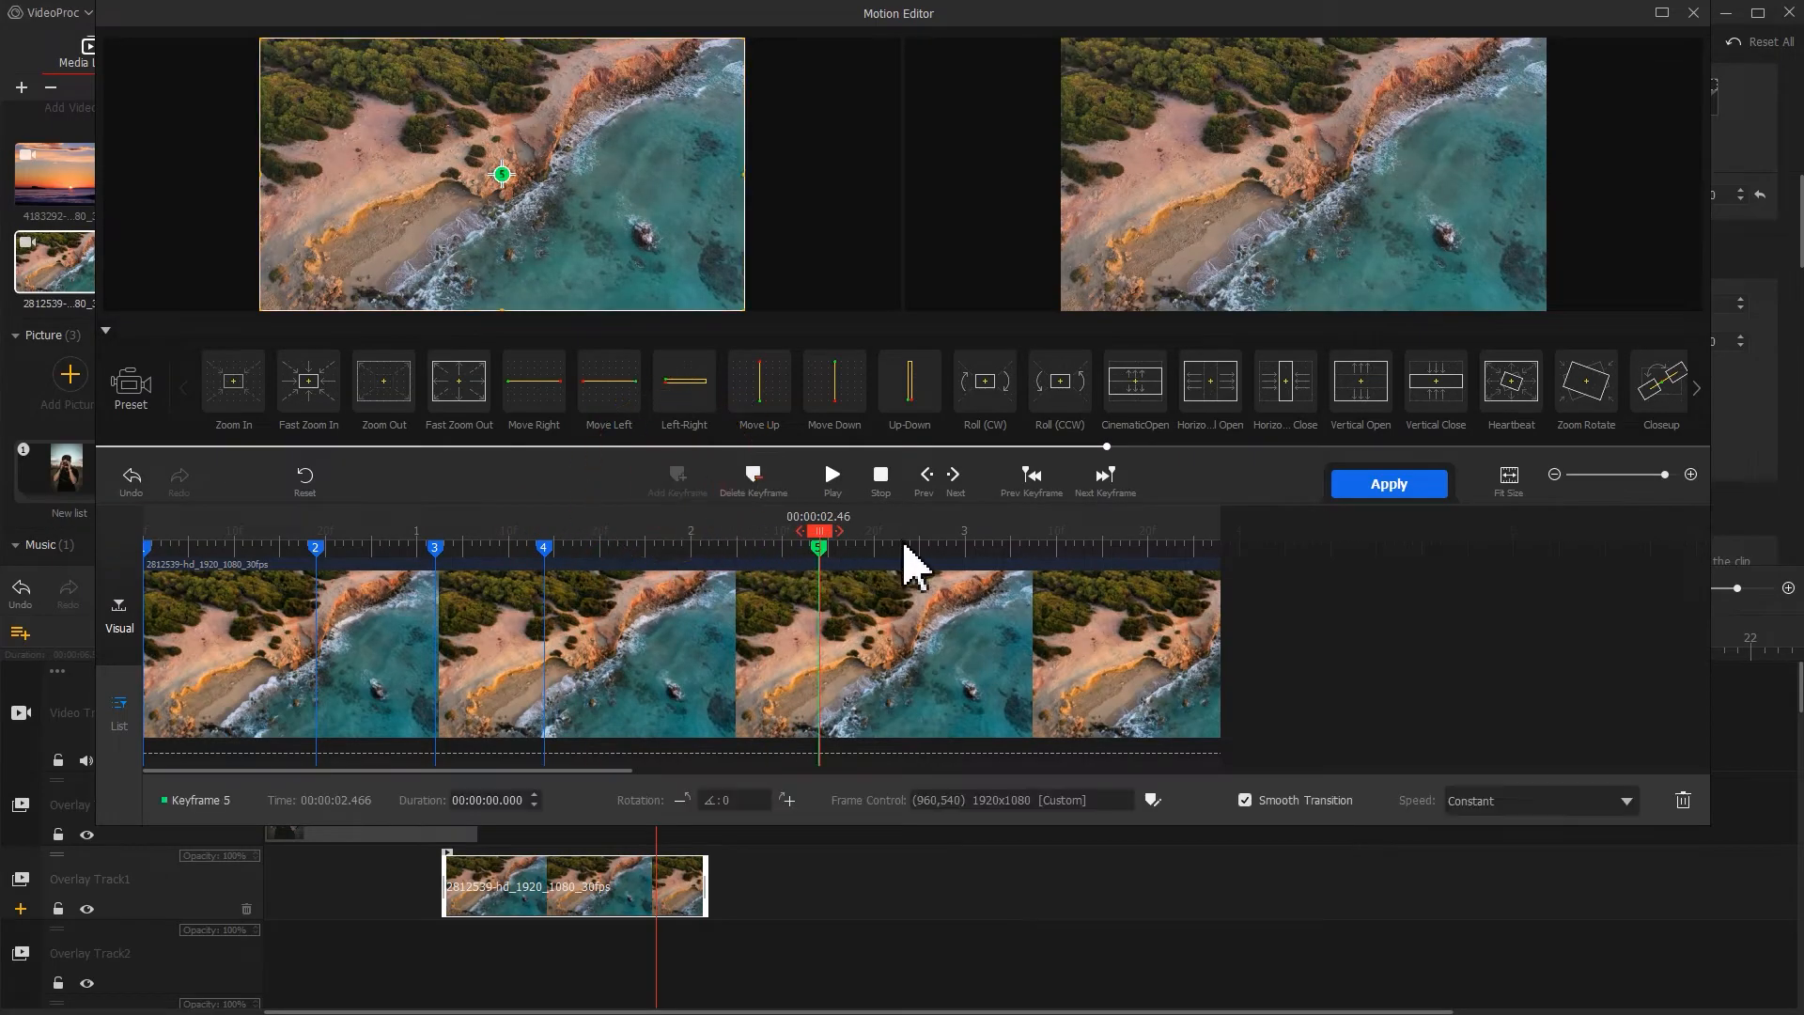
{"action": "left_click", "coordinate": [1007, 532]}
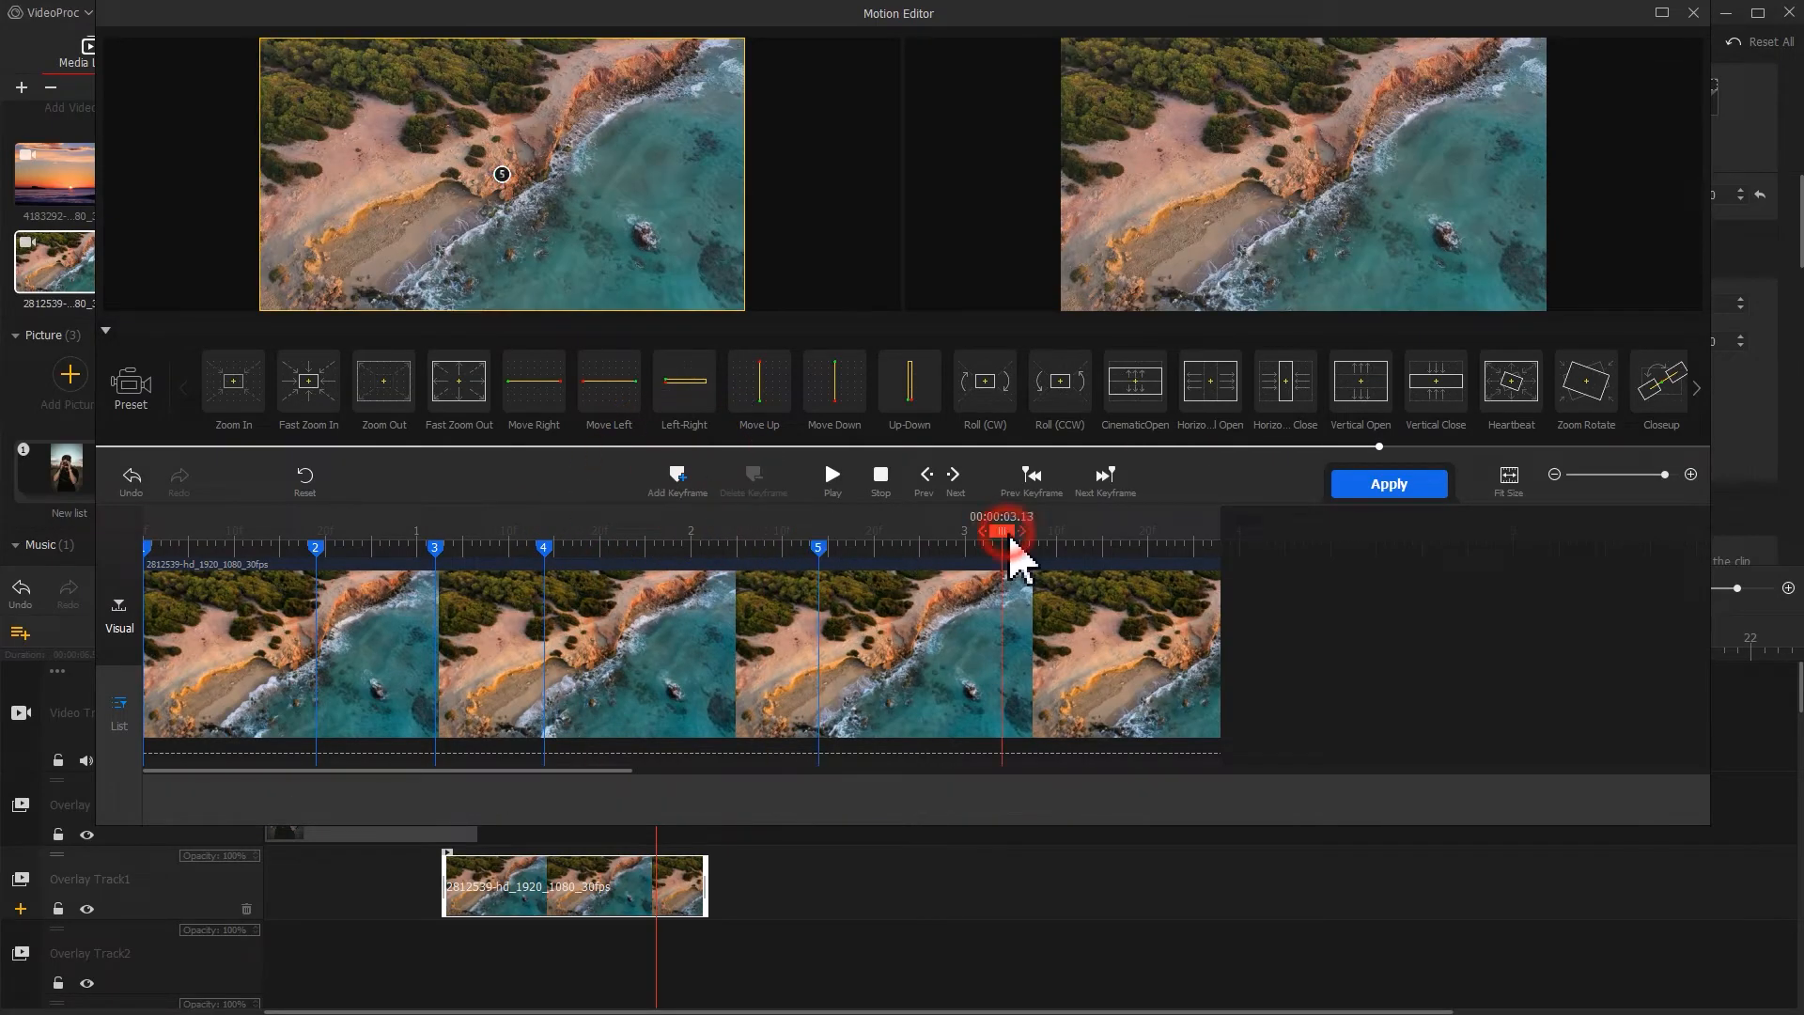
{"action": "left_click", "coordinate": [673, 489]}
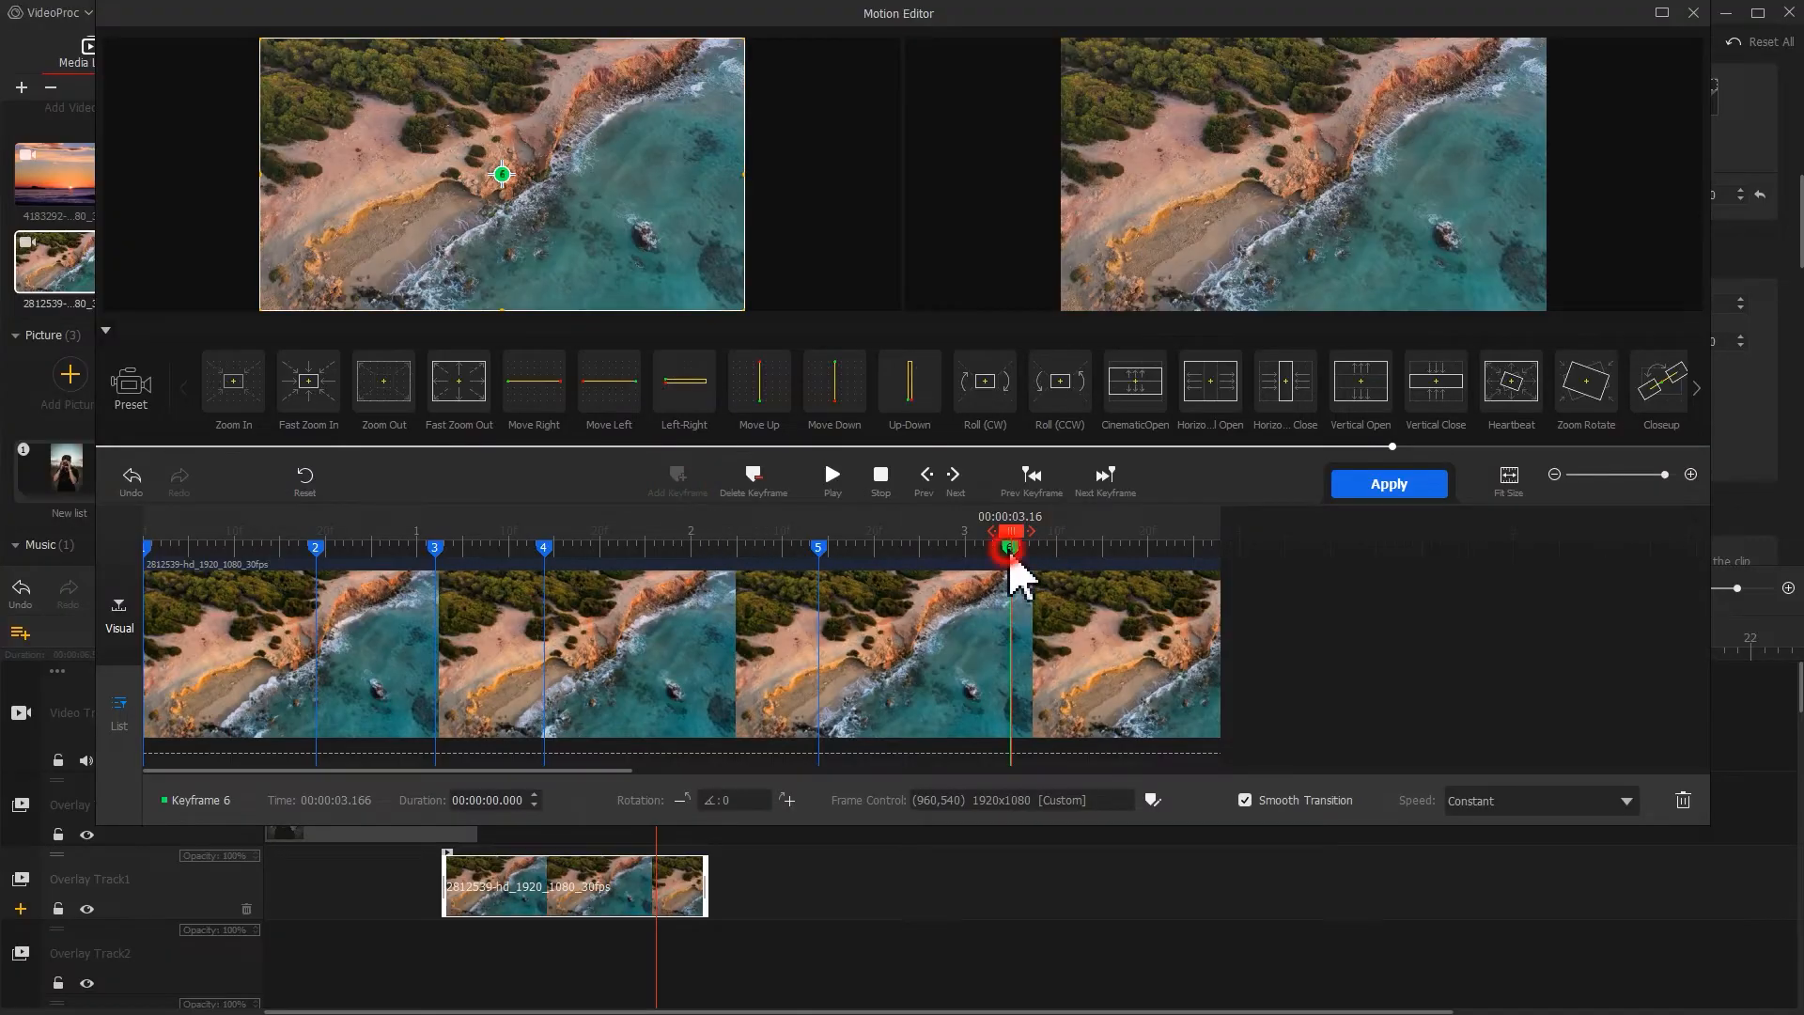
{"action": "left_click", "coordinate": [1152, 799]}
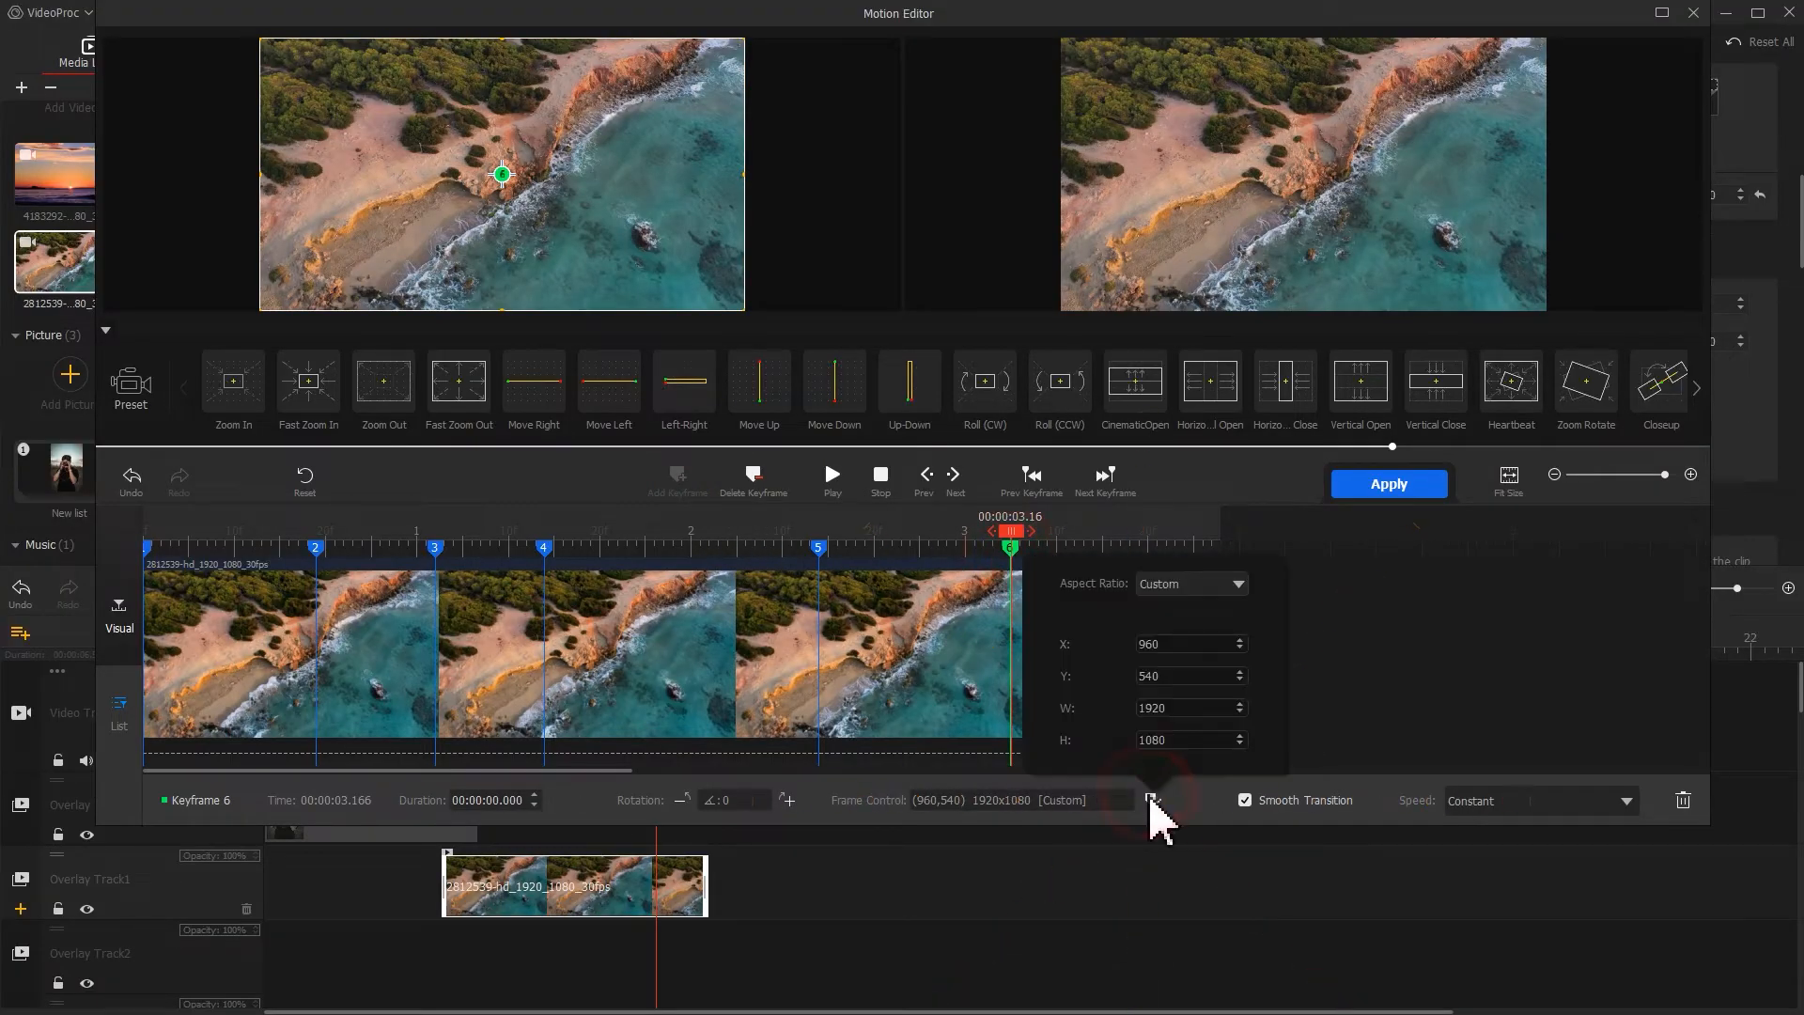
{"action": "type", "text": "2800"}
{"action": "left_click", "coordinate": [1210, 584]}
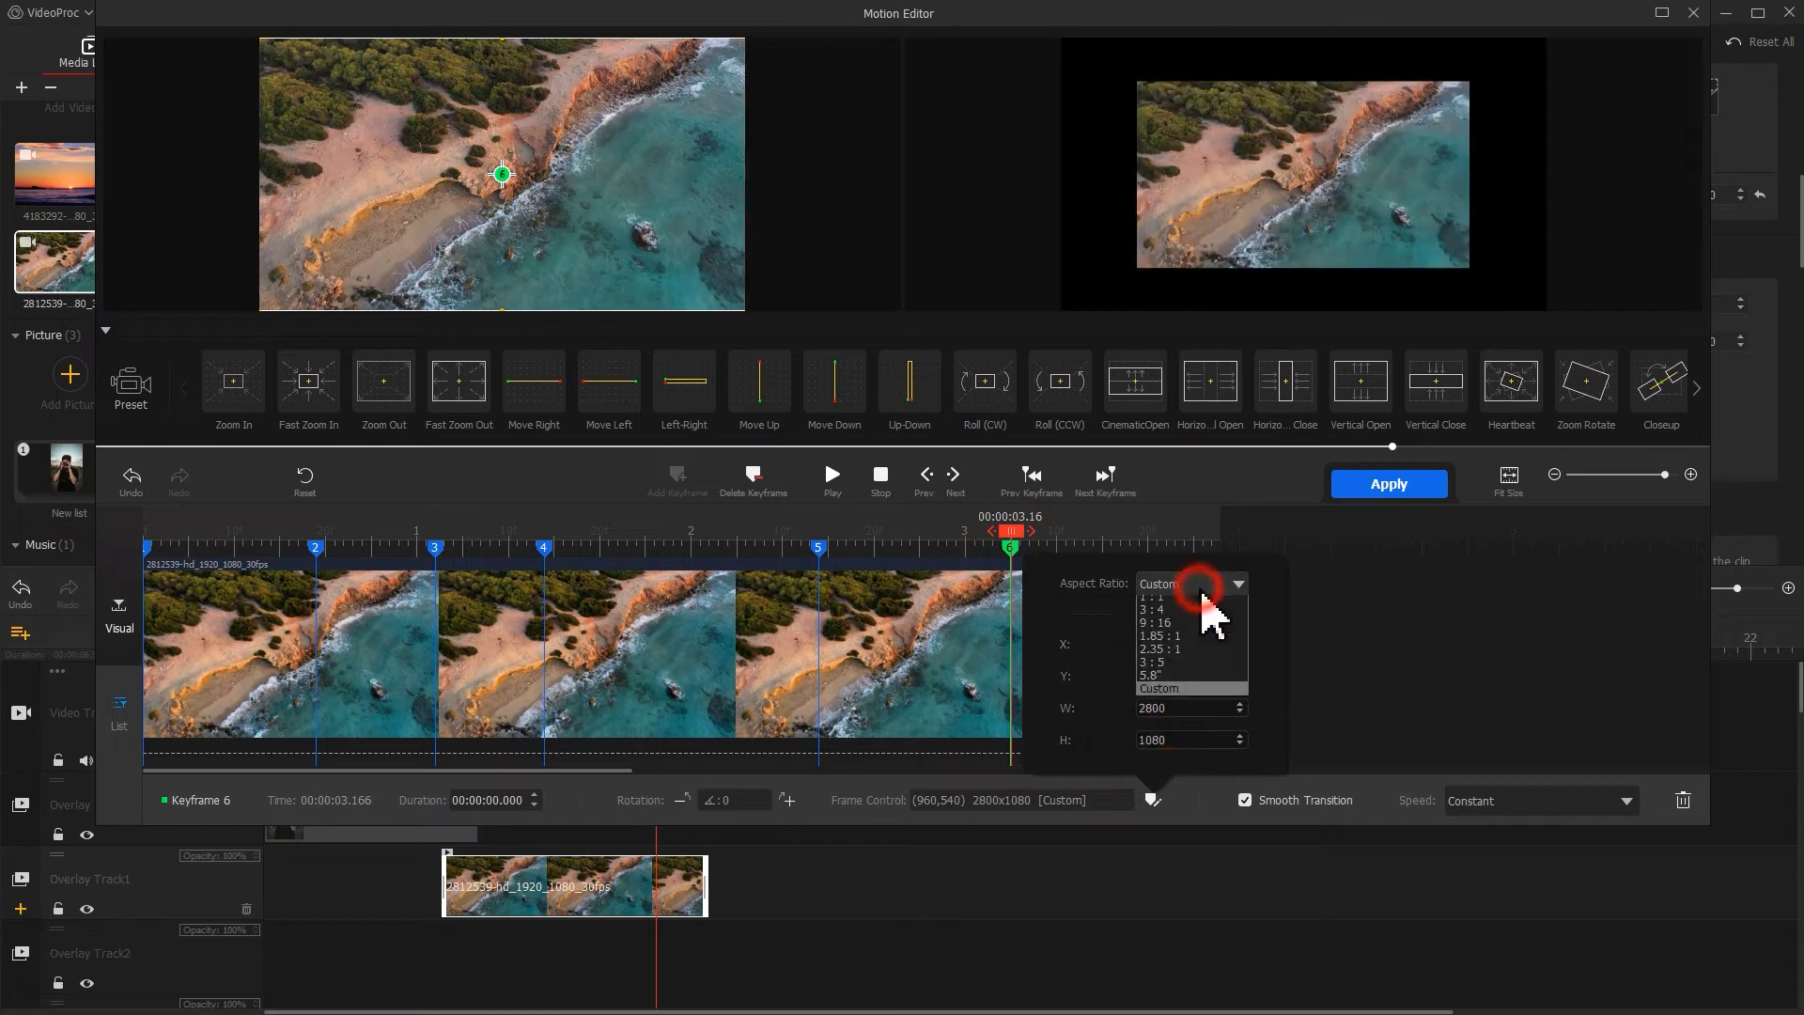
{"action": "left_click", "coordinate": [1191, 613]}
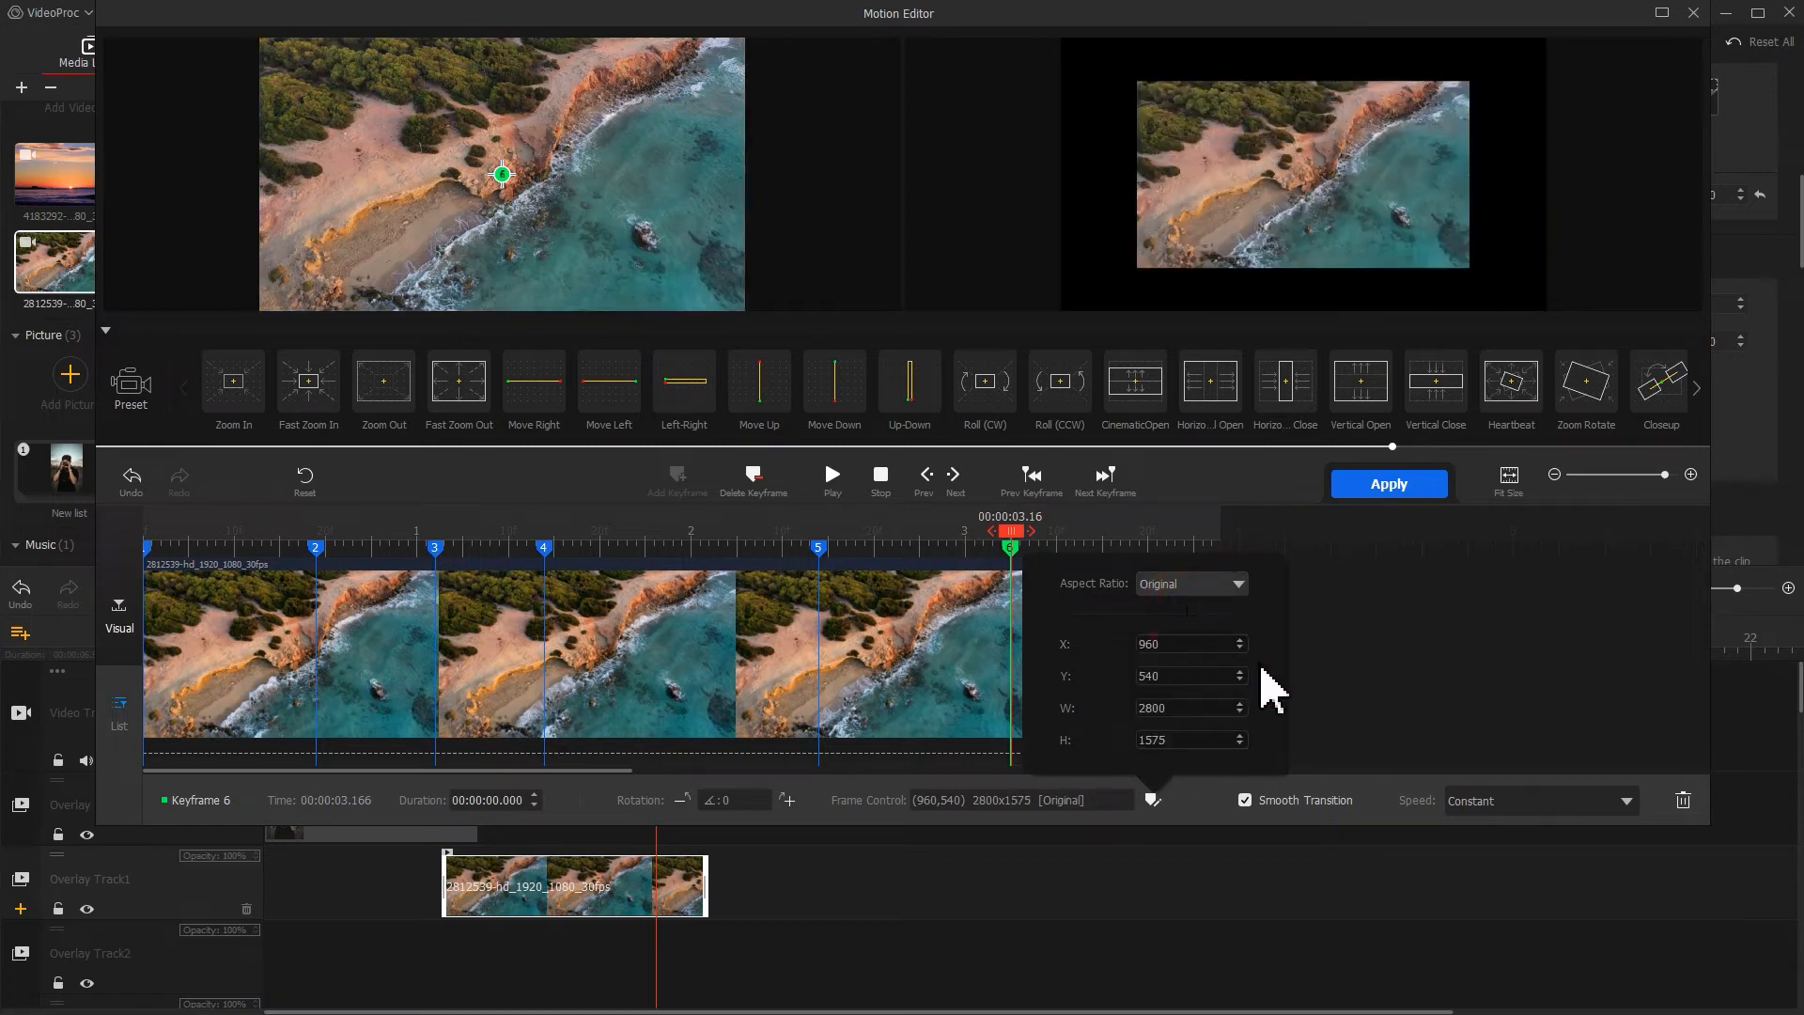
{"action": "left_click", "coordinate": [1603, 807]}
{"action": "left_click", "coordinate": [1610, 961]}
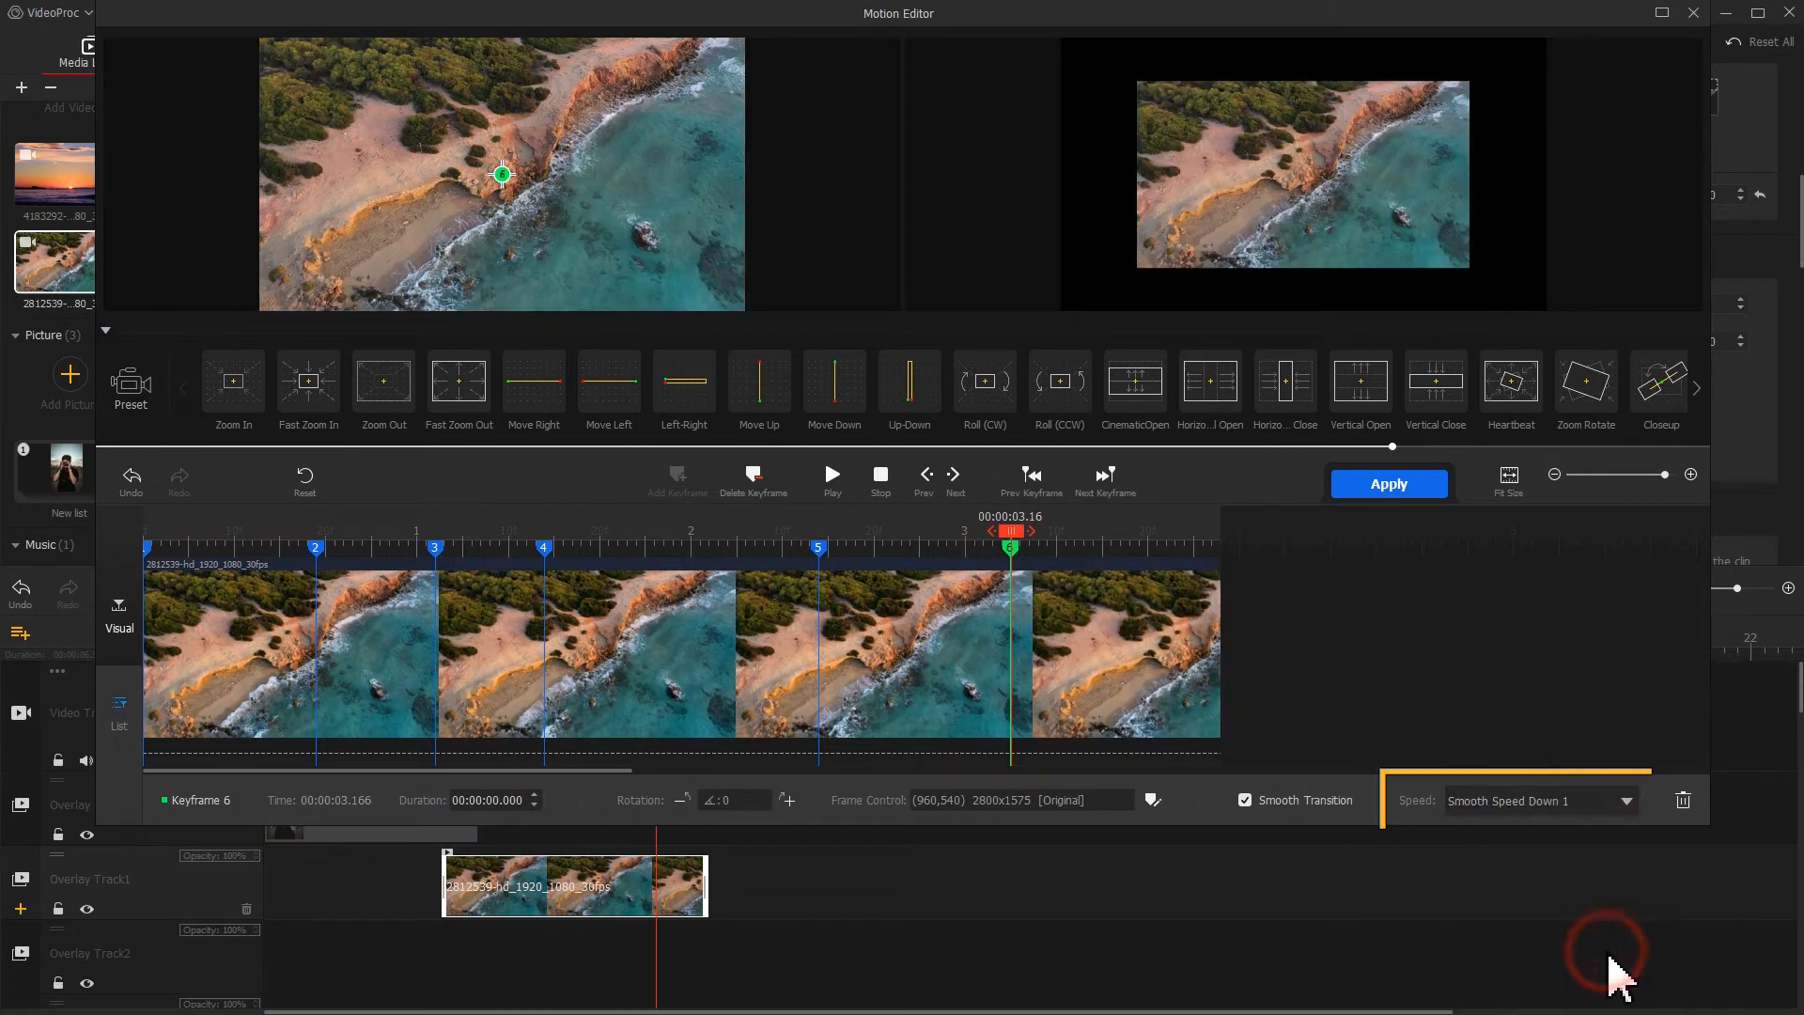
Add a final keyframe at the clip's end and apply the motion.
{"action": "left_click", "coordinate": [1015, 529]}
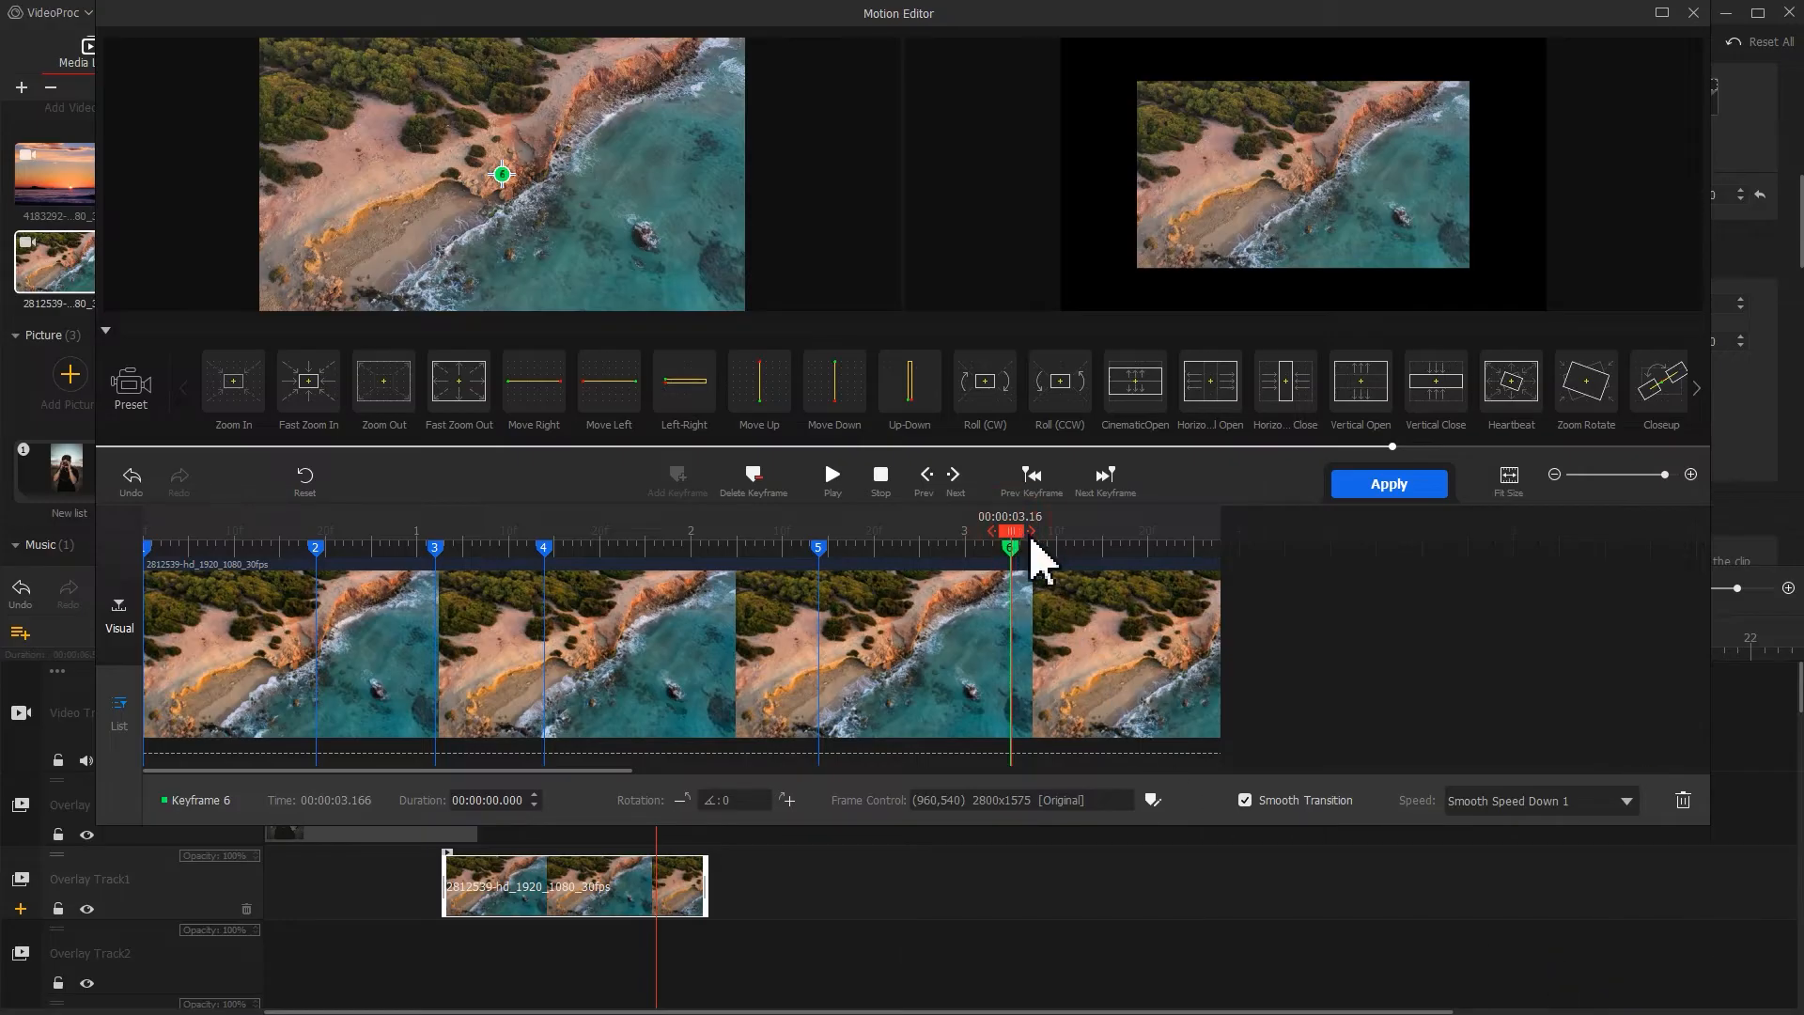
{"action": "left_click_drag", "start_coordinate": [1032, 540], "coordinate": [1293, 554]}
{"action": "left_click", "coordinate": [702, 497]}
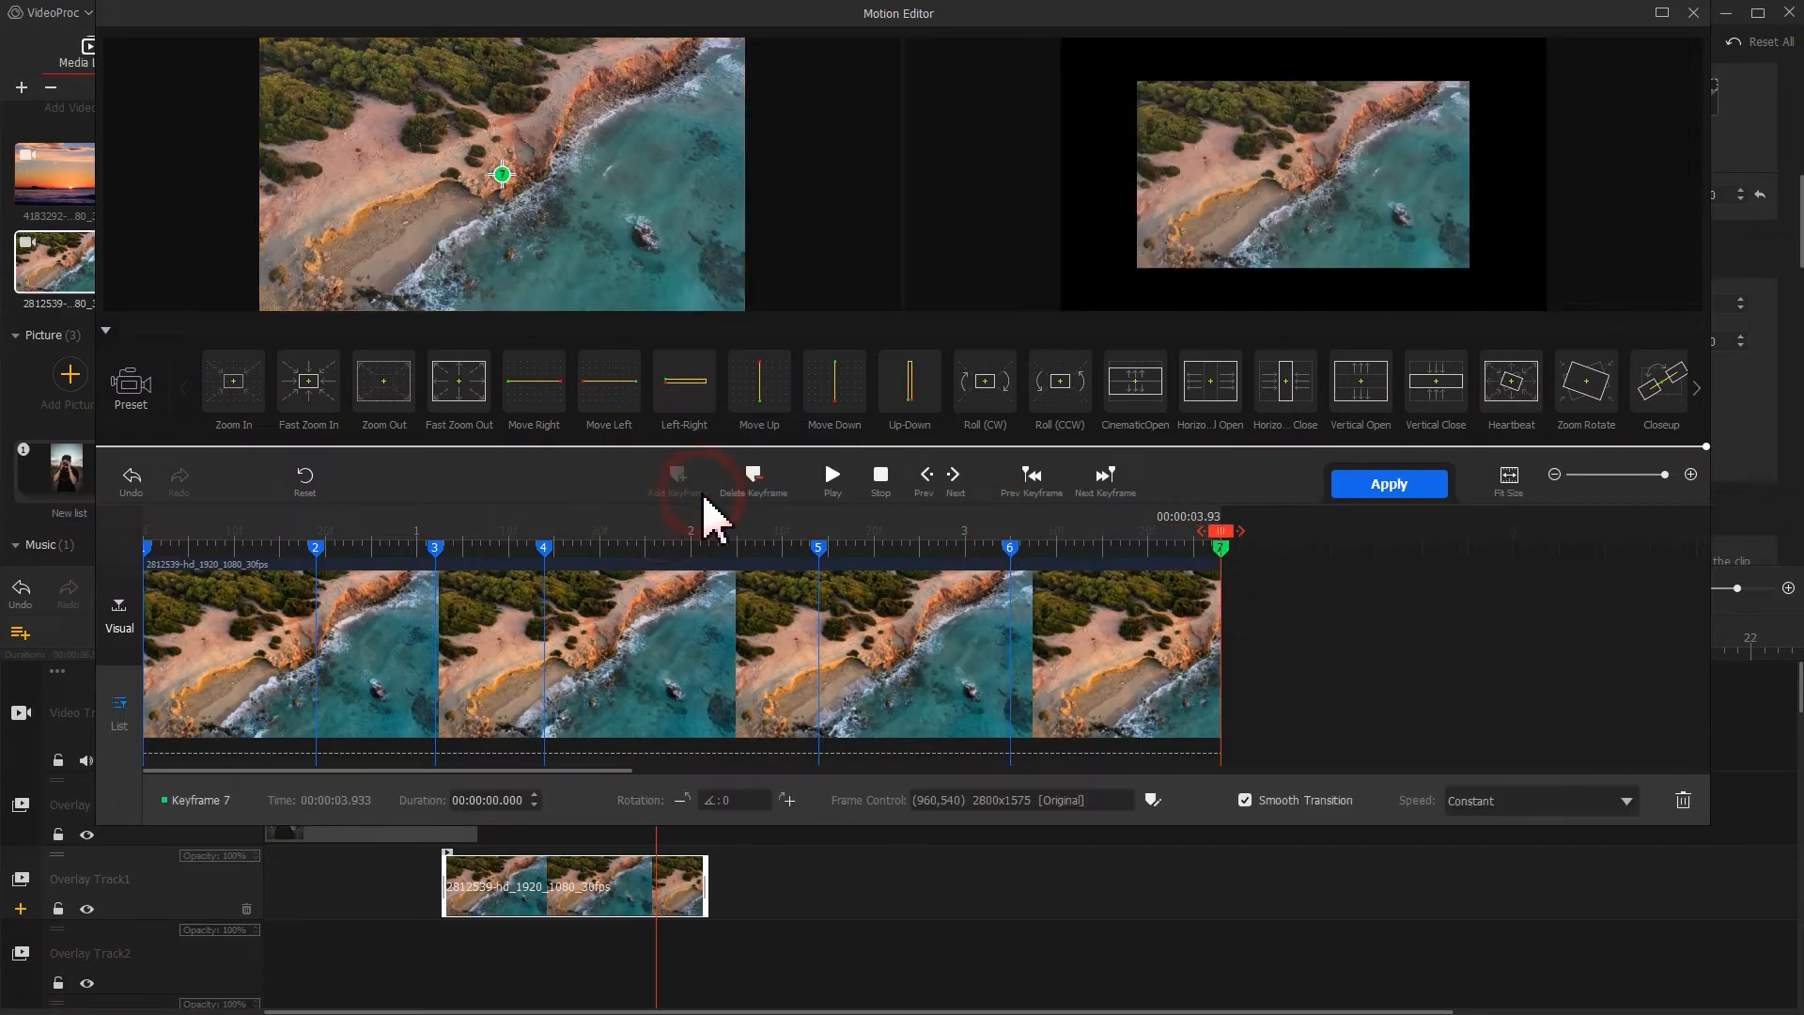
{"action": "left_click", "coordinate": [1355, 485]}
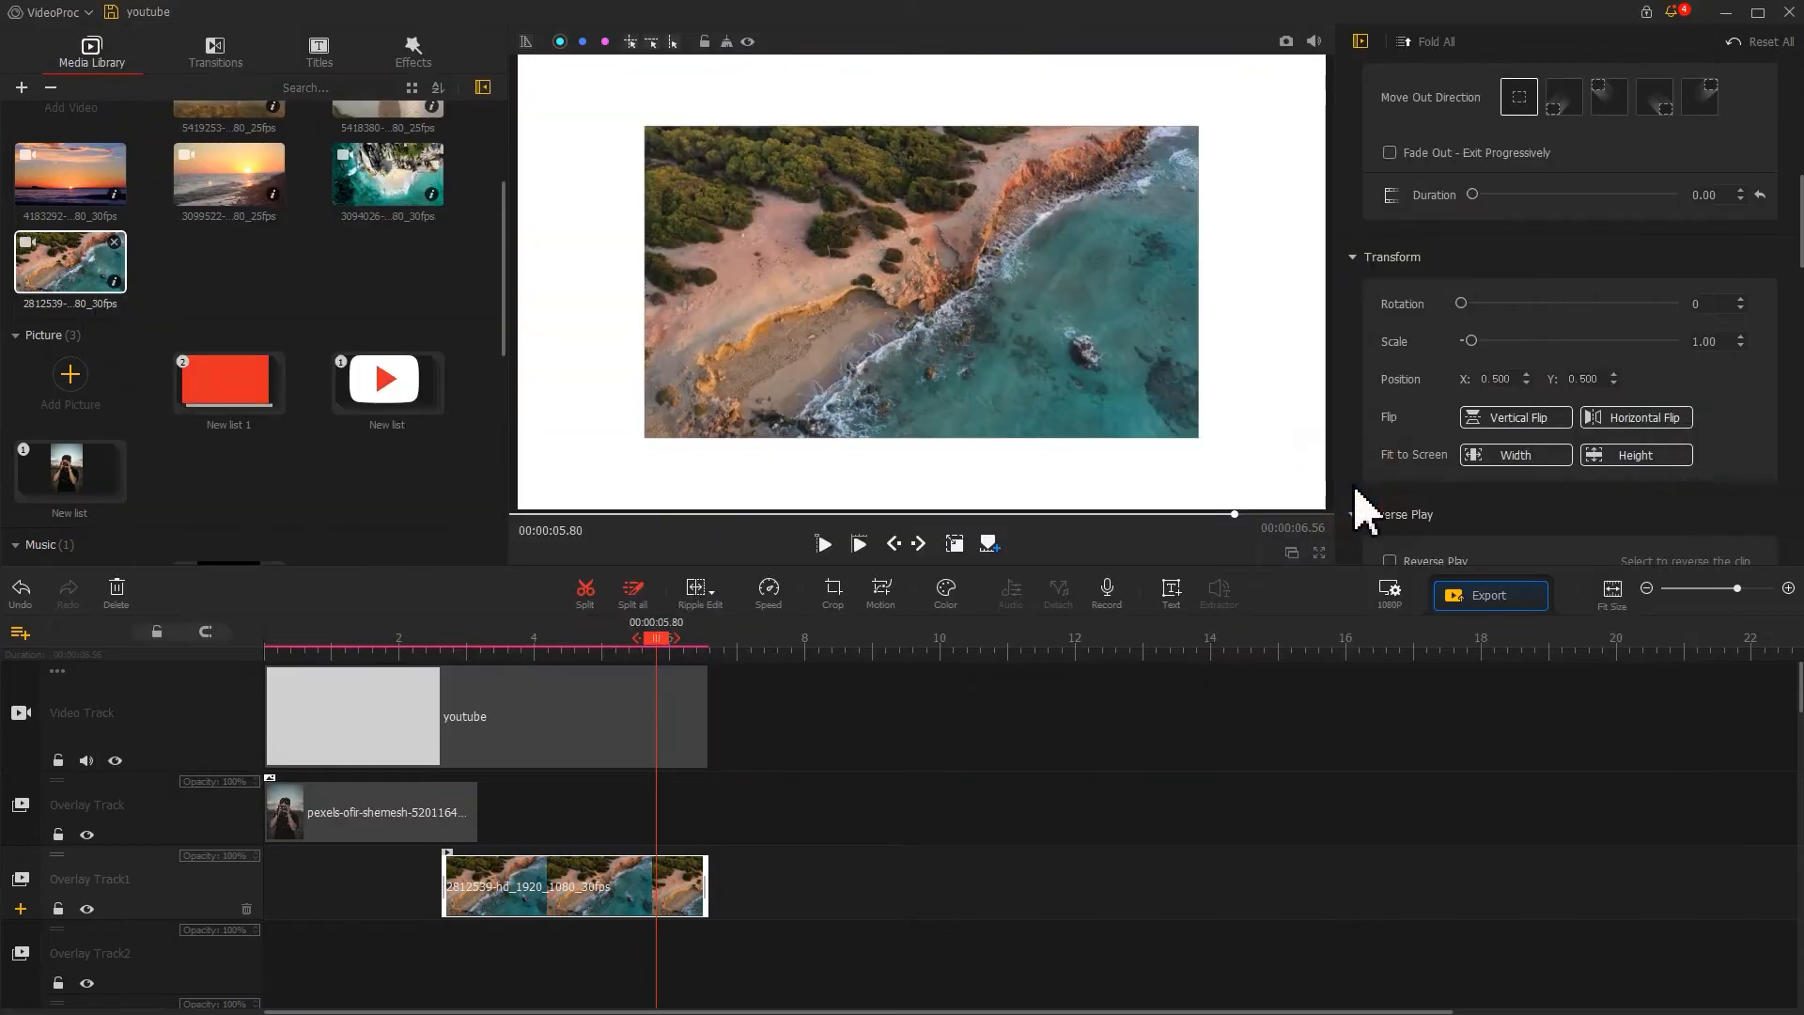
Add clip 3094026 after the beach clip on Overlay Track1 and cut off its excess tail.
{"action": "left_click_drag", "start_coordinate": [387, 173], "coordinate": [739, 912]}
{"action": "left_click", "coordinate": [789, 648]}
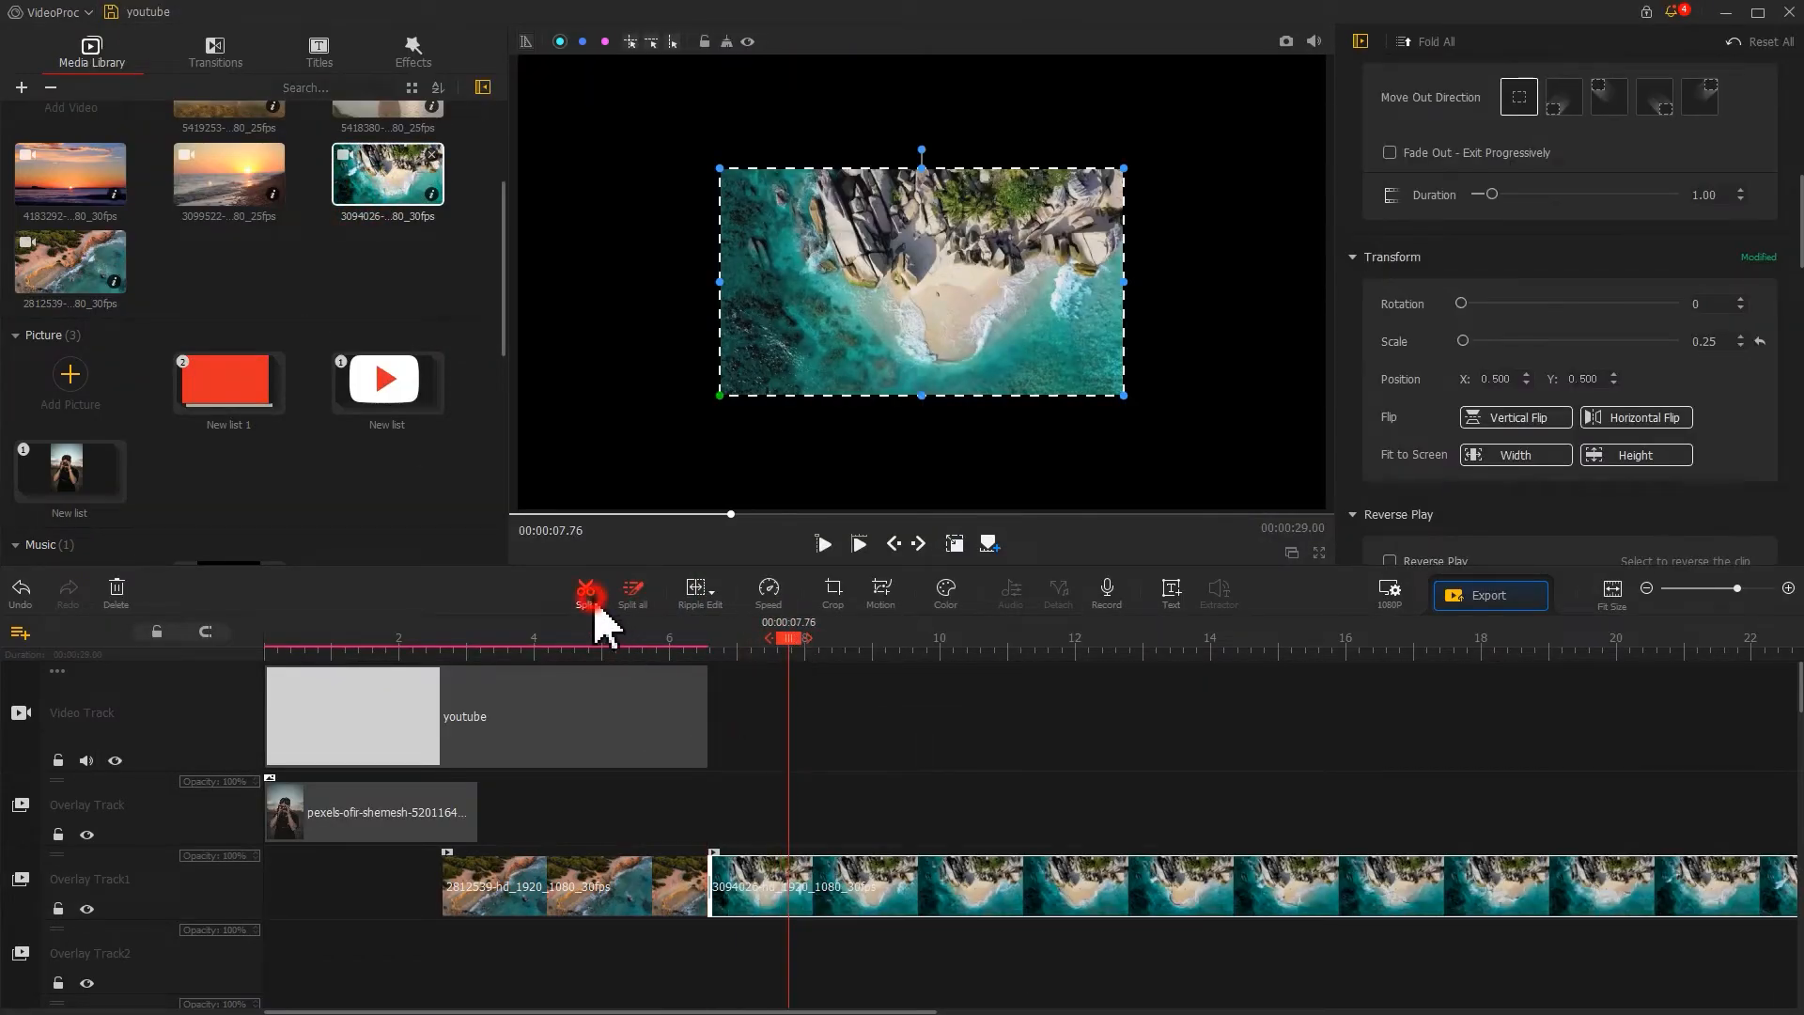
{"action": "left_click", "coordinate": [592, 599]}
{"action": "left_click", "coordinate": [872, 863]}
{"action": "key", "text": "Delete"}
Add the 3099522 sunset clip on Overlay Track1 and delete its leftover right part.
{"action": "left_click_drag", "start_coordinate": [245, 190], "coordinate": [827, 885]}
{"action": "mouse_move", "coordinate": [922, 639]}
{"action": "left_mouse_down"}
{"action": "mouse_move", "coordinate": [880, 648]}
{"action": "mouse_move", "coordinate": [895, 652]}
{"action": "left_mouse_up"}
{"action": "left_click", "coordinate": [577, 595]}
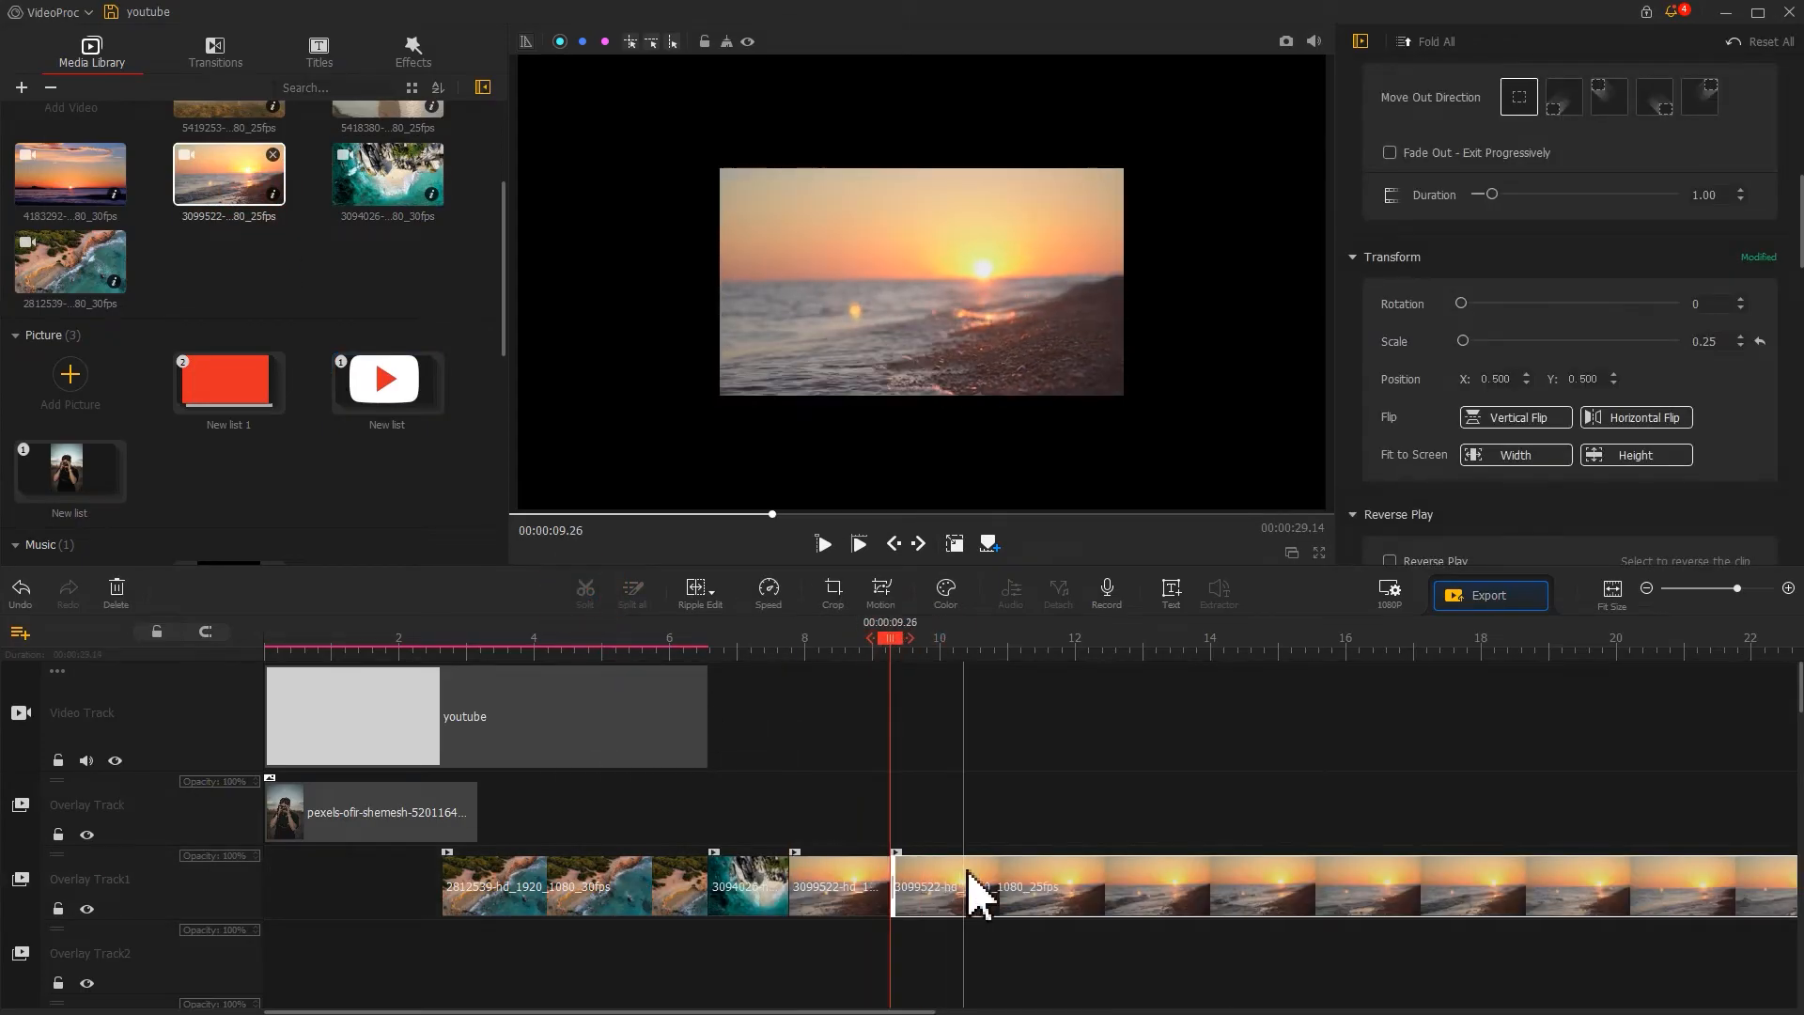
{"action": "left_click", "coordinate": [974, 894]}
{"action": "key", "text": "Delete"}
Add clip 5418380 to Overlay Track1, trim its start, and slide it against the sunset clip.
{"action": "scroll", "coordinate": [404, 362], "scroll_direction": "up", "scroll_amount": 2}
{"action": "left_click_drag", "start_coordinate": [387, 169], "coordinate": [946, 897]}
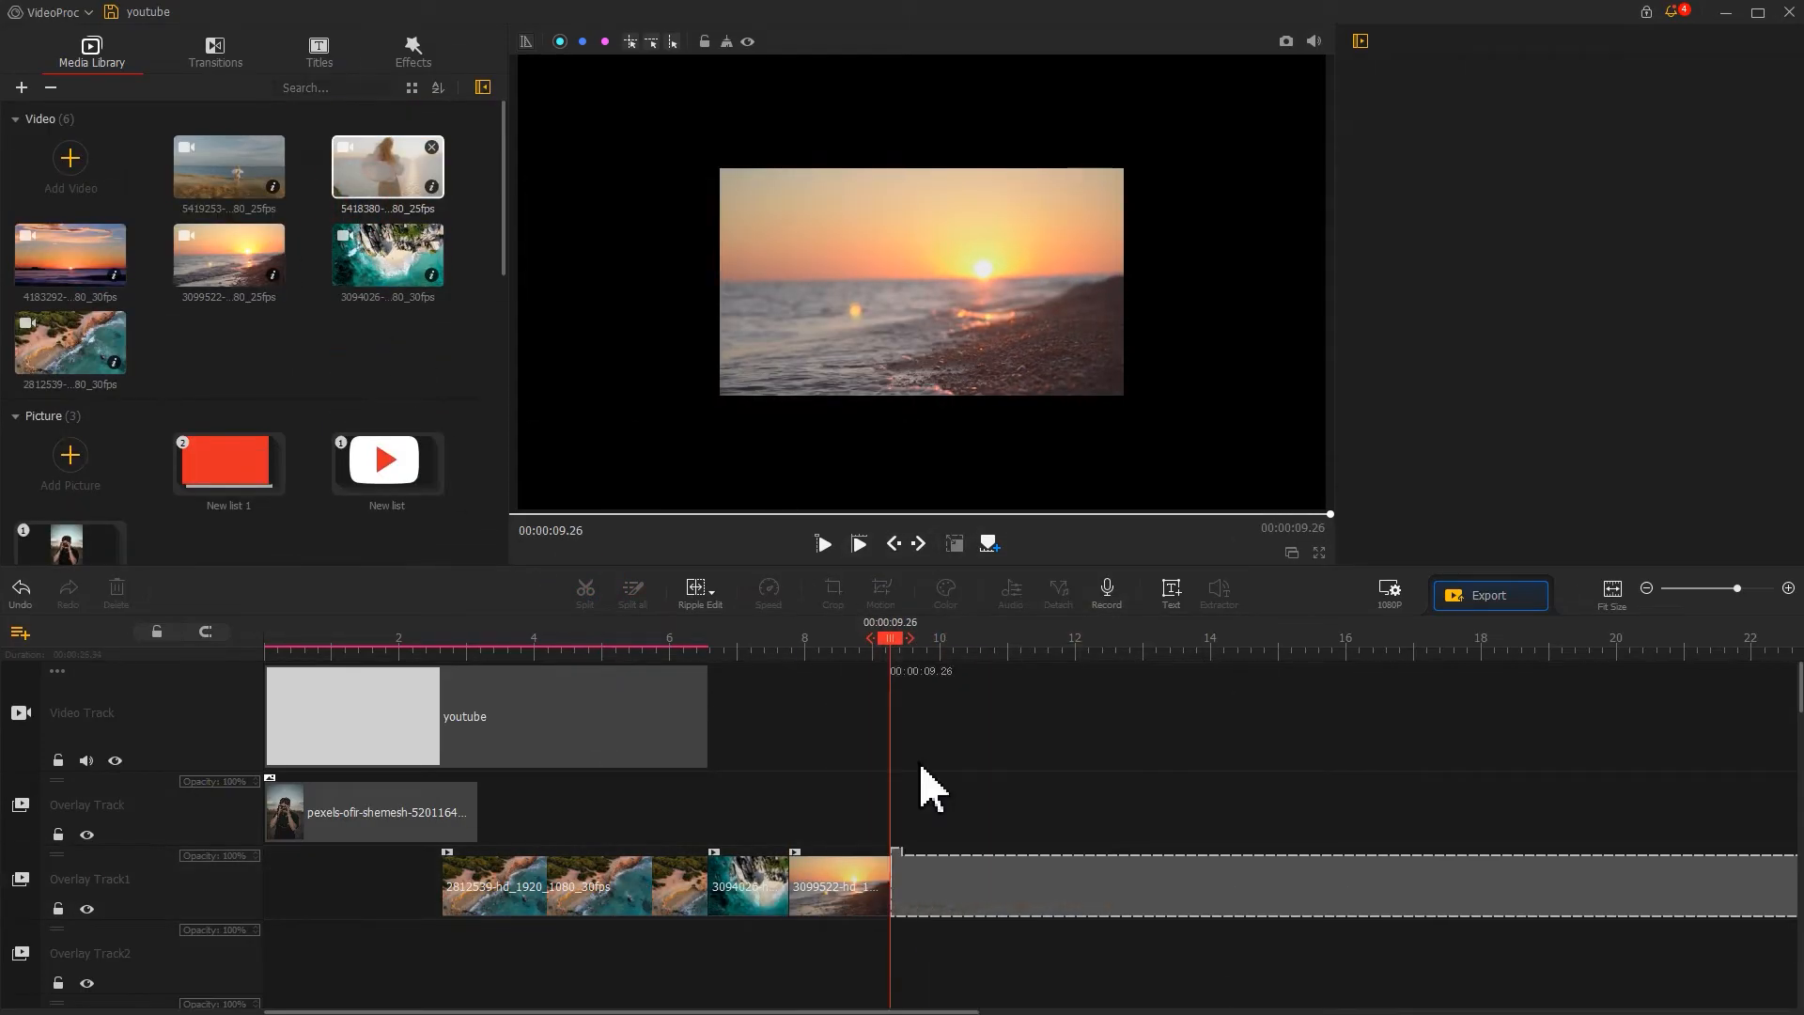
{"action": "left_click_drag", "start_coordinate": [891, 641], "coordinate": [946, 644]}
{"action": "left_click_drag", "start_coordinate": [899, 890], "coordinate": [949, 890]}
{"action": "left_click_drag", "start_coordinate": [1013, 887], "coordinate": [961, 897]}
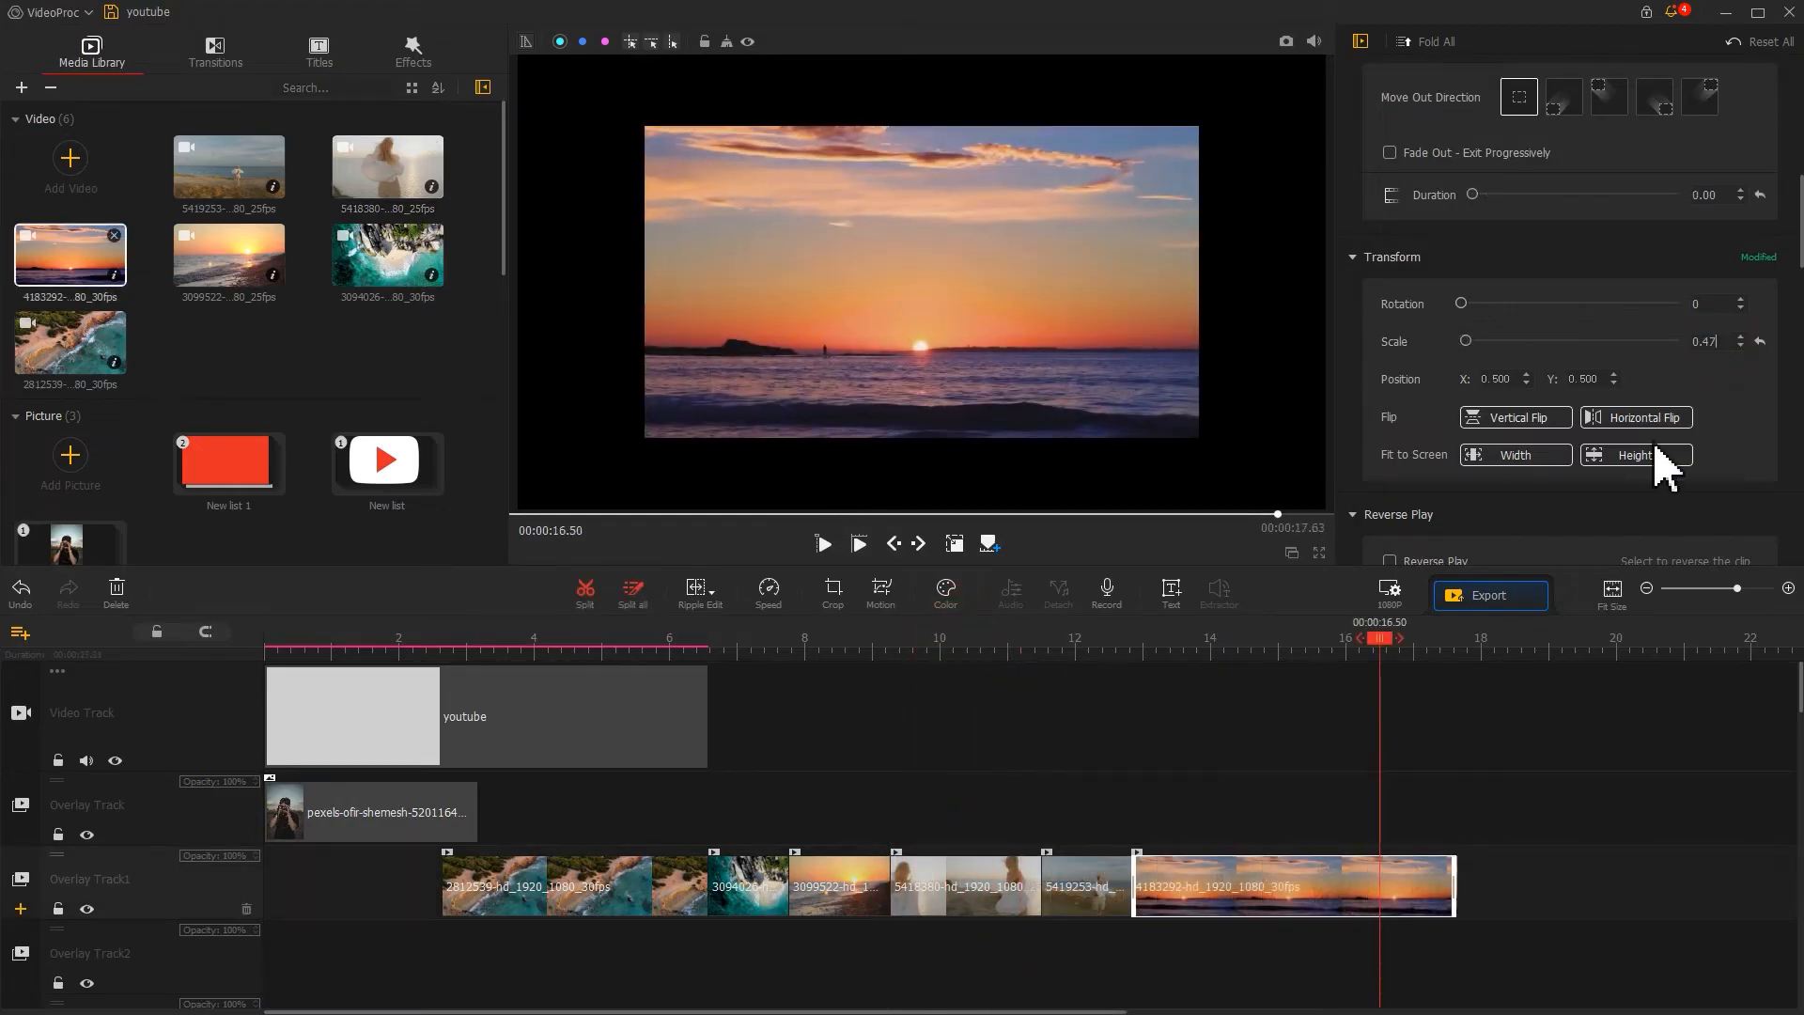
{"action": "left_click", "coordinate": [1109, 888]}
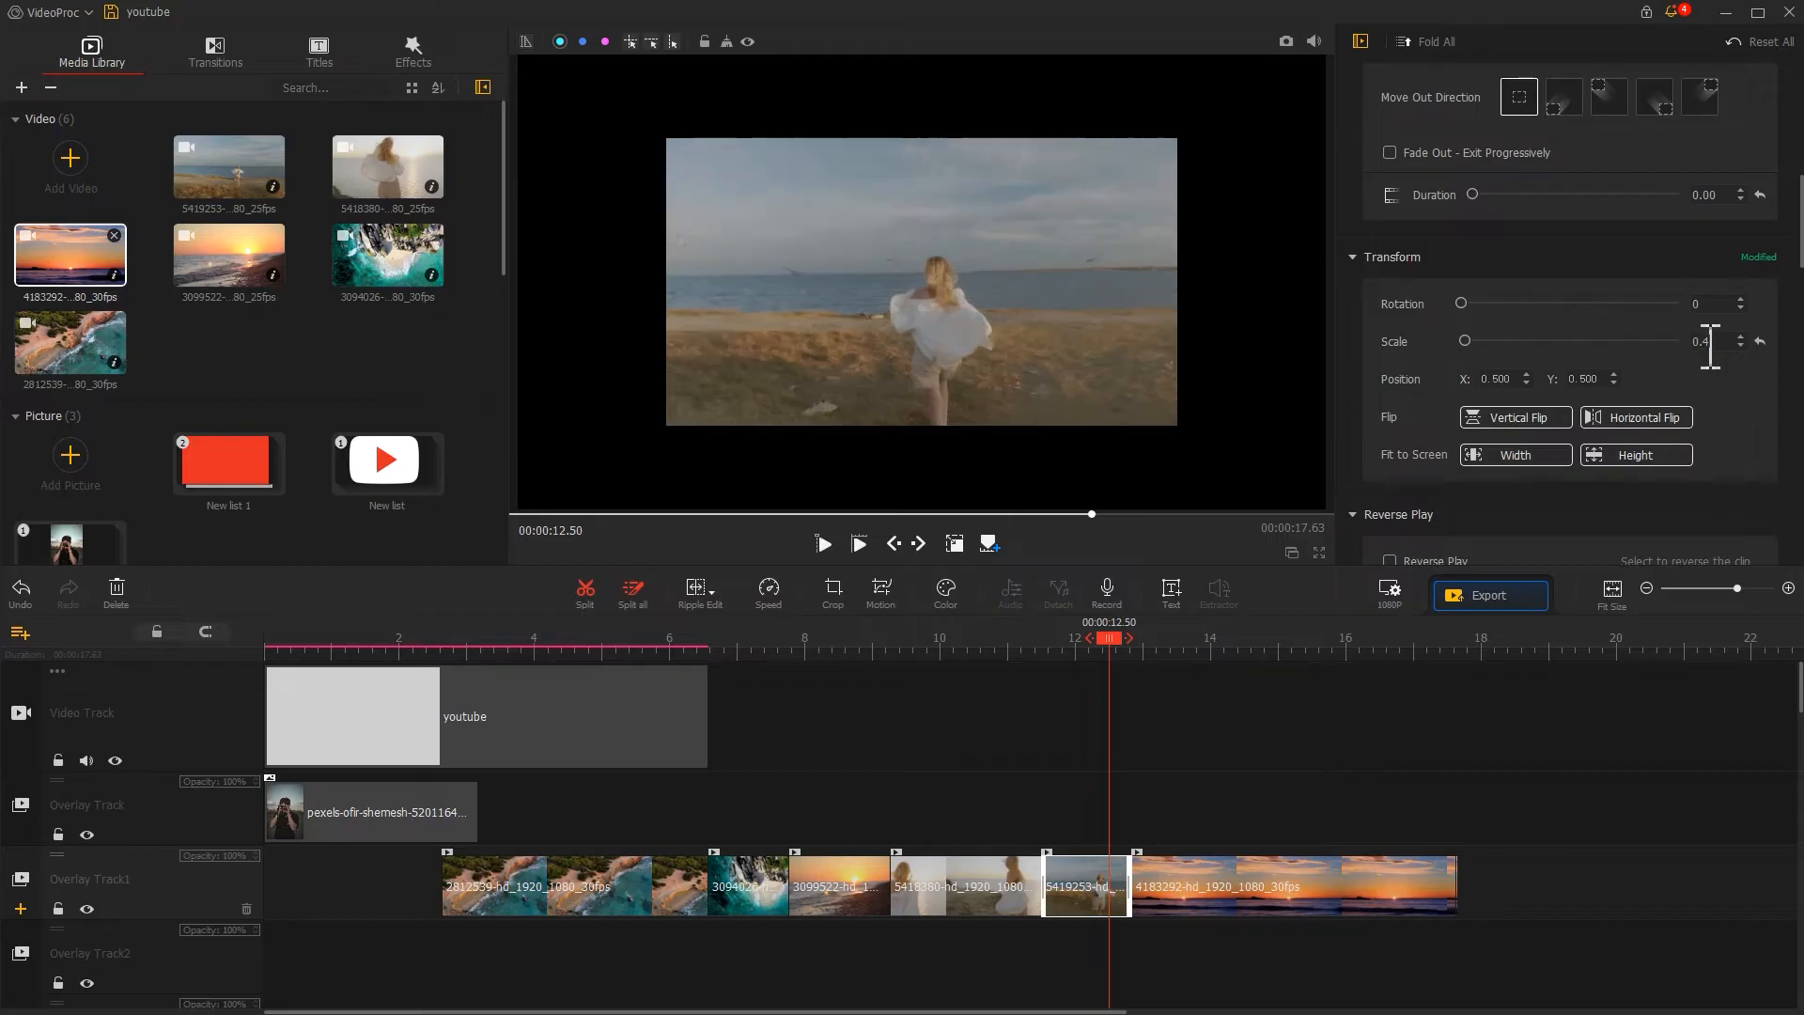
{"action": "left_click", "coordinate": [1033, 900]}
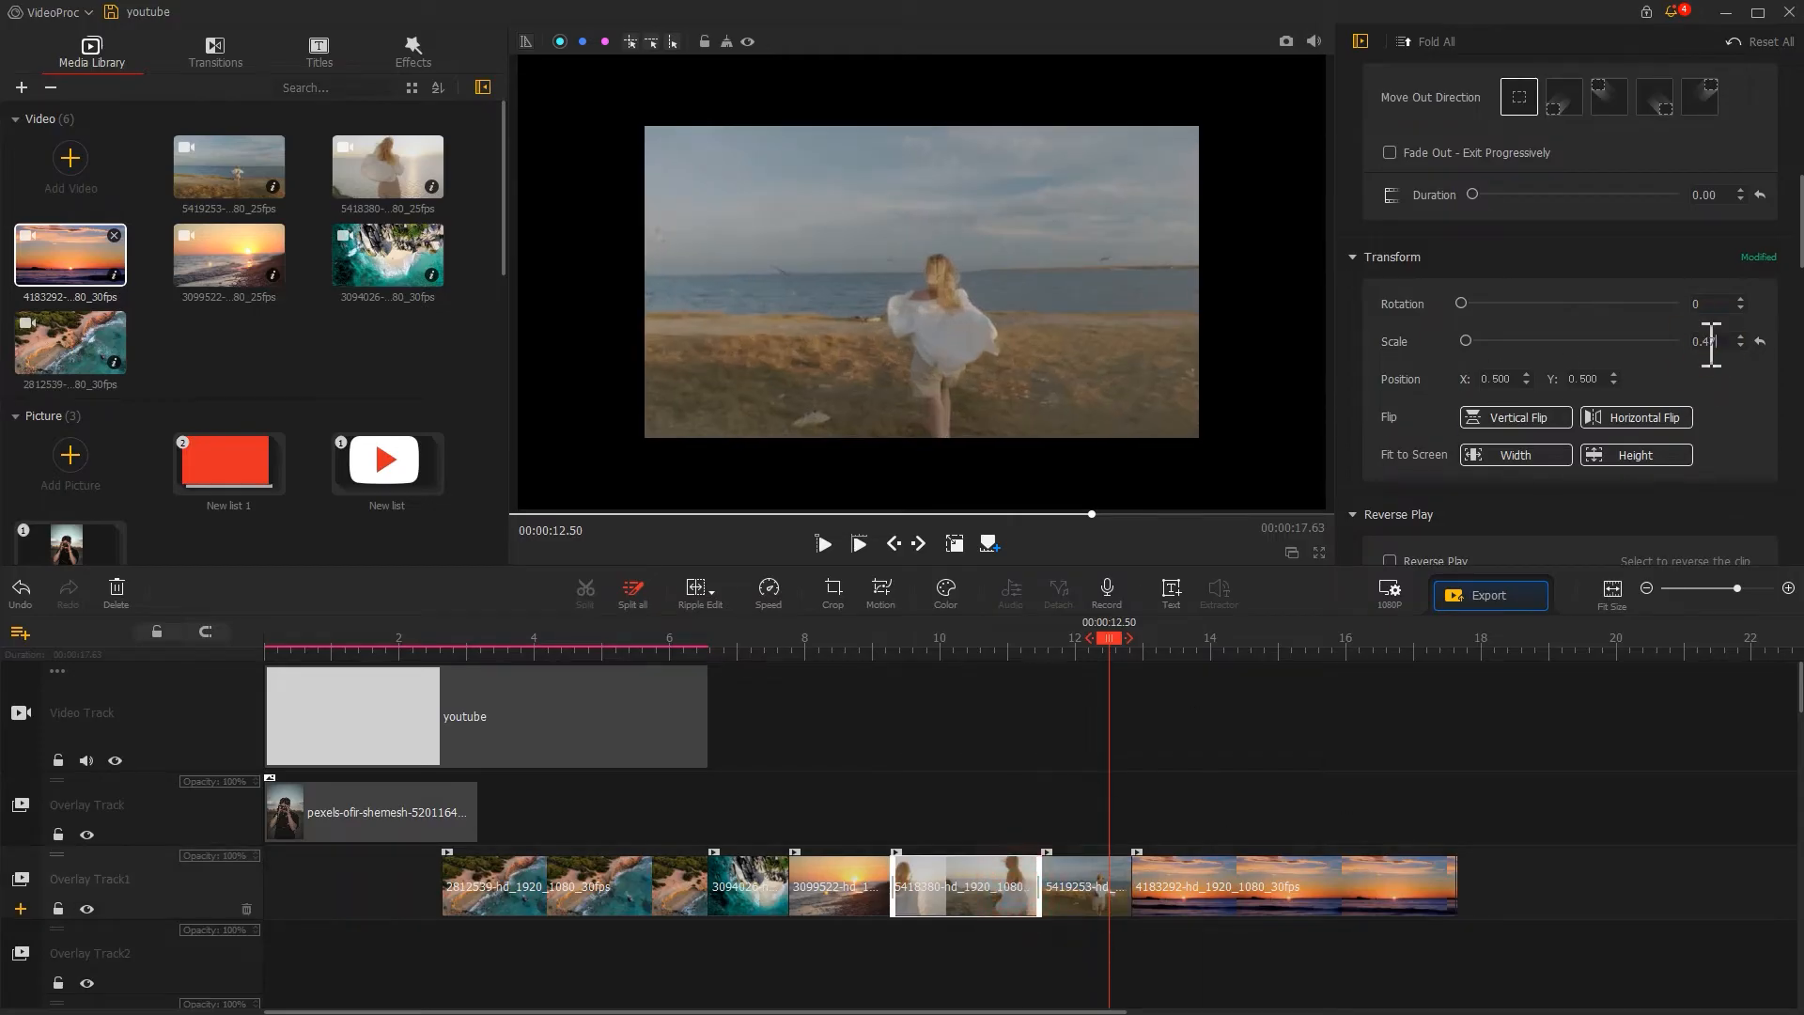
Scale the sunset clip and clip 3094026 to 0.47, and place red youtube_0 on Overlay Track.
{"action": "left_click", "coordinate": [859, 888]}
{"action": "left_click", "coordinate": [1719, 344]}
{"action": "key", "text": "BackSpace"}
{"action": "key", "text": "BackSpace"}
{"action": "type", "text": "47"}
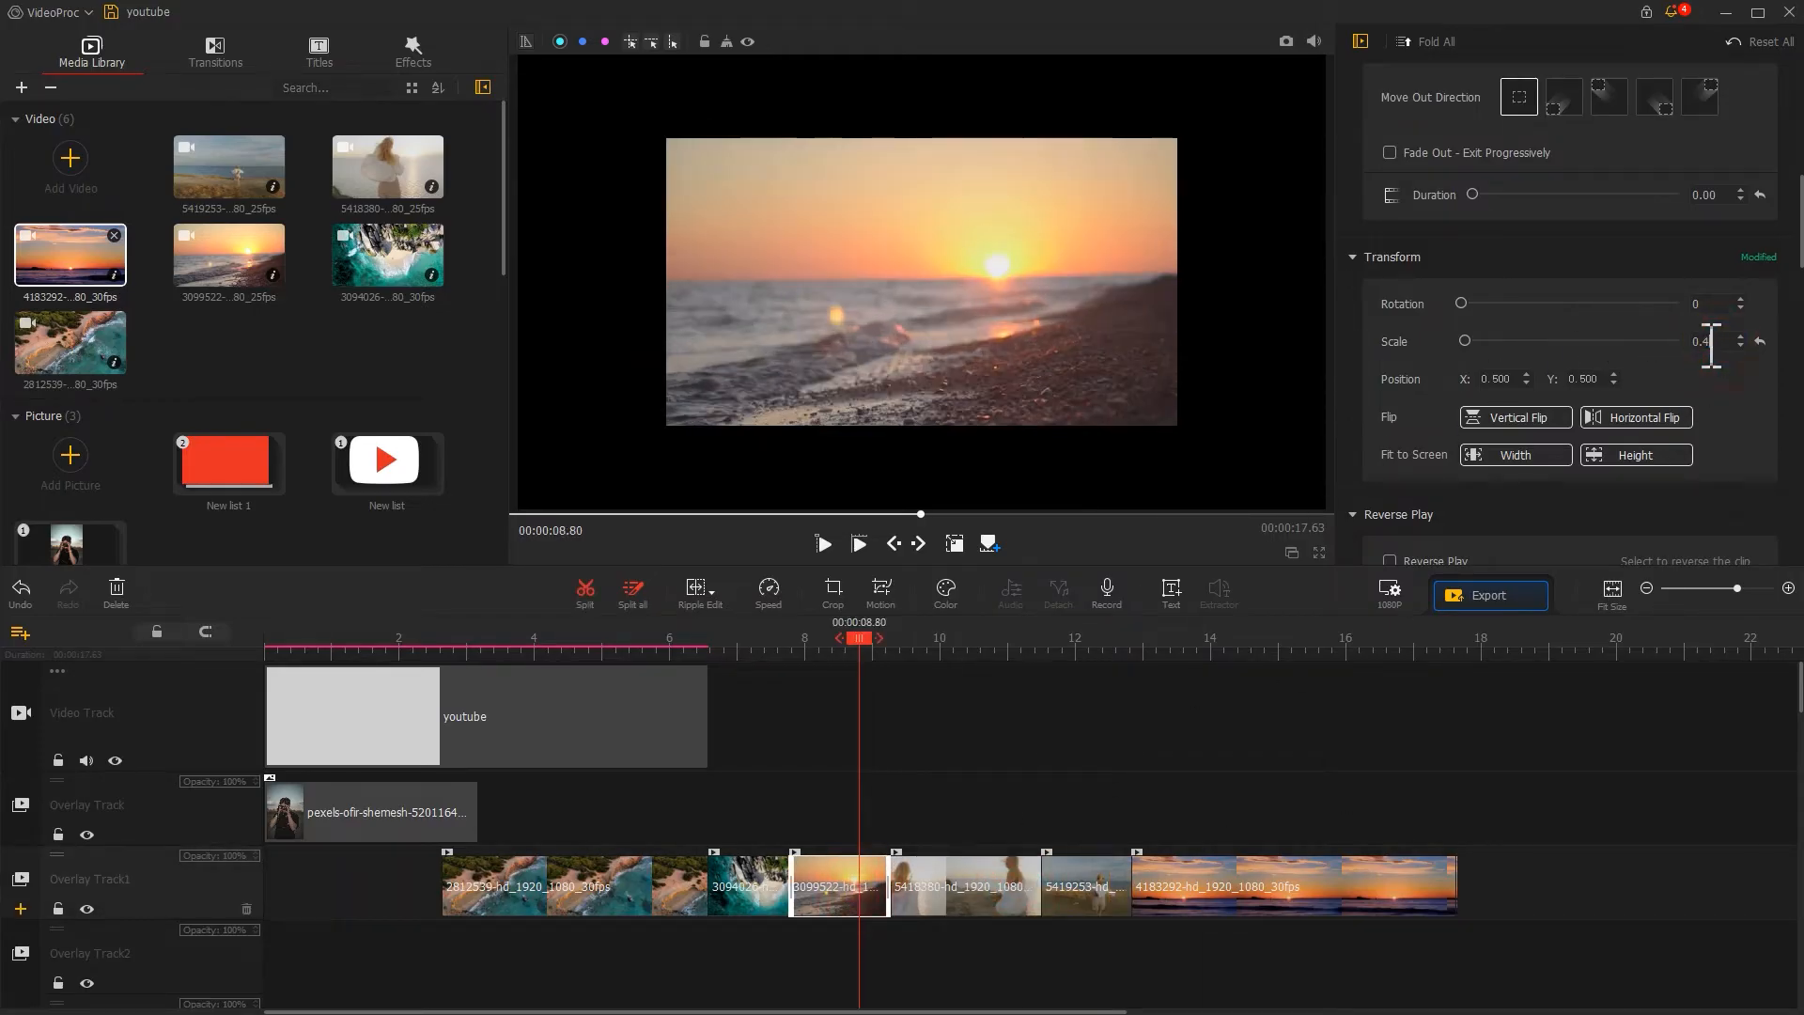
{"action": "left_click", "coordinate": [736, 892]}
{"action": "left_click", "coordinate": [1719, 341]}
{"action": "key", "text": "BackSpace"}
{"action": "key", "text": "BackSpace"}
{"action": "type", "text": "47"}
{"action": "key", "text": "Return"}
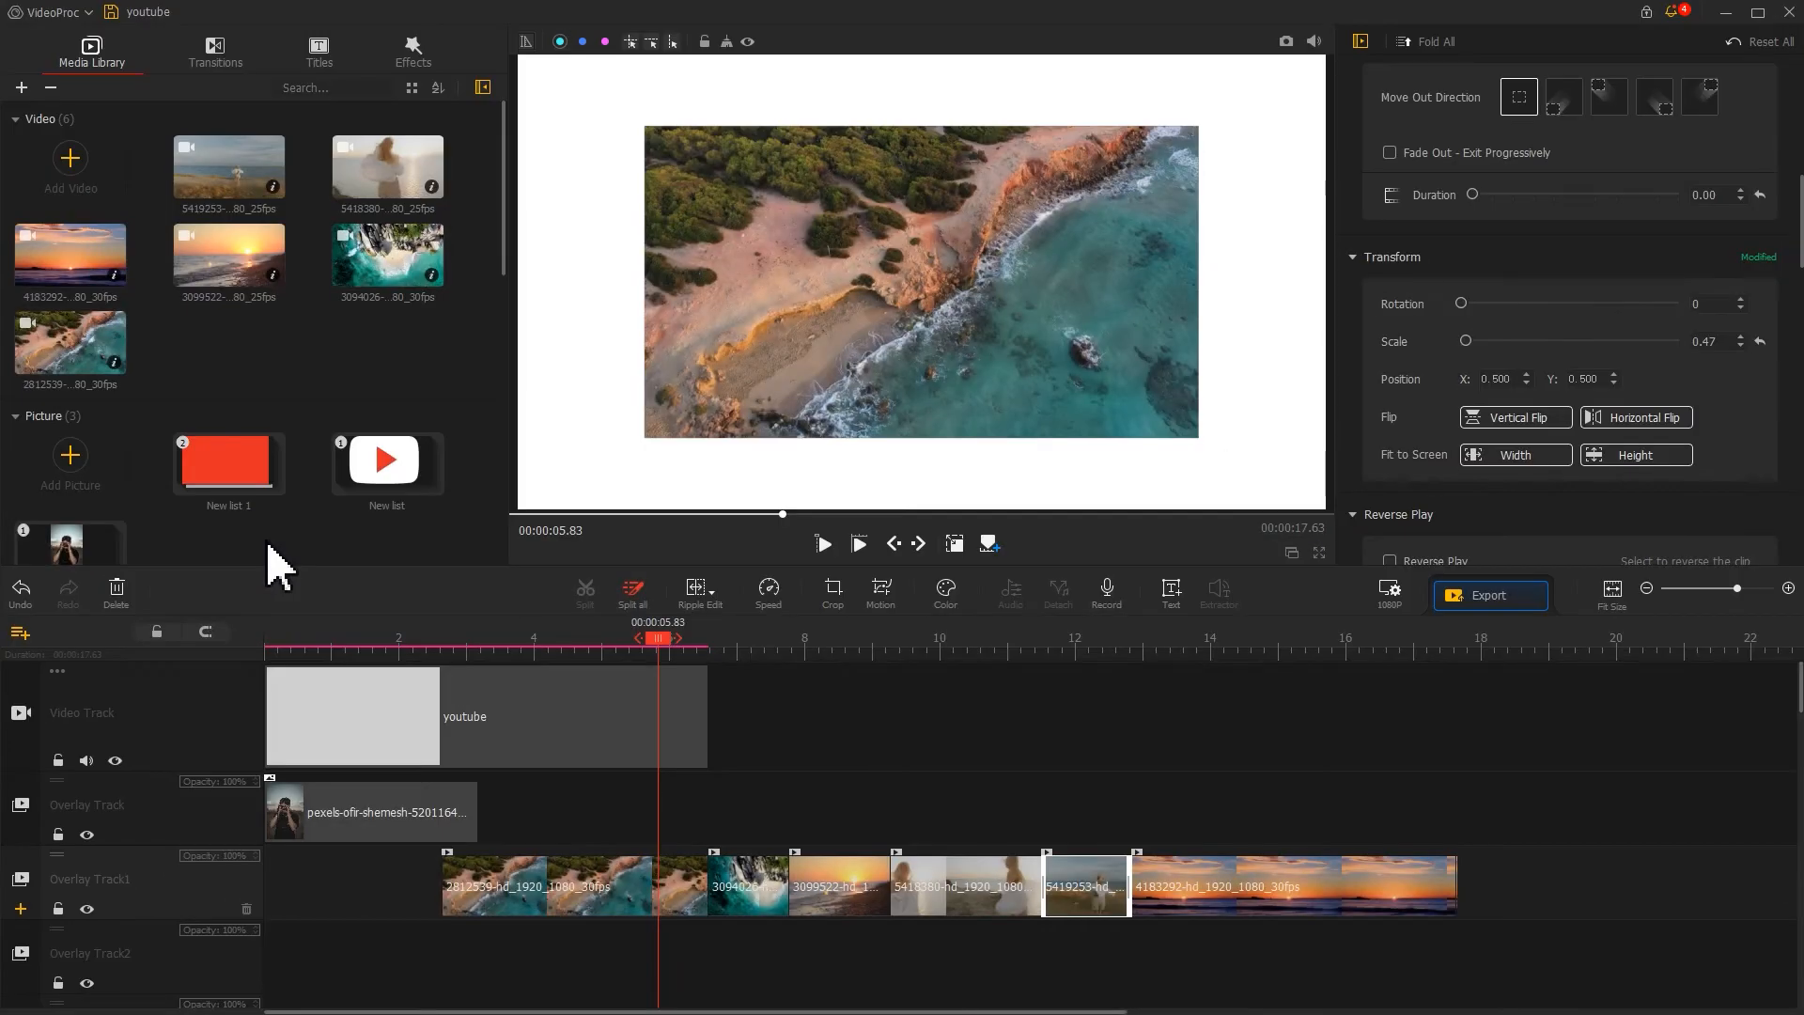
{"action": "double_click", "coordinate": [246, 477]}
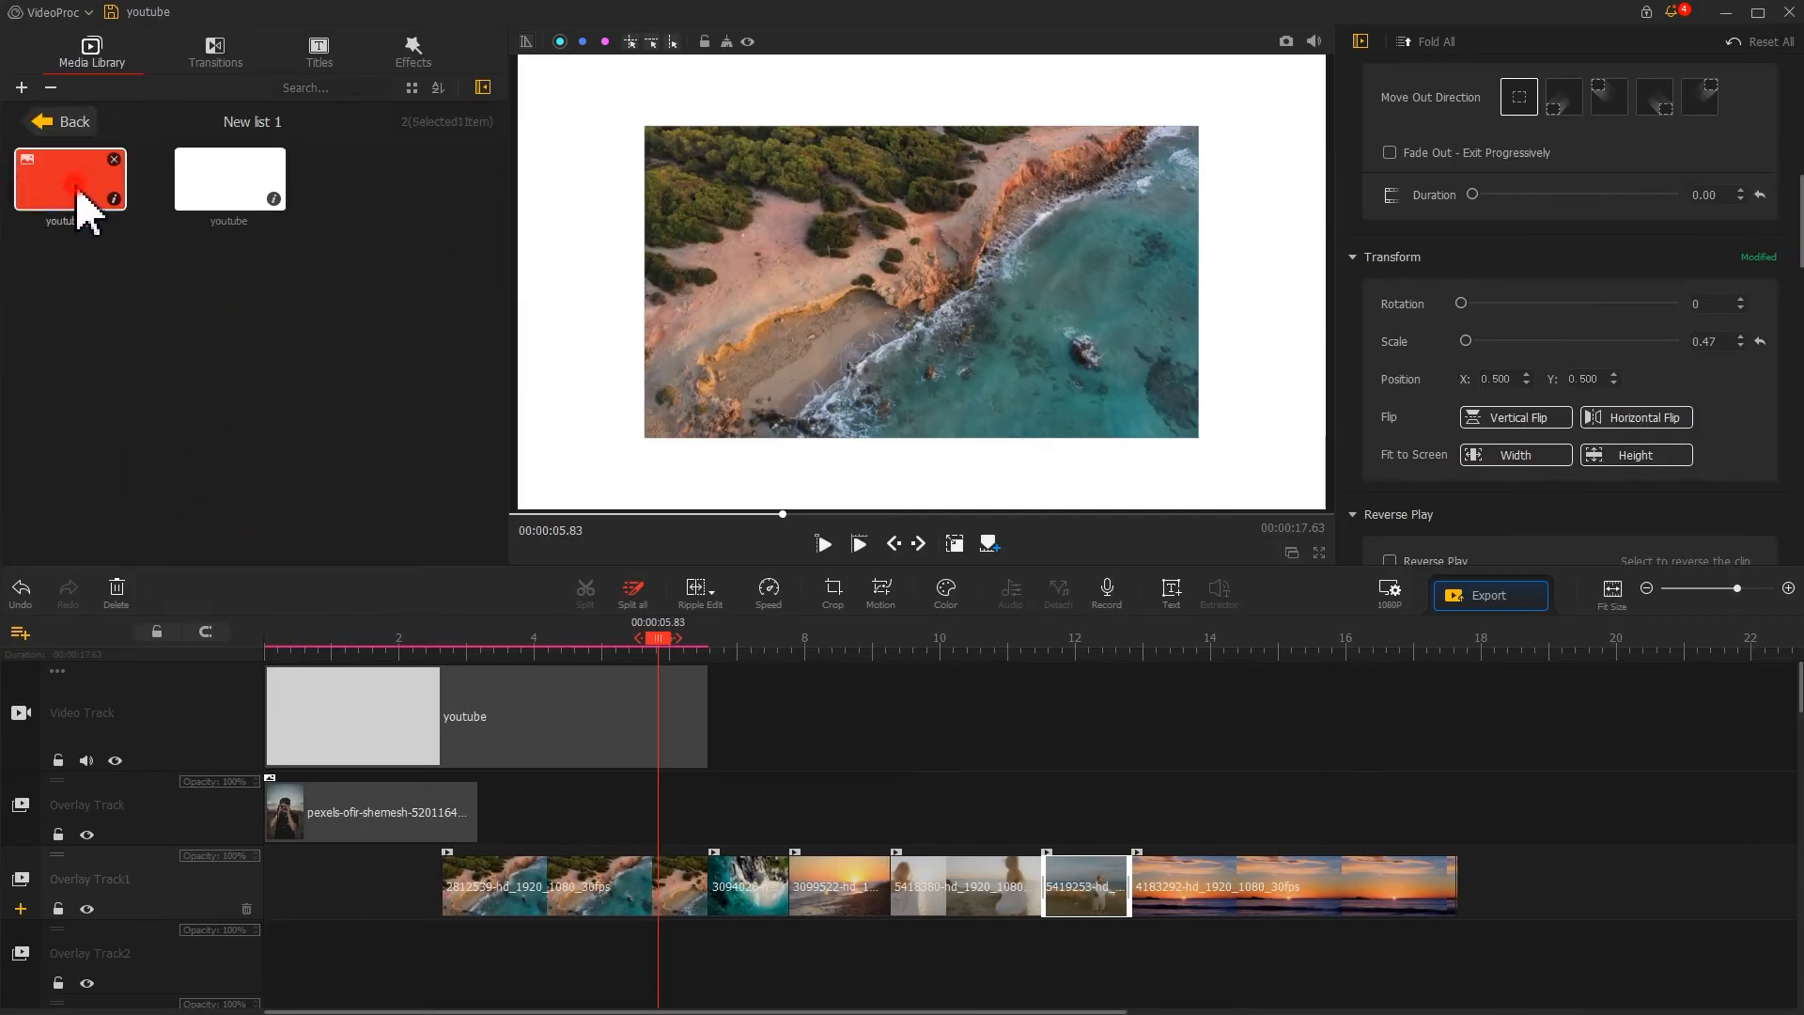
{"action": "left_click_drag", "start_coordinate": [81, 209], "coordinate": [1458, 827]}
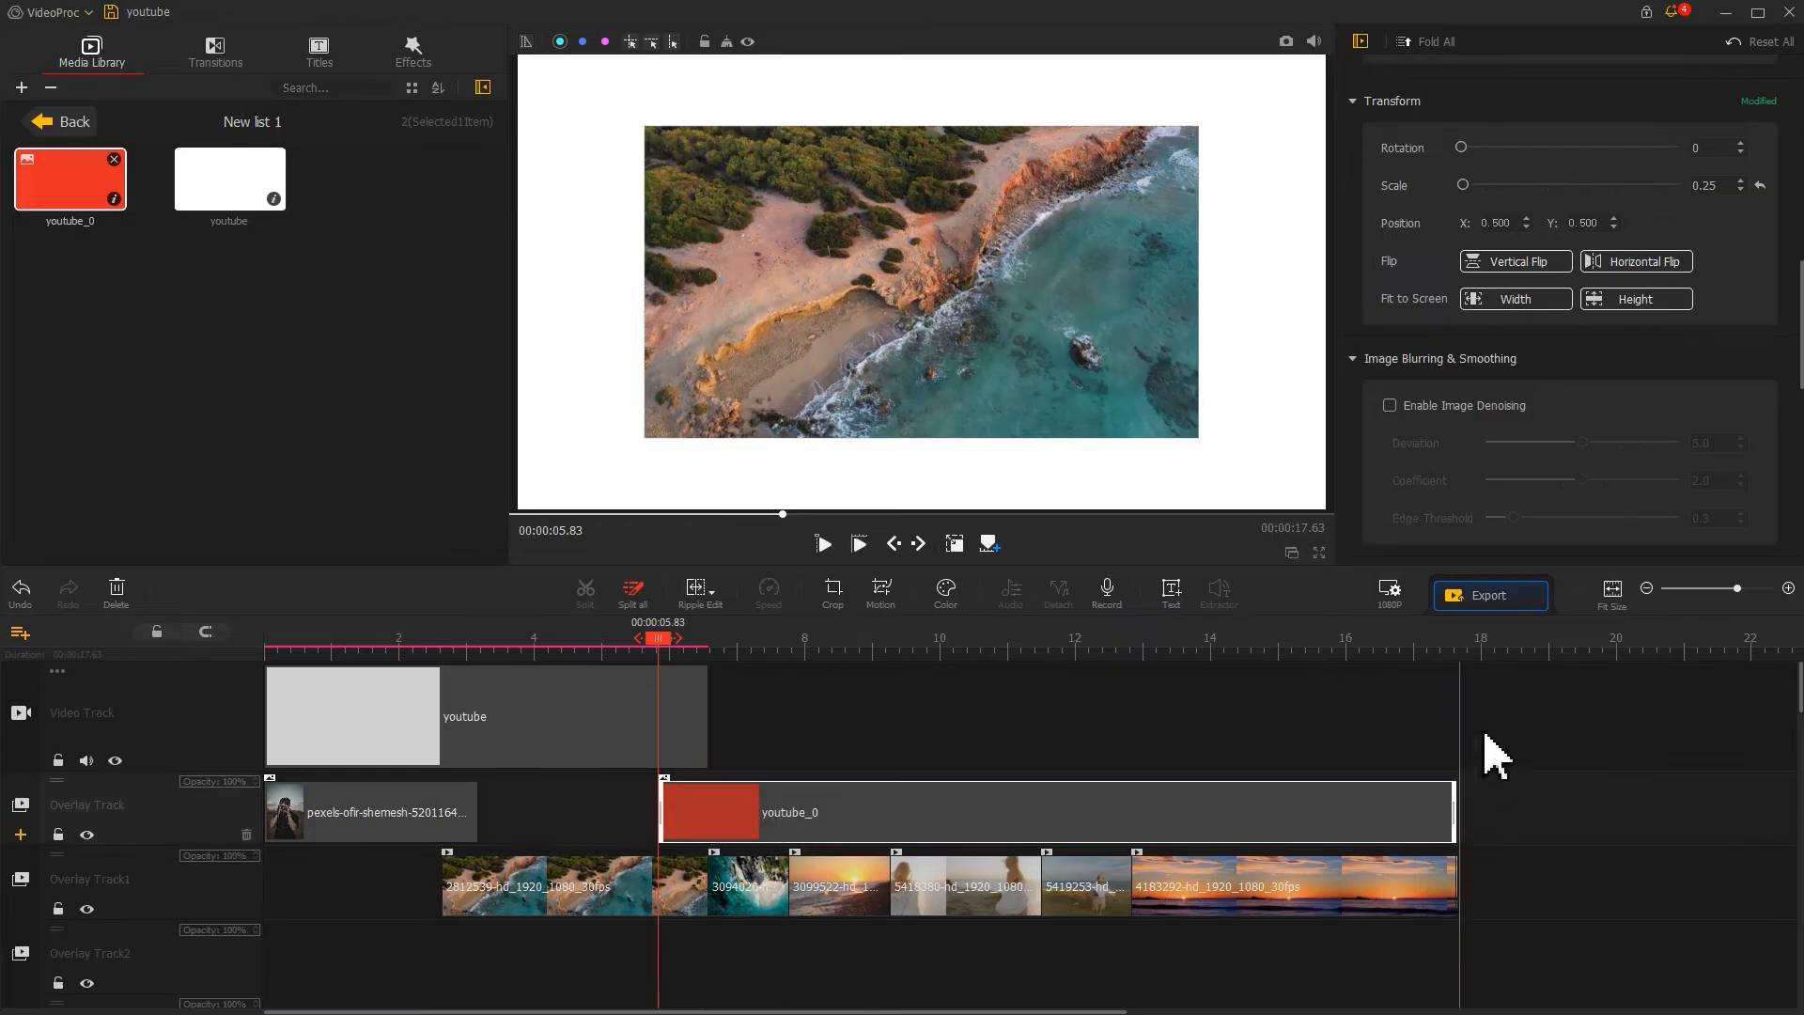
Fit the red youtube_0 picture to the frame and add a full-size starting motion keyframe.
{"action": "left_click", "coordinate": [1675, 310]}
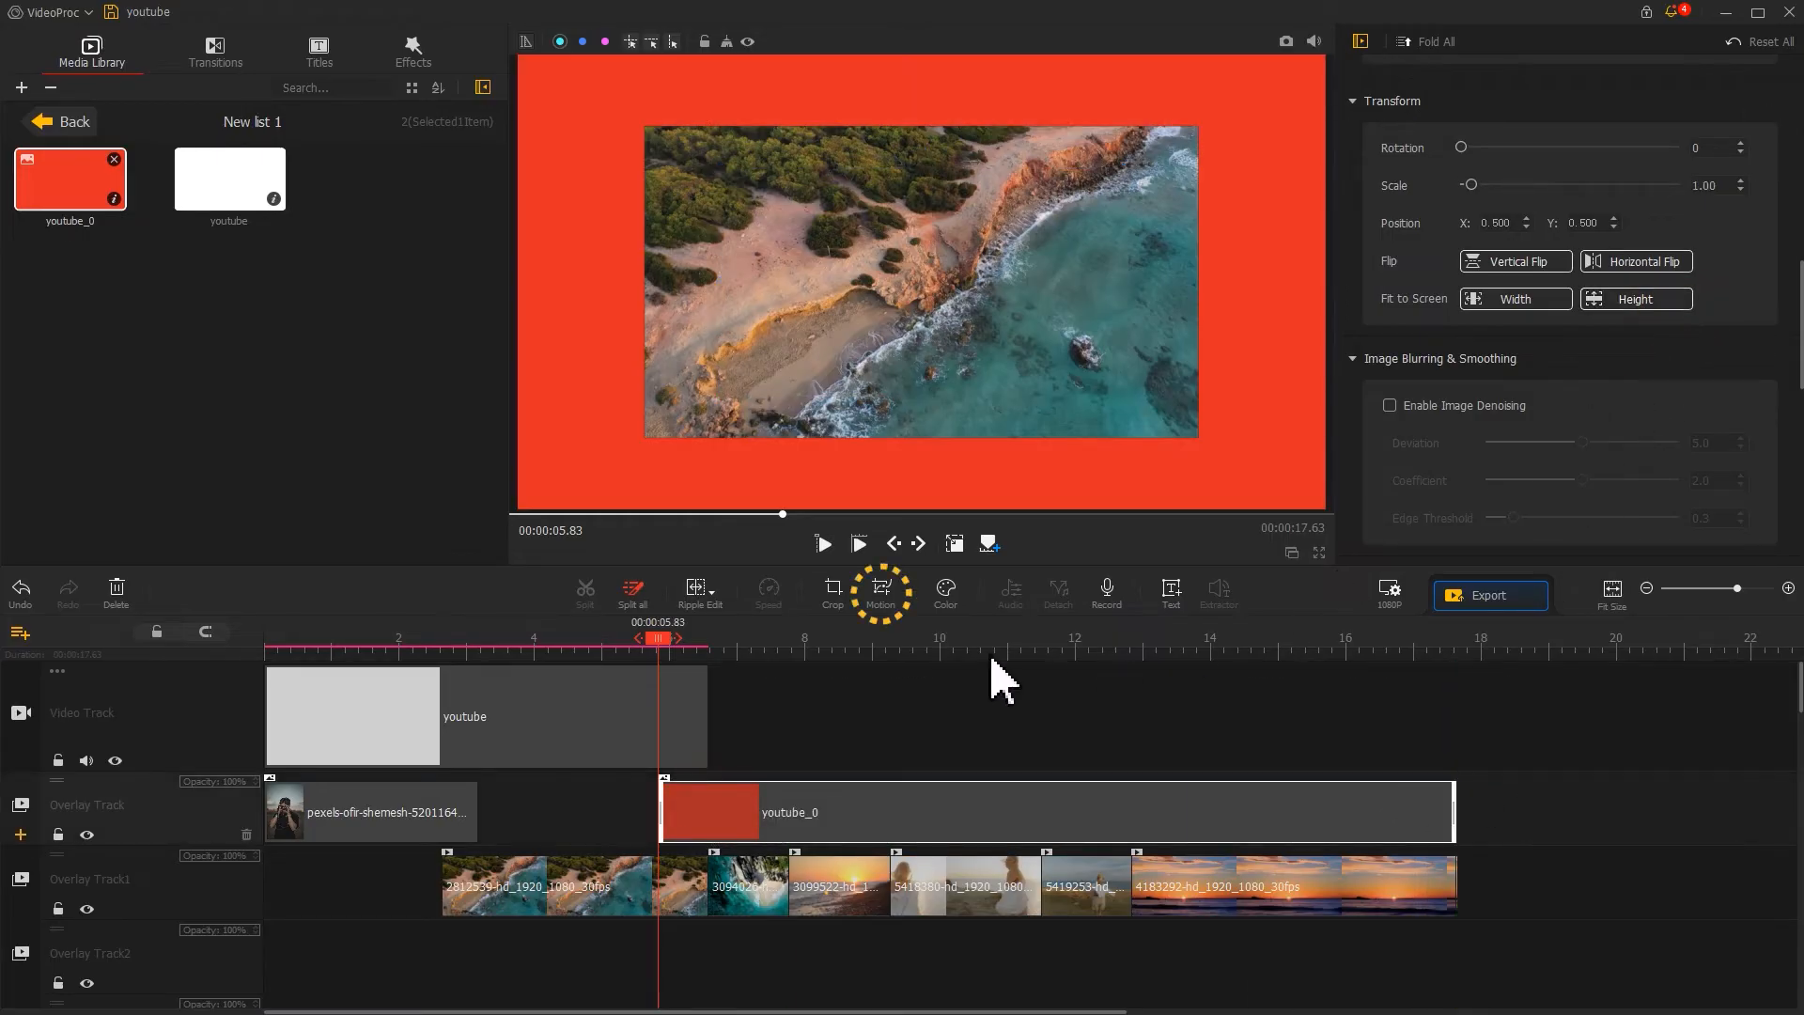
{"action": "left_click", "coordinate": [882, 594]}
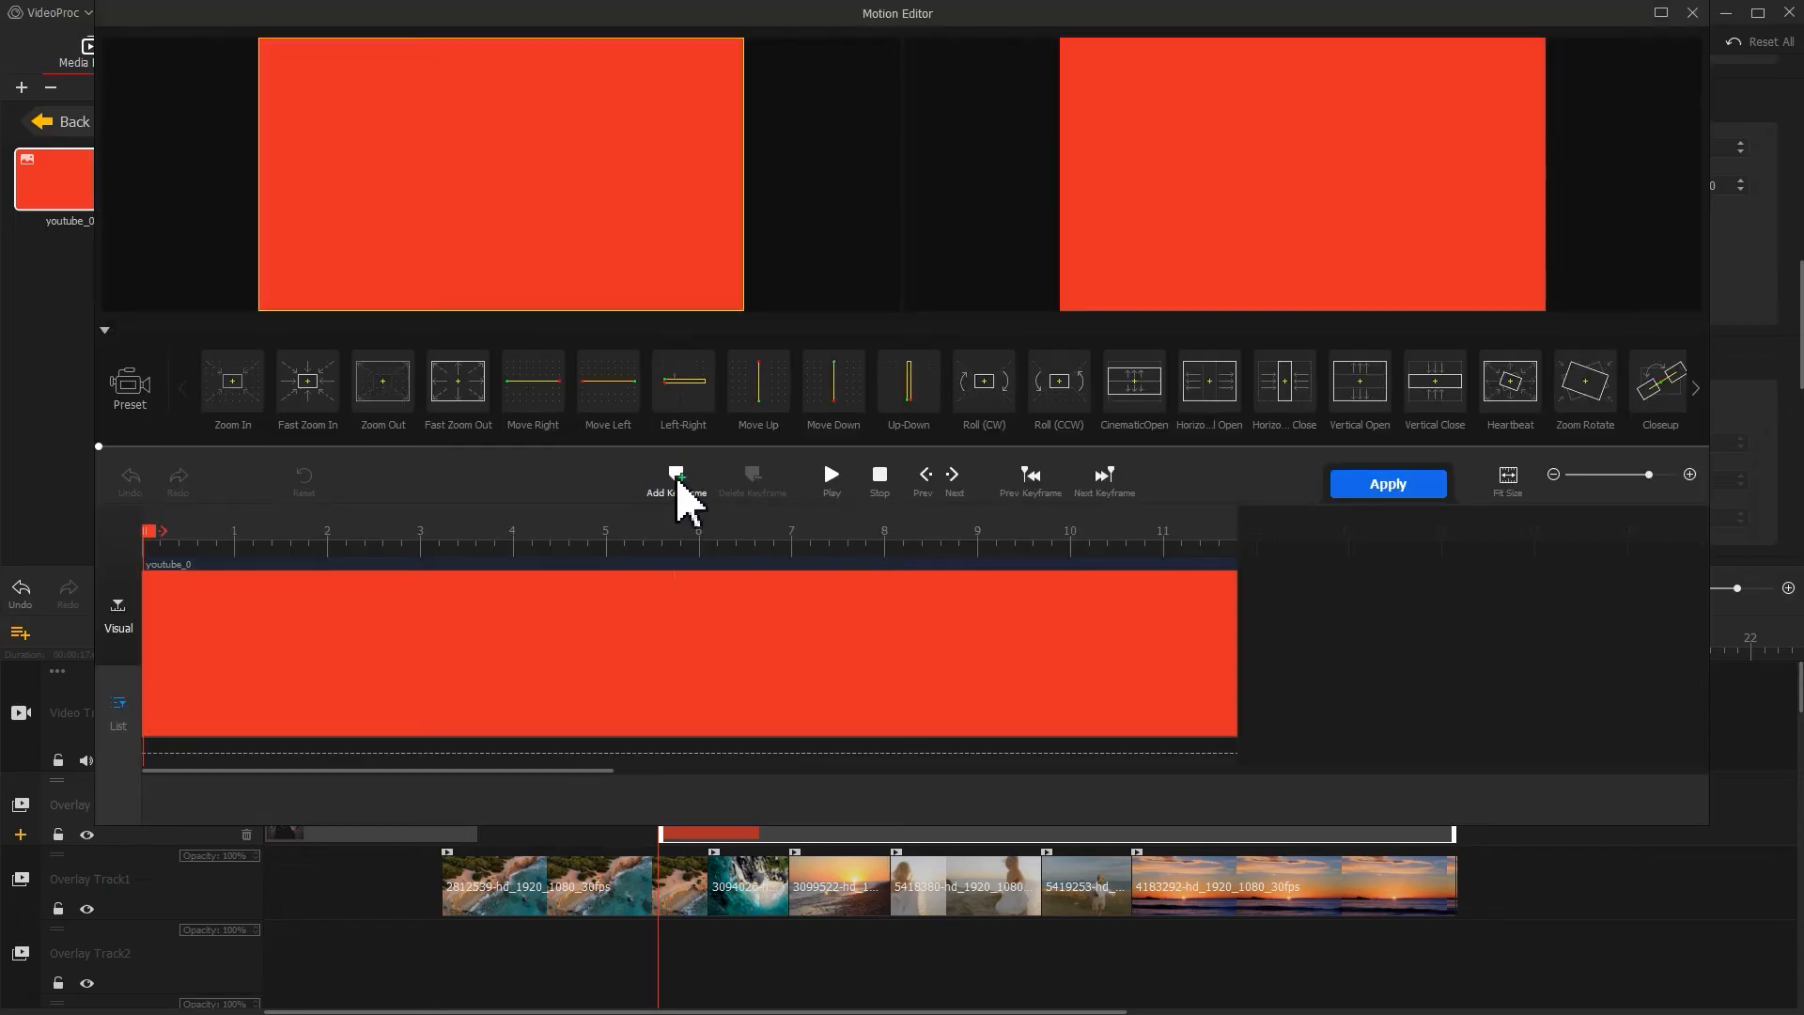
{"action": "left_click", "coordinate": [678, 481]}
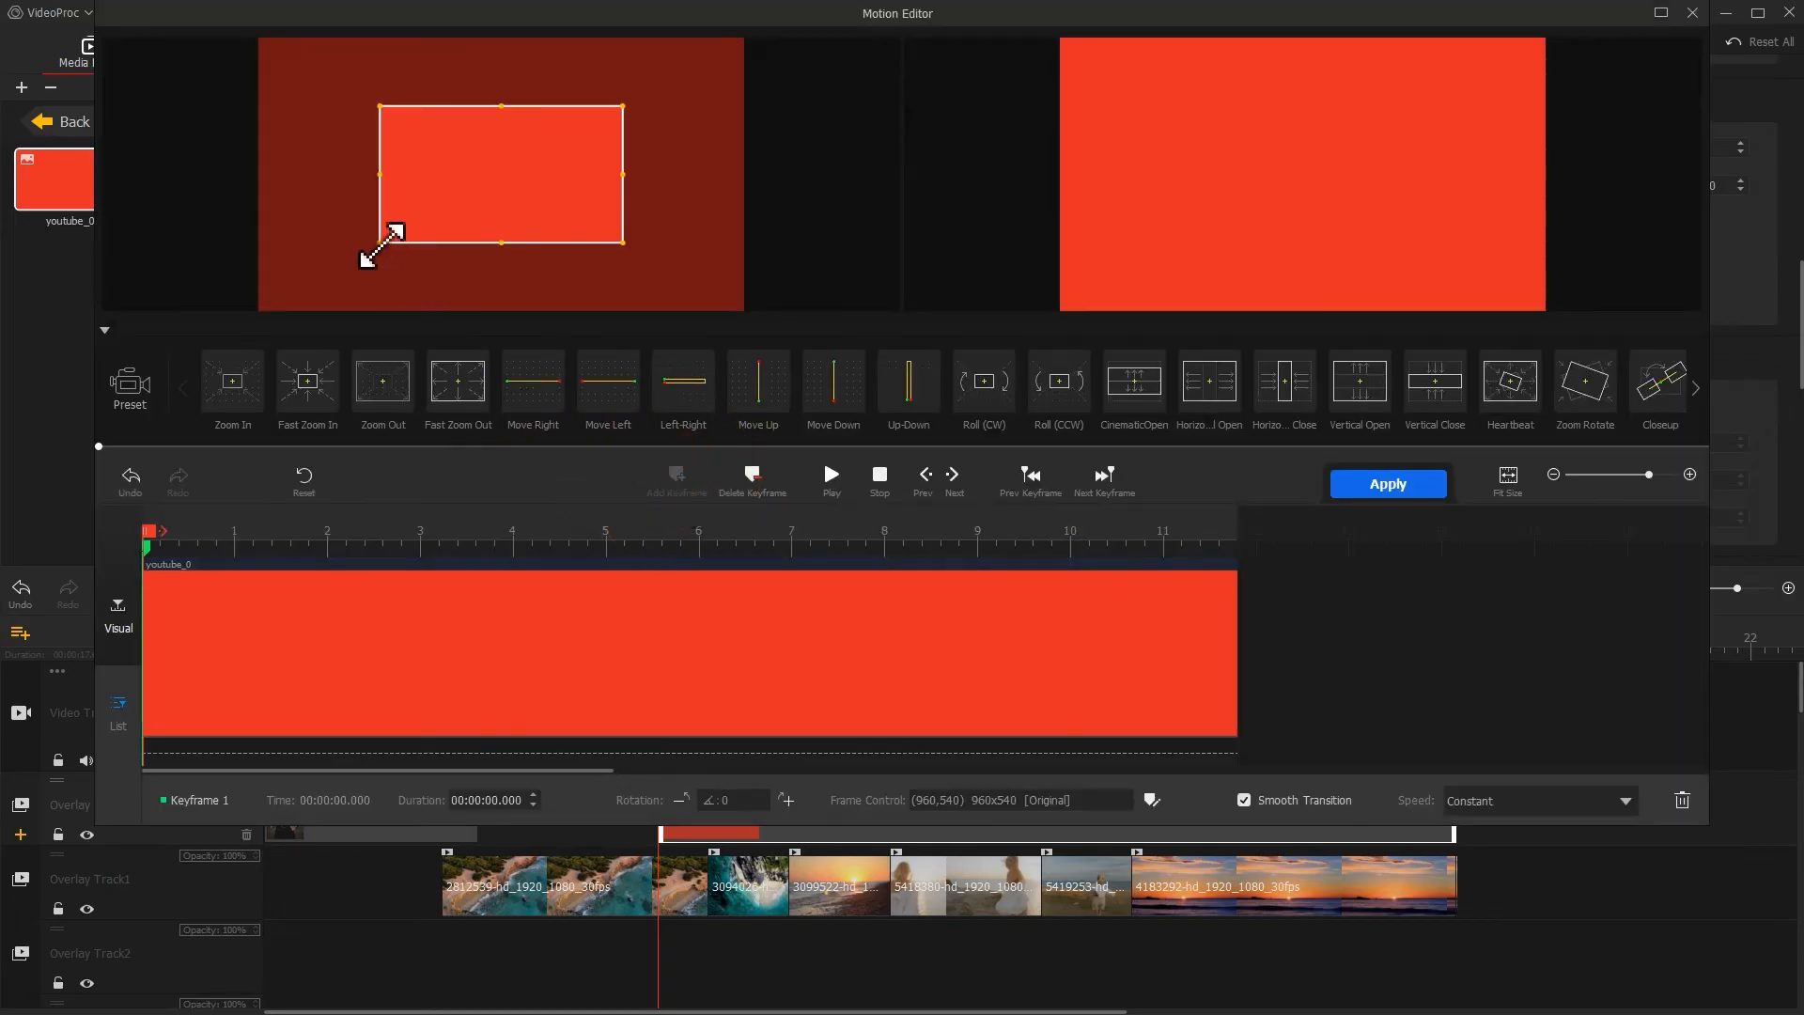
{"action": "left_click_drag", "start_coordinate": [383, 246], "coordinate": [299, 310]}
{"action": "left_click_drag", "start_coordinate": [624, 105], "coordinate": [725, 53]}
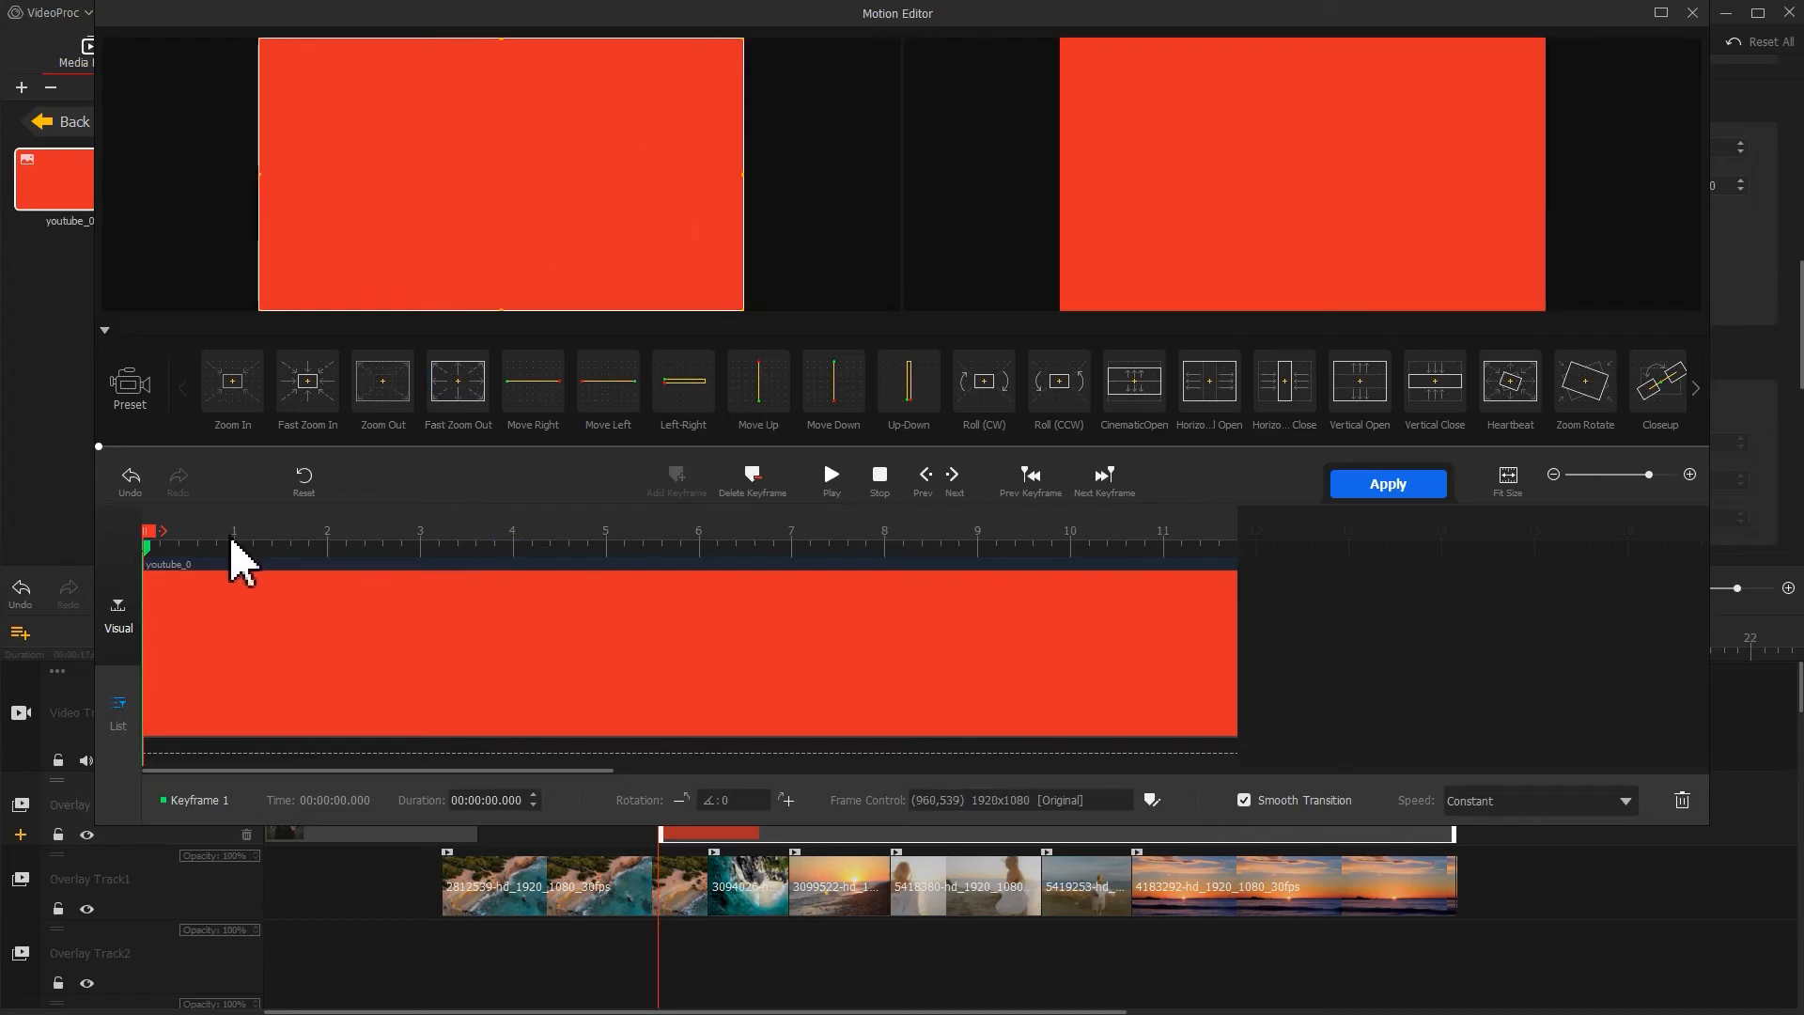
Add a 0.64 s keyframe with Smooth Speed Down 1, push the start frame off right, and apply.
{"action": "left_click", "coordinate": [201, 537]}
{"action": "left_click", "coordinate": [673, 481]}
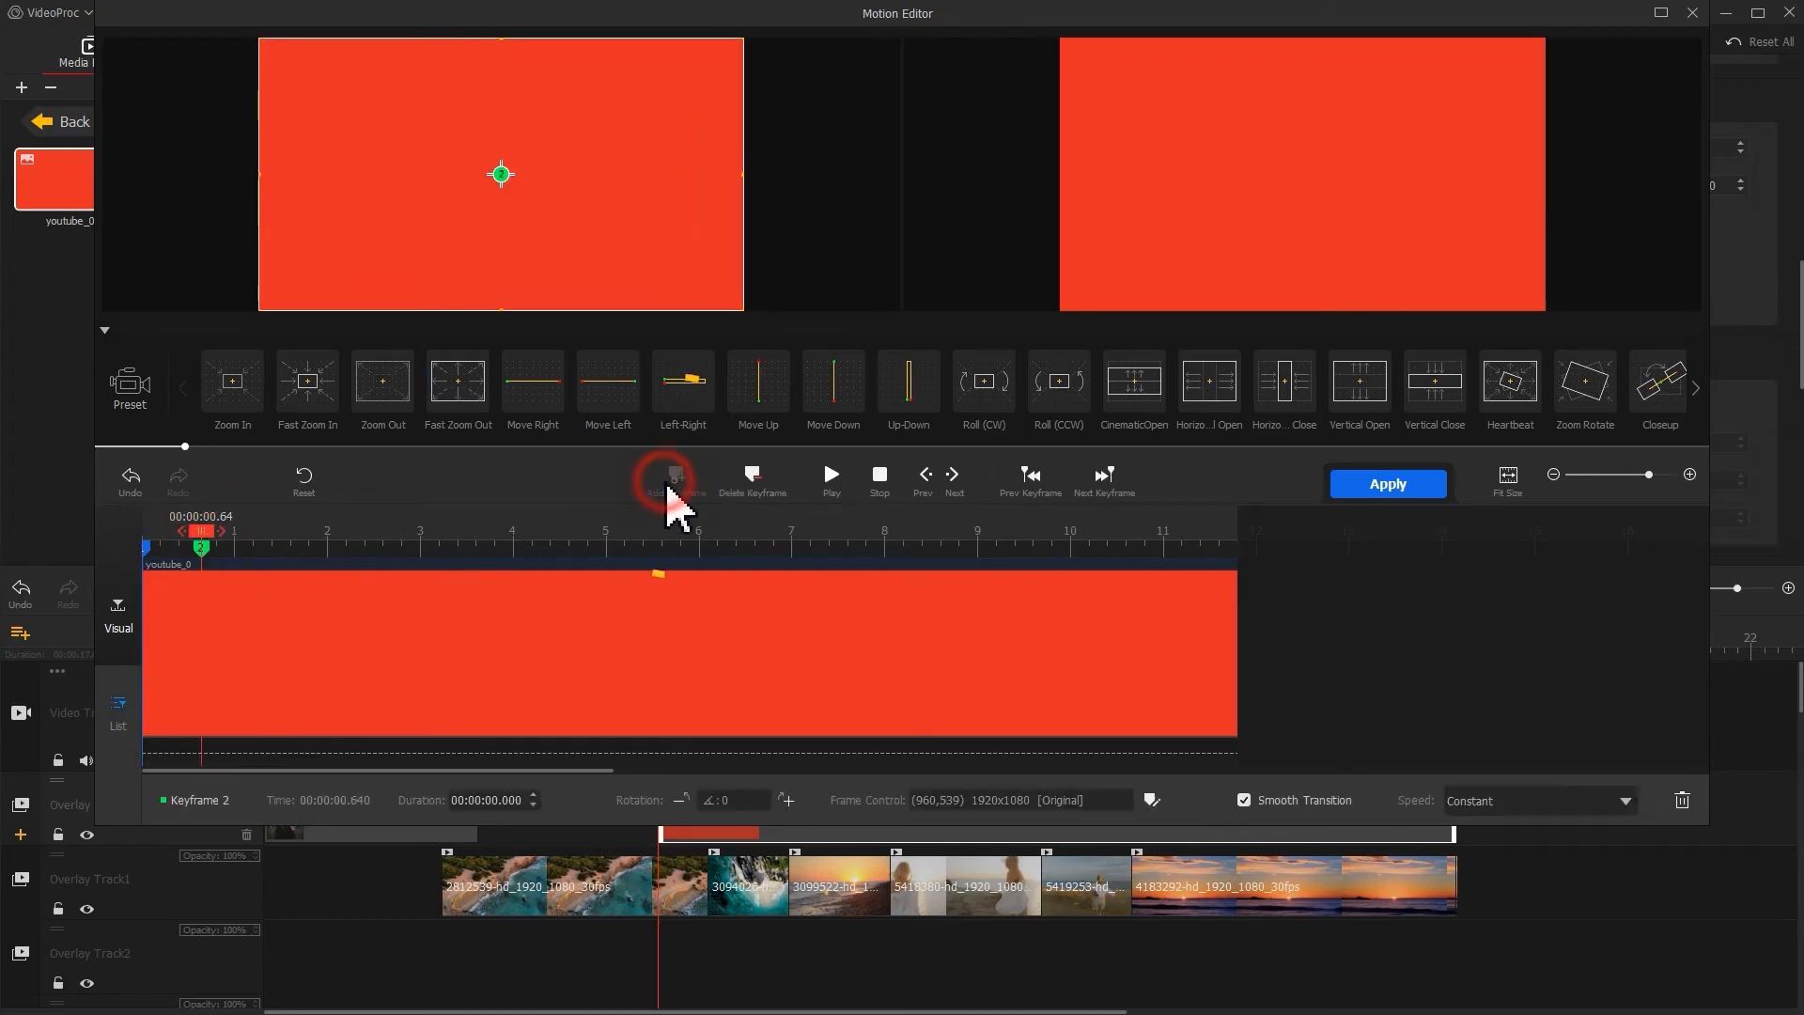
{"action": "left_click", "coordinate": [1520, 800]}
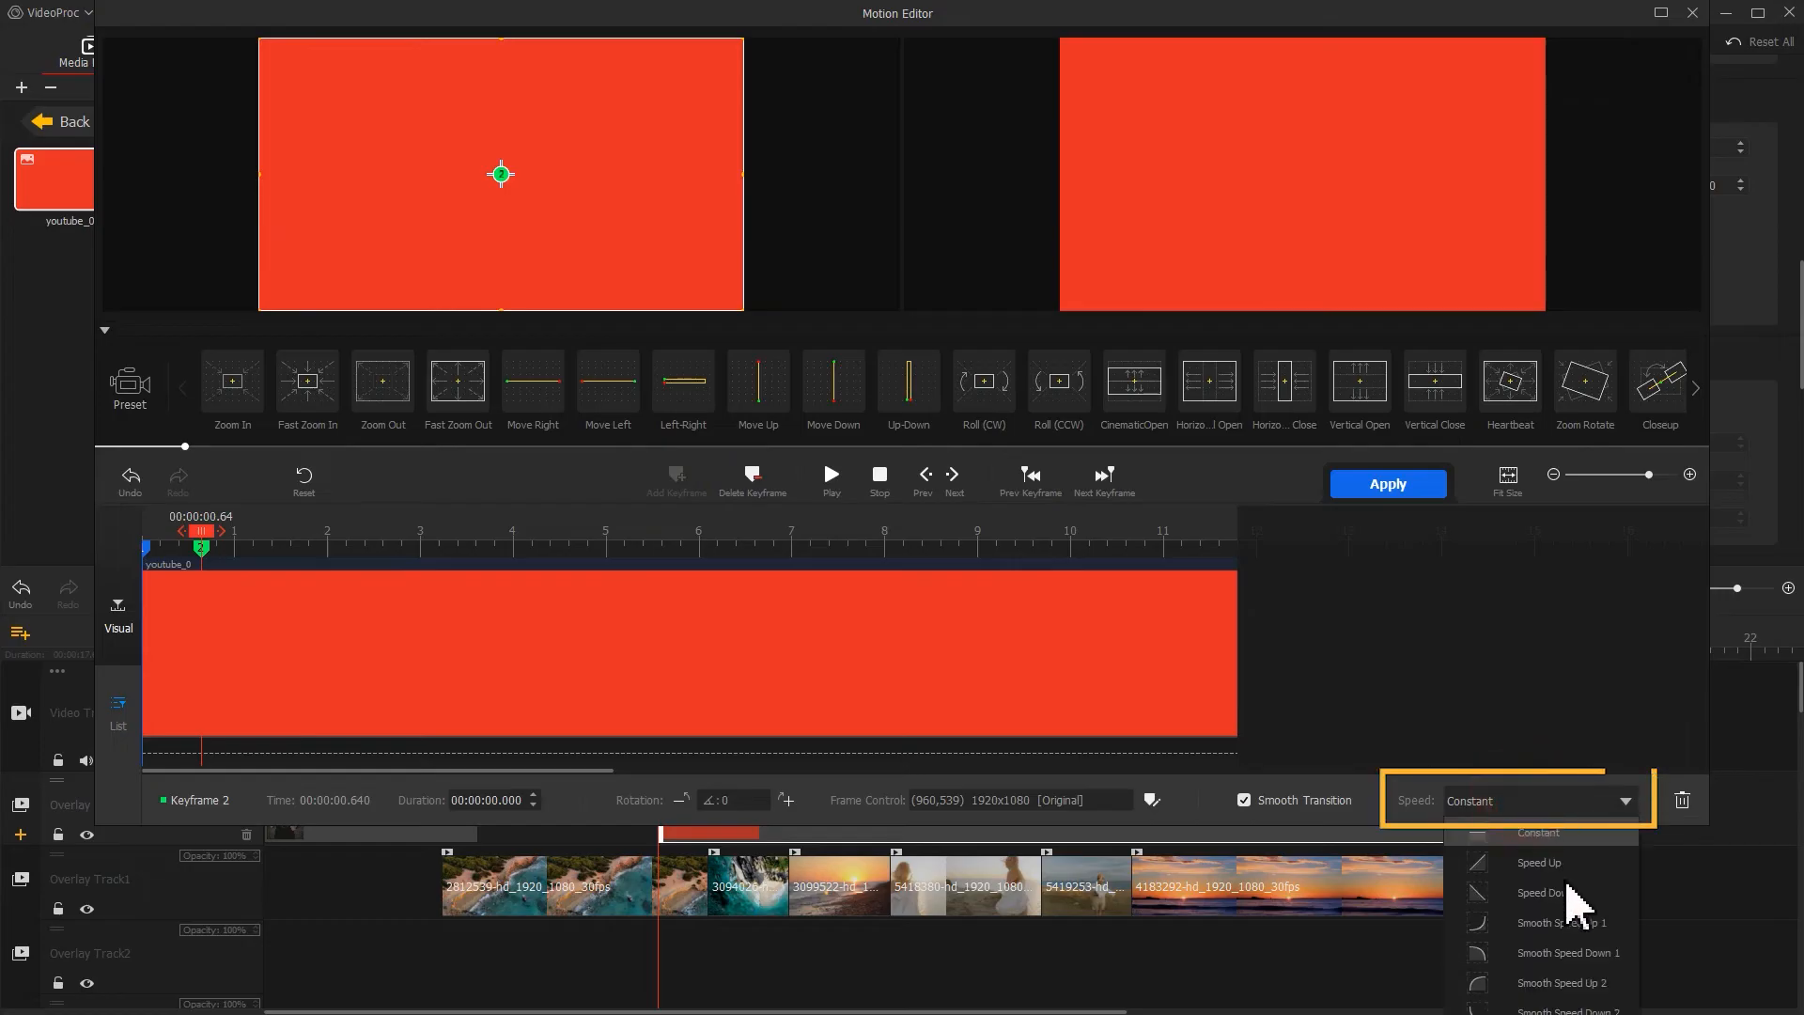
{"action": "left_click", "coordinate": [1588, 972]}
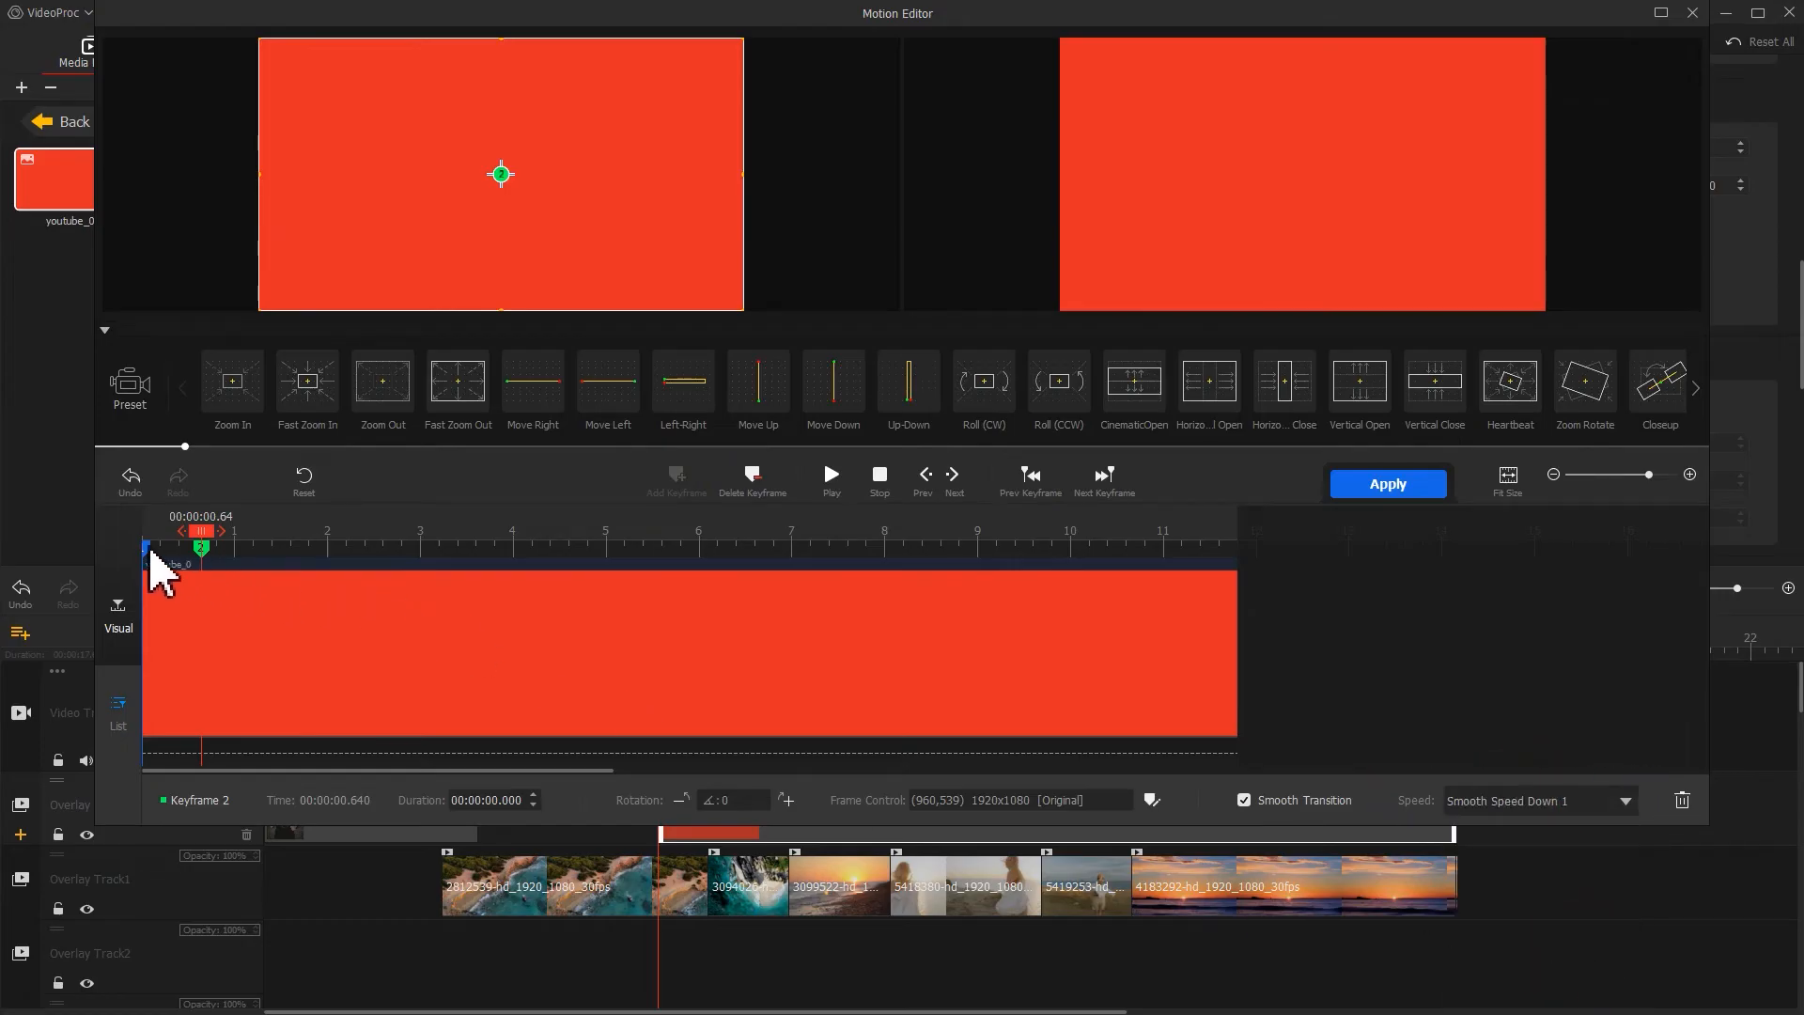
{"action": "left_click_drag", "start_coordinate": [403, 169], "coordinate": [914, 166]}
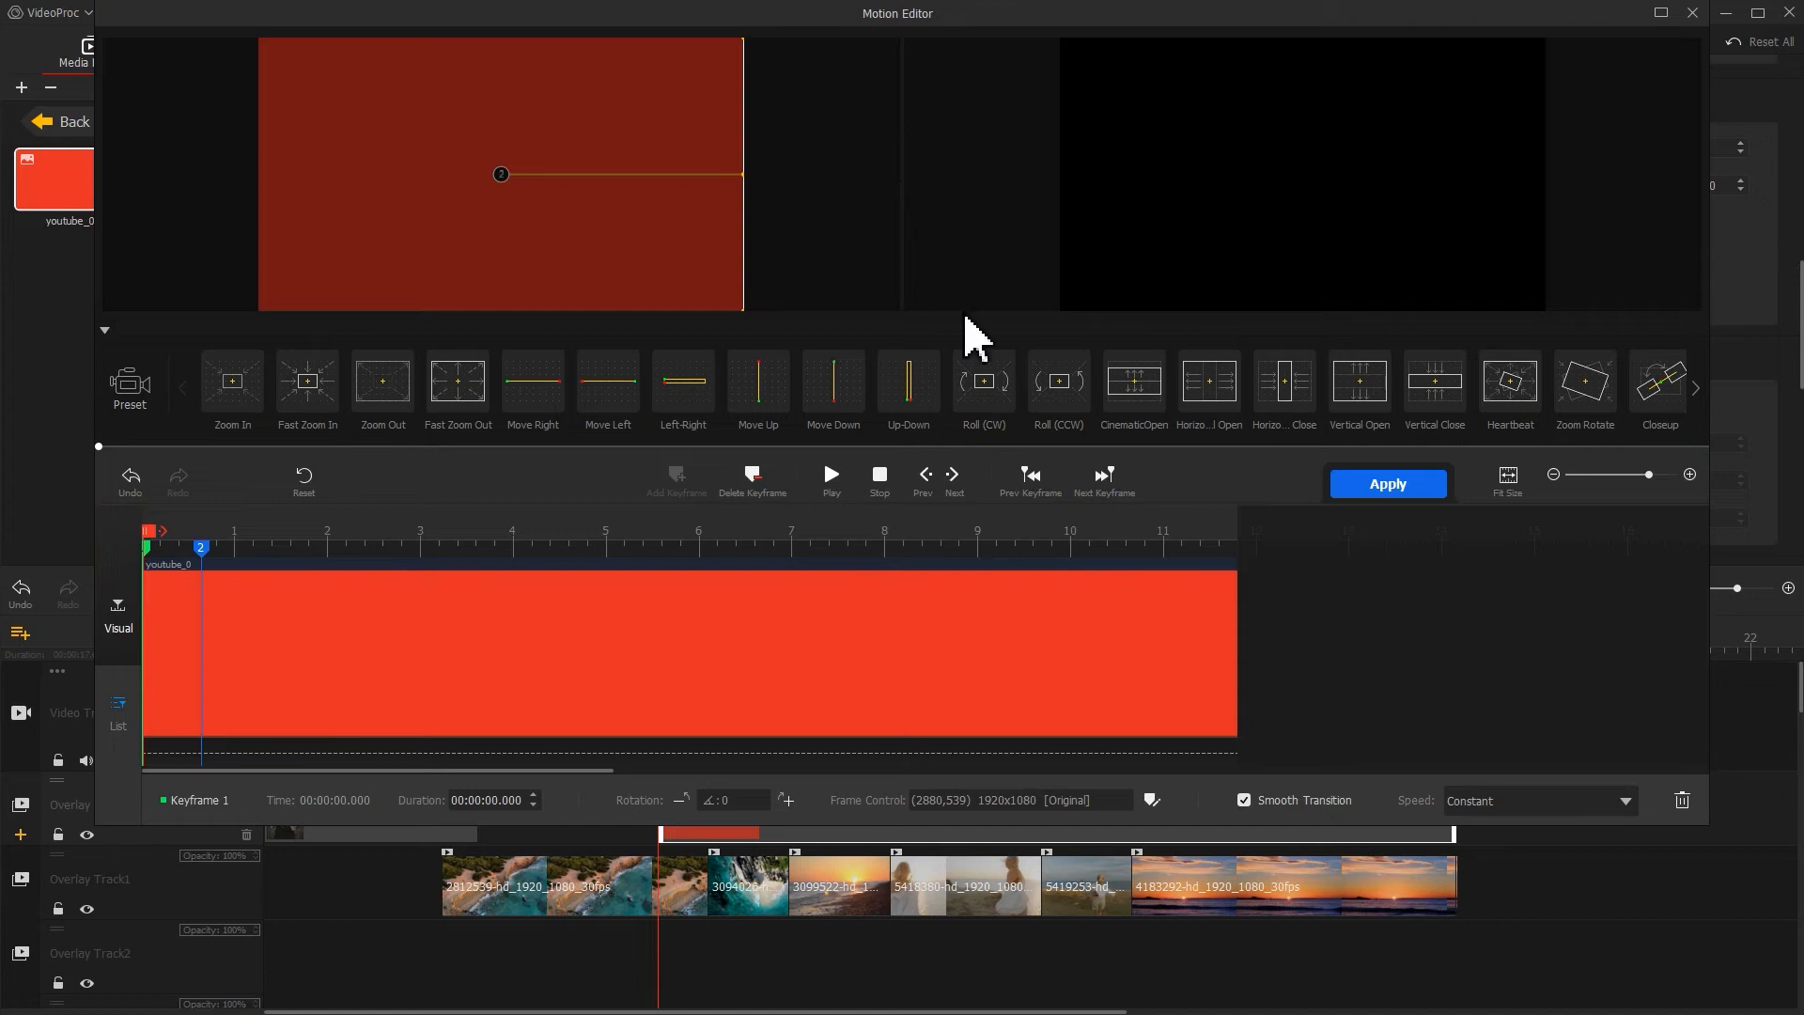
{"action": "left_click", "coordinate": [1350, 508]}
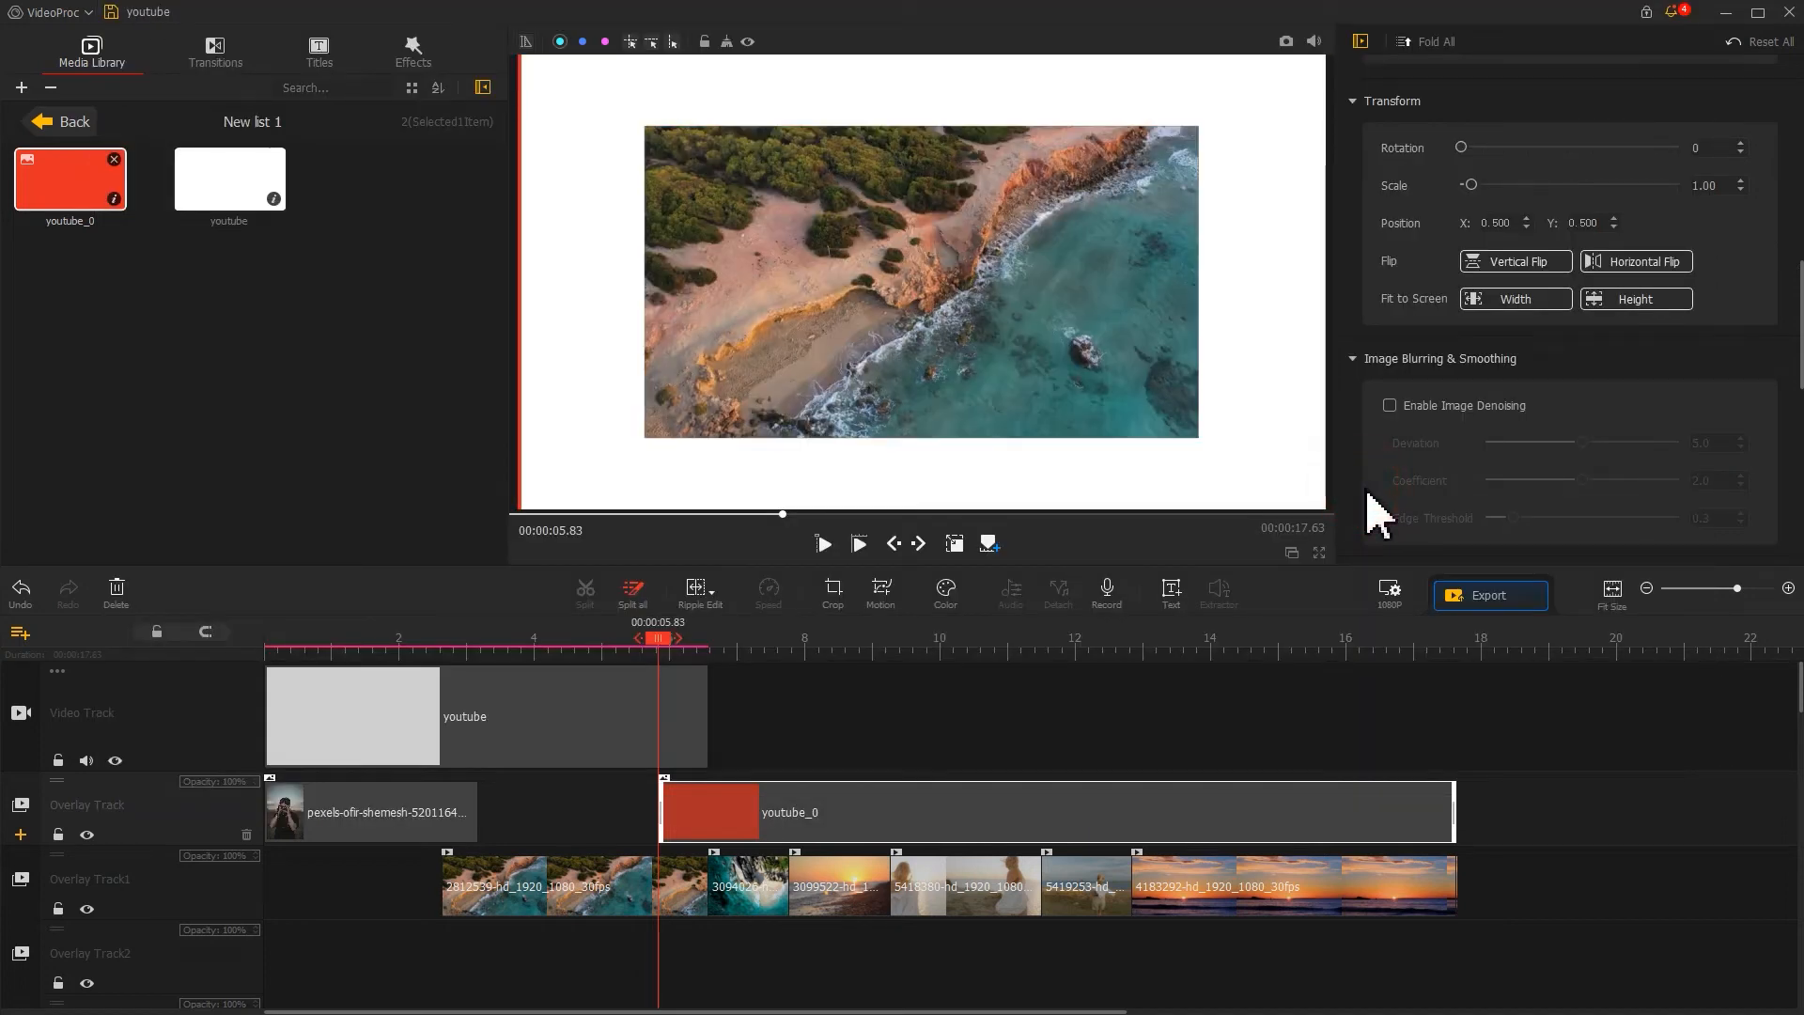
Place the YouTube logo on Overlay Track2, extend it to match the other tracks, and fade it in.
{"action": "left_click", "coordinate": [66, 127]}
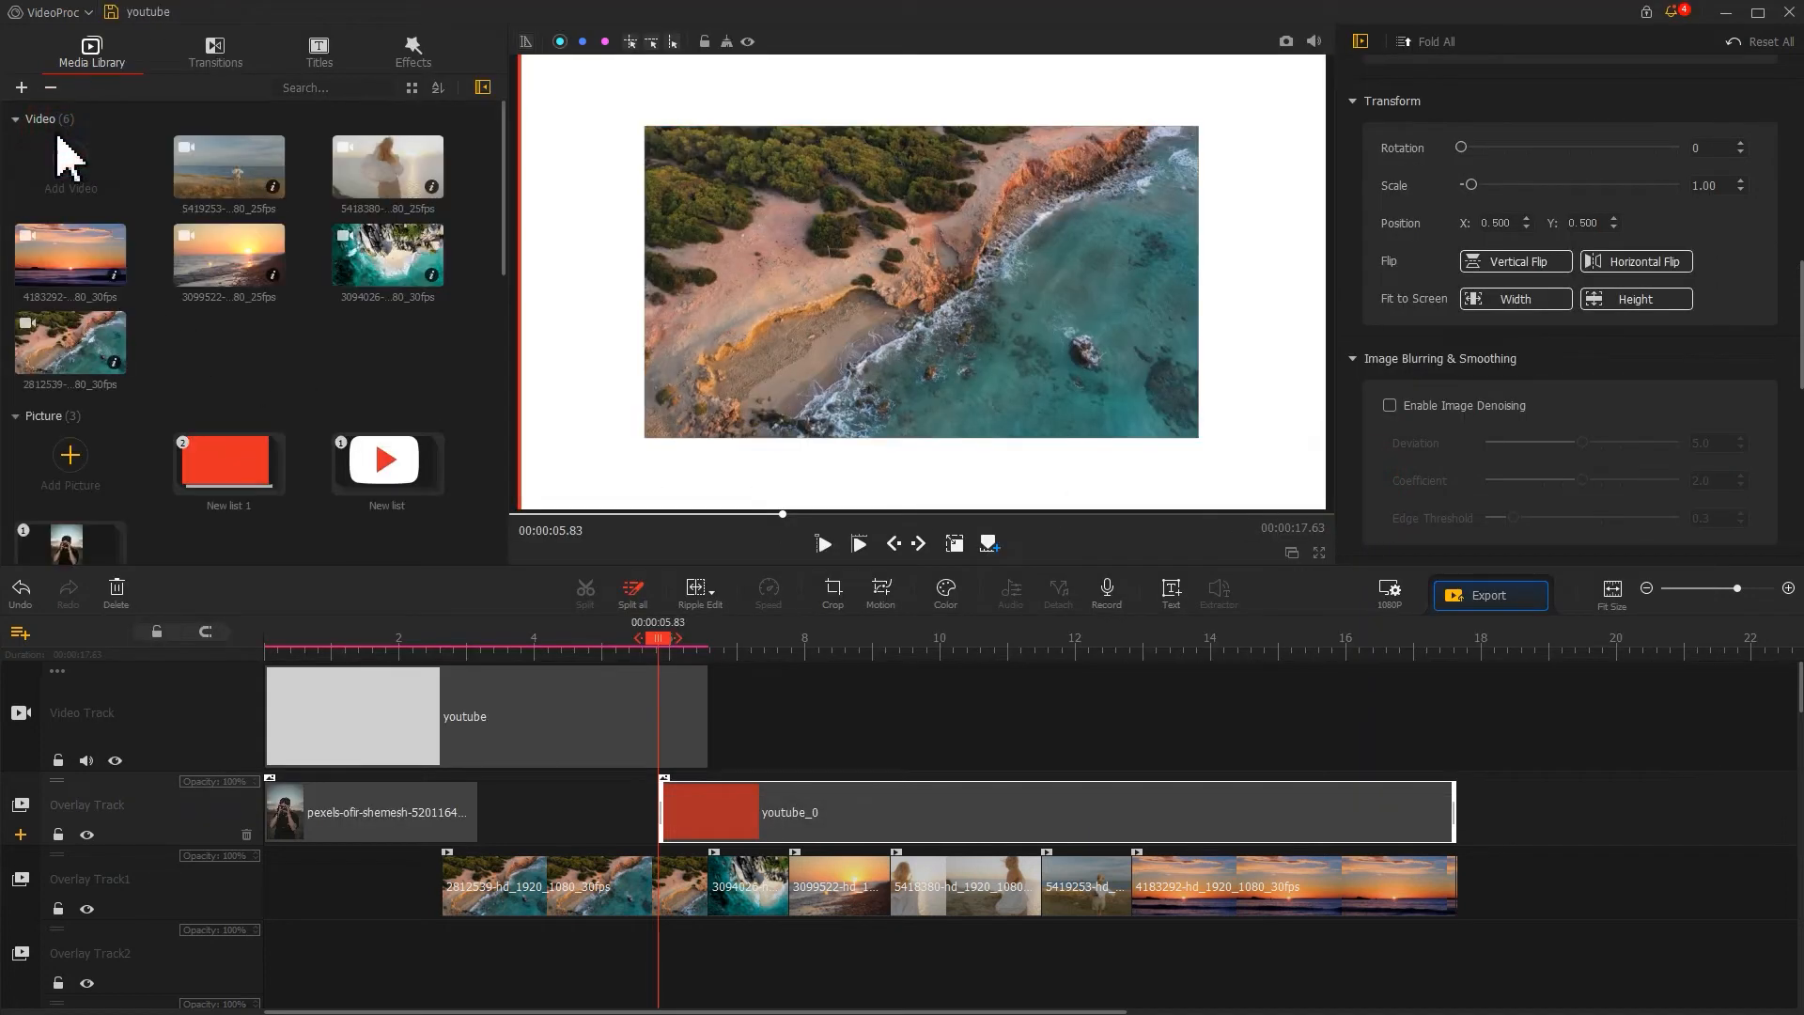
{"action": "left_click_drag", "start_coordinate": [362, 465], "coordinate": [693, 959]}
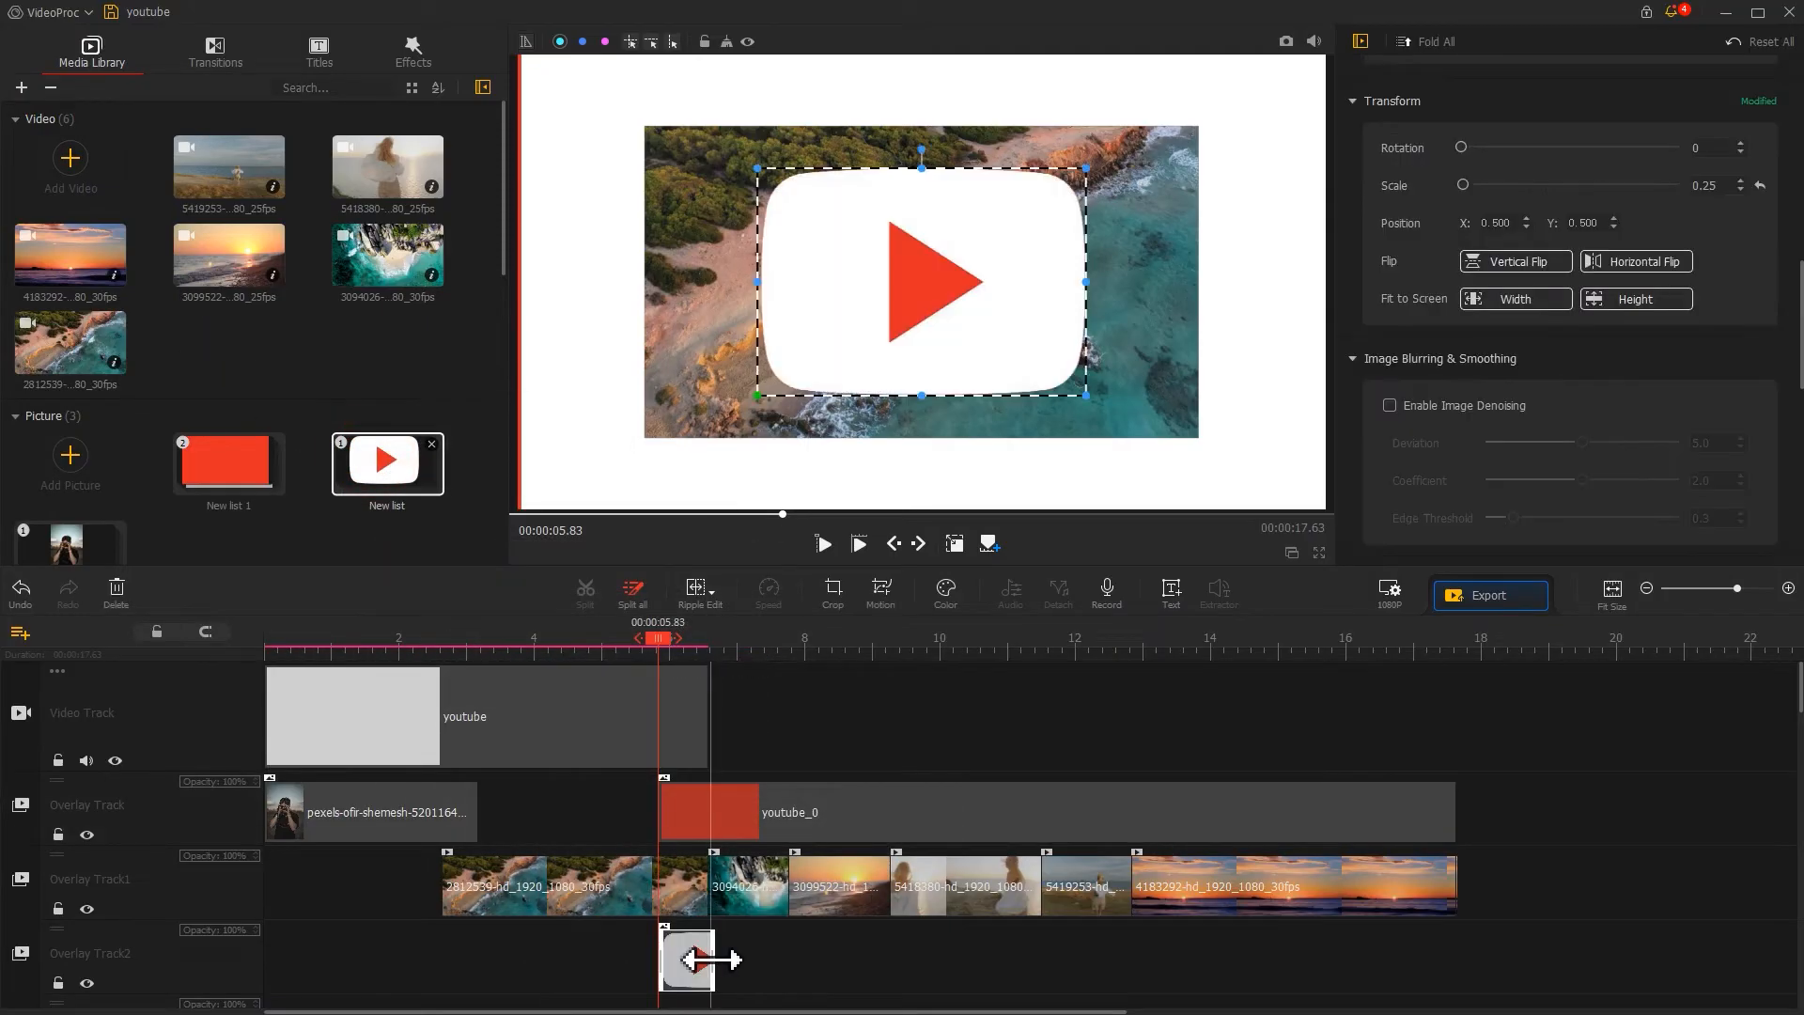
{"action": "left_click_drag", "start_coordinate": [975, 951], "coordinate": [1454, 952]}
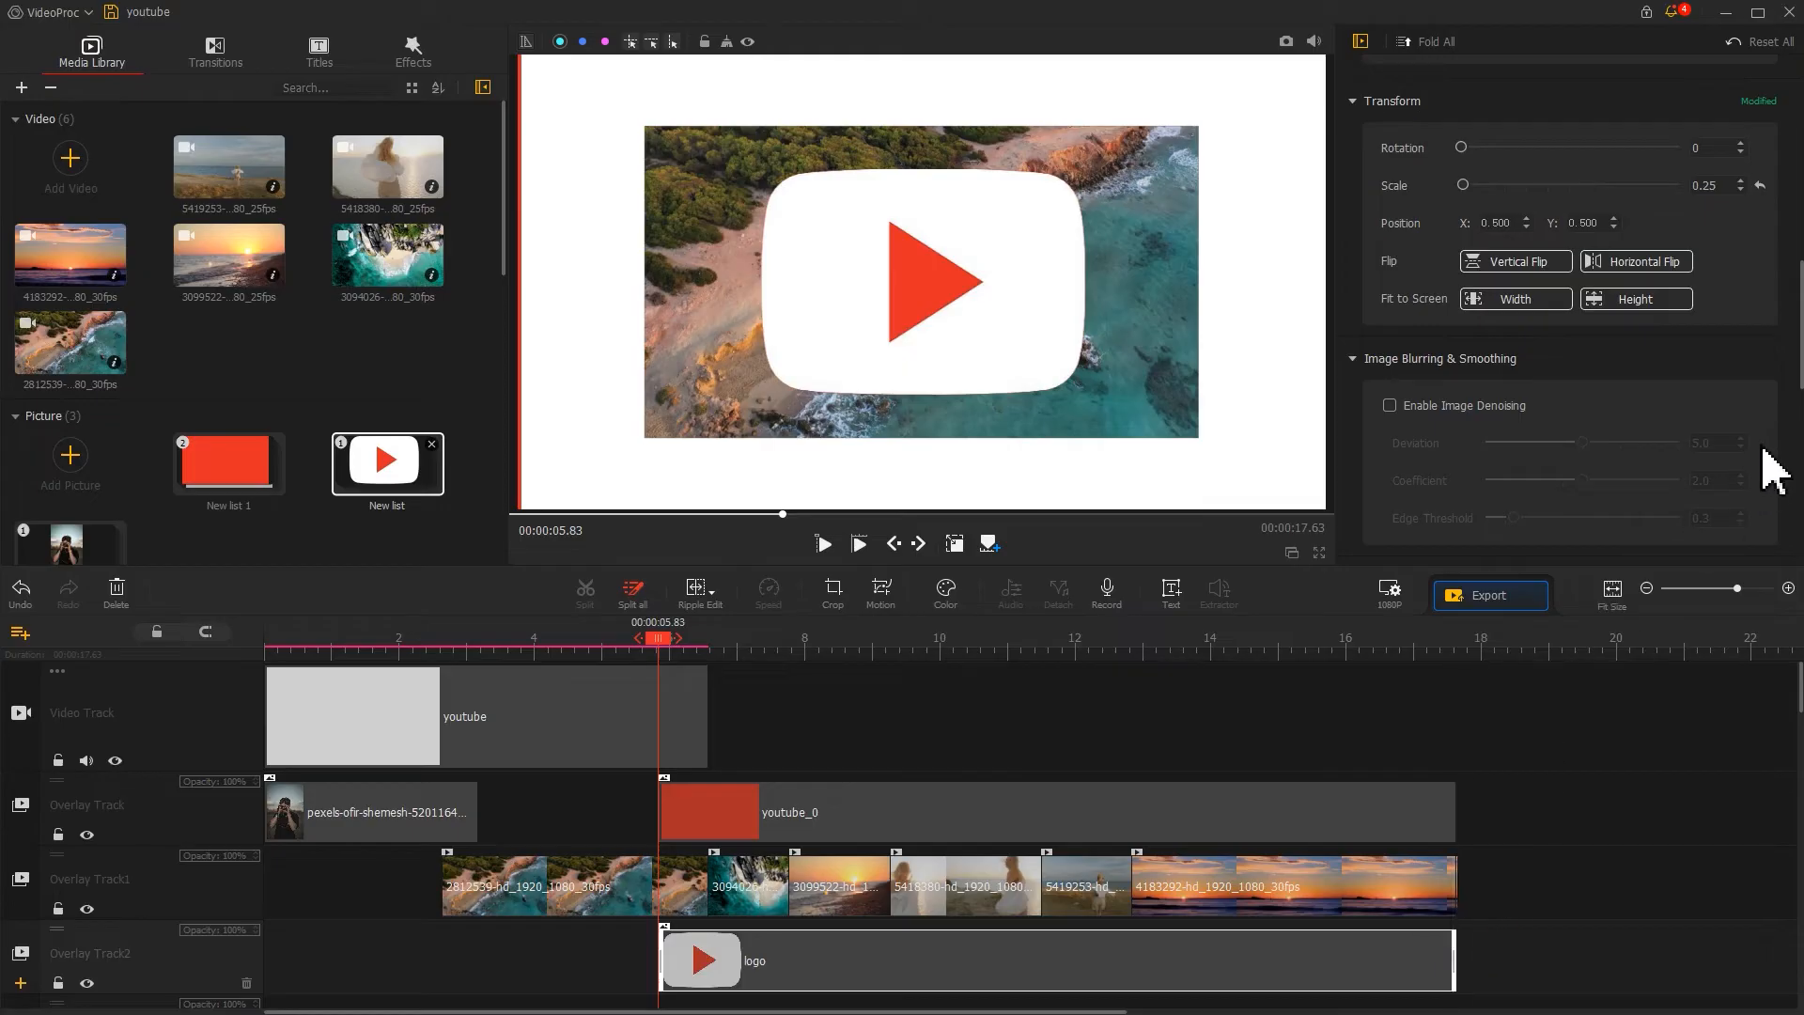
{"action": "left_click_drag", "start_coordinate": [1801, 381], "coordinate": [1793, 317]}
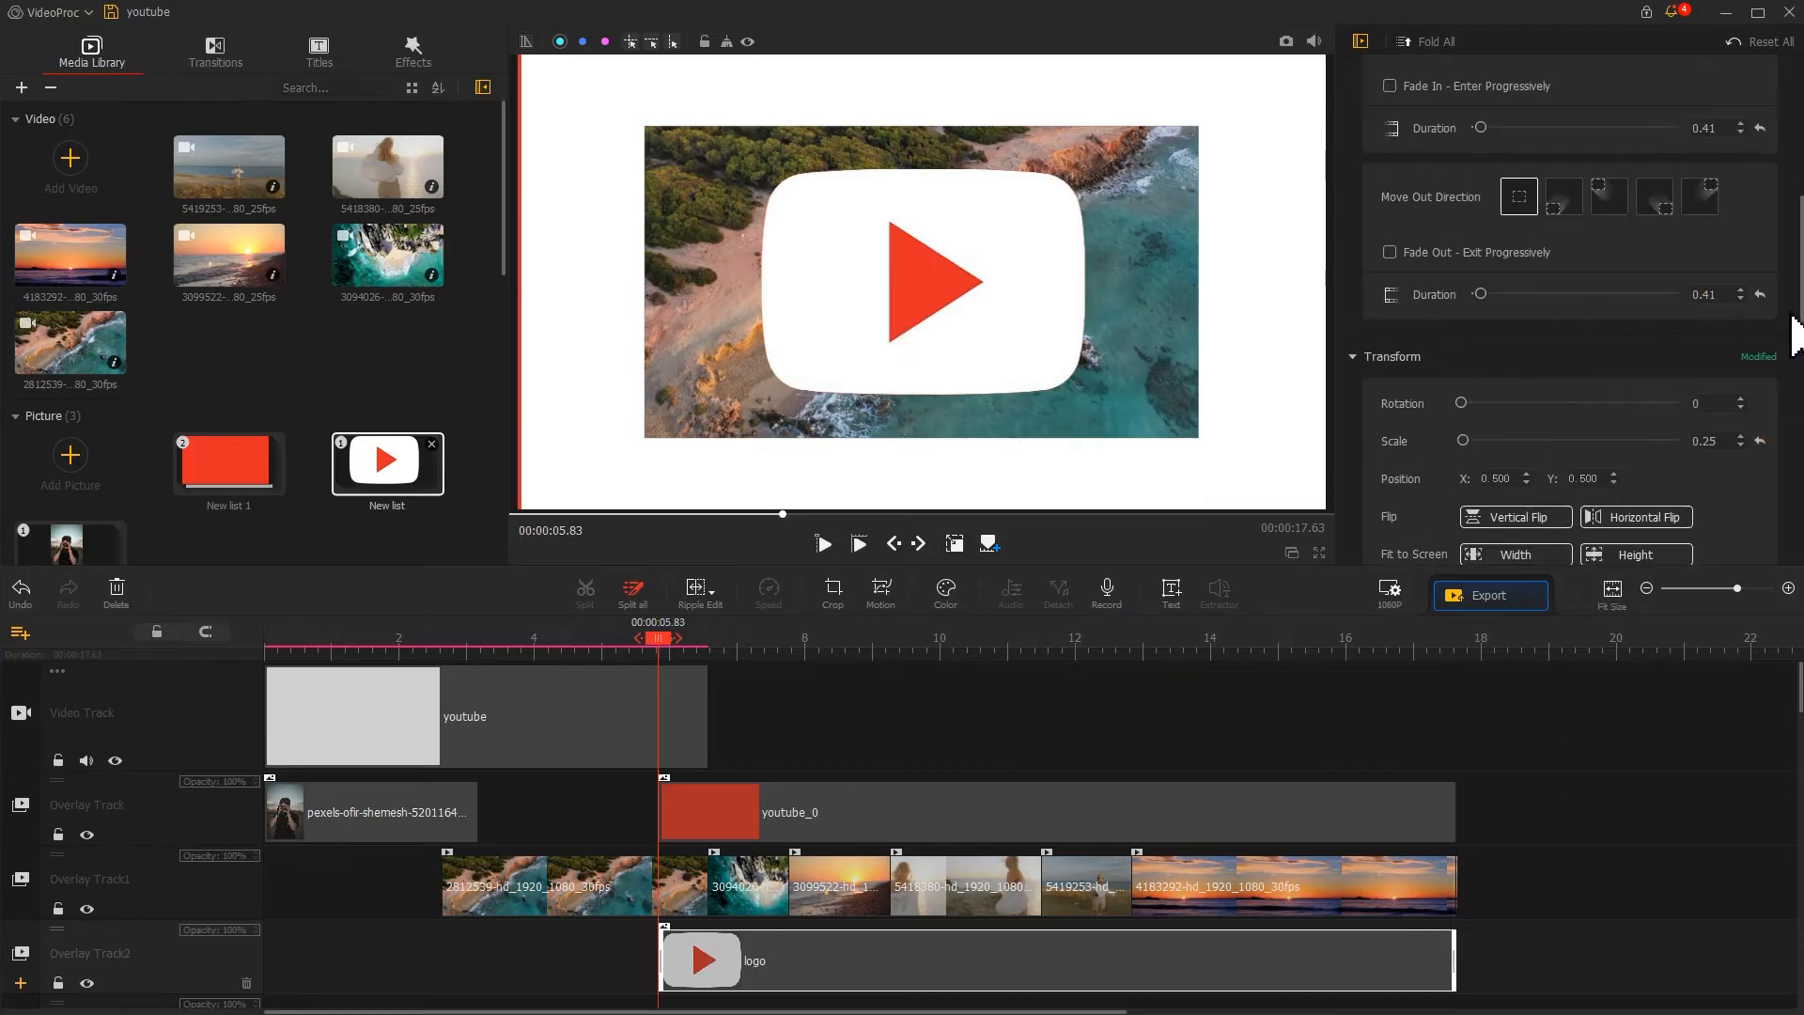
{"action": "left_click", "coordinate": [1500, 86]}
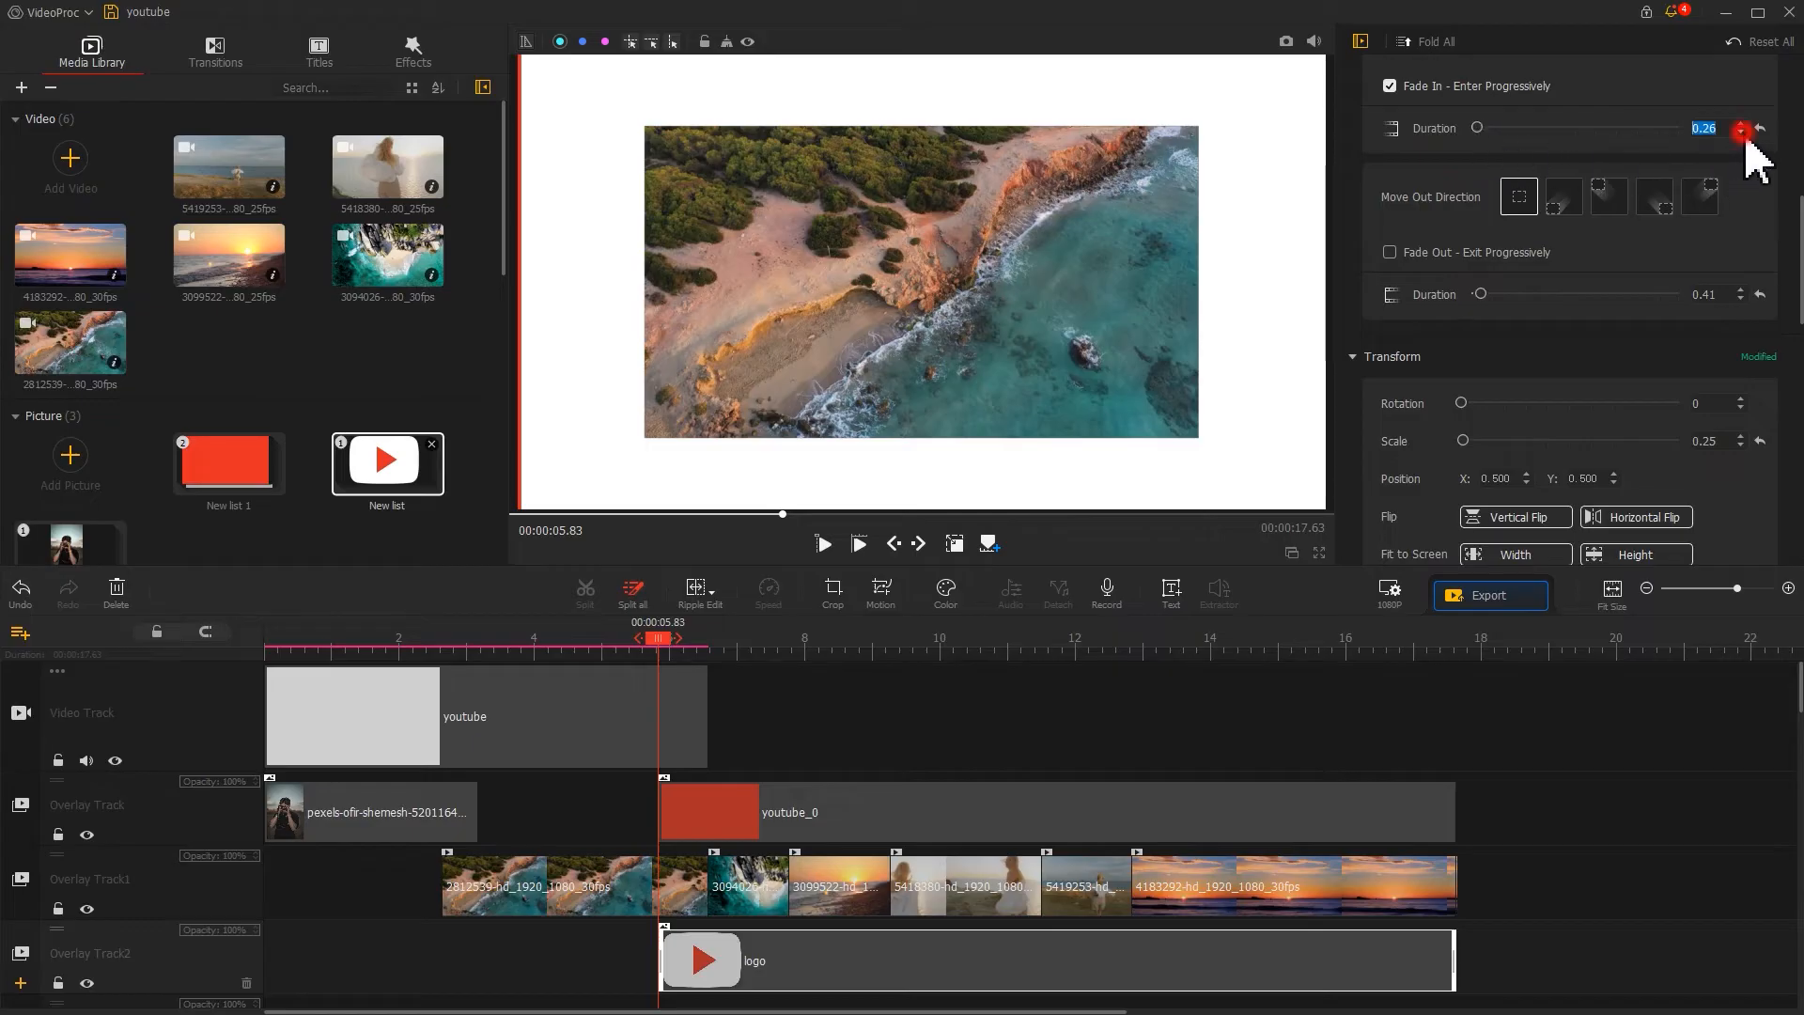
Shrink the YouTube logo and position it top-left at X 0.106, Y 0.909.
{"action": "scroll", "coordinate": [1551, 423], "scroll_direction": "down", "scroll_amount": 3}
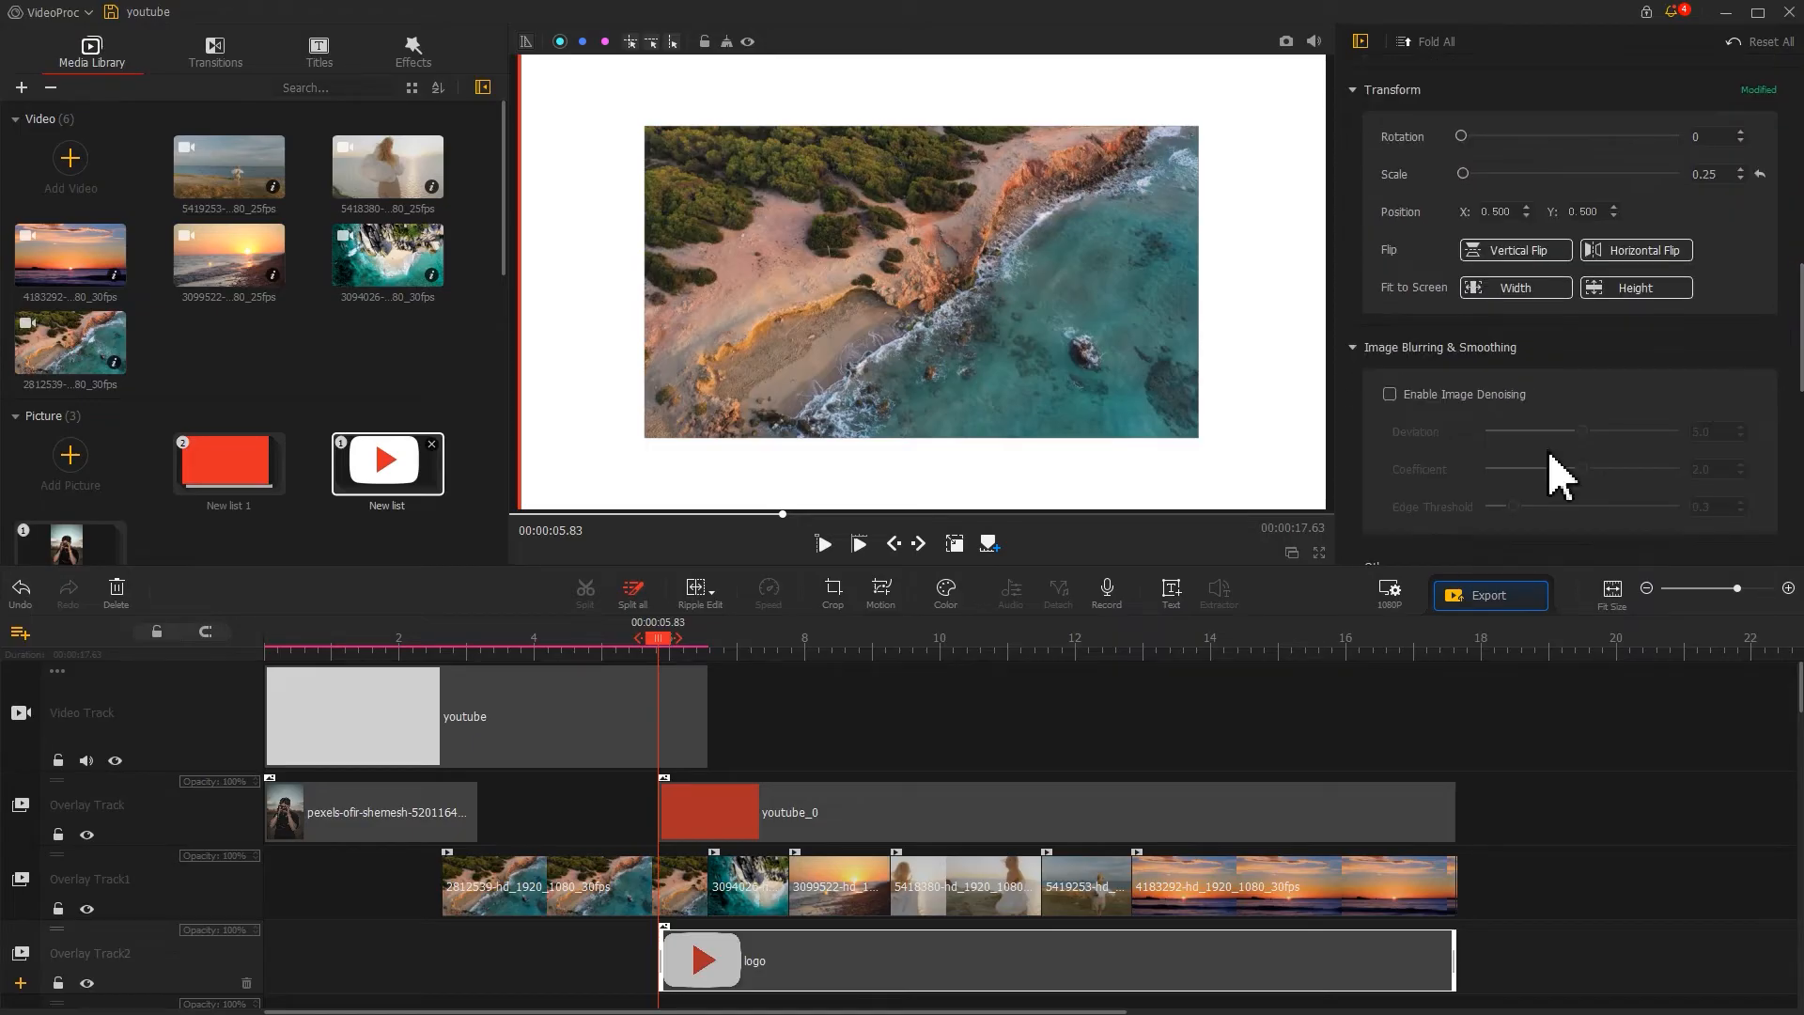
{"action": "left_click_drag", "start_coordinate": [659, 639], "coordinate": [680, 641]}
{"action": "left_click_drag", "start_coordinate": [1463, 174], "coordinate": [1462, 175]}
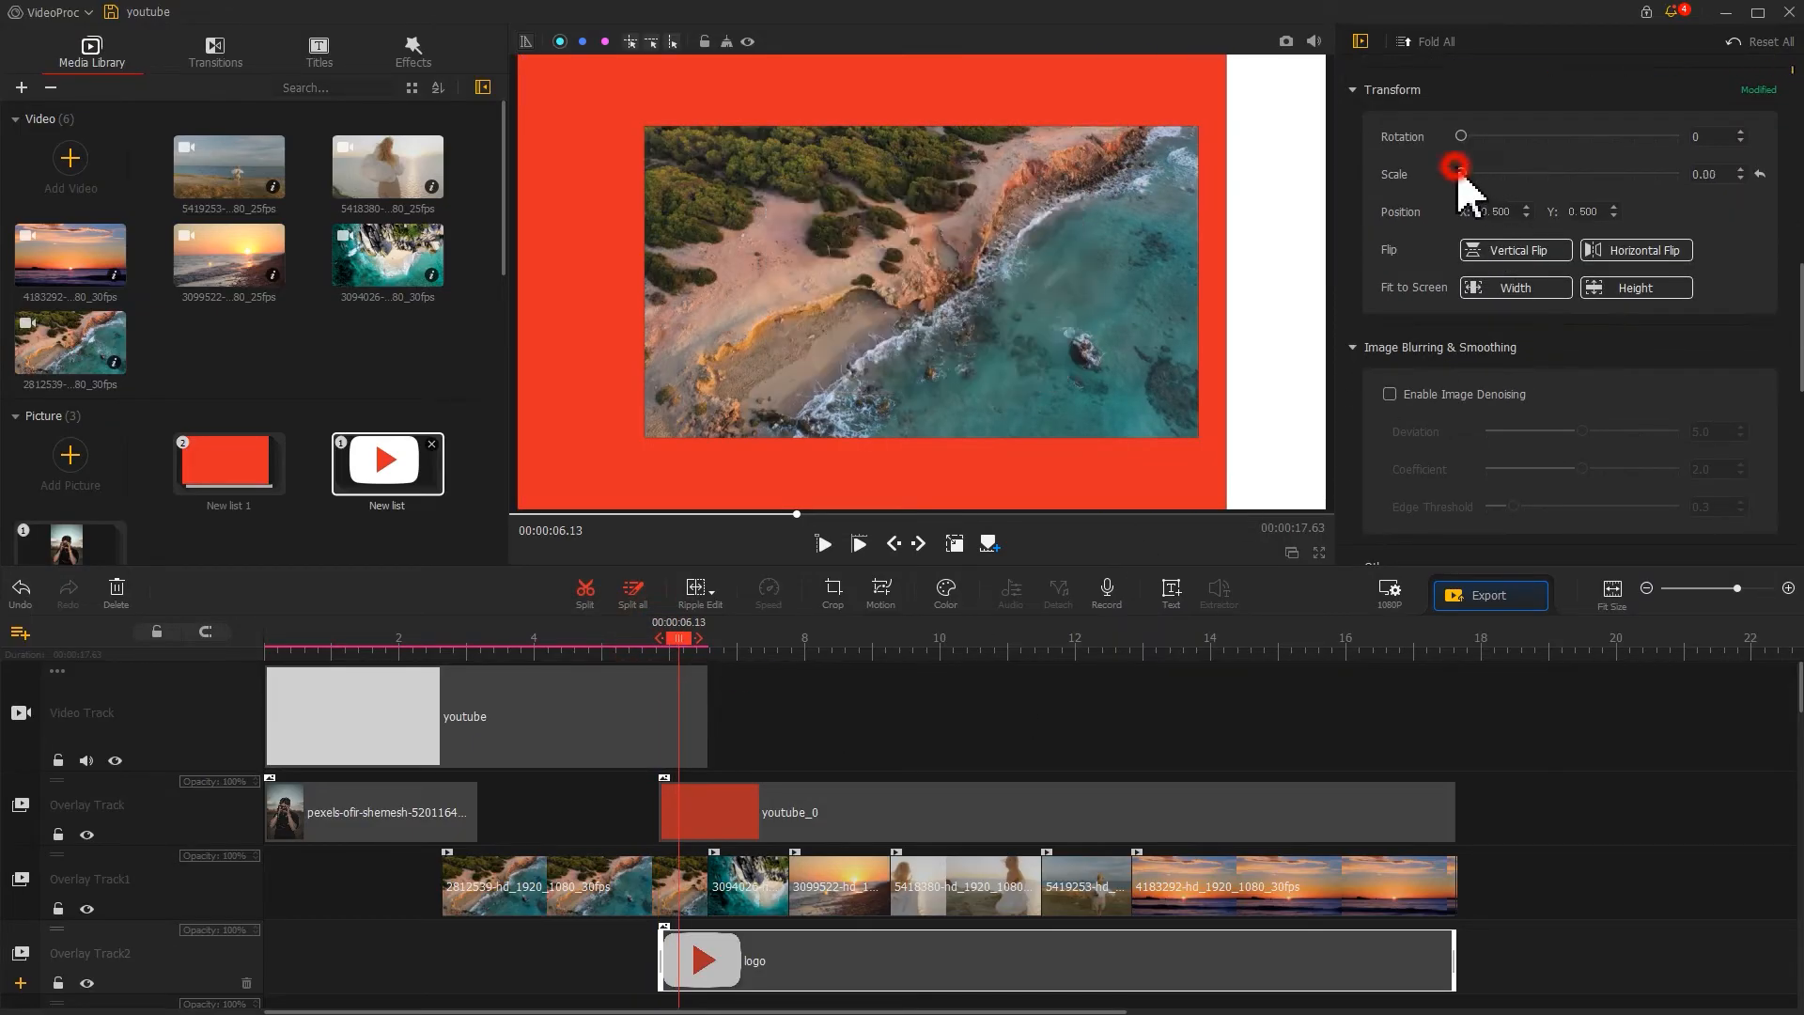
{"action": "type", "text": "1"}
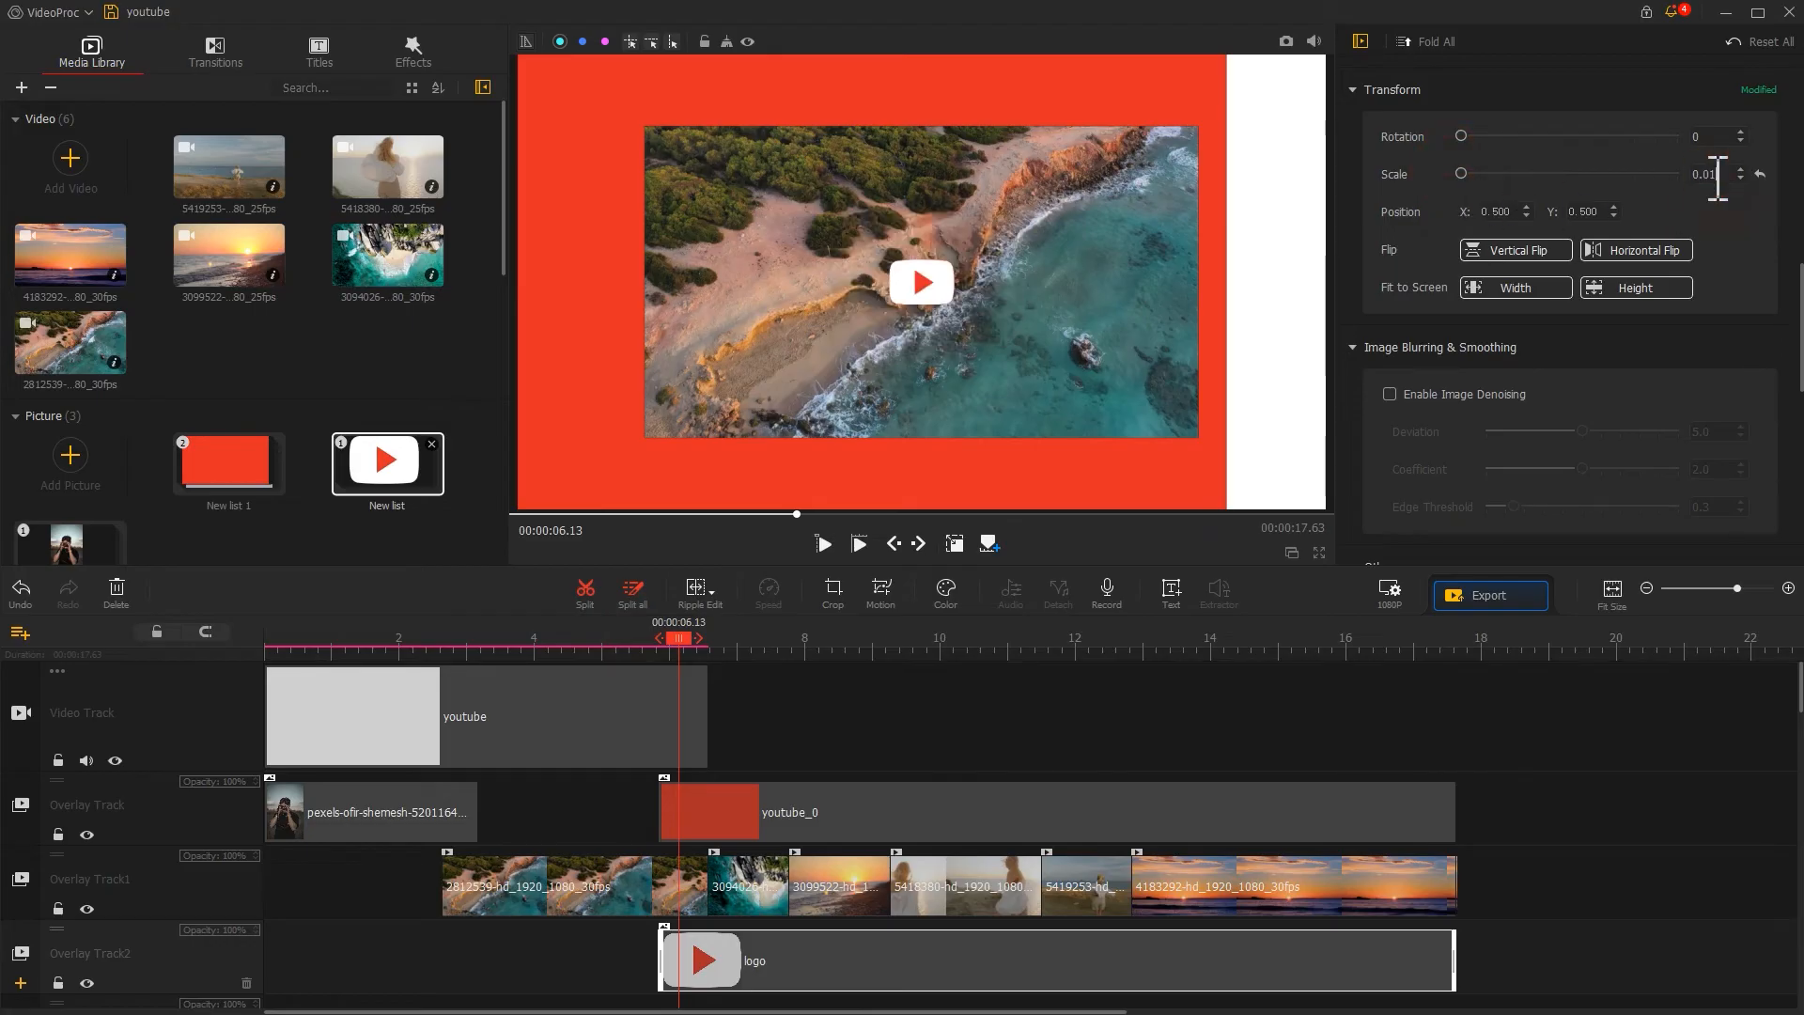
{"action": "type", "text": "9"}
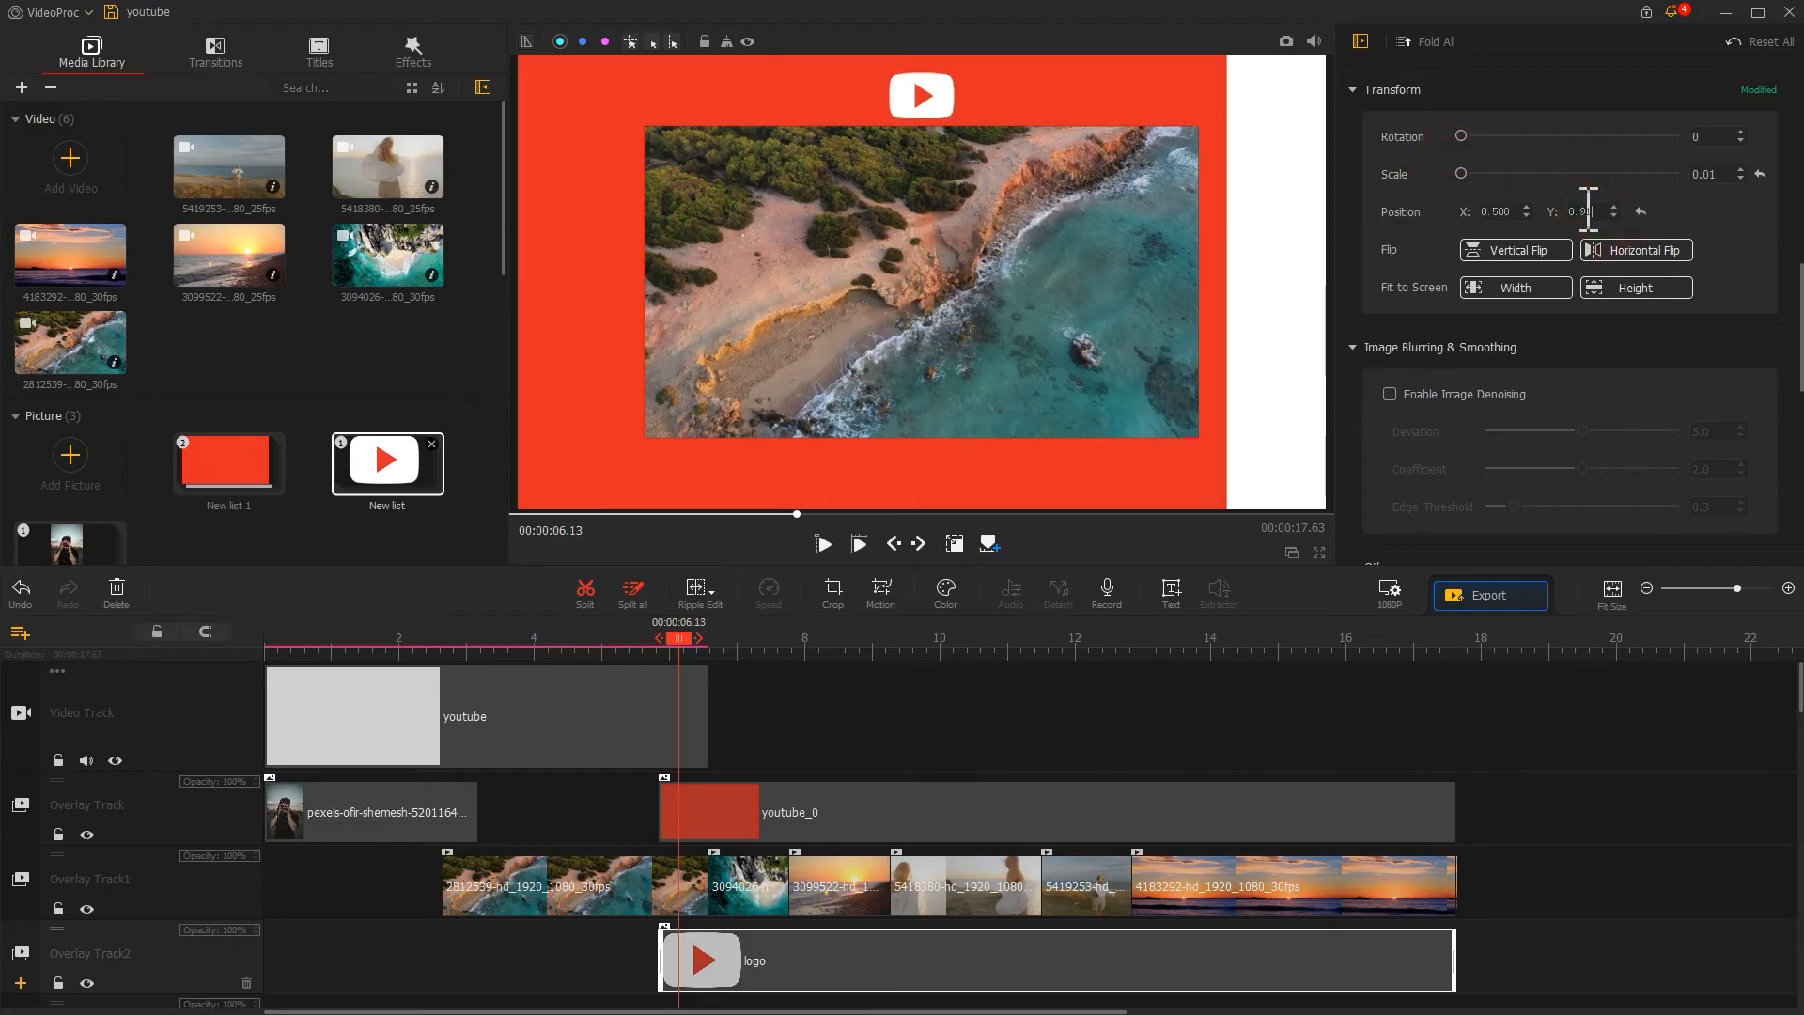
{"action": "type", "text": "137"}
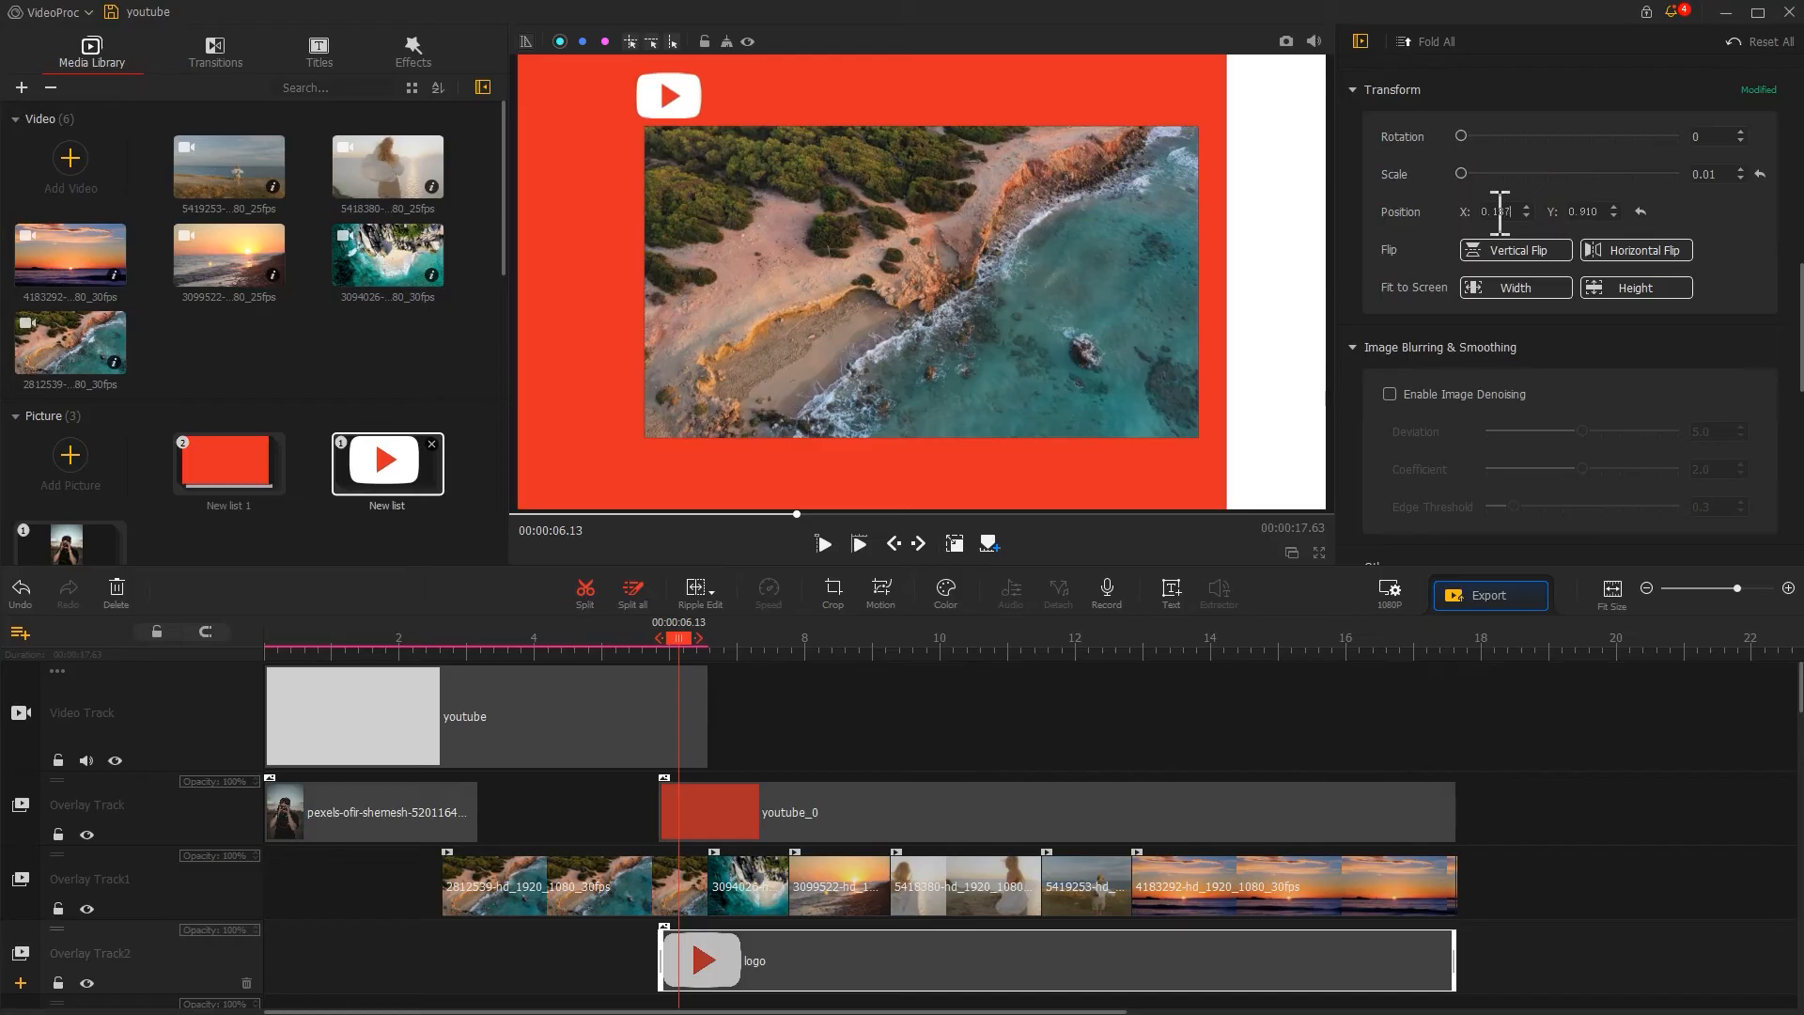
{"action": "left_click_drag", "start_coordinate": [679, 98], "coordinate": [693, 111]}
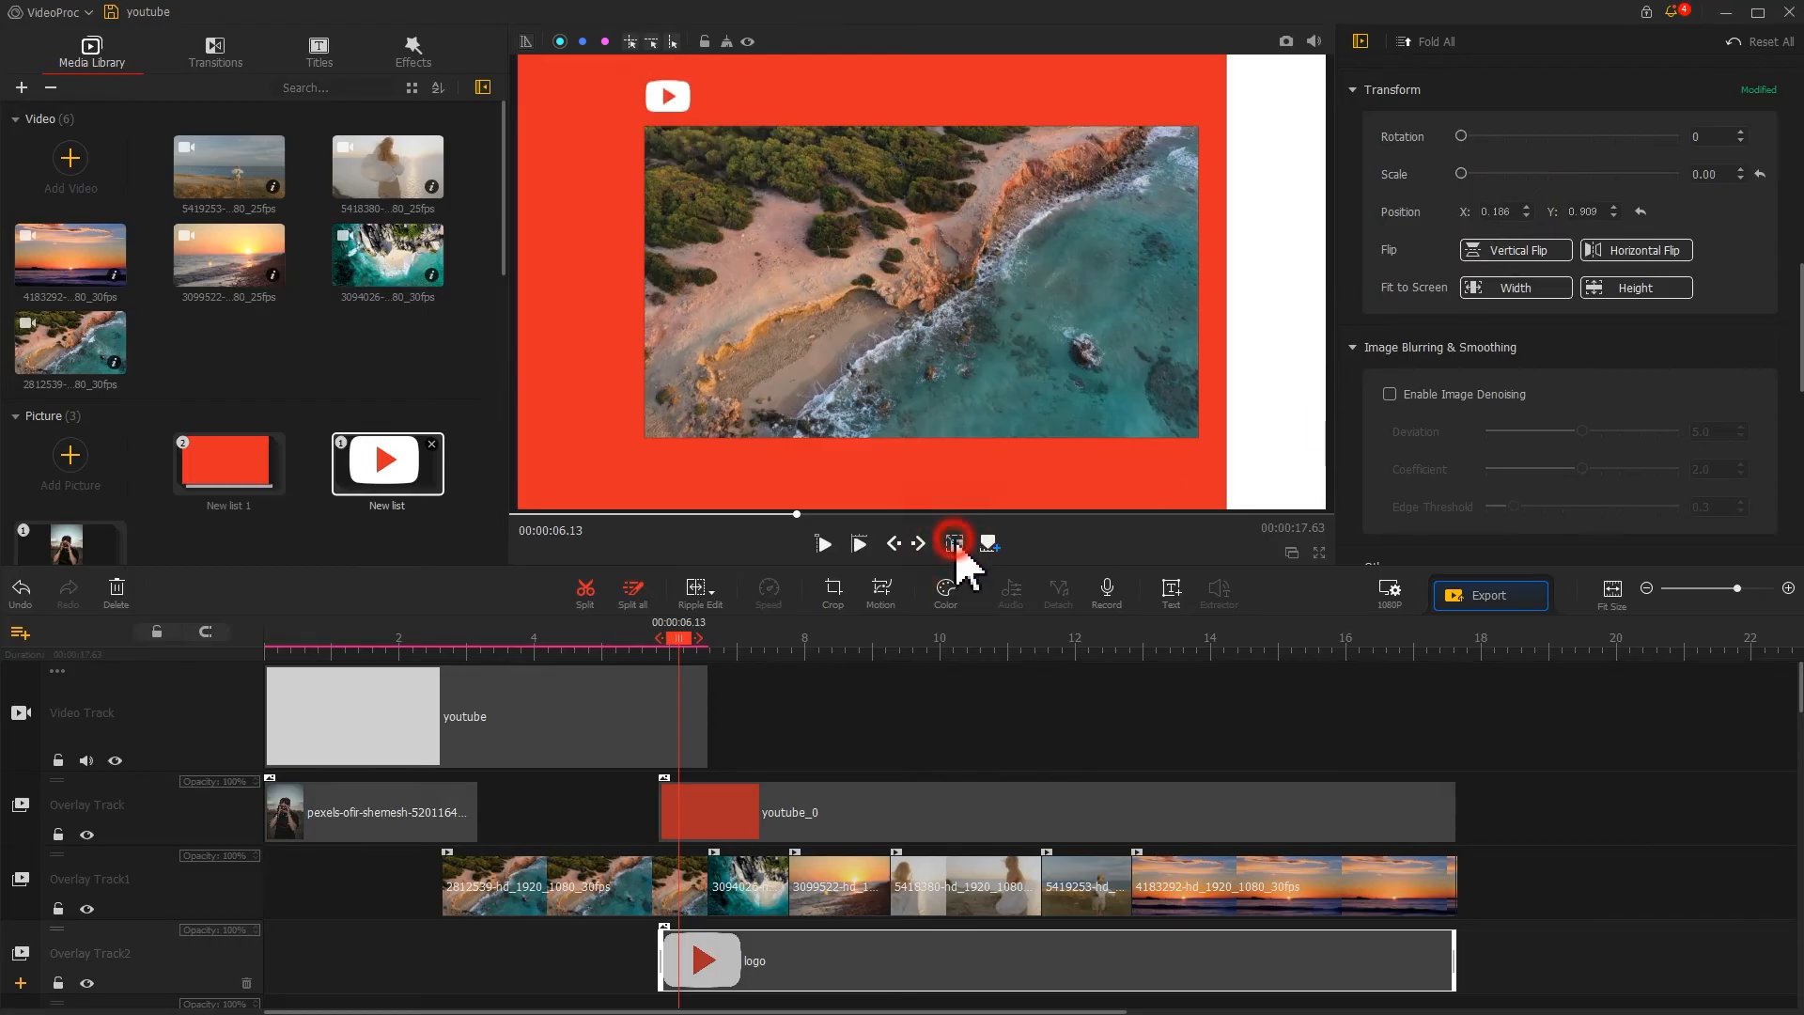
{"action": "scroll", "coordinate": [930, 669], "scroll_direction": "down", "scroll_amount": 5}
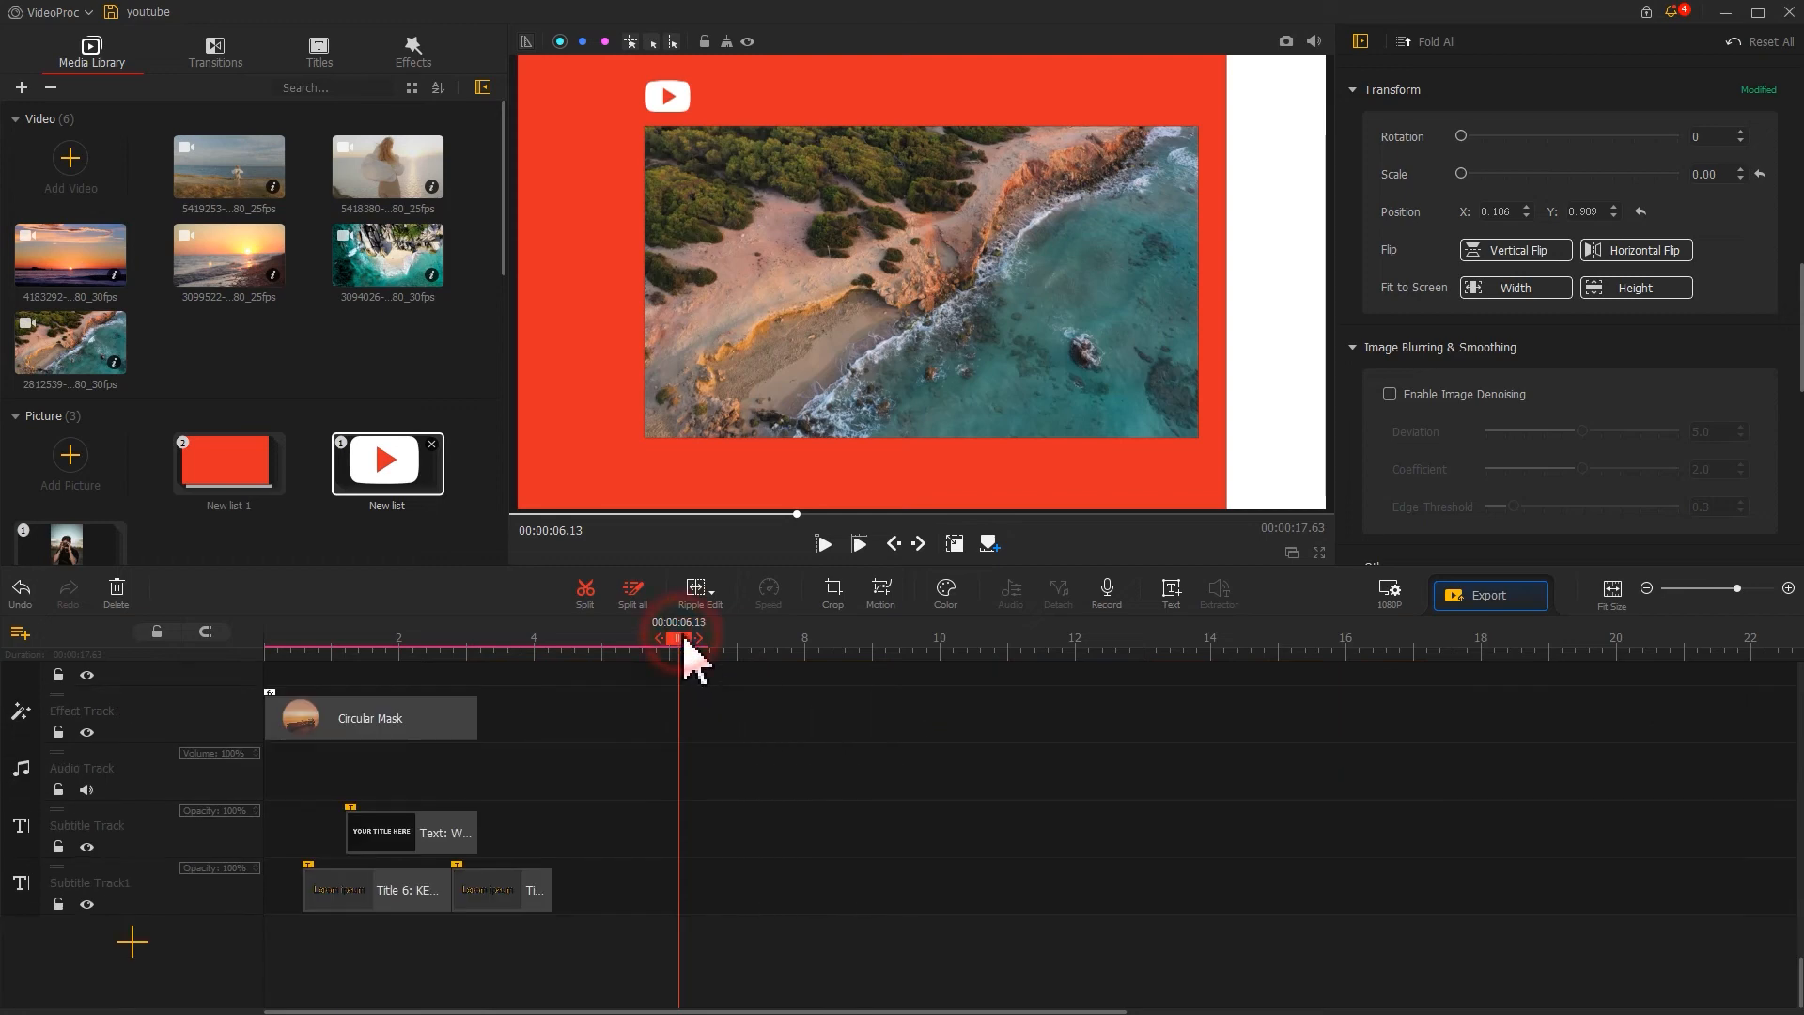
Paste the text clip at 5.83 s, extend it to the intro's end, and change its text to 'YouTube'.
{"action": "left_click_drag", "start_coordinate": [685, 640], "coordinate": [668, 640]}
{"action": "key", "text": "ctrl+v"}
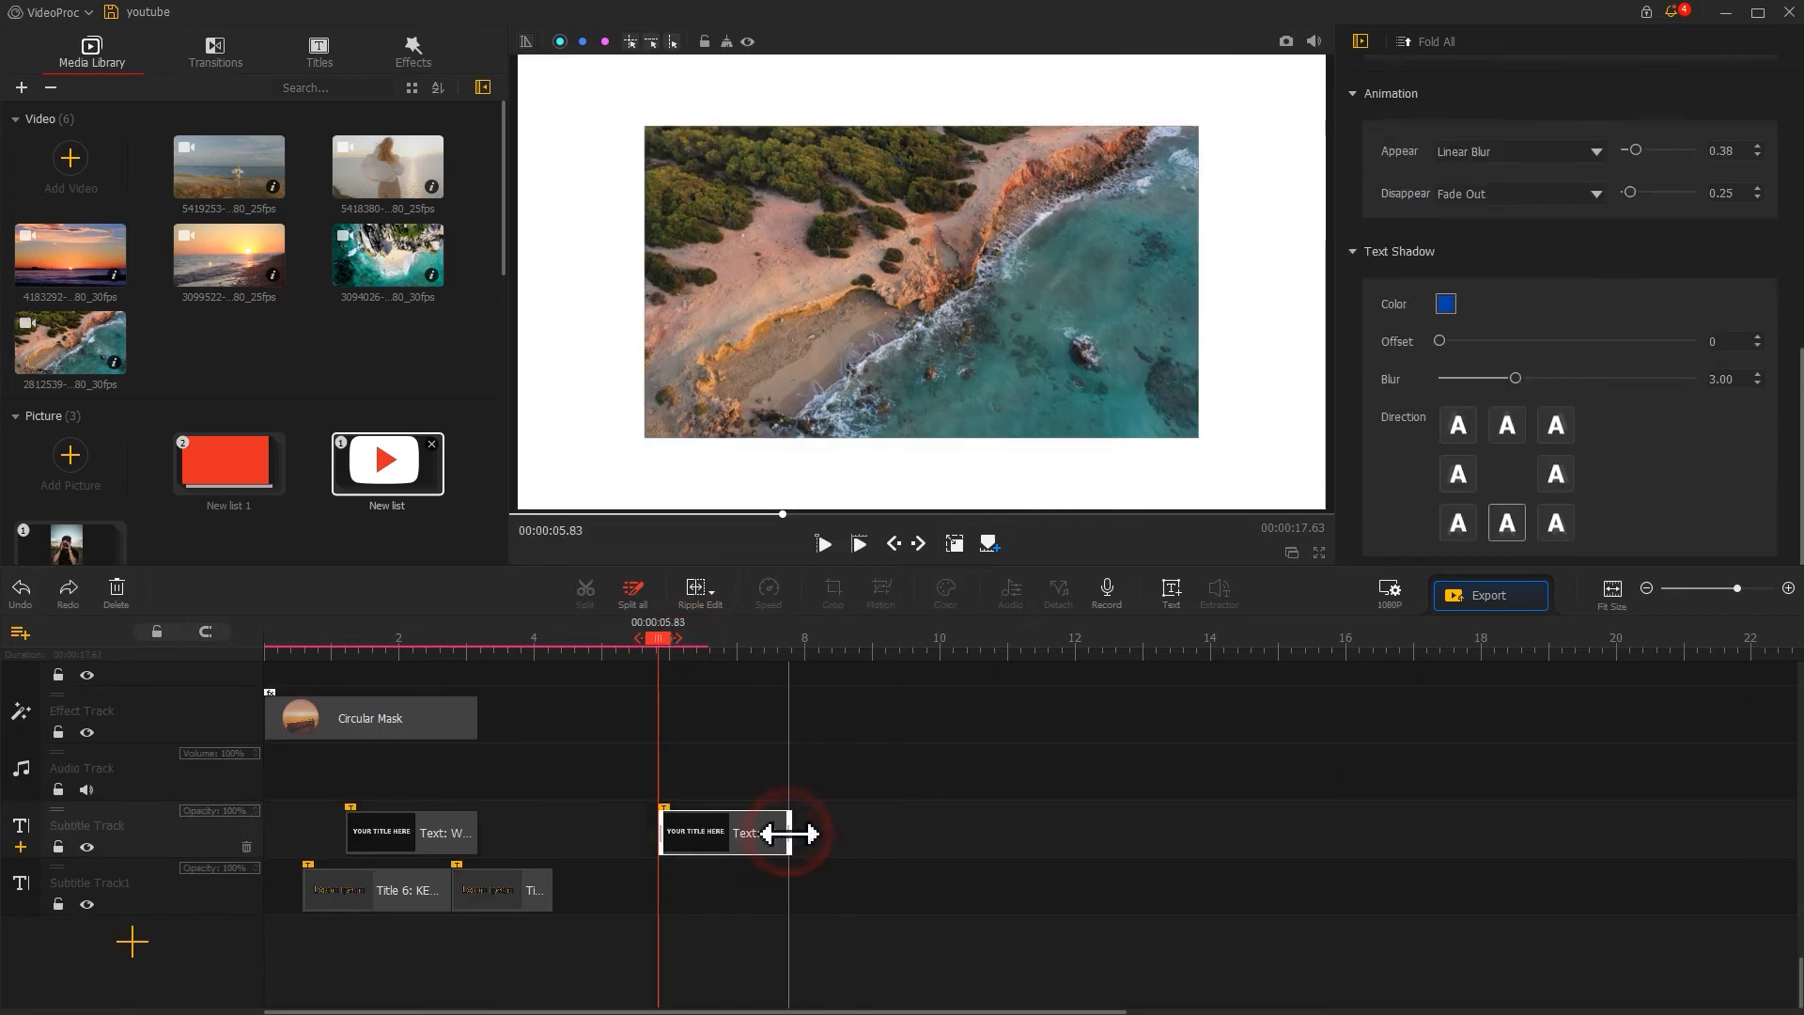
{"action": "left_click_drag", "start_coordinate": [790, 833], "coordinate": [1455, 834]}
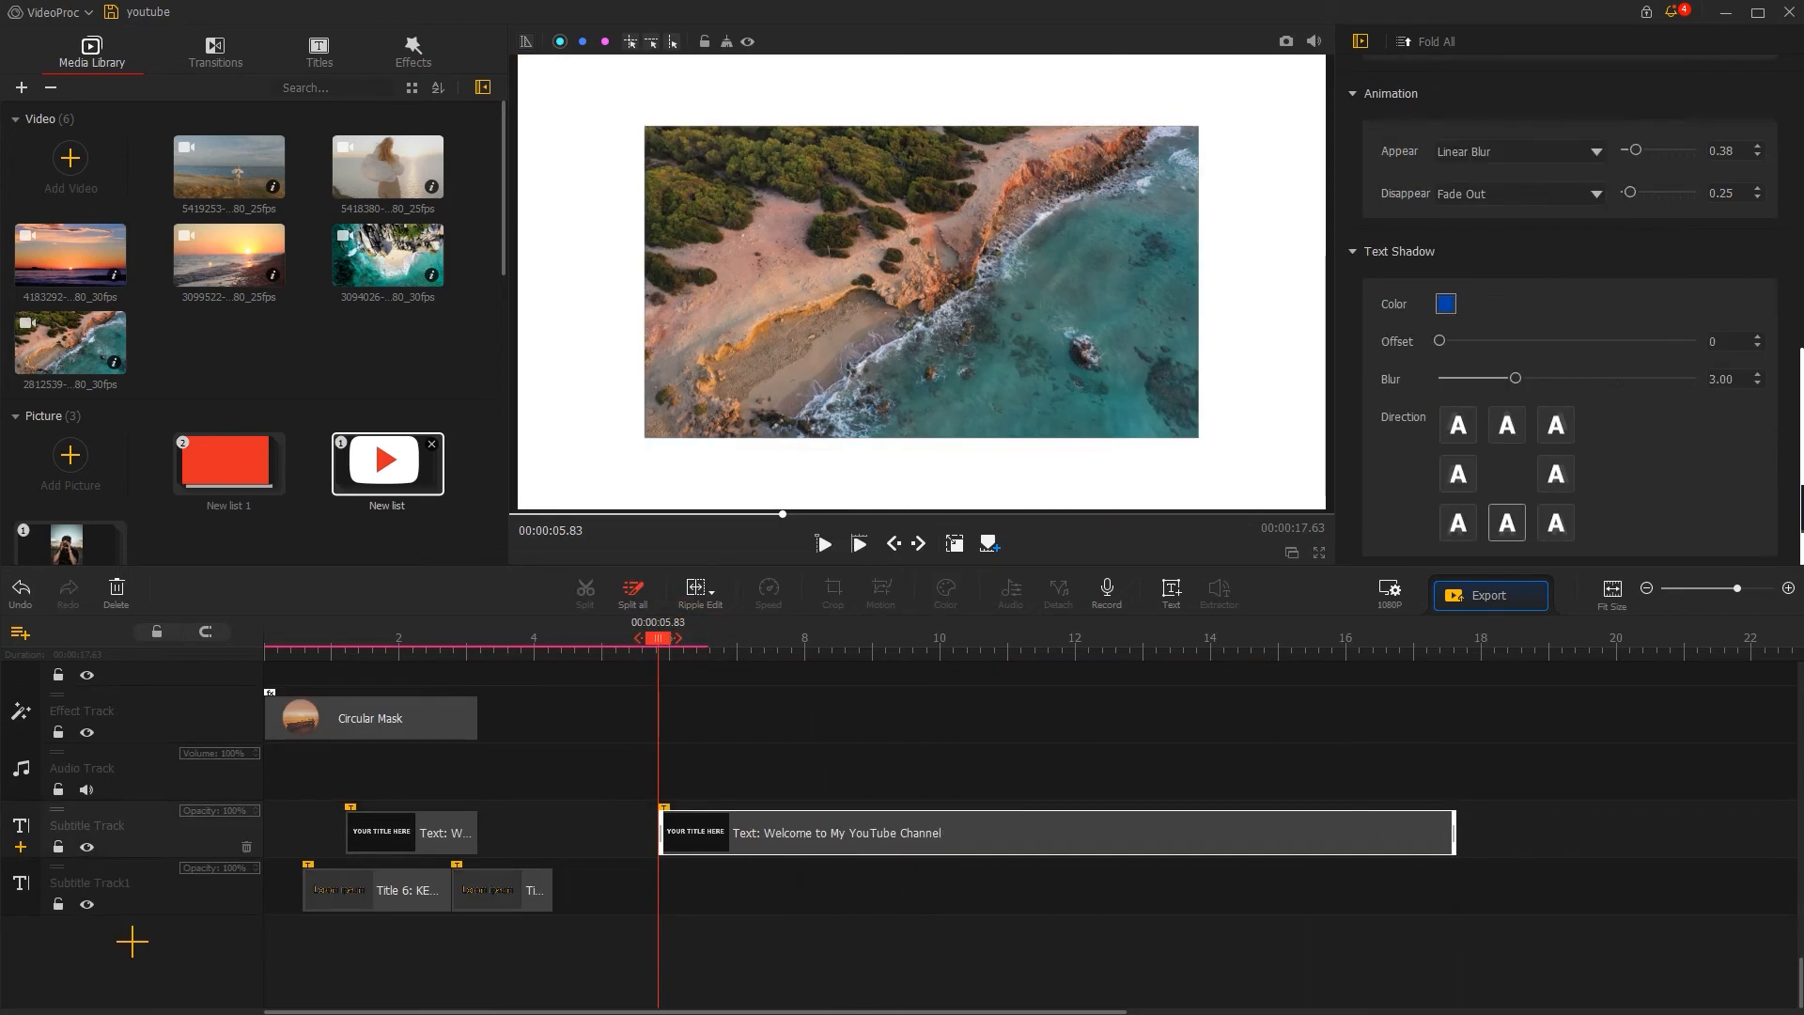
{"action": "scroll", "coordinate": [1751, 363], "scroll_direction": "up", "scroll_amount": 5}
{"action": "left_click_drag", "start_coordinate": [1732, 227], "coordinate": [1536, 202]}
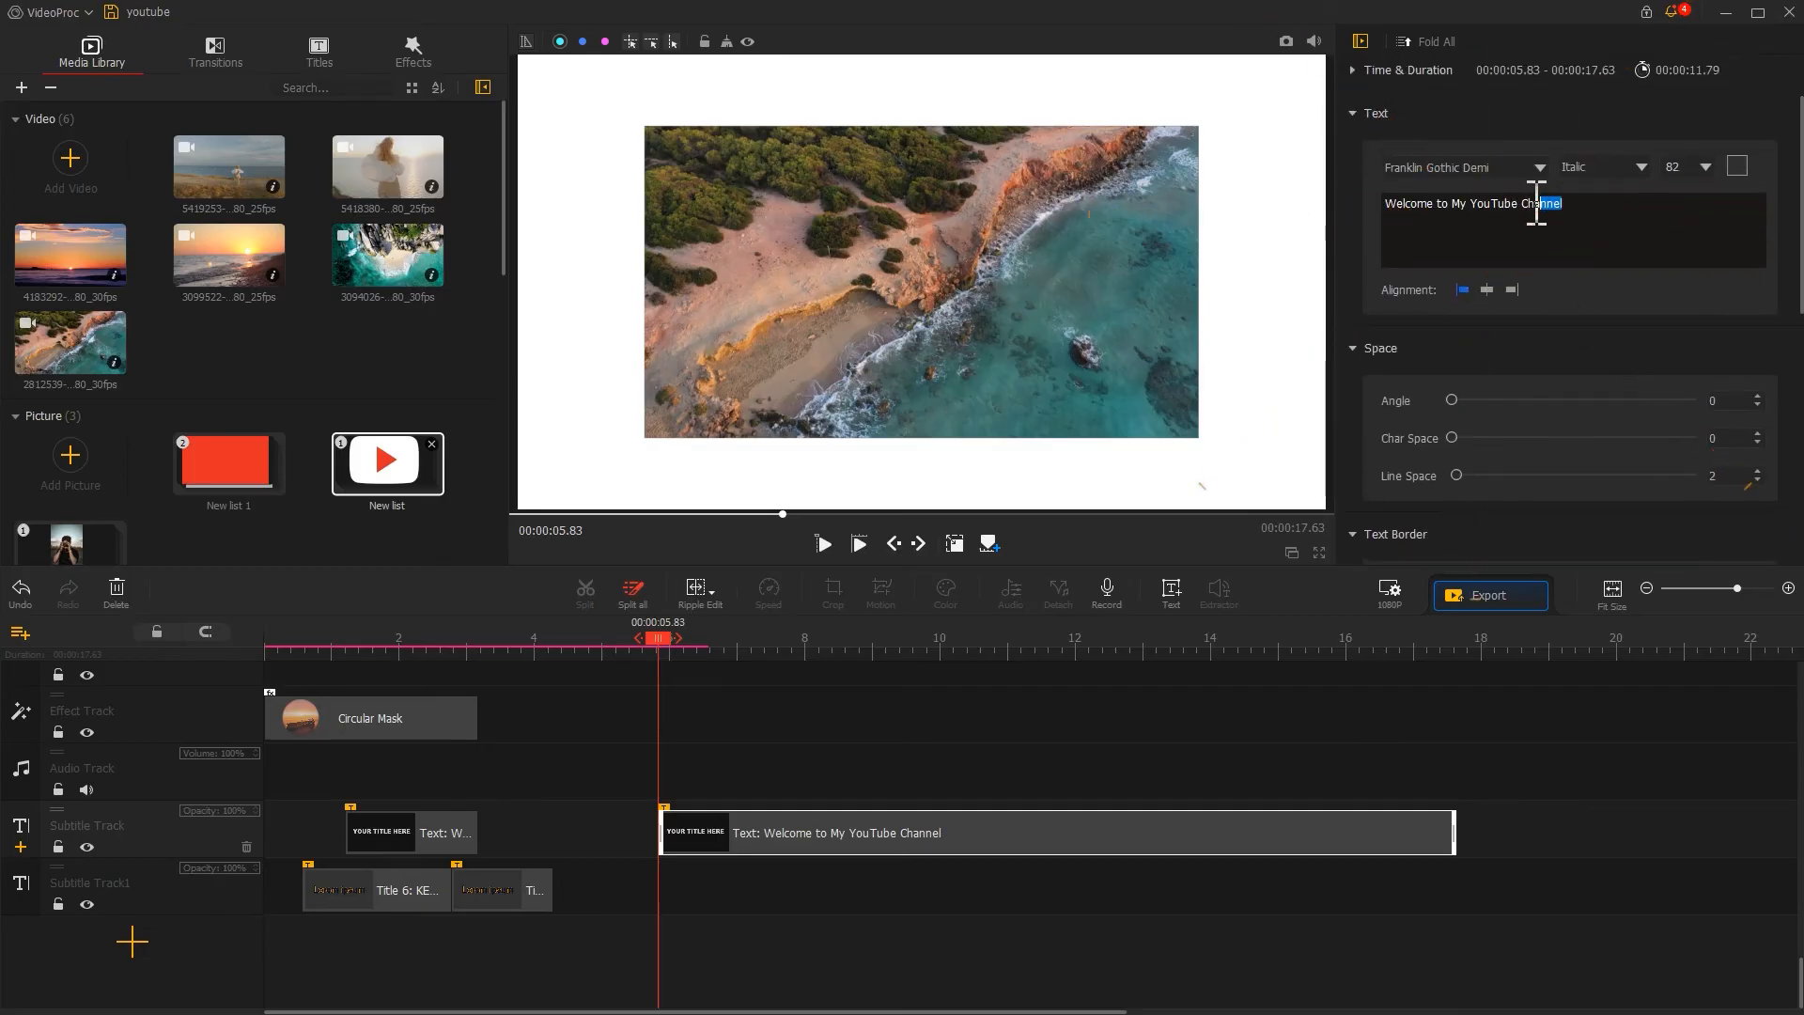
{"action": "key", "text": "BackSpace"}
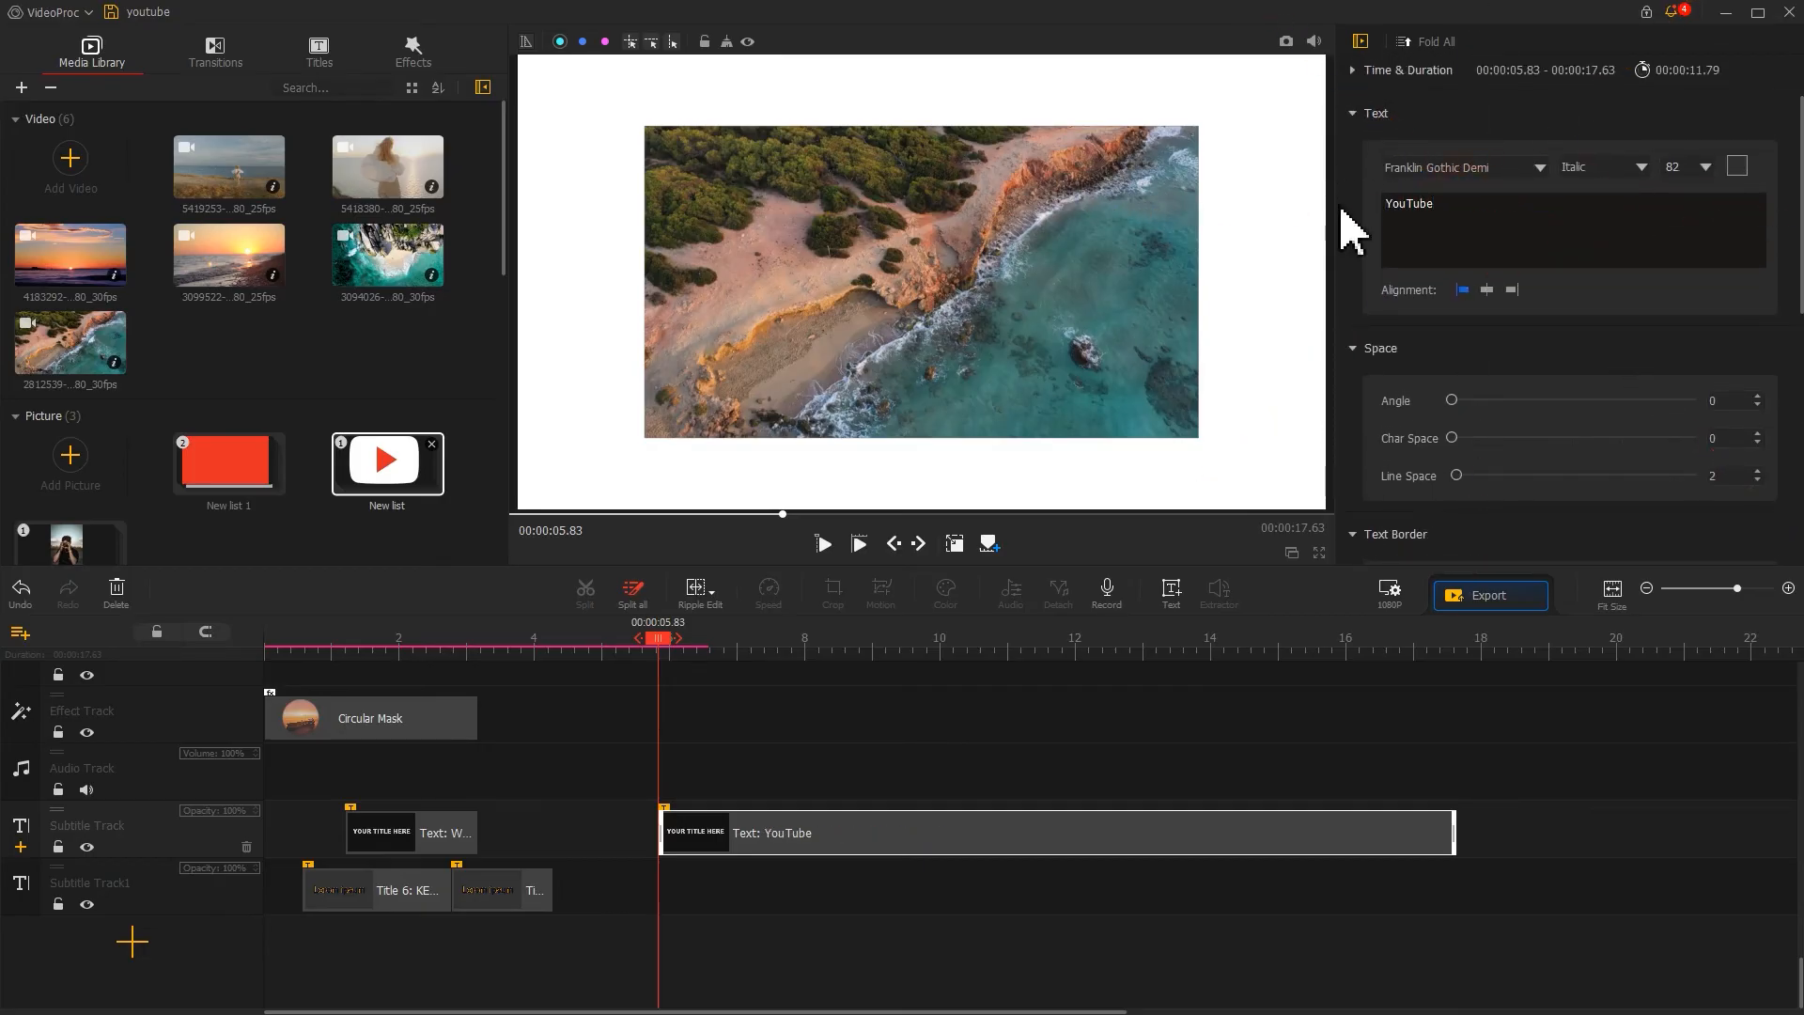
Make the YouTube title Regular instead of Italic and colour it white.
{"action": "left_click", "coordinate": [704, 648]}
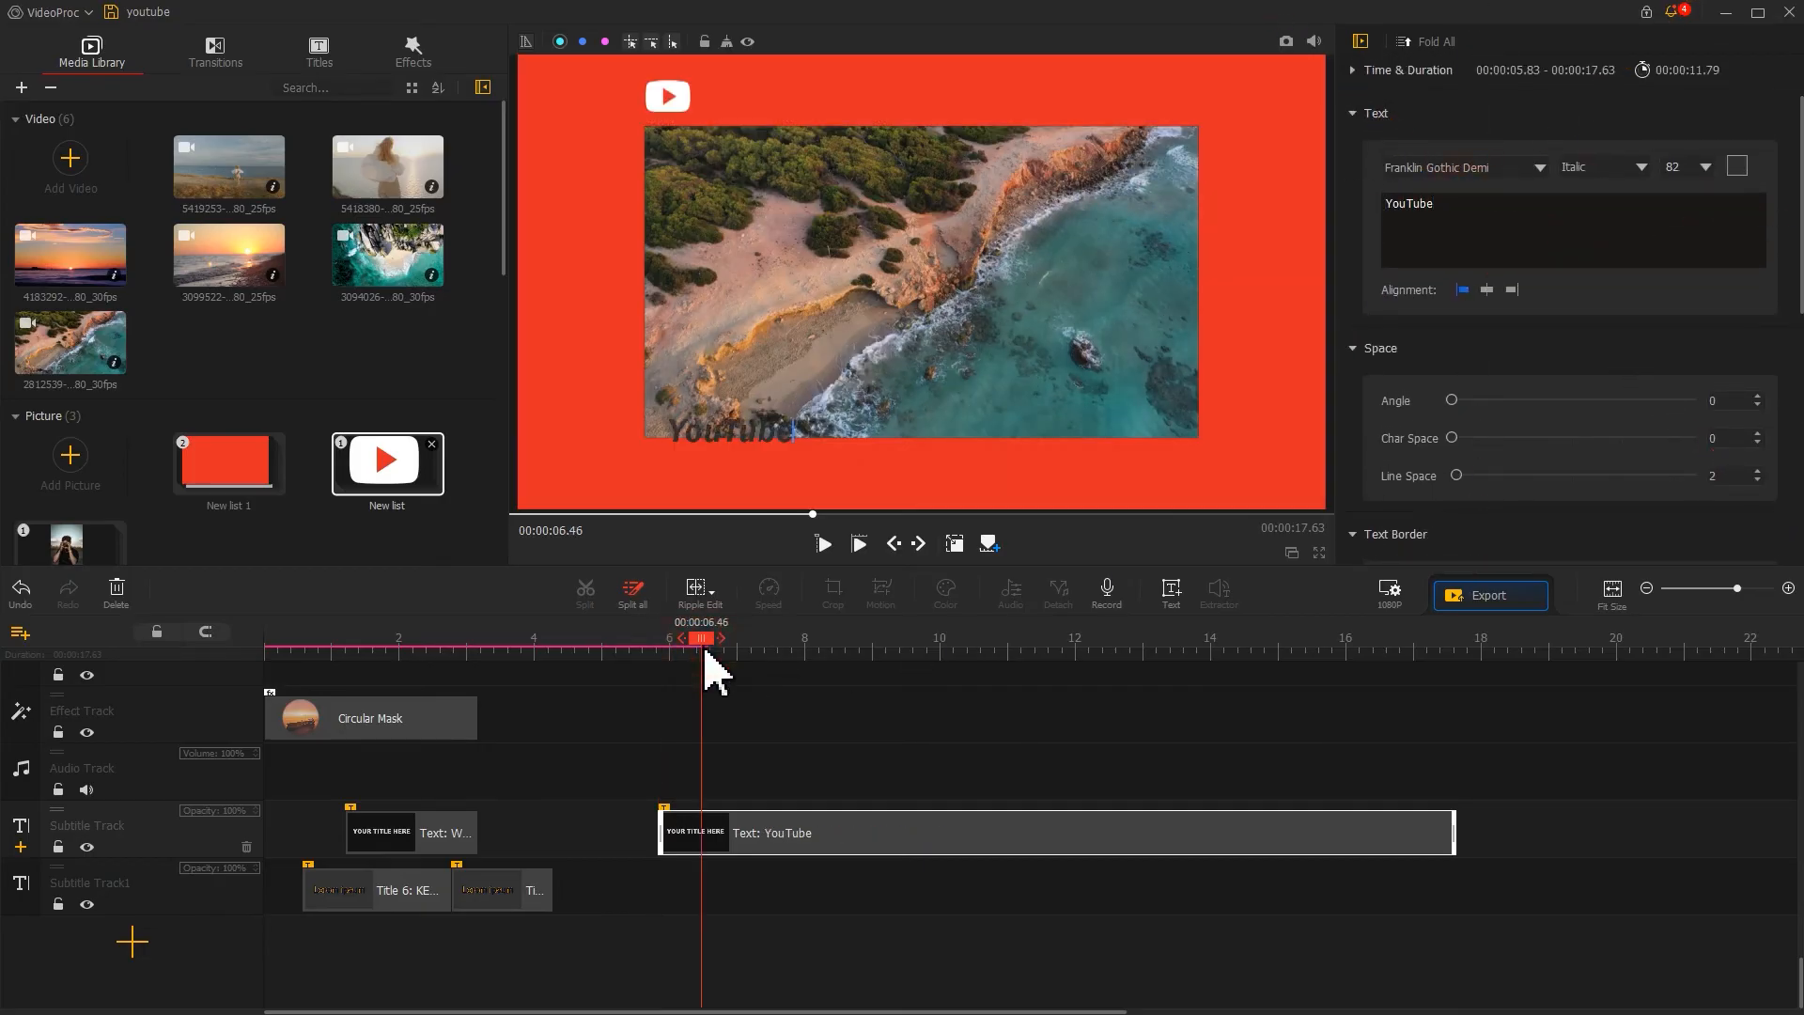
{"action": "left_click", "coordinate": [1640, 166]}
{"action": "left_click", "coordinate": [1634, 212]}
{"action": "left_click", "coordinate": [1738, 166]}
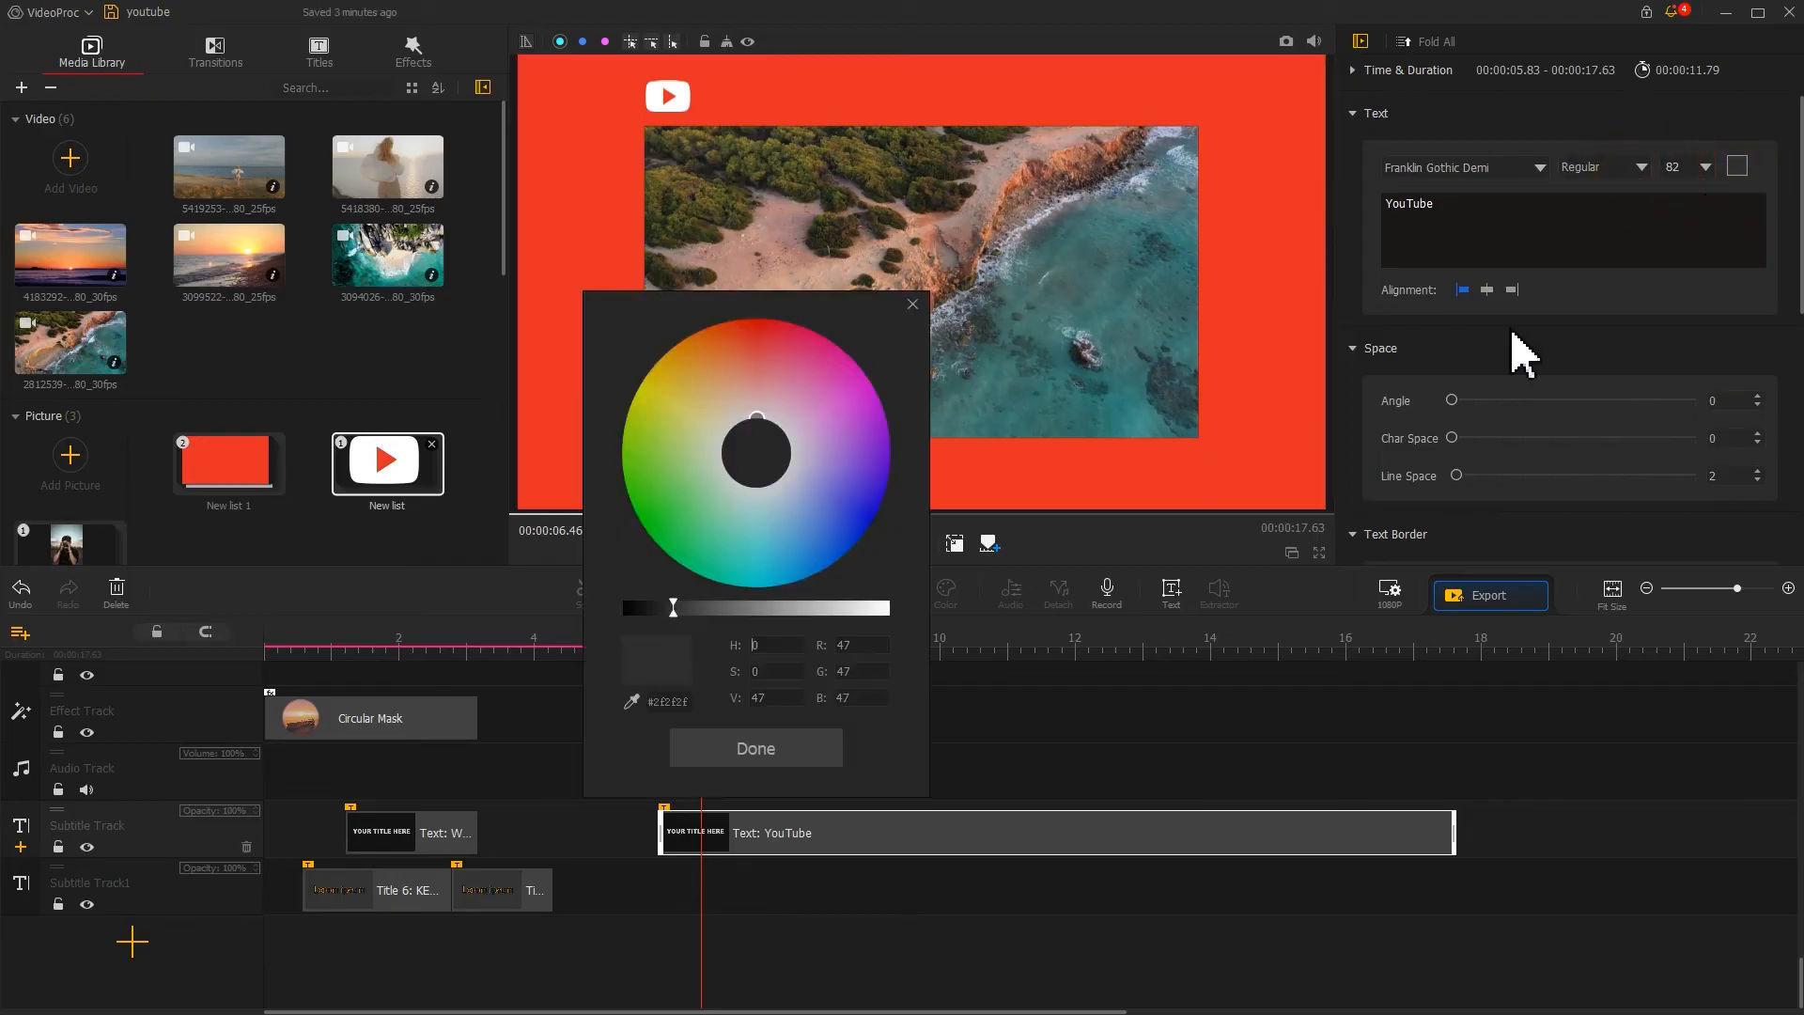
{"action": "left_click", "coordinate": [856, 609]}
{"action": "left_click", "coordinate": [783, 744]}
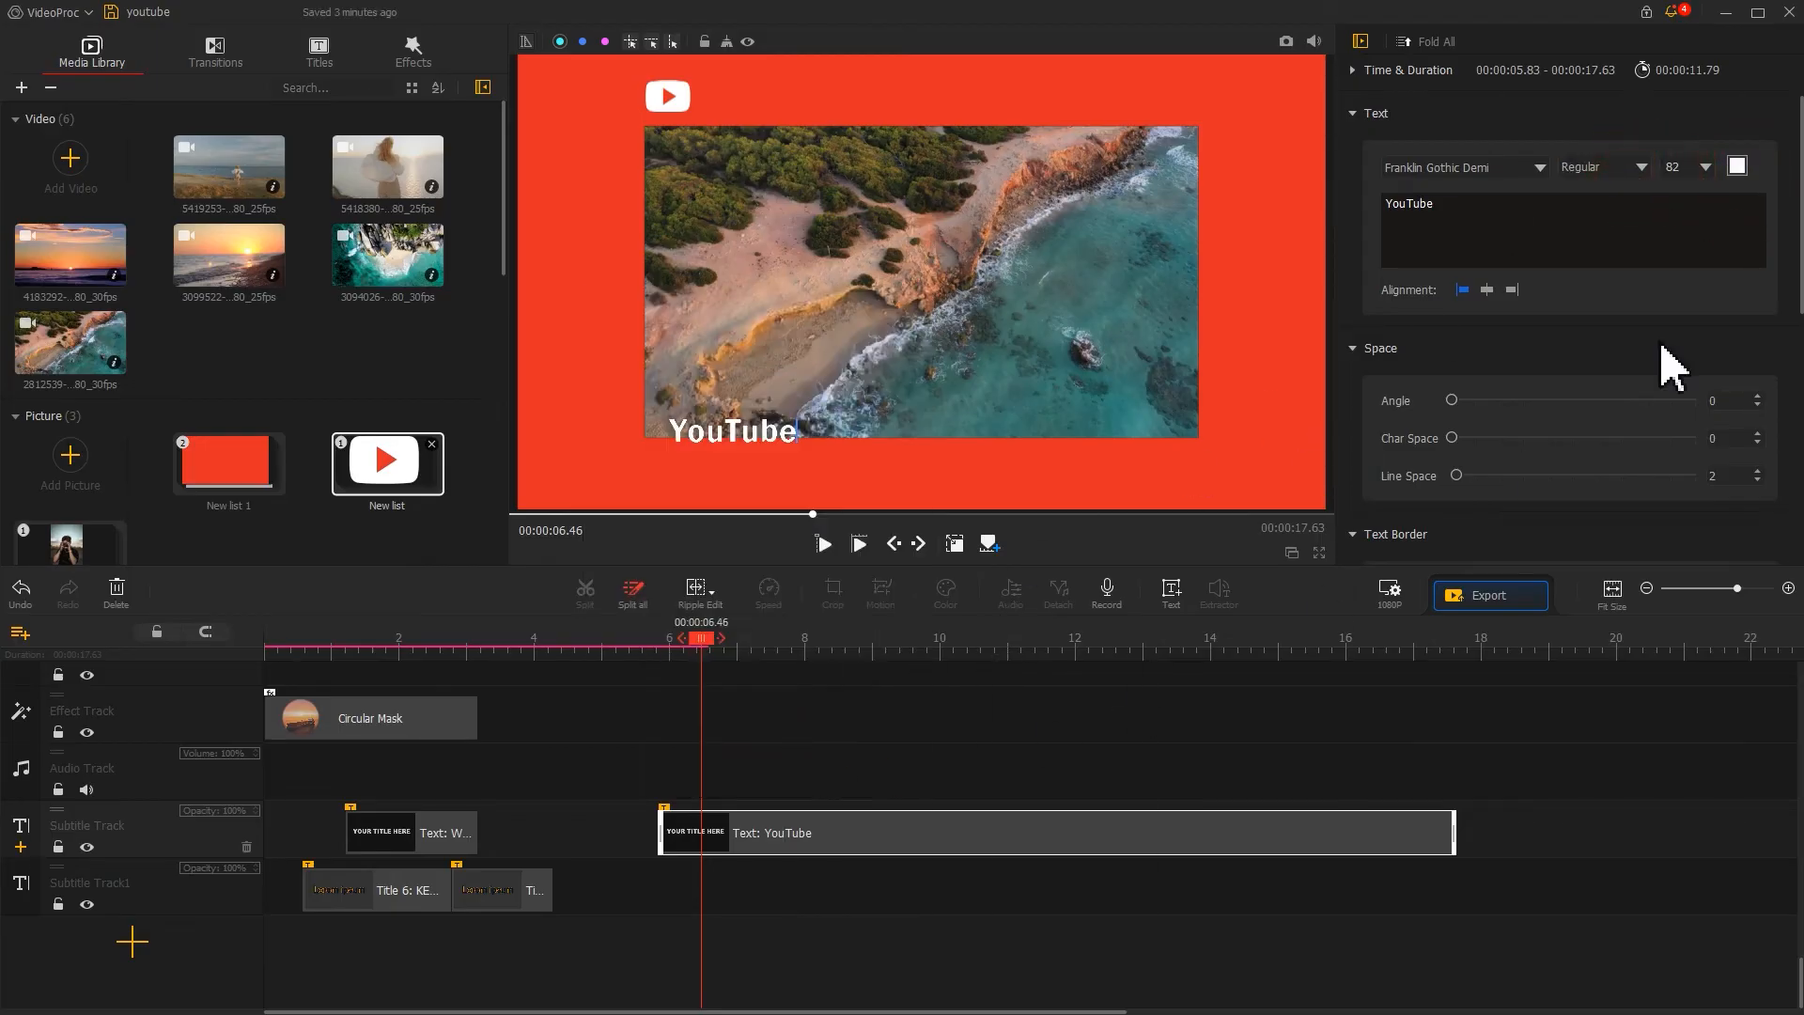
Remove the title's disappear animation, give it a Fade In, and move it beside the logo.
{"action": "left_click_drag", "start_coordinate": [1801, 267], "coordinate": [1748, 403]}
{"action": "left_click", "coordinate": [1547, 463]}
{"action": "left_click", "coordinate": [1512, 487]}
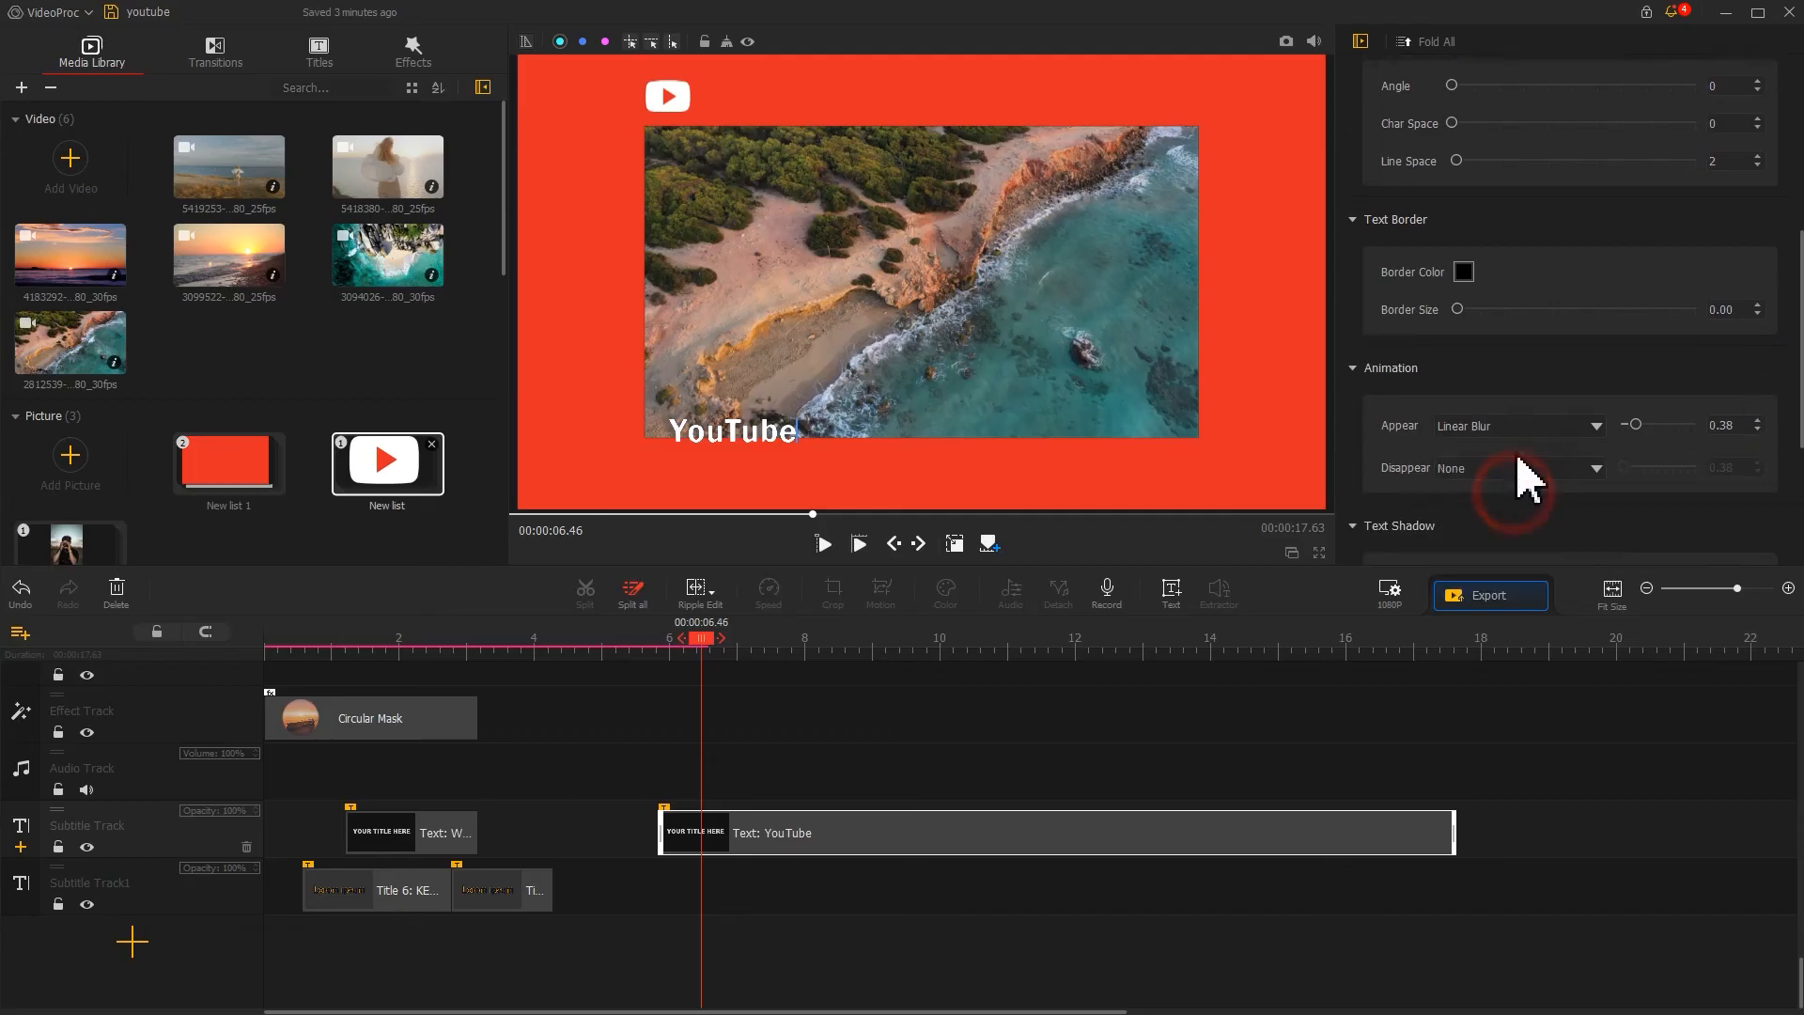
{"action": "left_click", "coordinate": [1513, 428]}
{"action": "left_click", "coordinate": [1503, 459]}
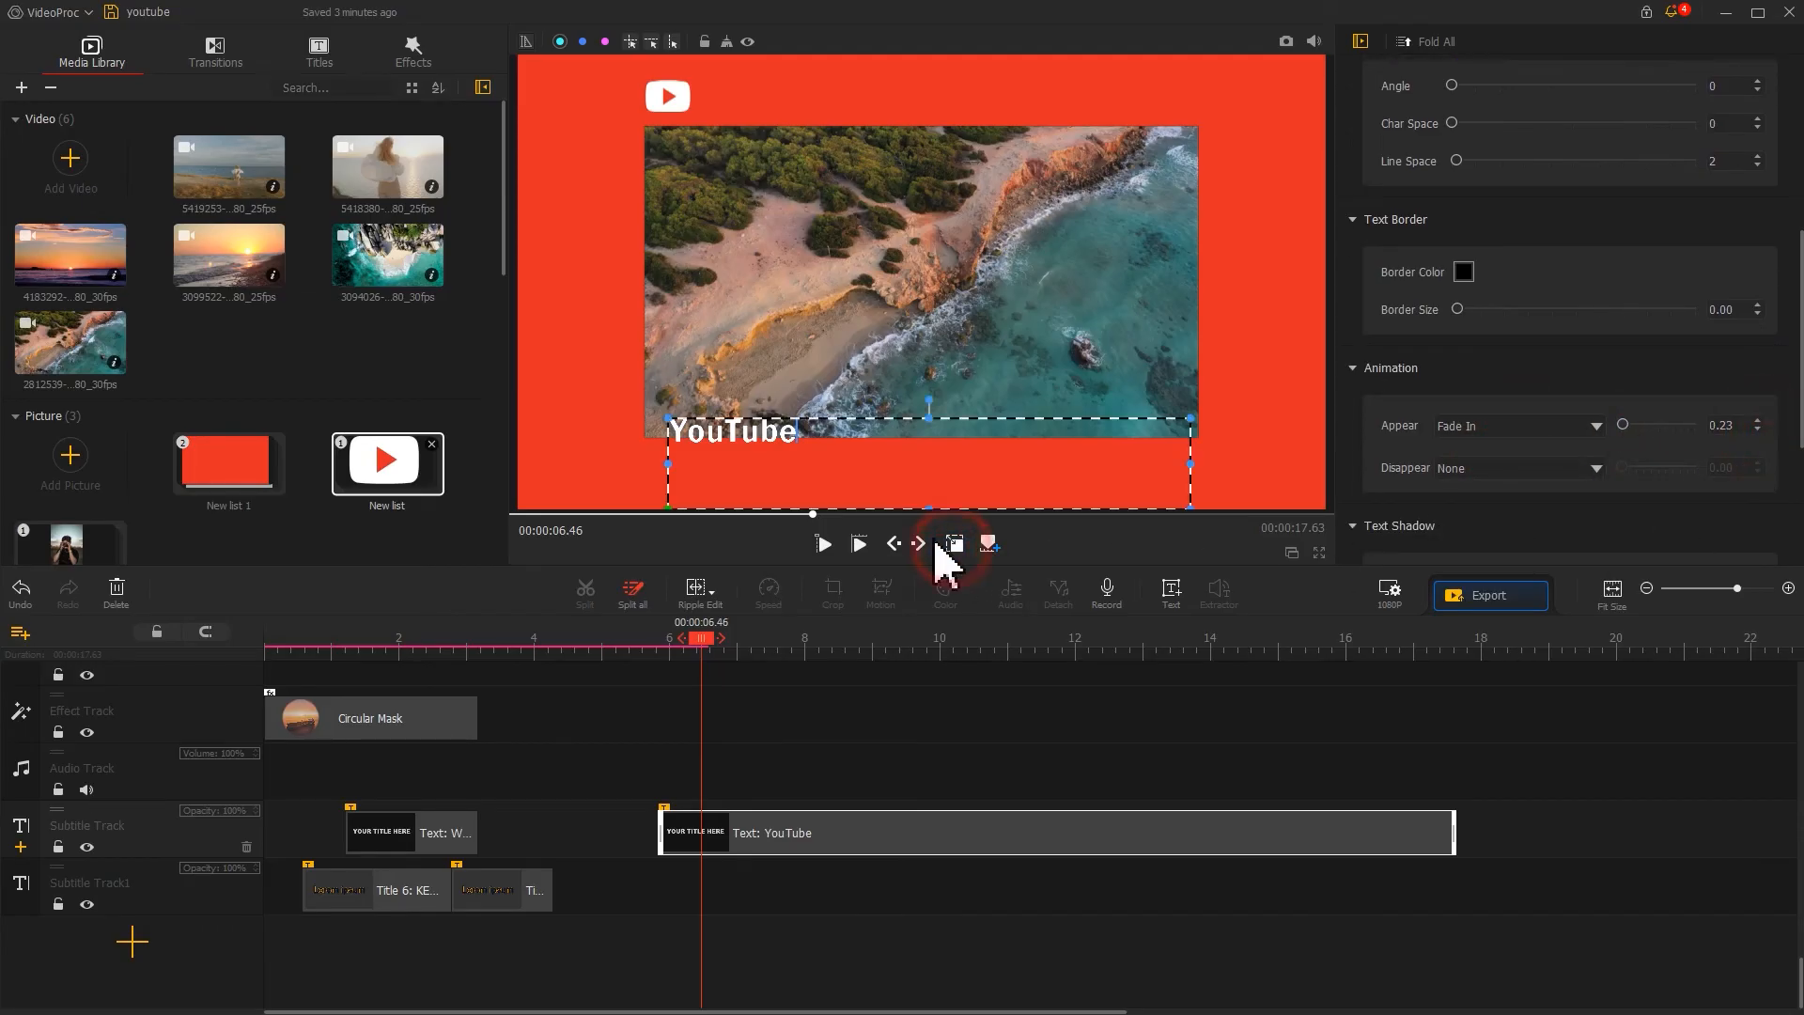
{"action": "left_click_drag", "start_coordinate": [799, 434], "coordinate": [839, 150]}
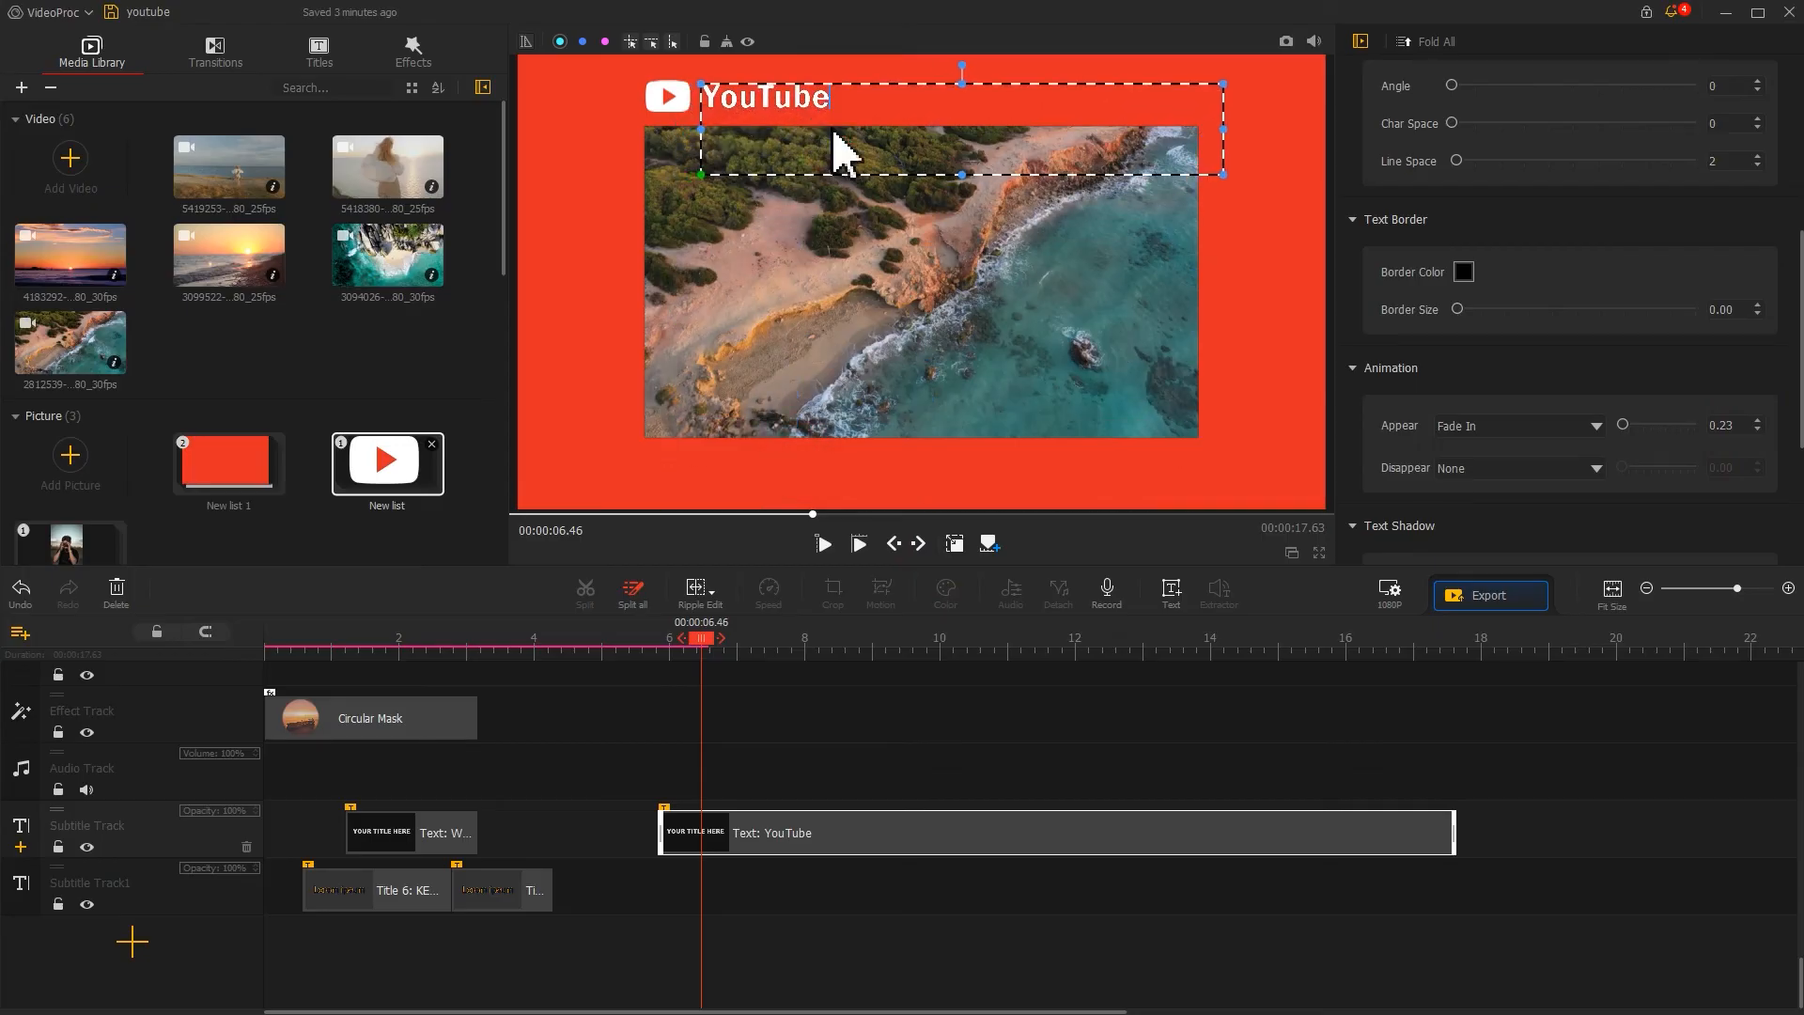
{"action": "left_click", "coordinate": [957, 547]}
{"action": "scroll", "coordinate": [913, 725], "scroll_direction": "up", "scroll_amount": 3}
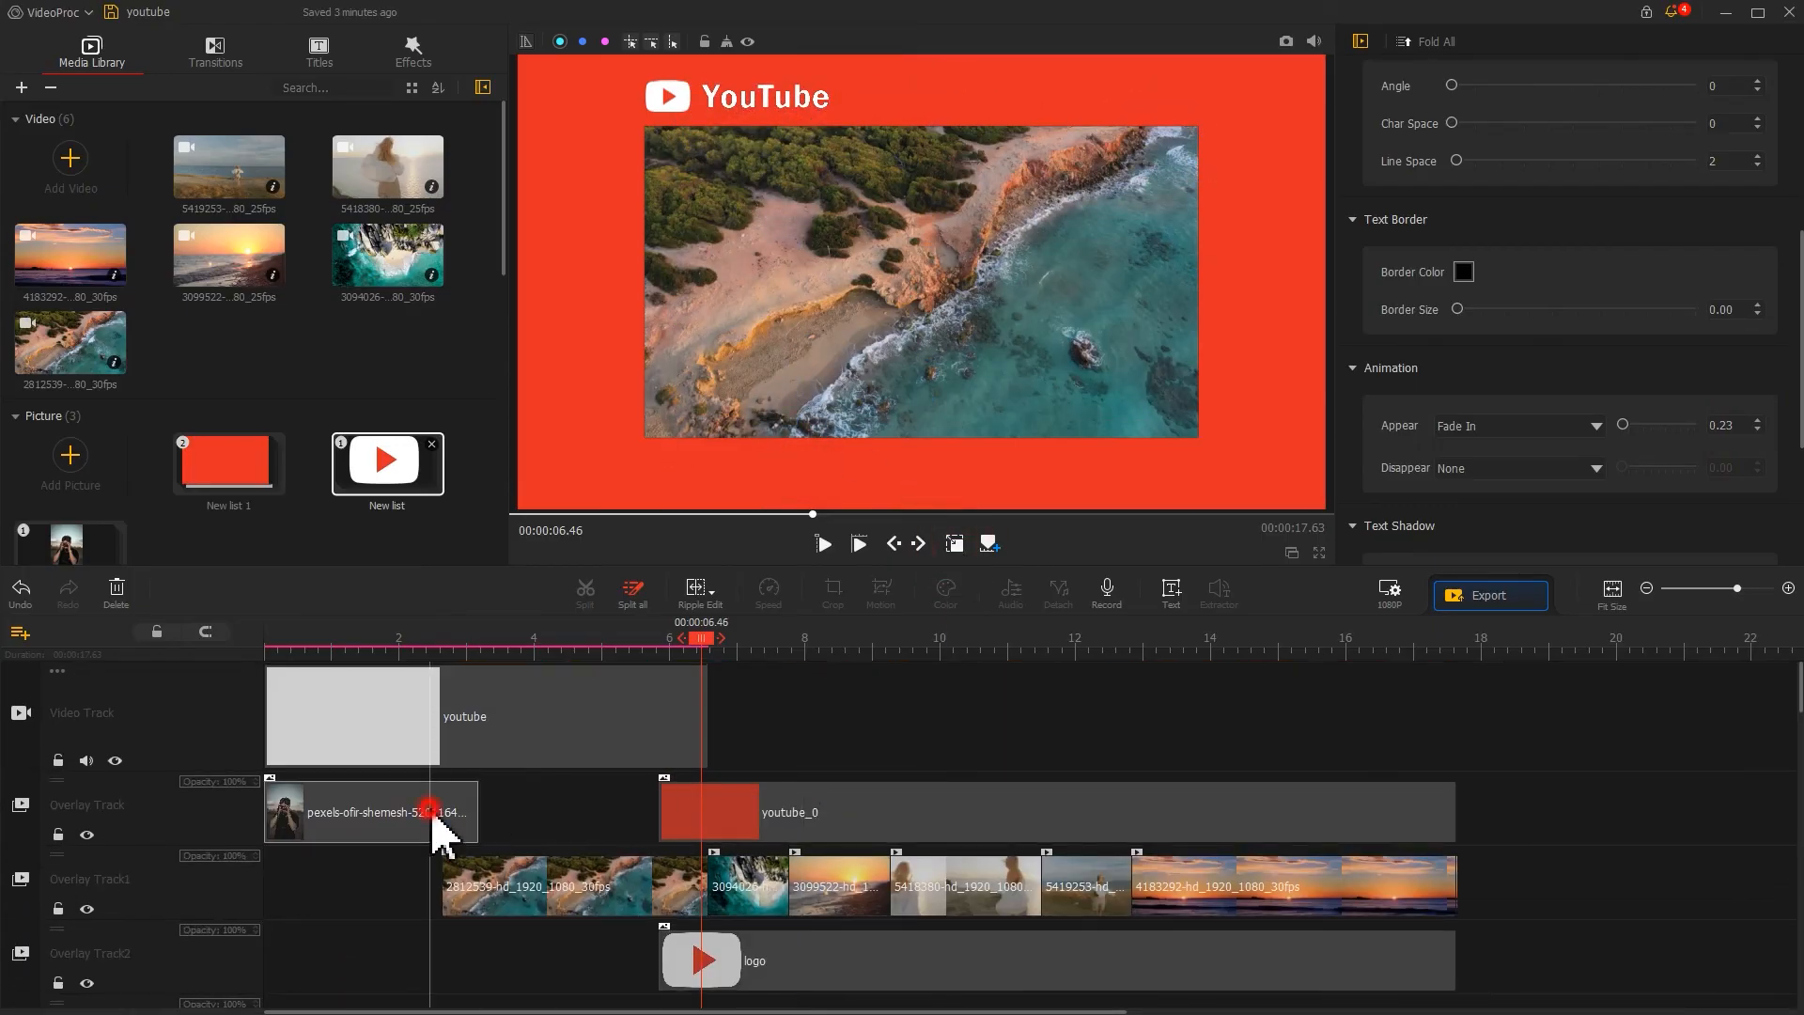
Paste a copy of the profile photo at 5.83 s and extend it to the intro's end.
{"action": "left_click", "coordinate": [427, 808]}
{"action": "left_click", "coordinate": [662, 643]}
{"action": "key", "text": "ctrl+v"}
{"action": "left_click_drag", "start_coordinate": [724, 798], "coordinate": [733, 967]}
{"action": "left_click_drag", "start_coordinate": [869, 954], "coordinate": [1458, 922]}
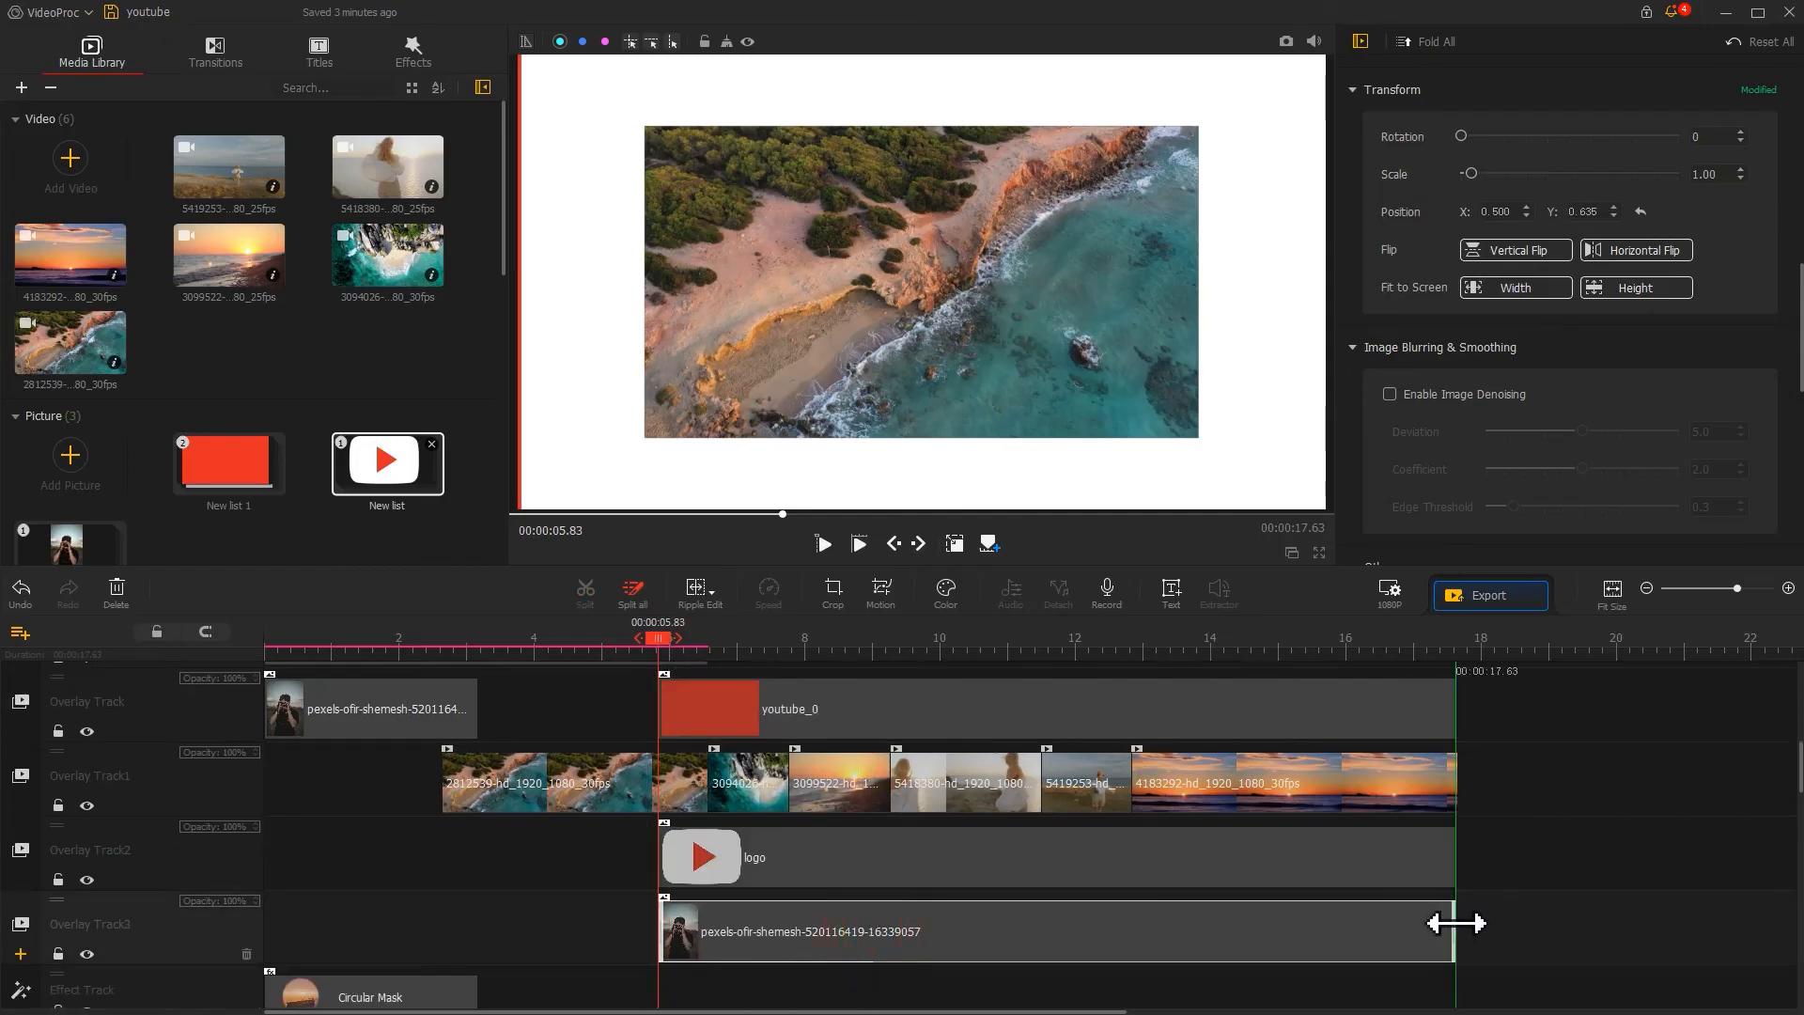
{"action": "scroll", "coordinate": [451, 910], "scroll_direction": "down", "scroll_amount": 2}
Paste a copy of the Circular Mask at 5.83 s and stretch it to the intro's end.
{"action": "left_click", "coordinate": [443, 888]}
{"action": "left_click", "coordinate": [658, 639]}
{"action": "key", "text": "ctrl+v"}
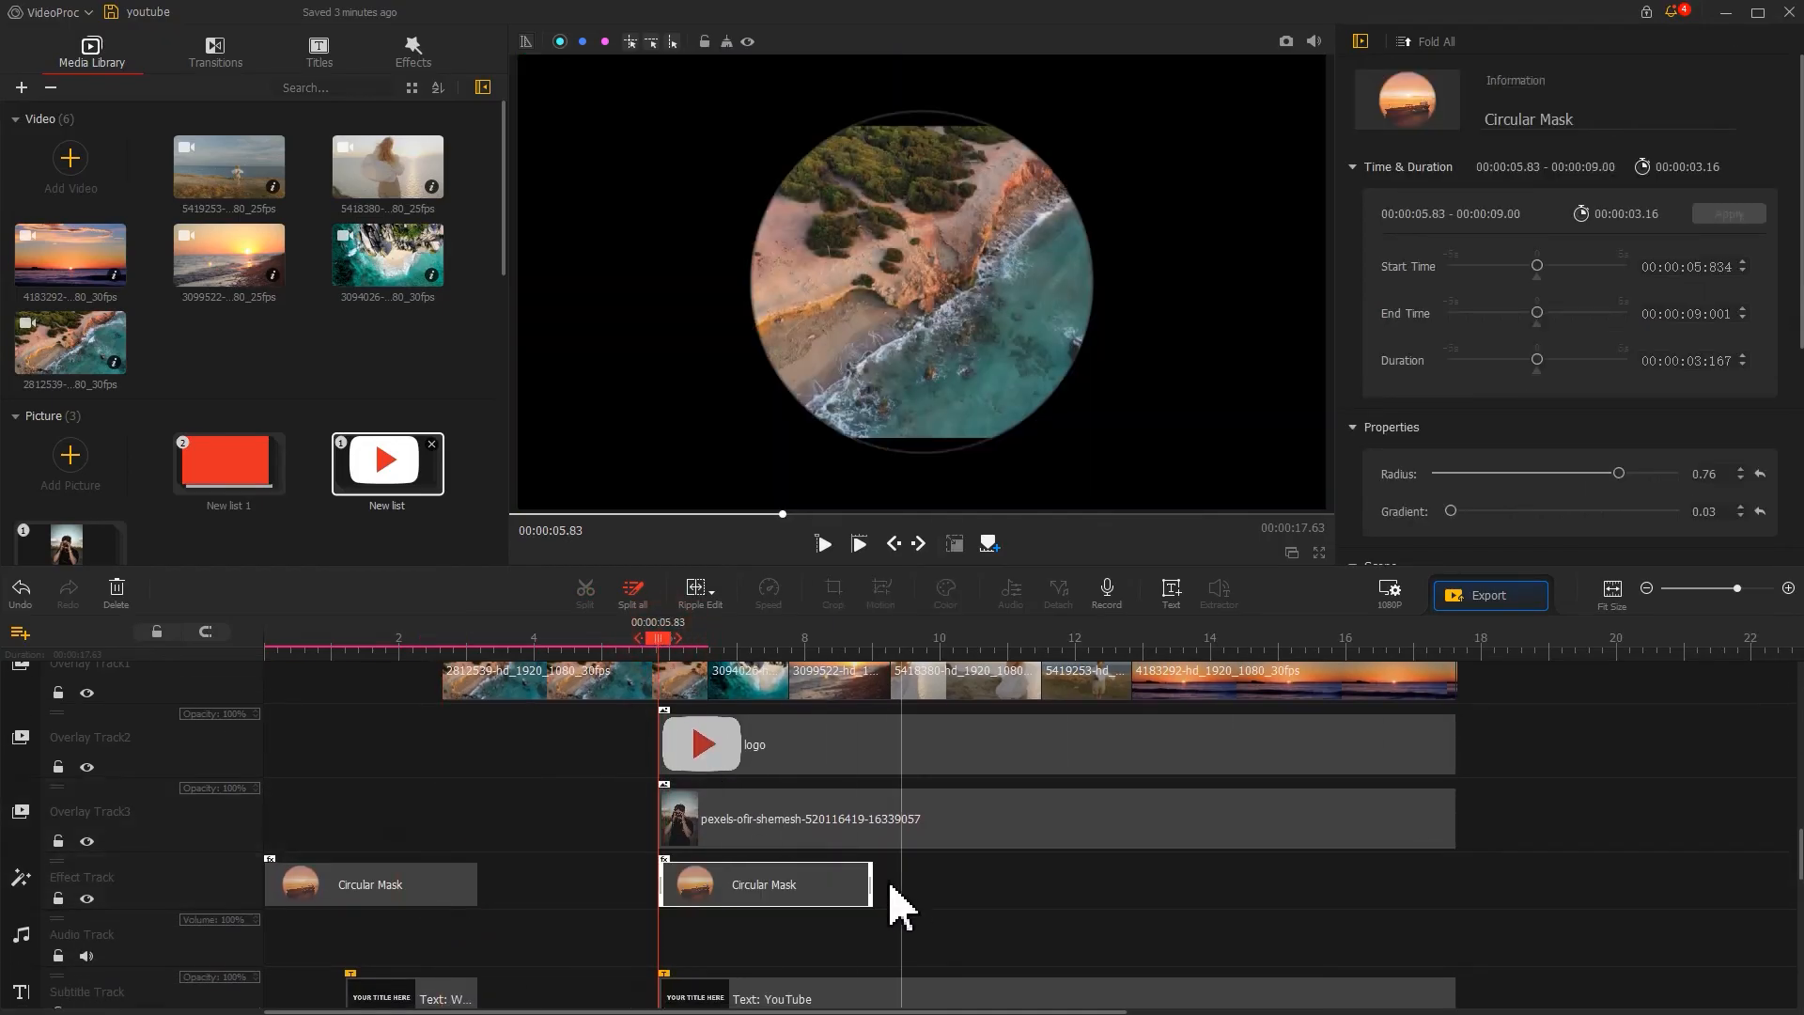
{"action": "left_click_drag", "start_coordinate": [865, 888], "coordinate": [1466, 916]}
{"action": "left_click", "coordinate": [1107, 888]}
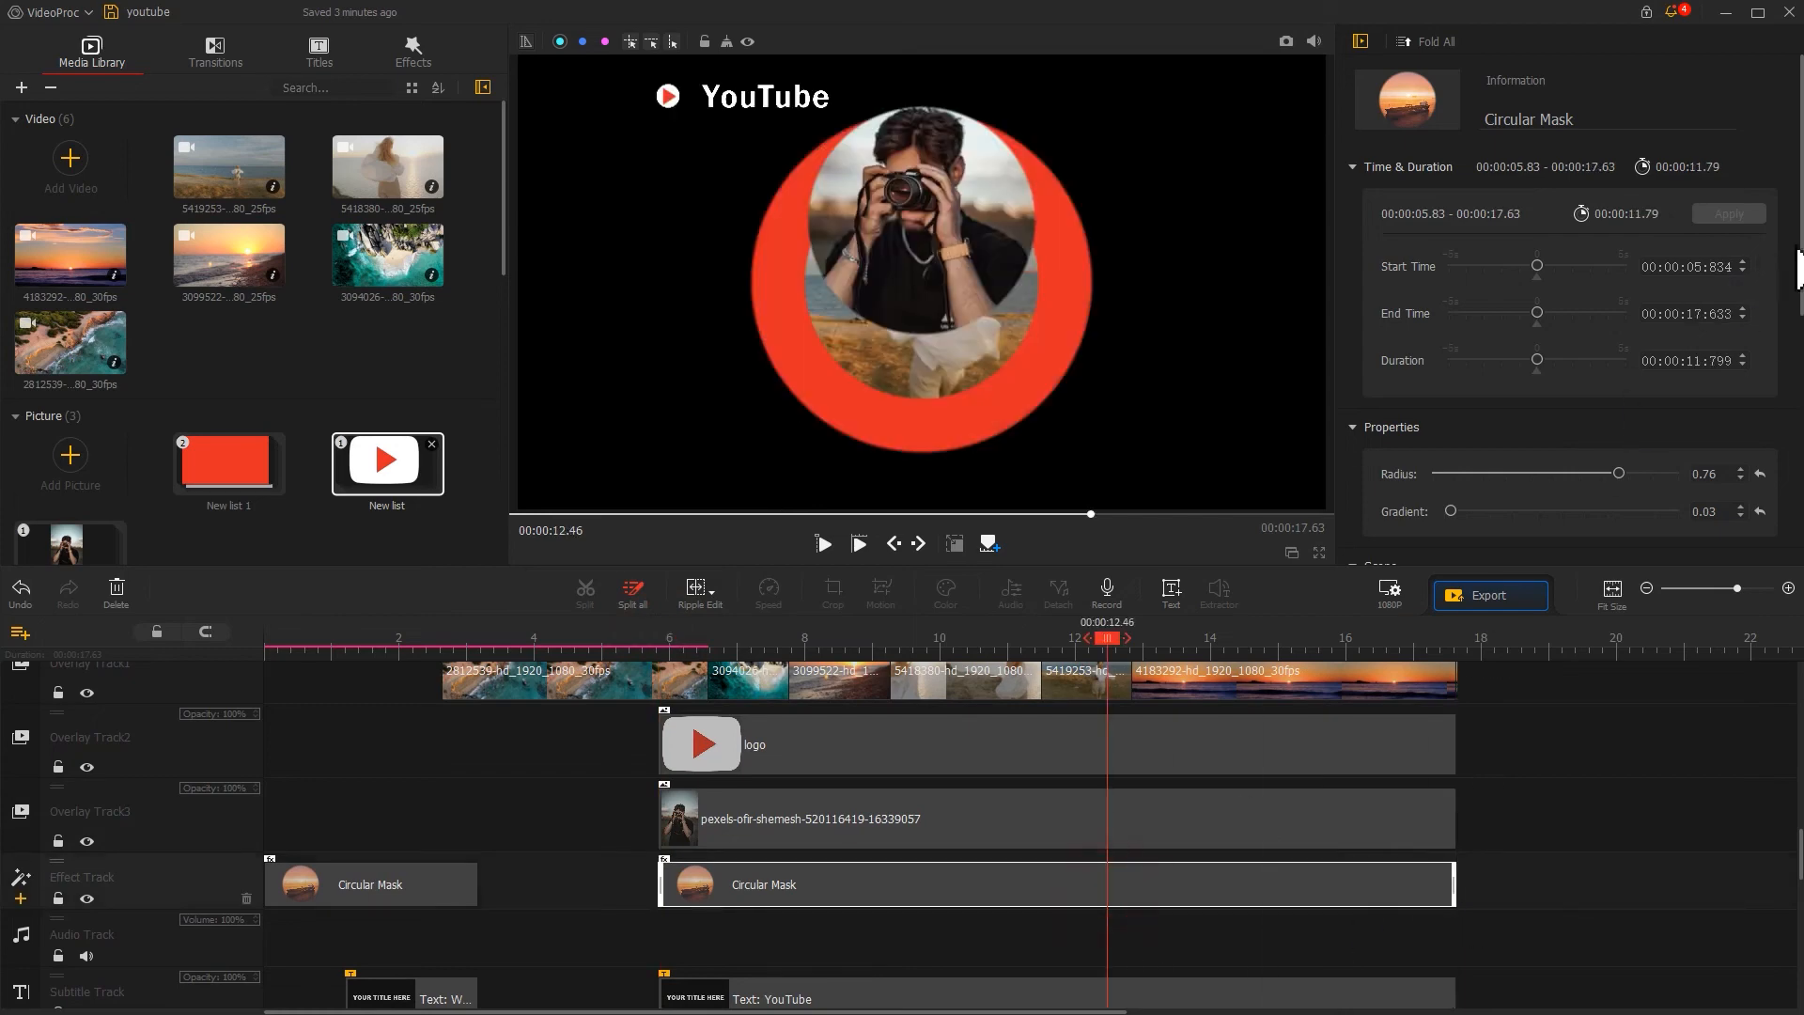
{"action": "scroll", "coordinate": [1760, 544], "scroll_direction": "down", "scroll_amount": 5}
Limit the circular mask's scope to the profile photo, excluding the background and scenic clips.
{"action": "left_click", "coordinate": [1411, 126]}
{"action": "left_click", "coordinate": [1411, 125]}
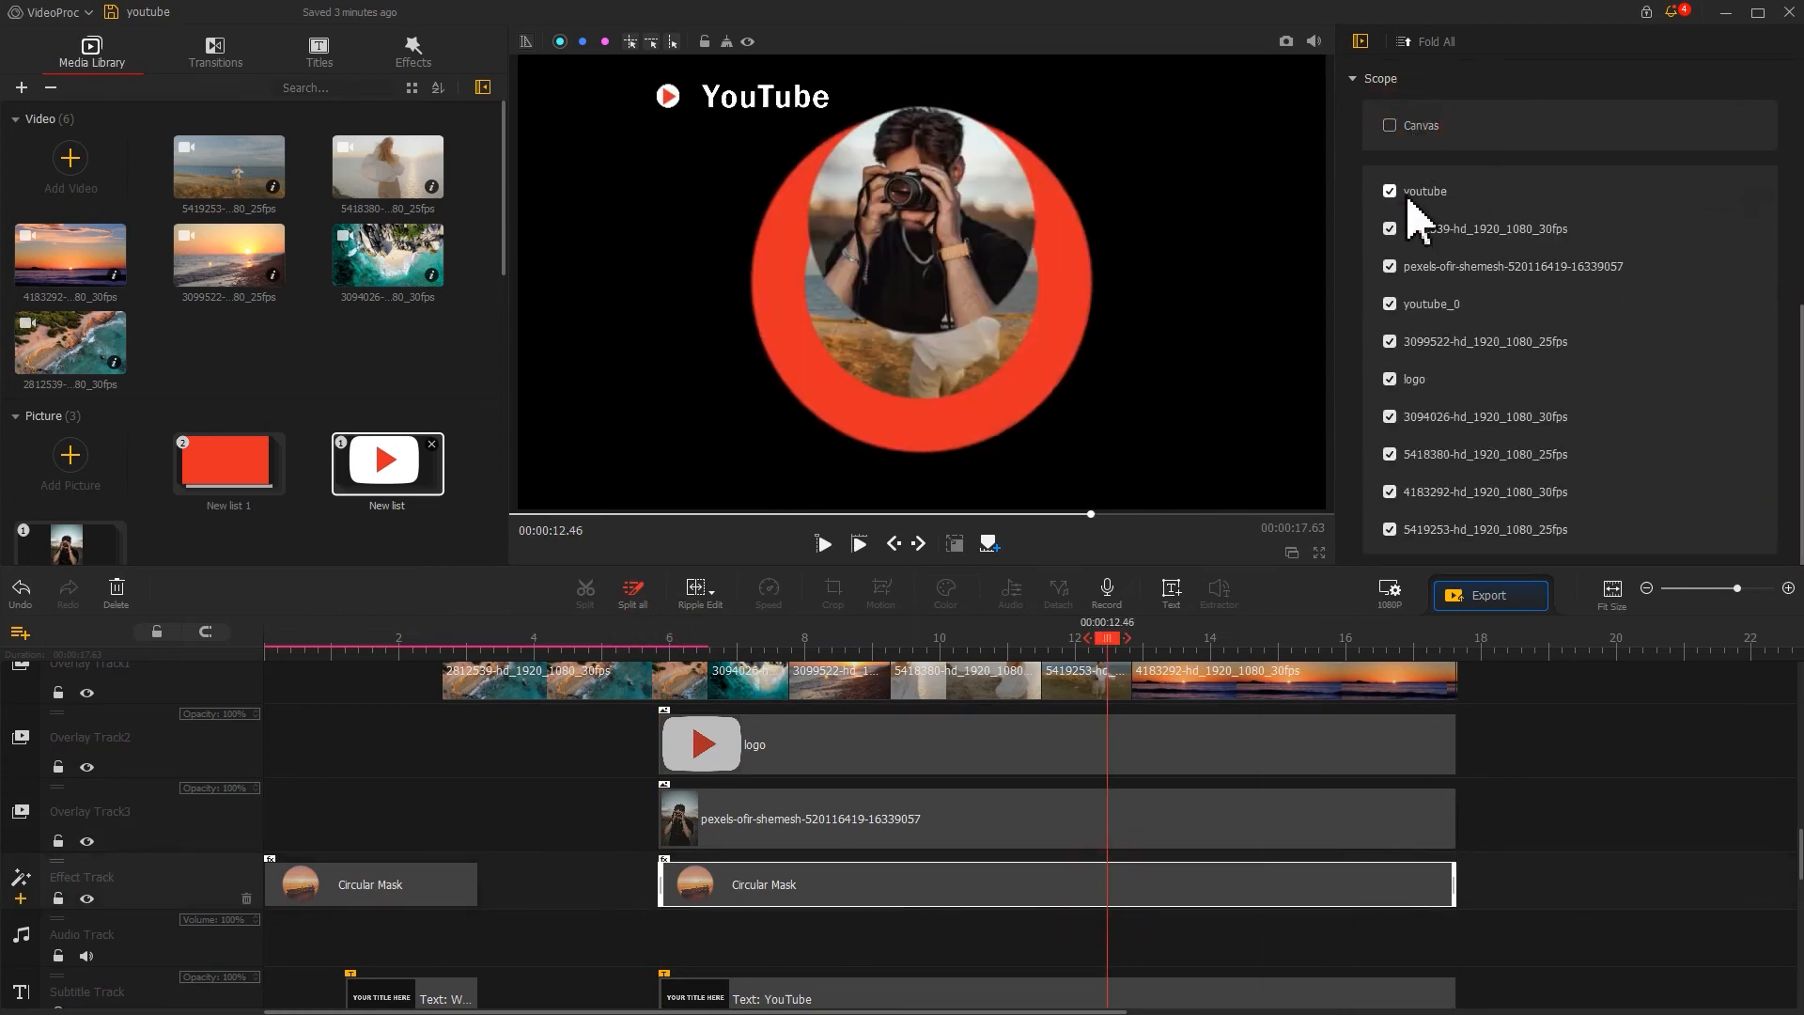
{"action": "left_click", "coordinate": [1412, 268]}
{"action": "left_click", "coordinate": [1410, 304]}
{"action": "left_click", "coordinate": [1410, 341]}
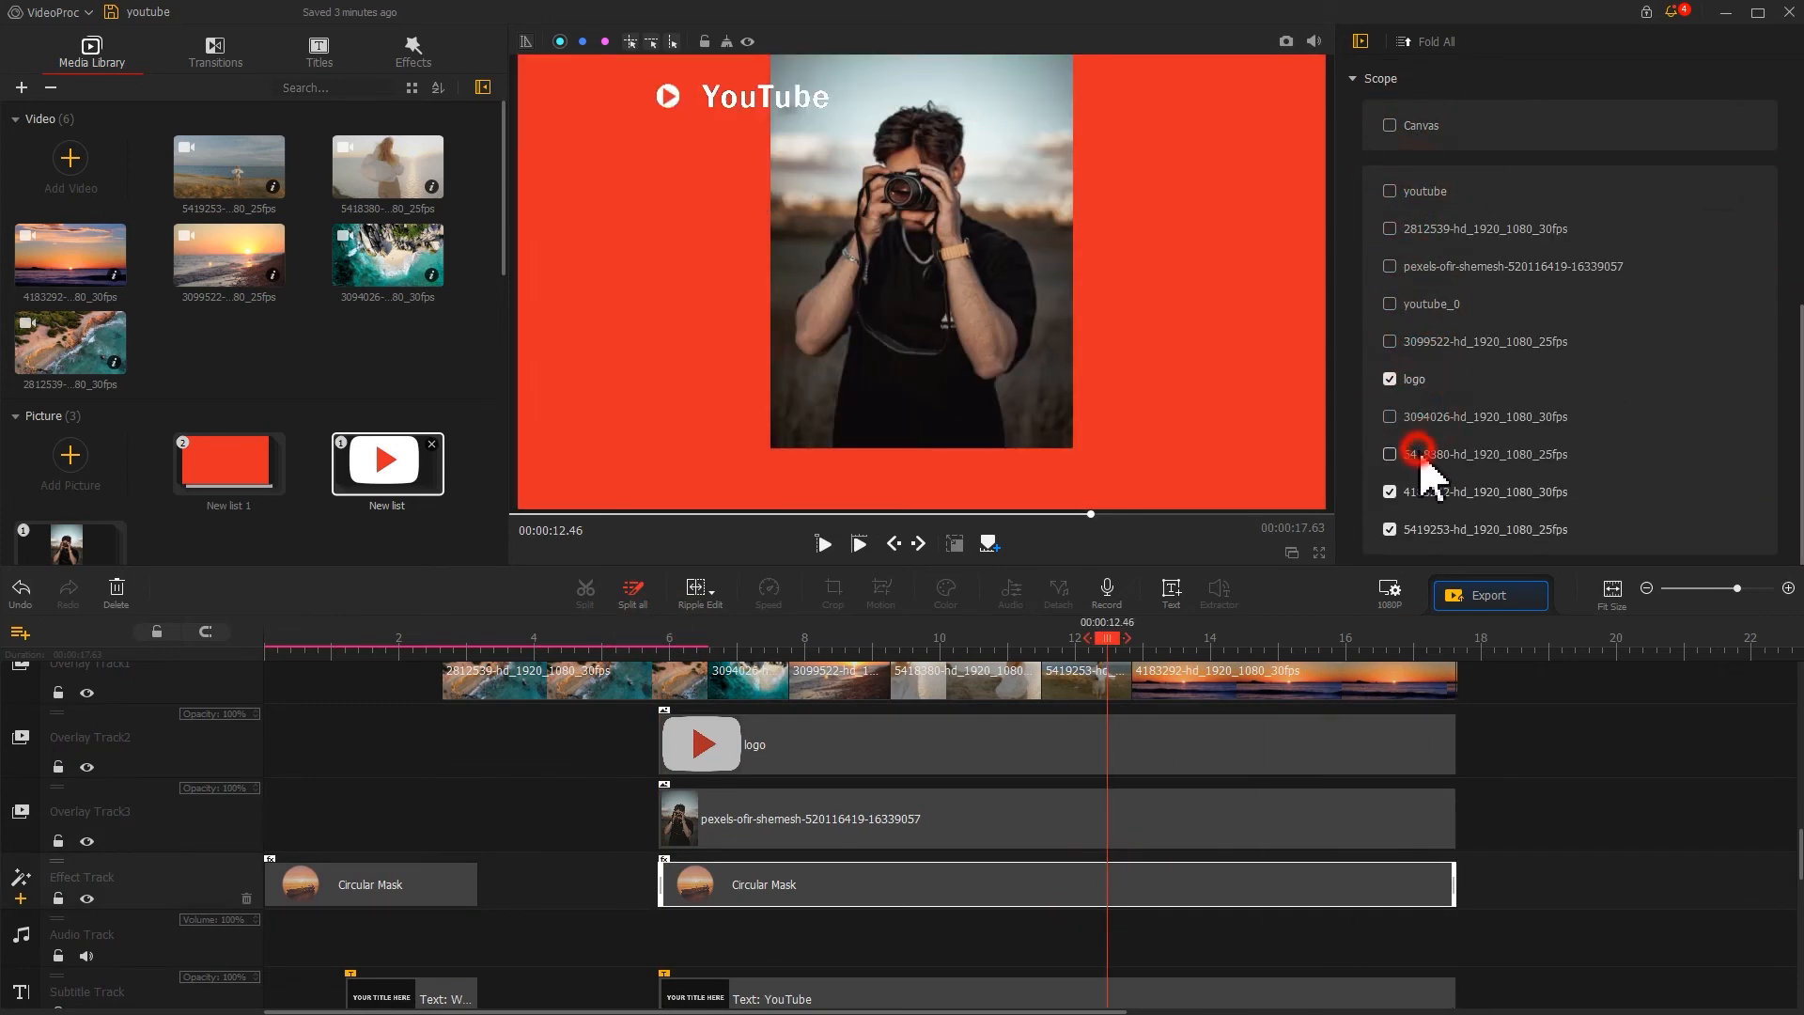
{"action": "left_click", "coordinate": [1424, 492]}
{"action": "left_click", "coordinate": [1435, 529]}
{"action": "left_click", "coordinate": [1412, 266]}
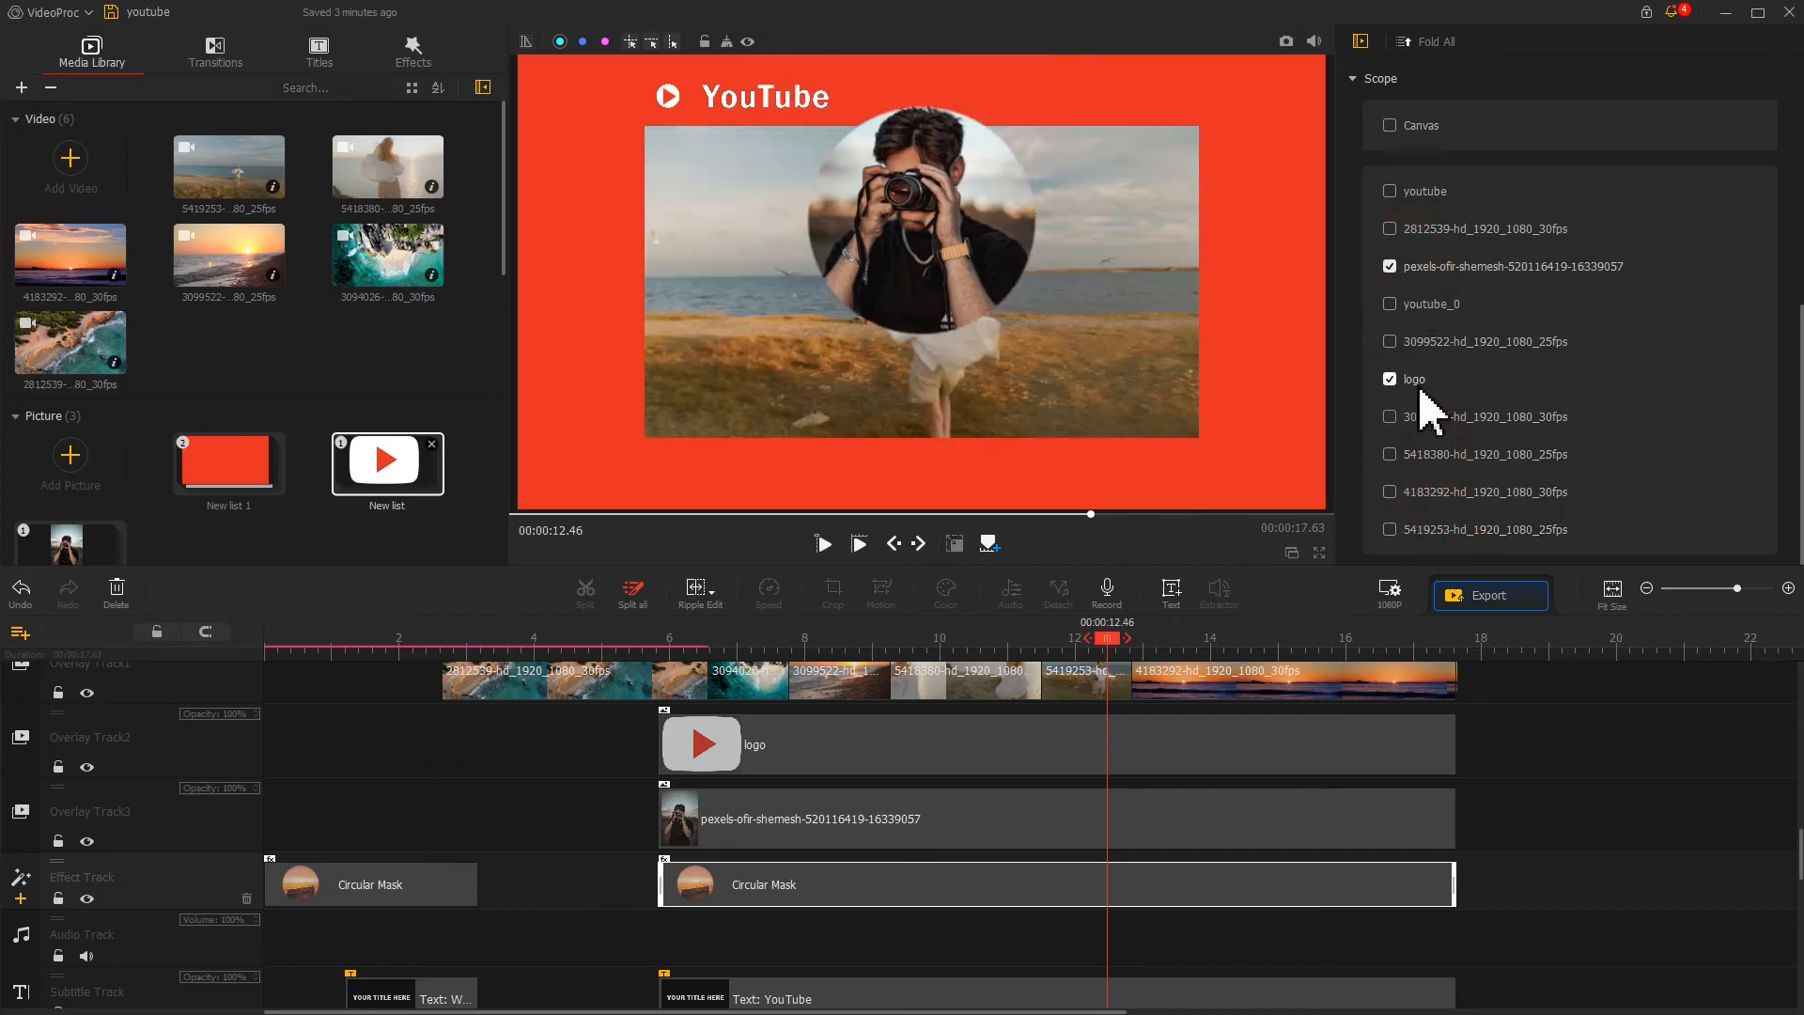
Set the profile photo's Scale to 0.24 and Position Y to 0.127.
{"action": "left_click", "coordinate": [1113, 827]}
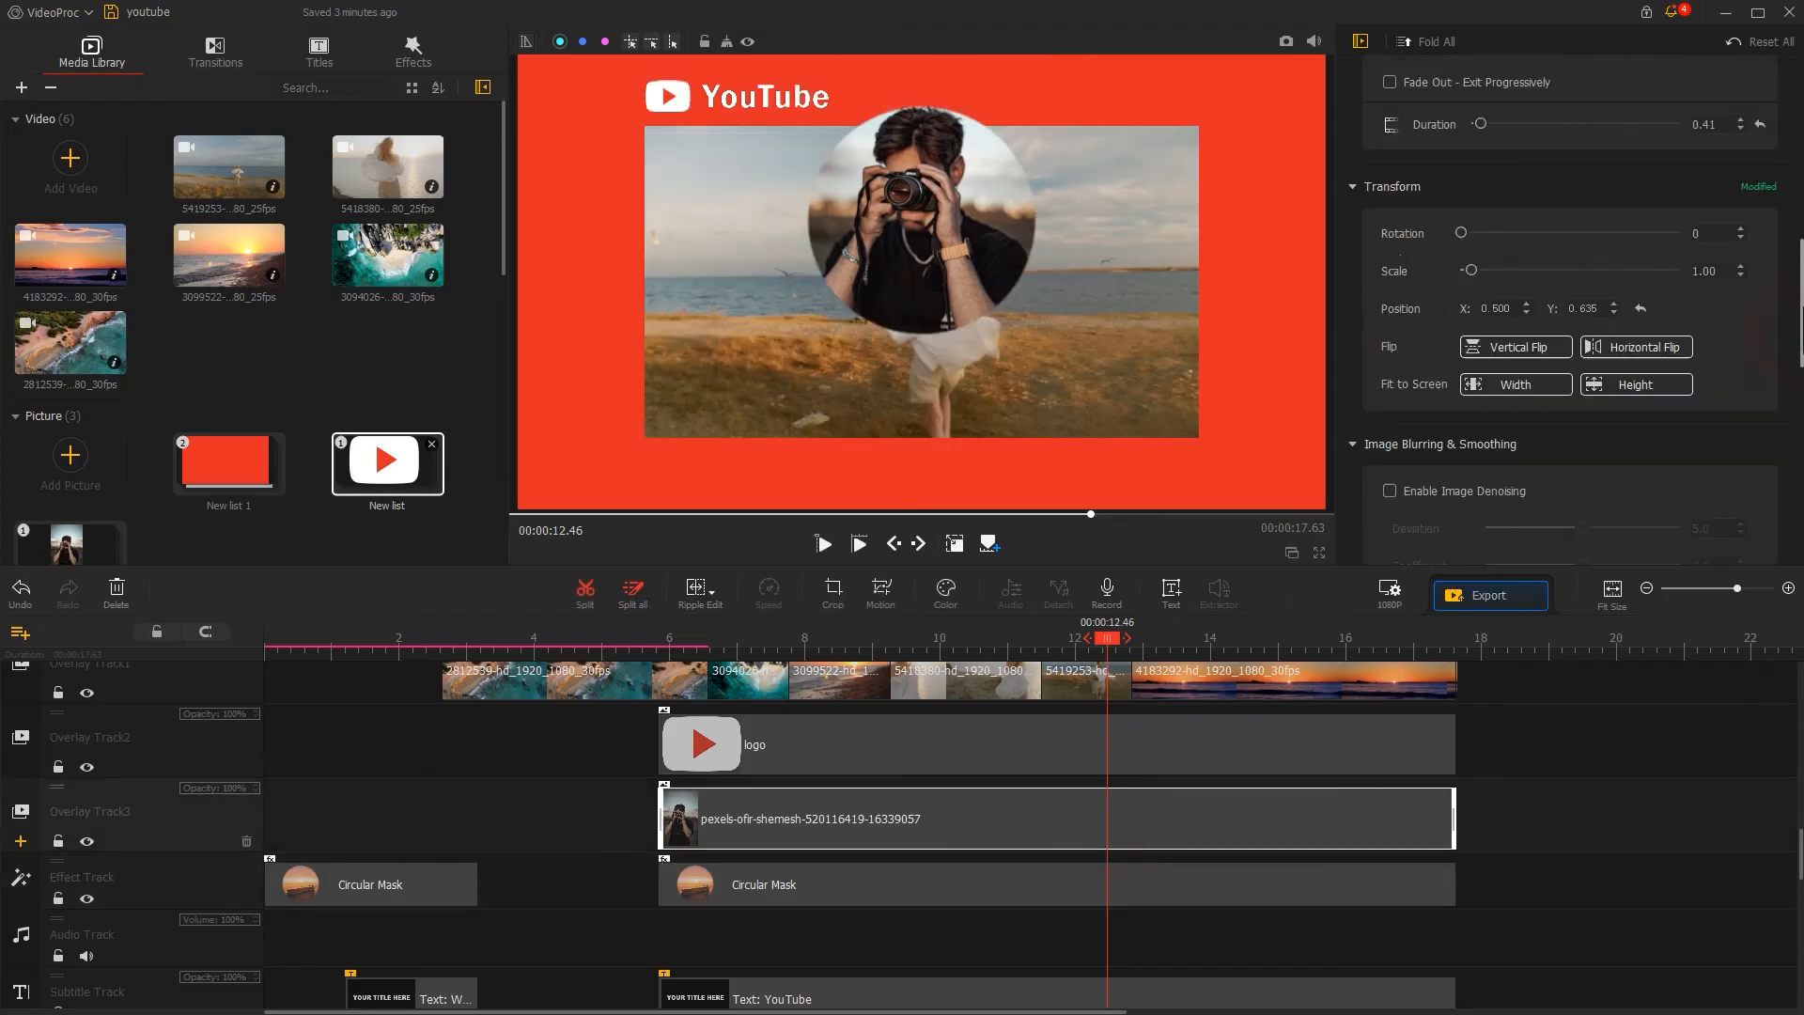
{"action": "type", "text": "0.24"}
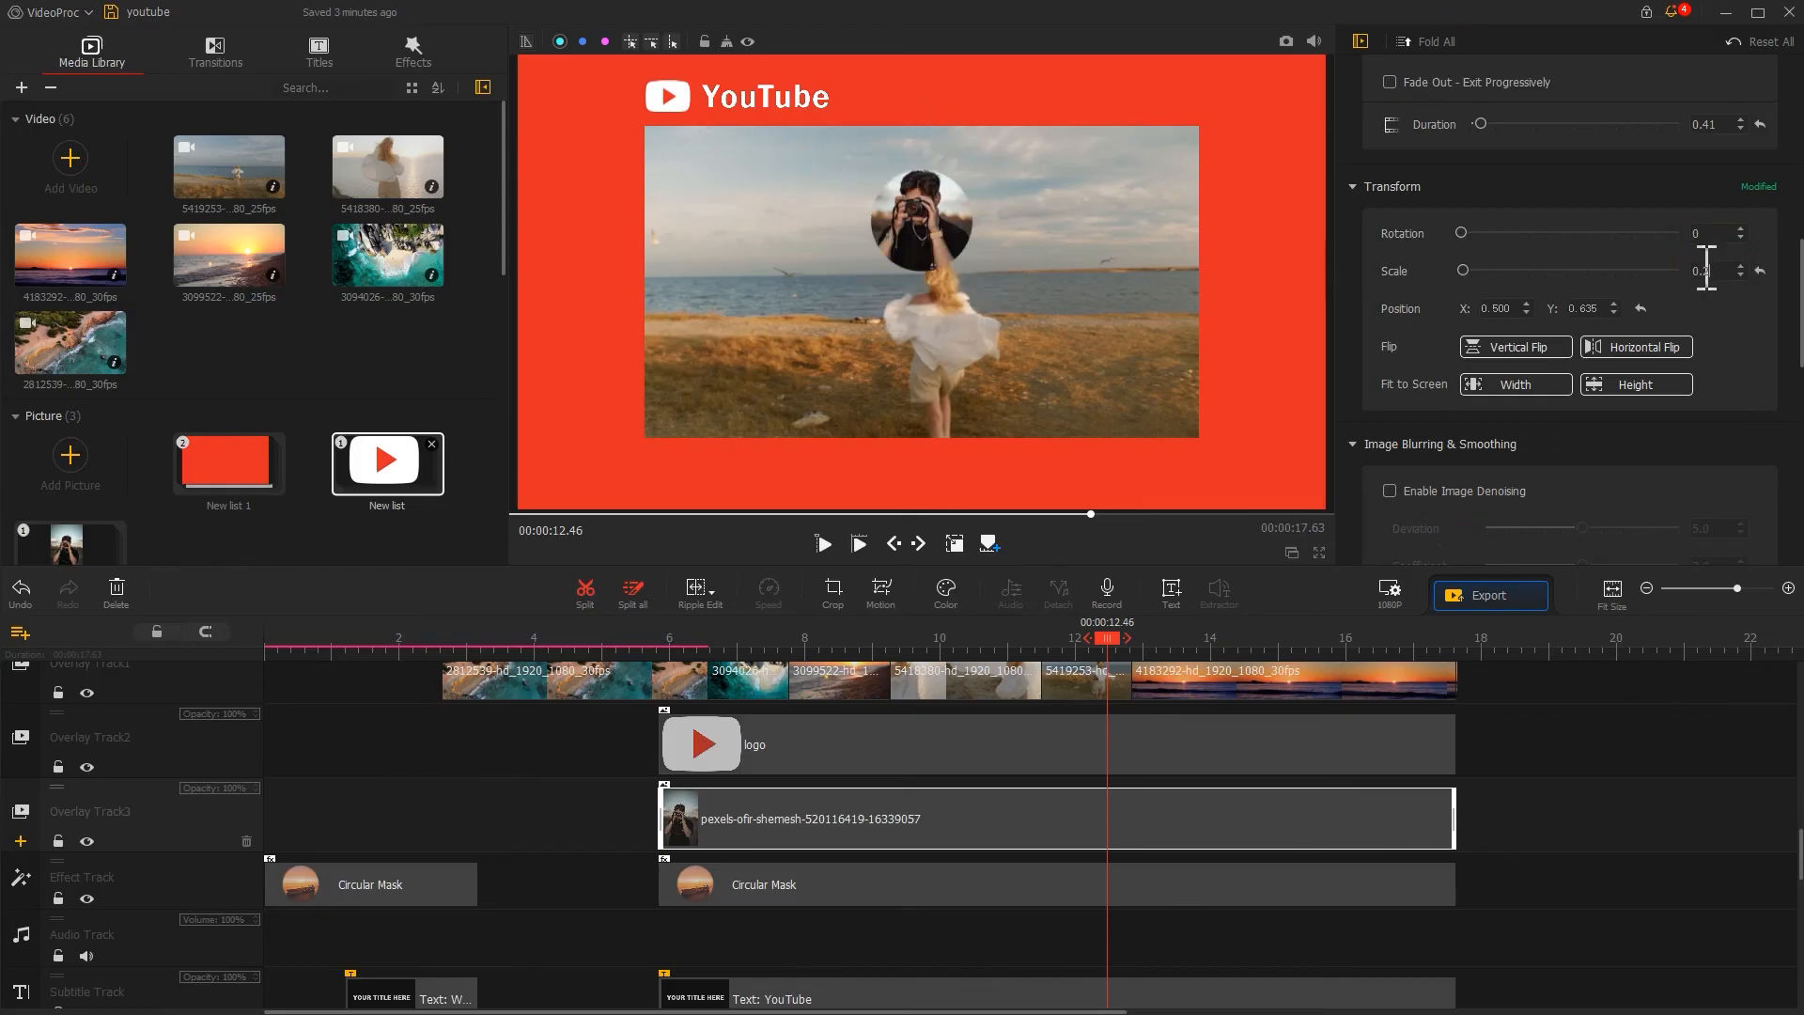
{"action": "type", "text": "882"}
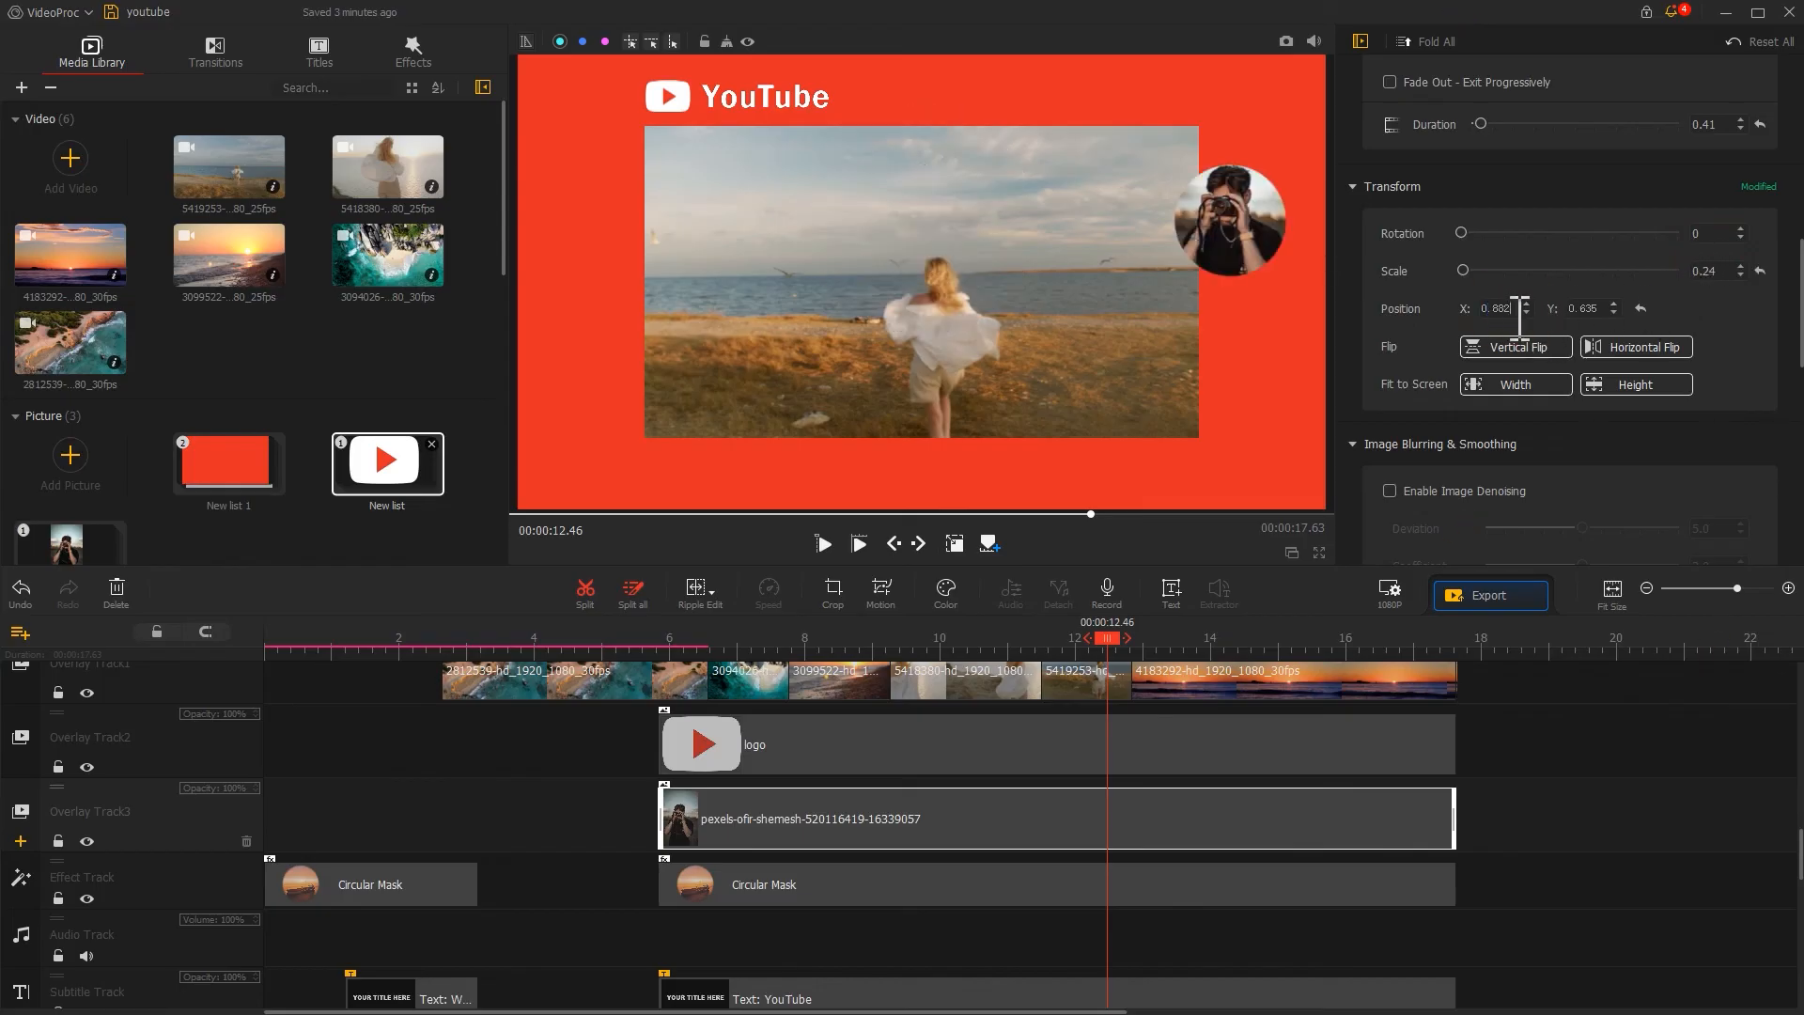
{"action": "left_click_drag", "start_coordinate": [1605, 309], "coordinate": [1585, 309]}
{"action": "type", "text": "127"}
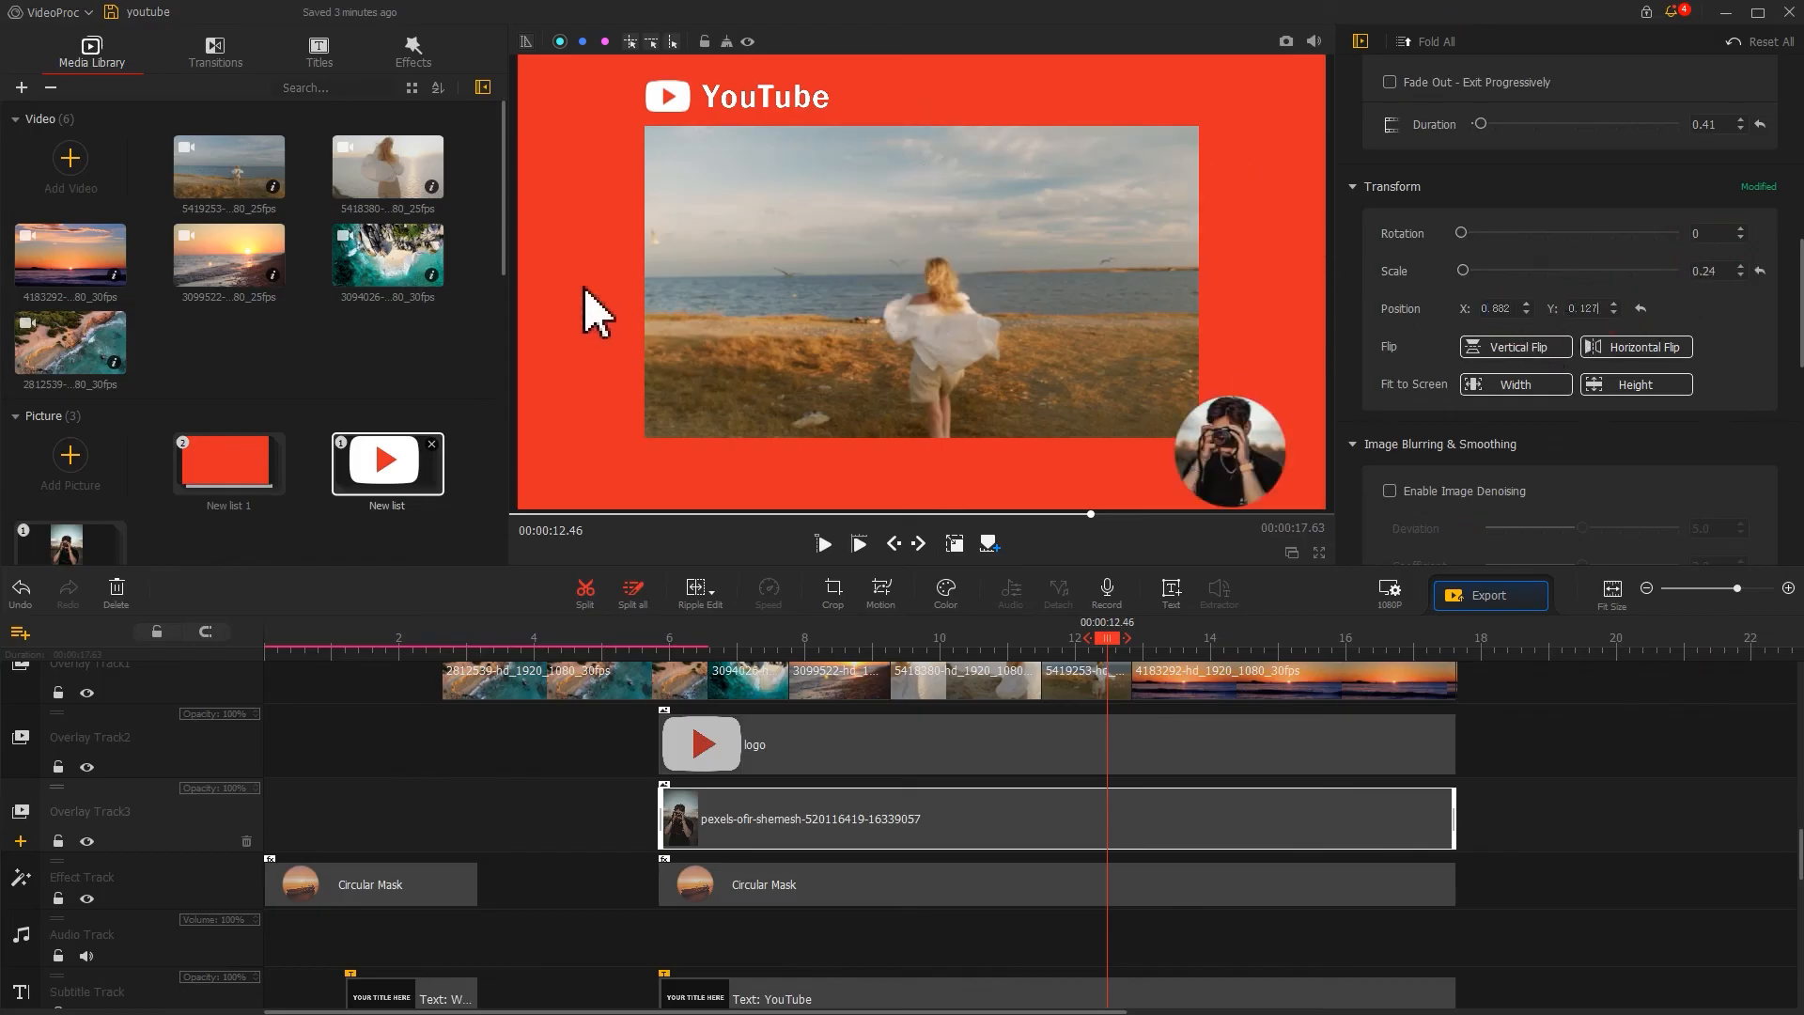
Add the background music to the Audio Track and cut it off at 17.63 s.
{"action": "left_click_drag", "start_coordinate": [504, 249], "coordinate": [475, 453]}
{"action": "left_click_drag", "start_coordinate": [209, 483], "coordinate": [310, 935]}
{"action": "left_click_drag", "start_coordinate": [1107, 638], "coordinate": [1462, 652]}
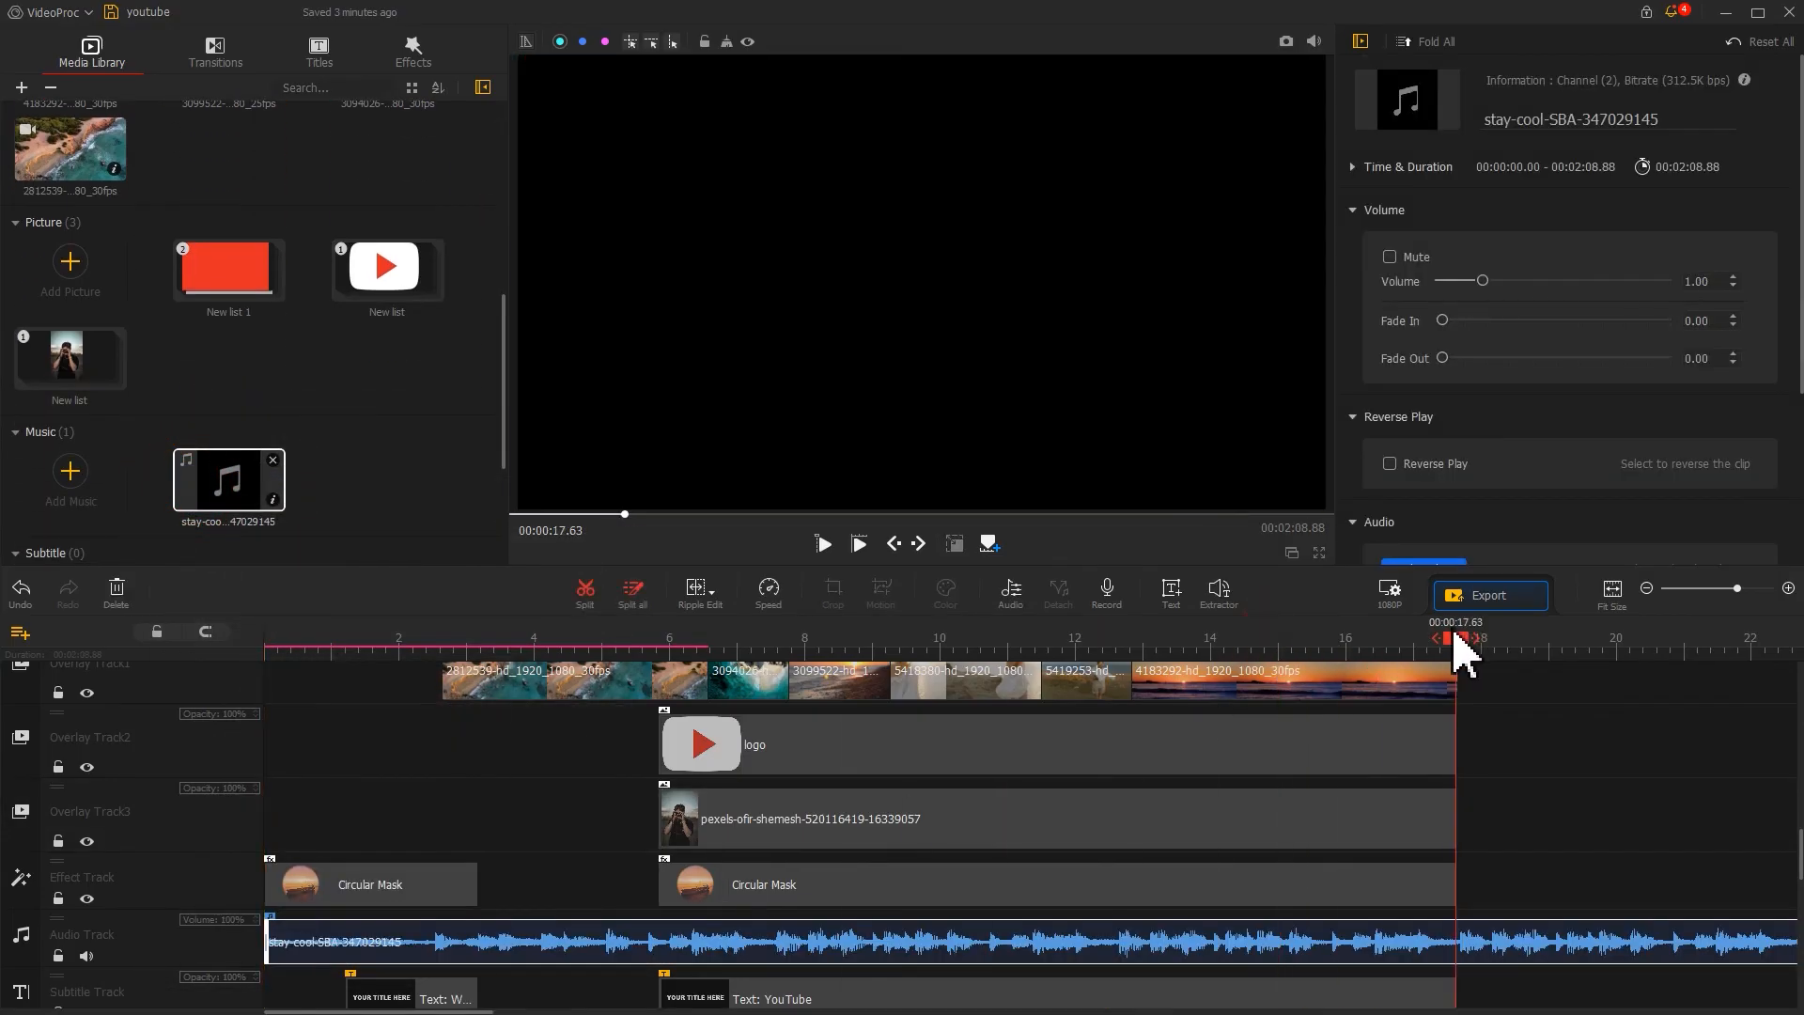
{"action": "left_click", "coordinate": [584, 590]}
{"action": "left_click", "coordinate": [1611, 967]}
{"action": "key", "text": "Delete"}
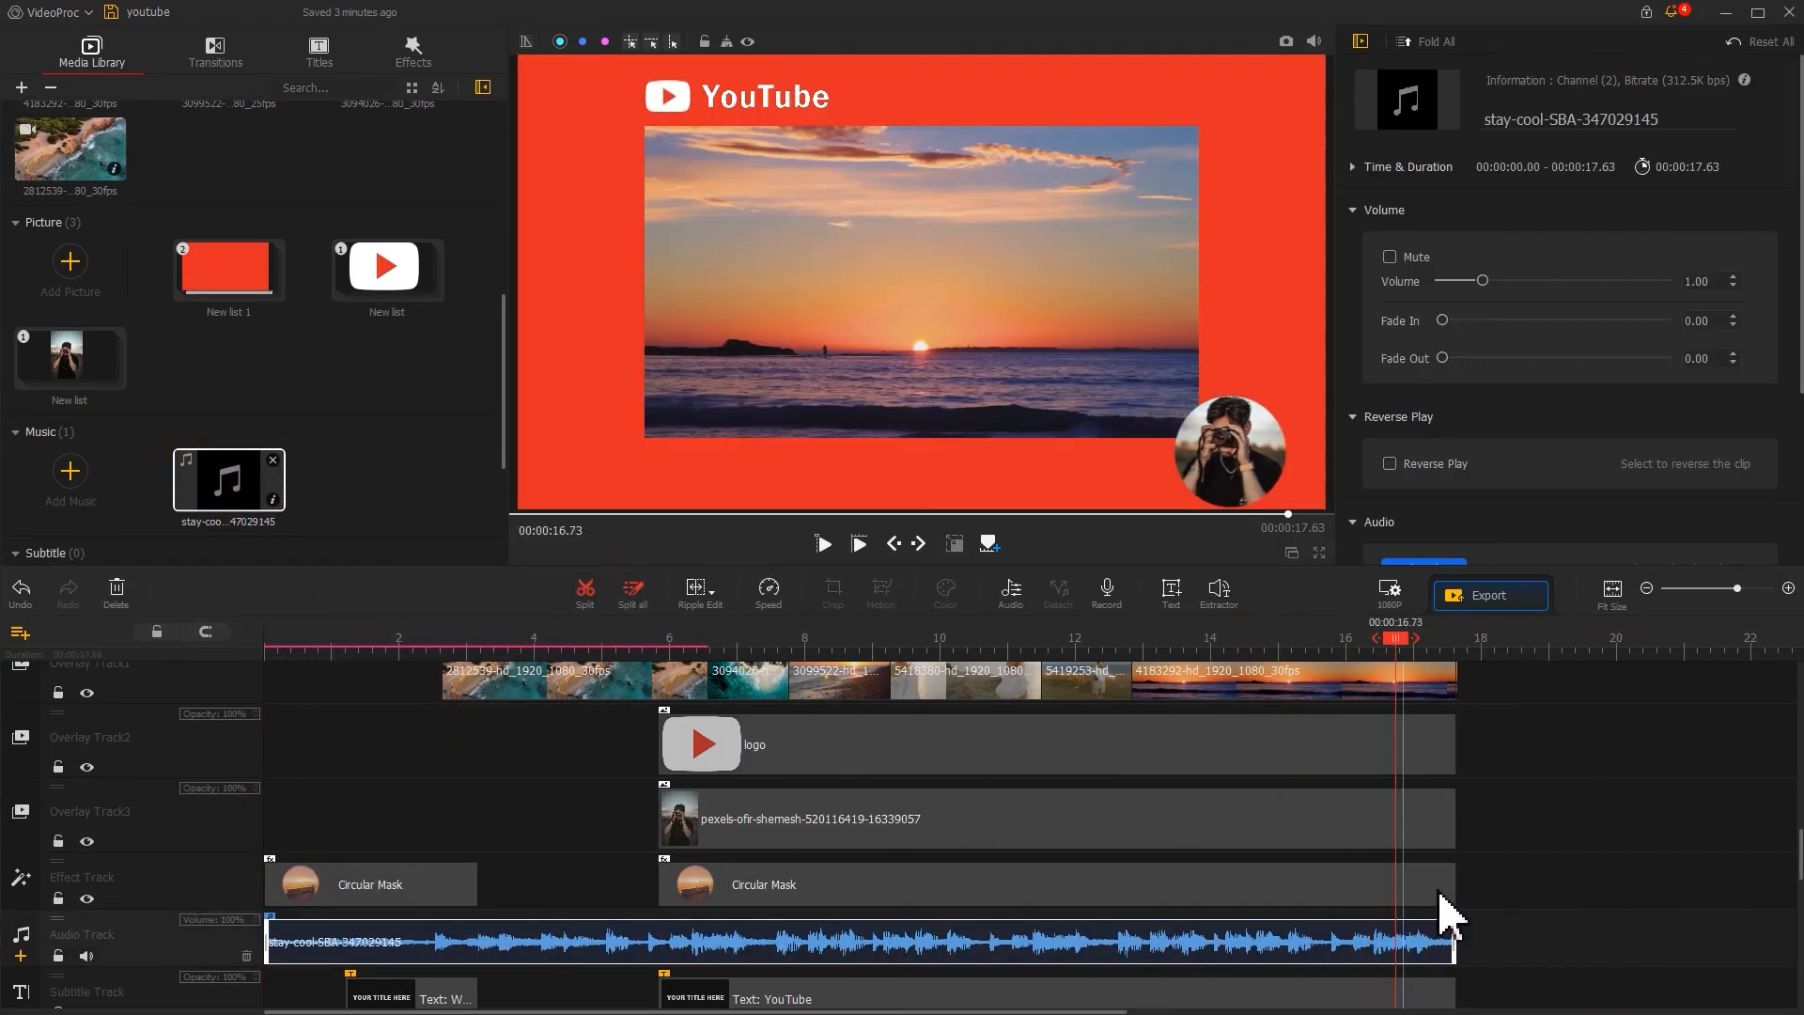